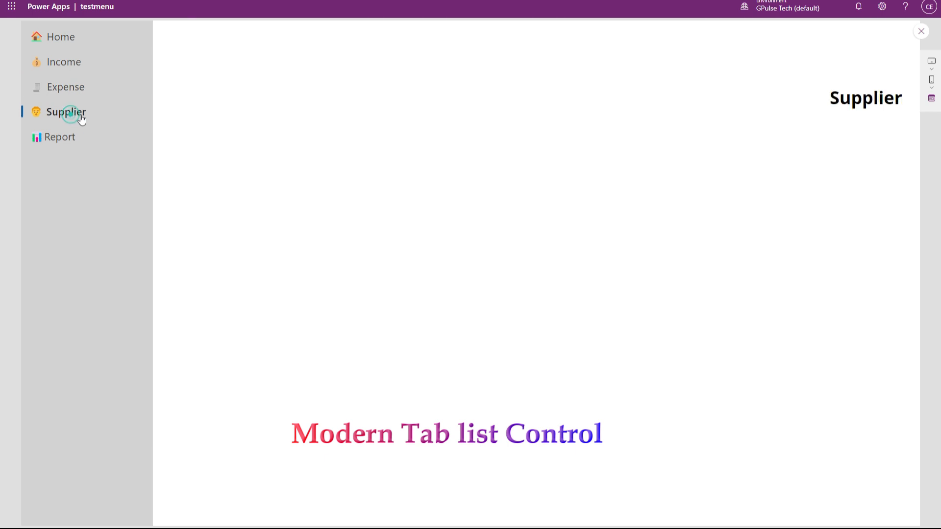
Preview the Report and Home pages through the navigation menu of the running testmenu app
{"action": "left_click", "coordinate": [68, 142]}
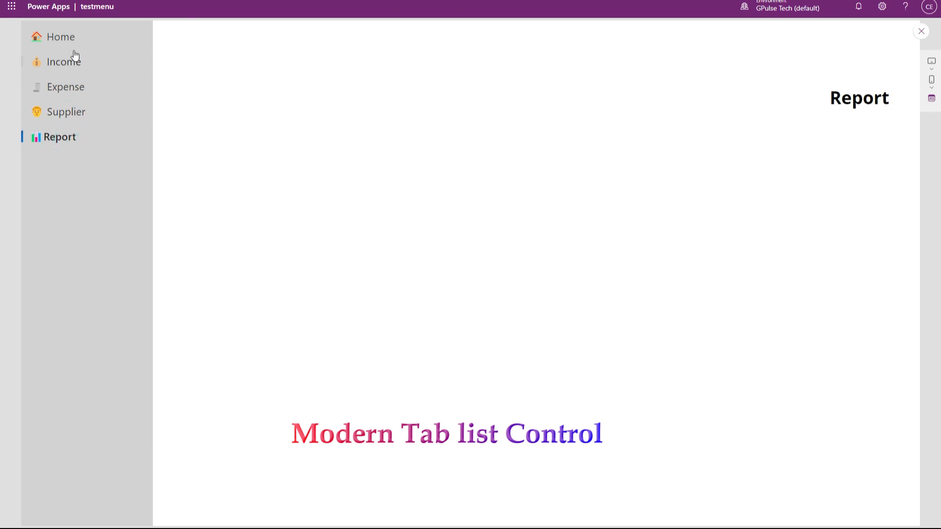
{"action": "left_click", "coordinate": [59, 37]}
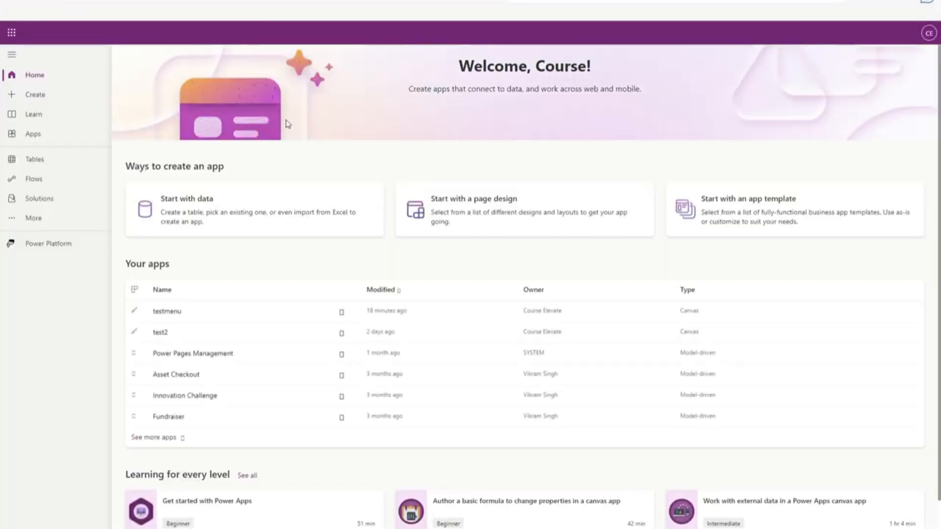
Create a blank canvas app named MenuTutorial in Tablet format and skip the welcome dialog
{"action": "left_click", "coordinate": [40, 98]}
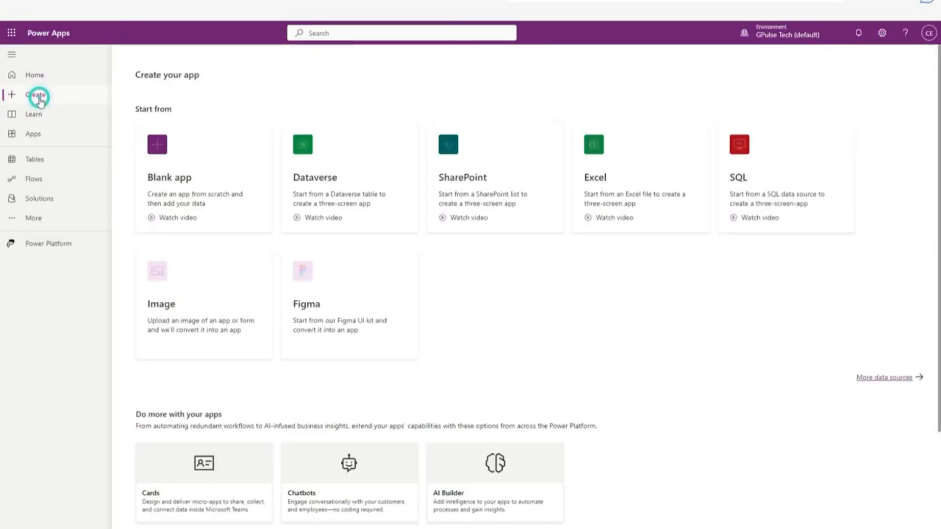
{"action": "left_click", "coordinate": [222, 177]}
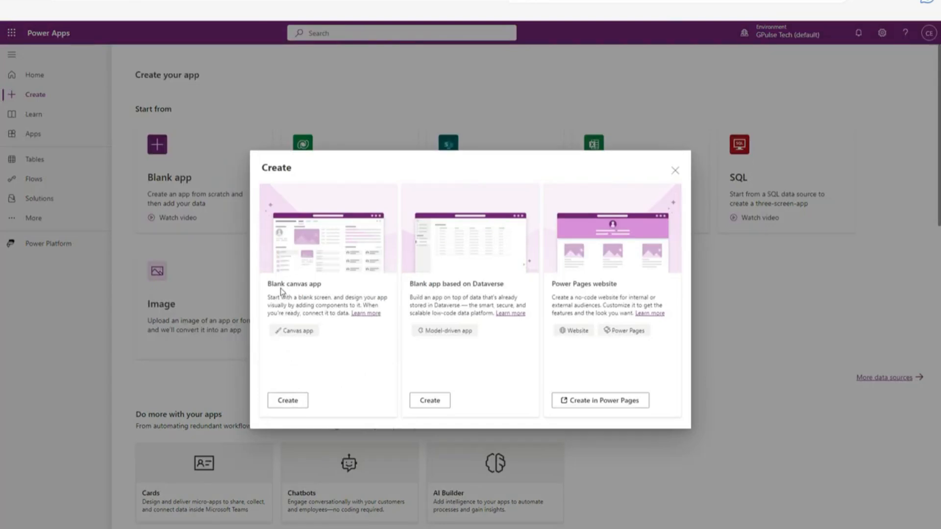
{"action": "left_click", "coordinate": [290, 401]}
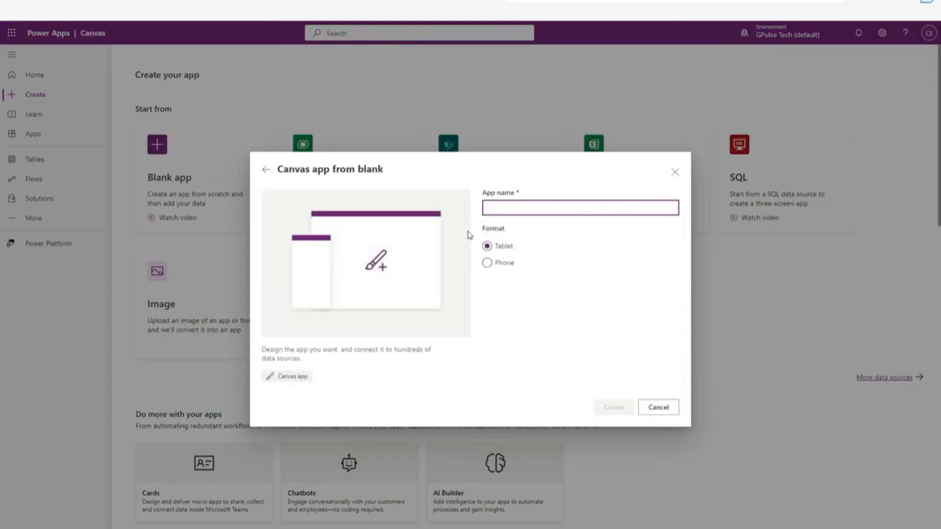
{"action": "type", "text": "M"}
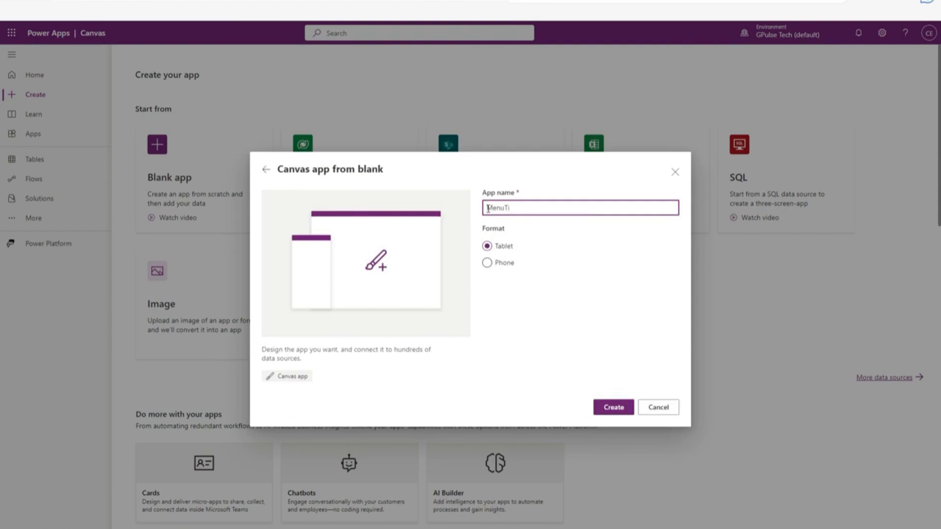
{"action": "type", "text": "enuTutorial"}
{"action": "left_click", "coordinate": [620, 408]}
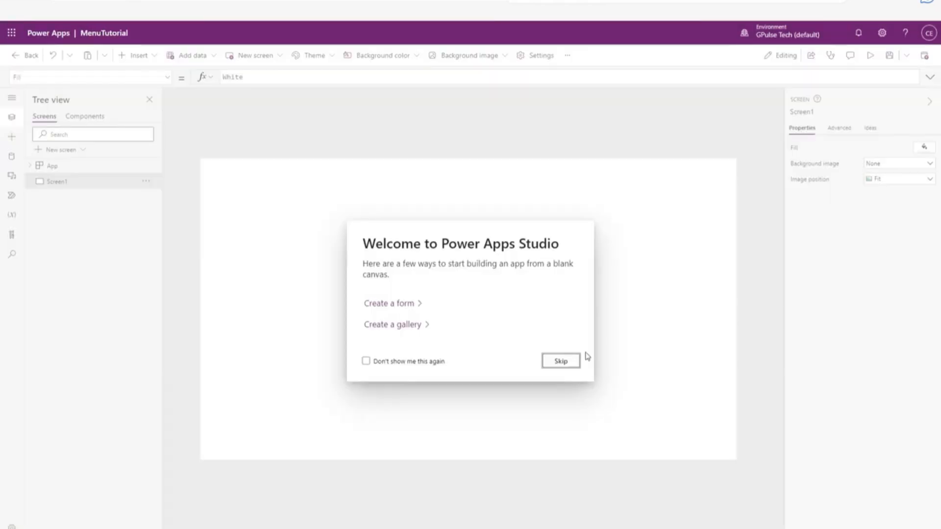
{"action": "left_click", "coordinate": [560, 362]}
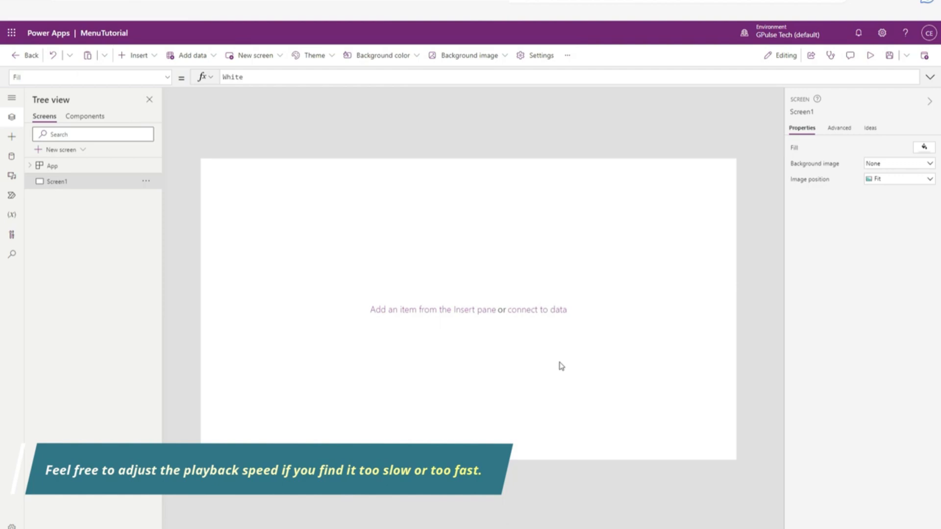
Rename the app's first screen, Screen1, as Home
{"action": "double_click", "coordinate": [122, 181]}
{"action": "type", "text": "H"}
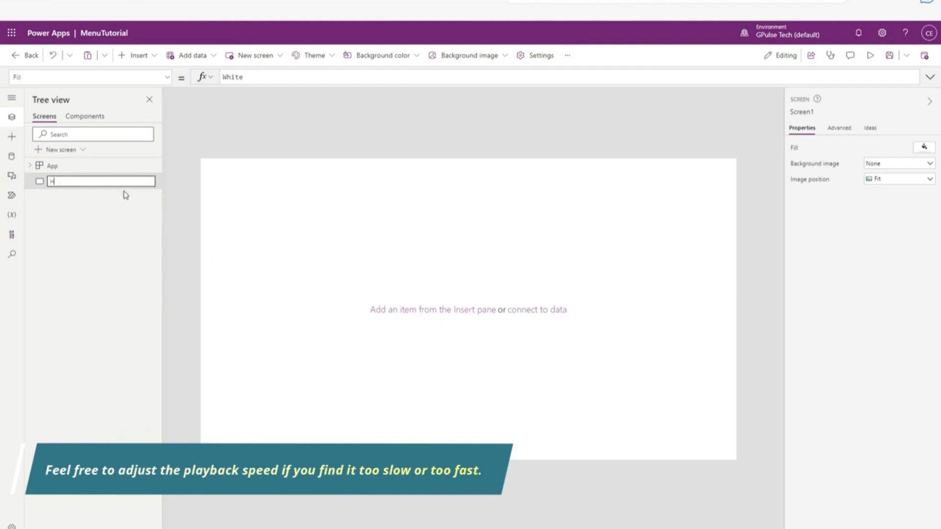
{"action": "type", "text": "ome"}
{"action": "key", "text": "Return"}
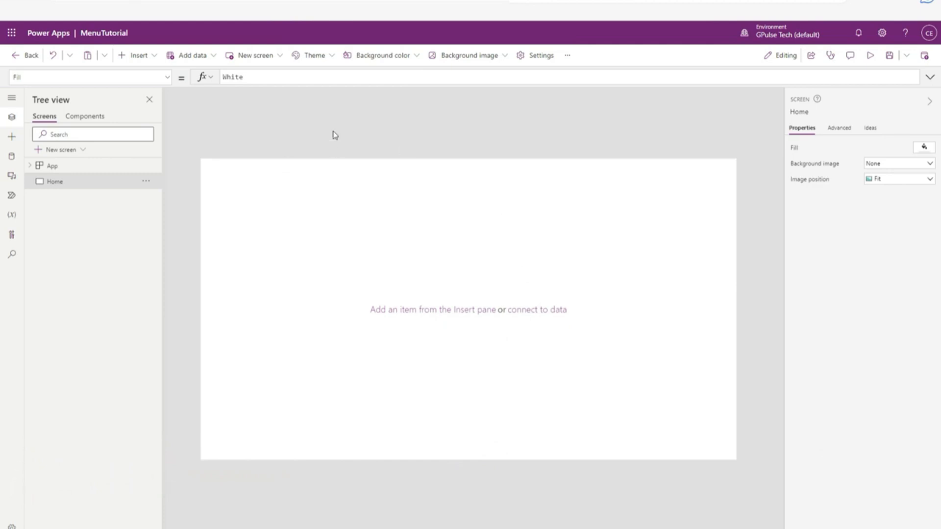
Insert a text label on the Home screen and place it near the upper-right corner, at about X 1136, Y 92
{"action": "left_click", "coordinate": [140, 55]}
{"action": "left_click", "coordinate": [141, 115]}
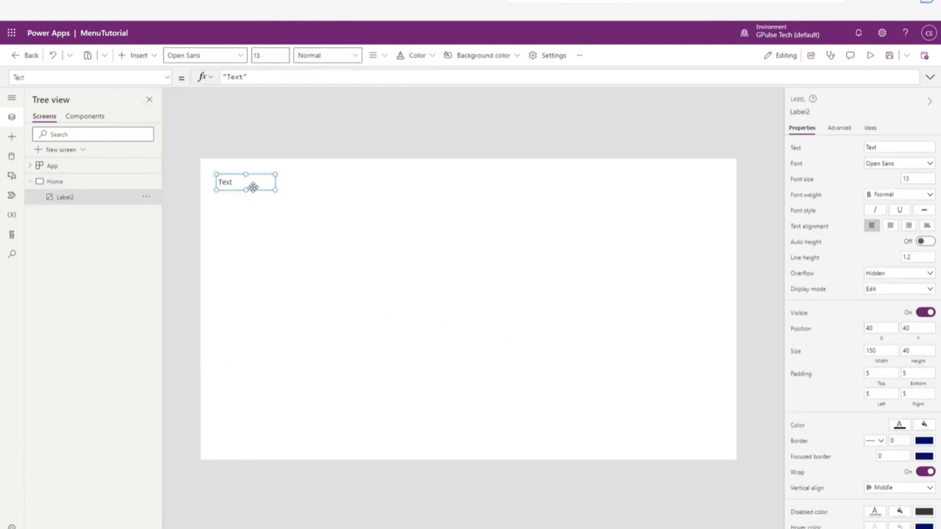
{"action": "left_click_drag", "start_coordinate": [252, 186], "coordinate": [683, 205]}
{"action": "left_click", "coordinate": [675, 206]}
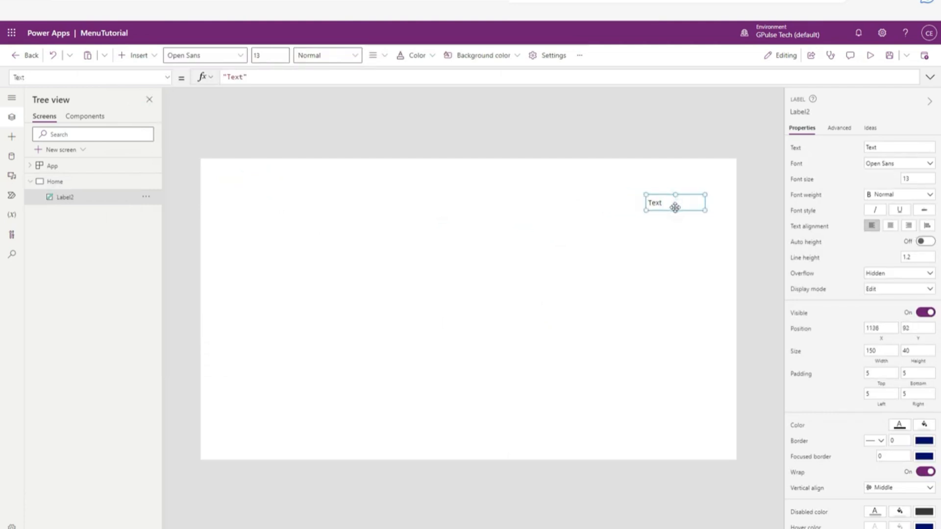
Set the label's text to Home, with font size 20 and bold weight
{"action": "left_click", "coordinate": [882, 147]}
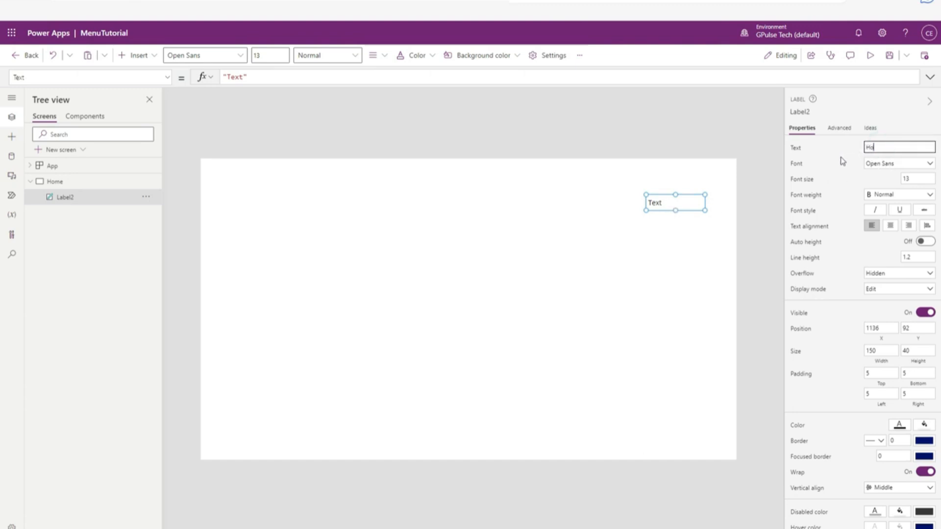
{"action": "type", "text": "Home"}
{"action": "left_click", "coordinate": [918, 177]}
{"action": "type", "text": "20"}
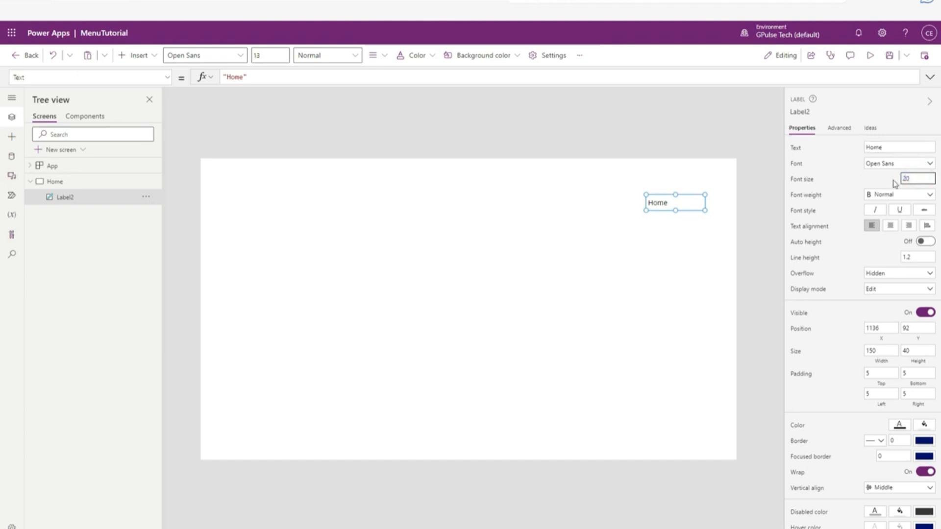
{"action": "left_click", "coordinate": [895, 195]}
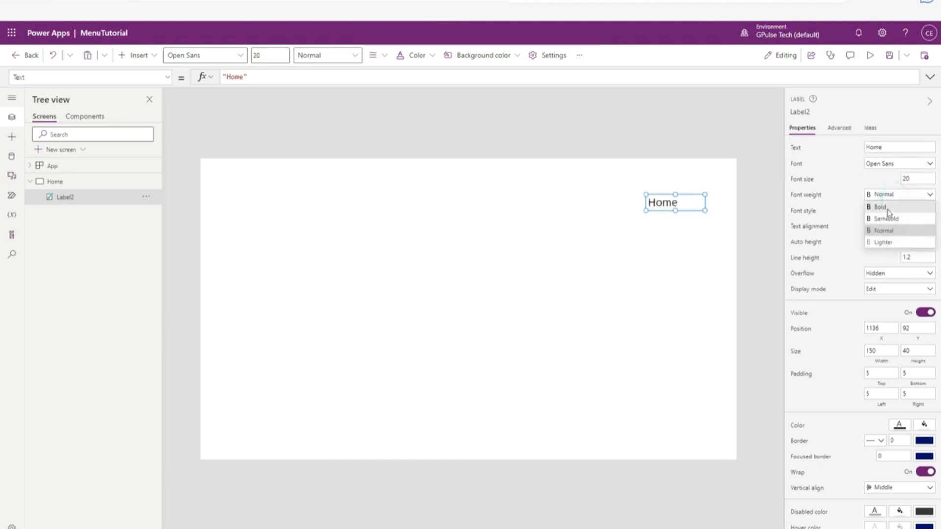
{"action": "left_click", "coordinate": [887, 208]}
{"action": "left_click", "coordinate": [570, 330]}
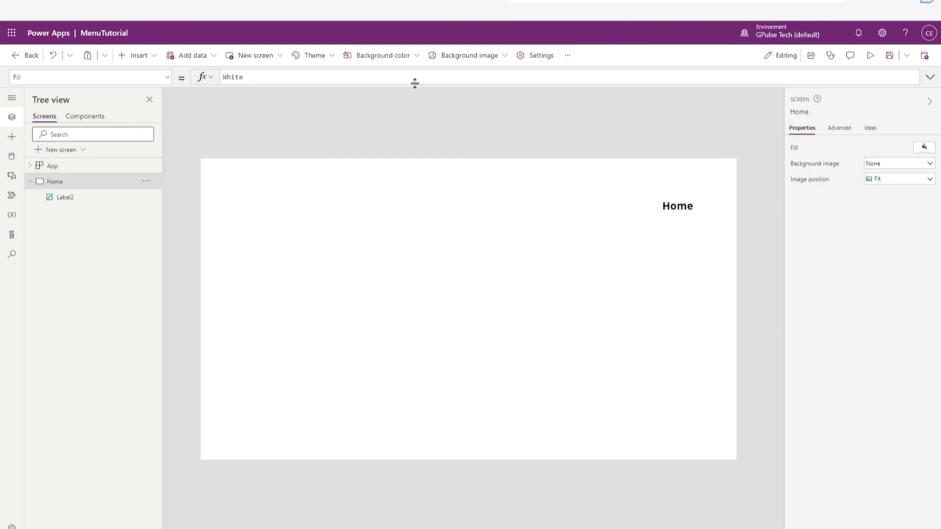
Enable the Modern controls and themes preview feature in the app's upcoming features settings
{"action": "left_click", "coordinate": [533, 57]}
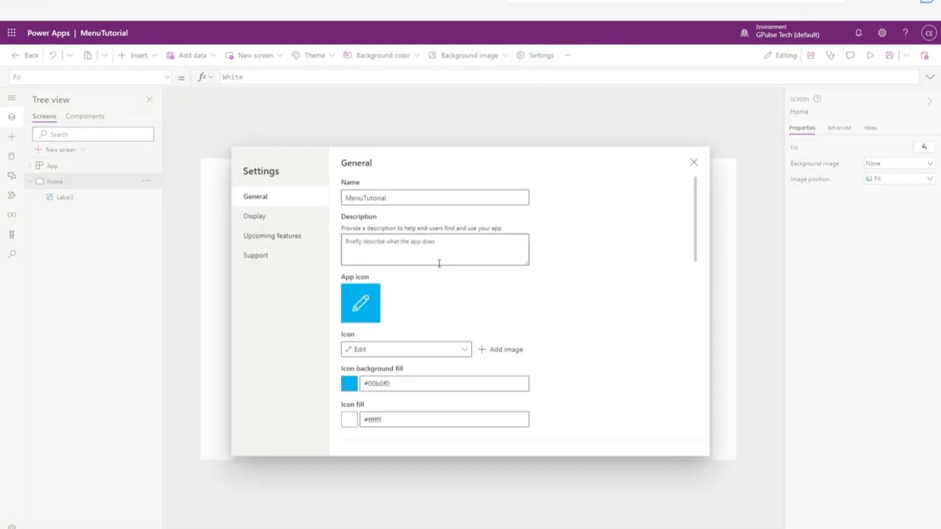
{"action": "left_click", "coordinate": [286, 240]}
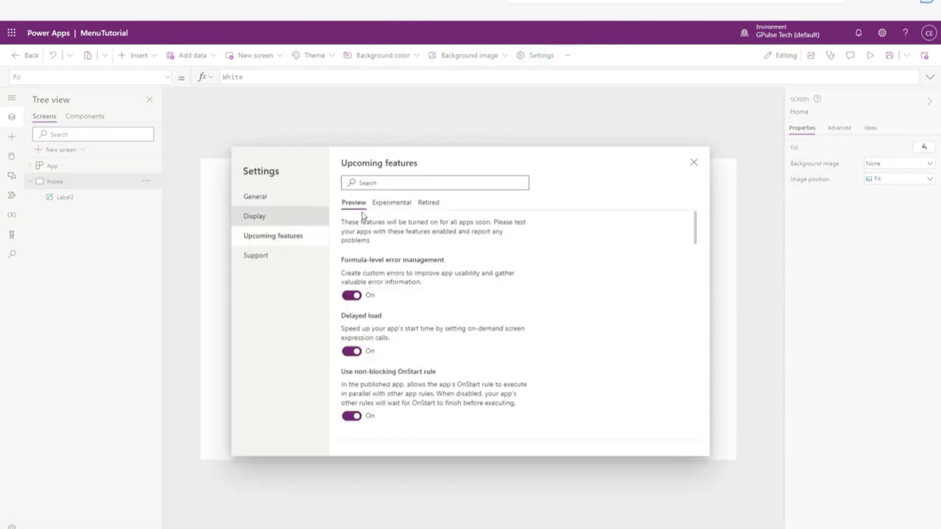
{"action": "left_click", "coordinate": [419, 182]}
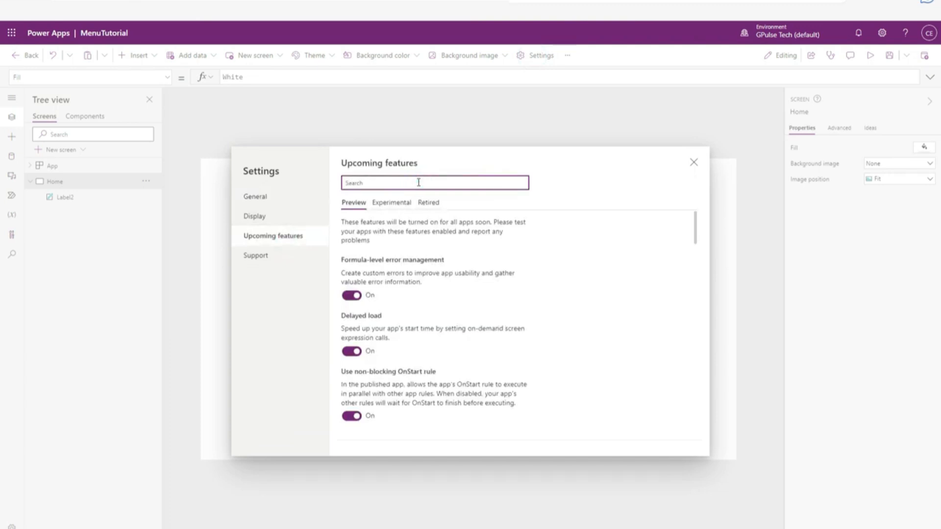
{"action": "type", "text": "mode"}
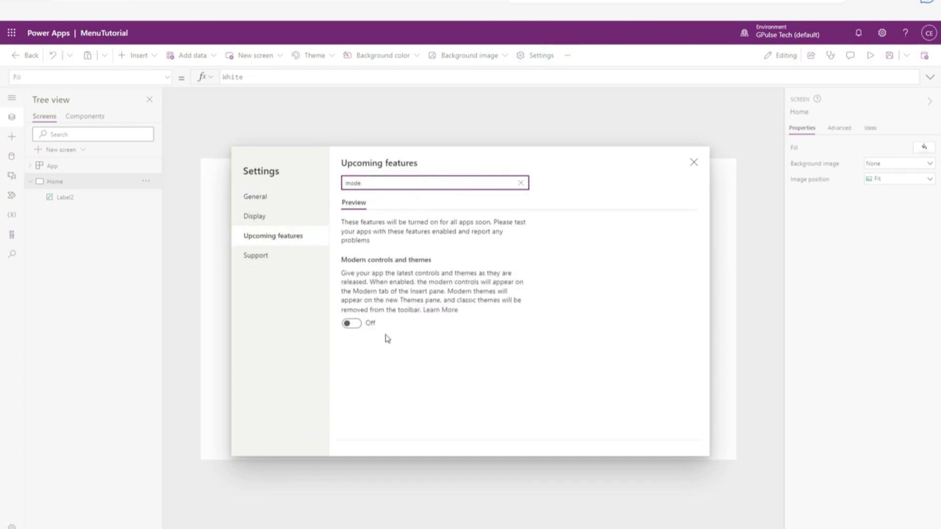
{"action": "left_click", "coordinate": [352, 325]}
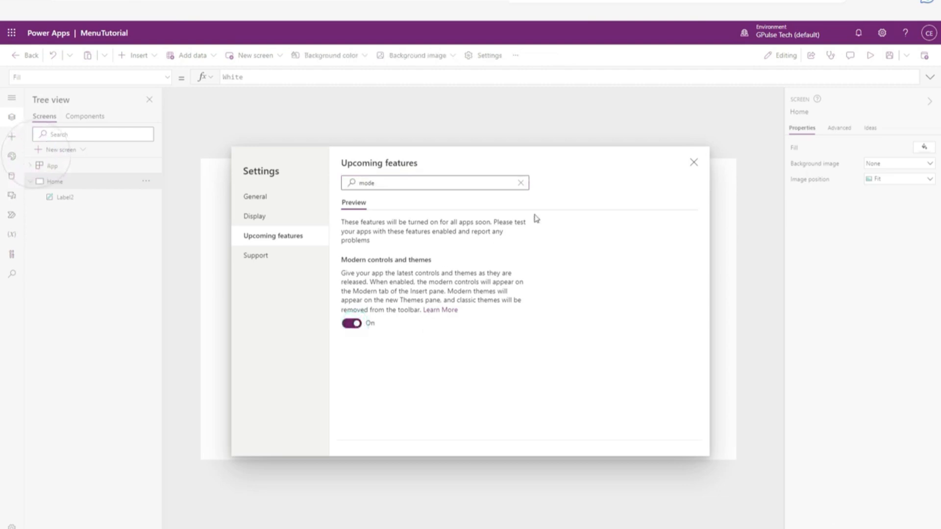
{"action": "left_click", "coordinate": [693, 163]}
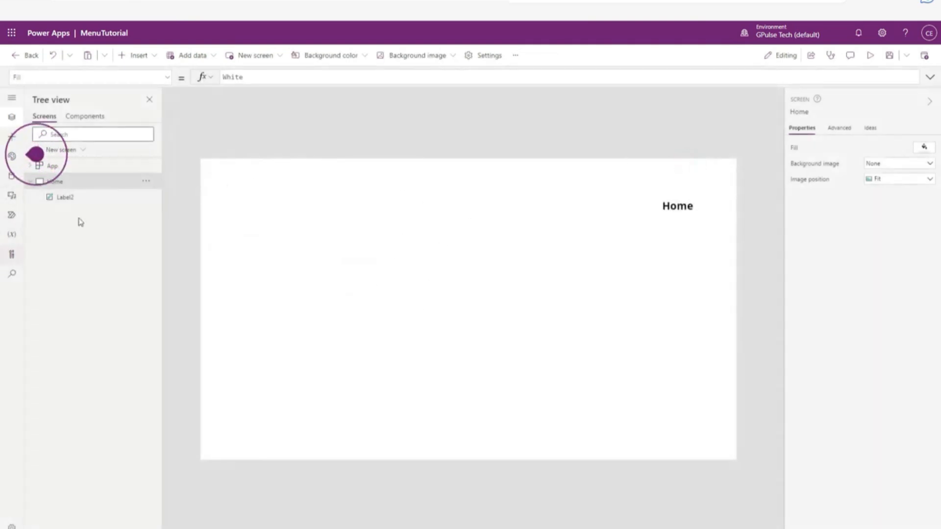
Look over the modern controls available to insert, return to the screen tree and dismiss the modern theme tip
{"action": "left_click", "coordinate": [15, 139]}
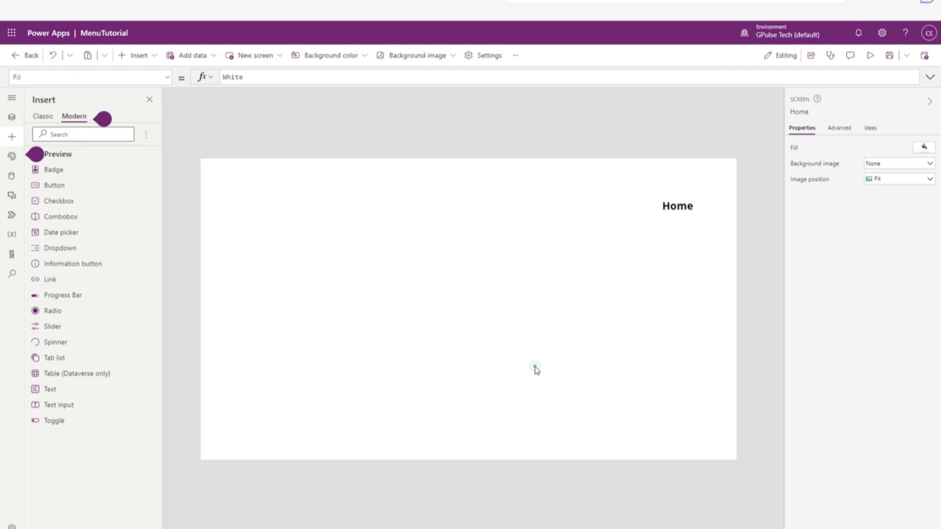
{"action": "left_click", "coordinate": [13, 122]}
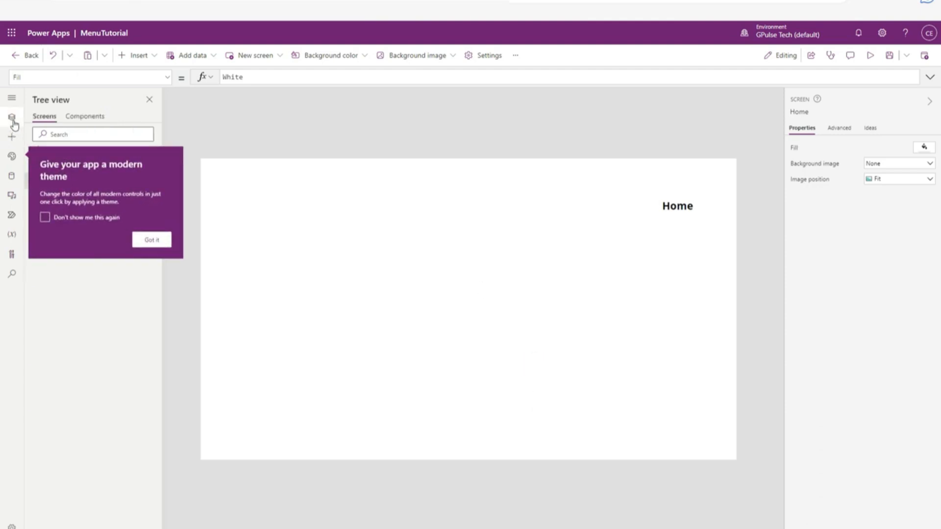
{"action": "left_click", "coordinate": [156, 239]}
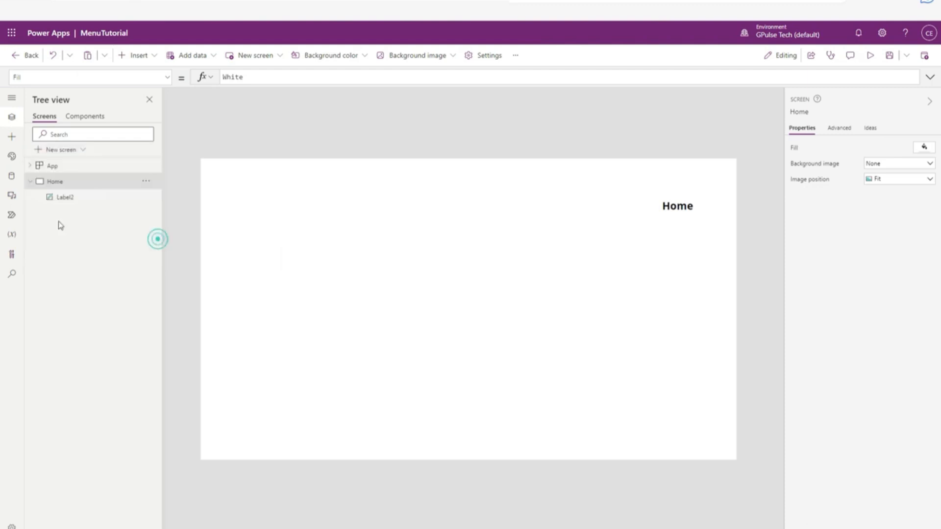
Duplicate the Home screen and its copy to add three more screens with the same label
{"action": "left_click", "coordinate": [148, 183]}
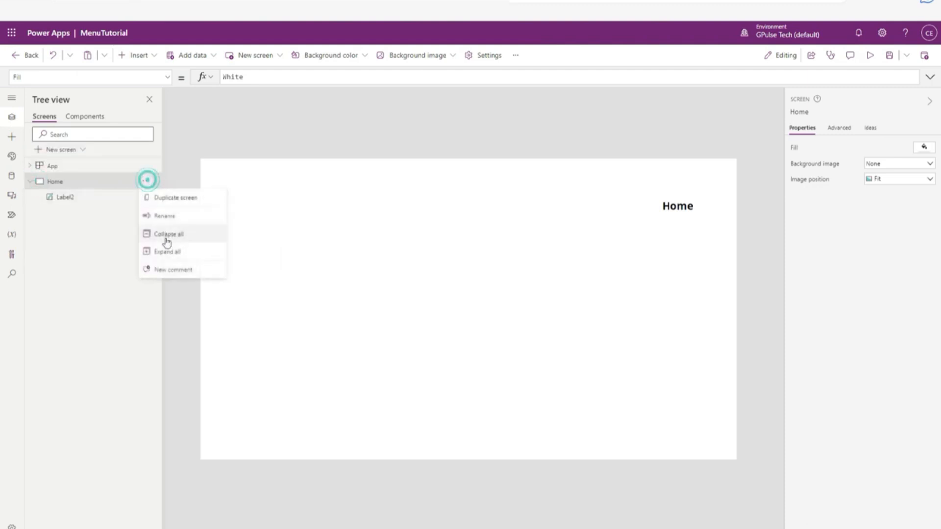
{"action": "left_click", "coordinate": [177, 198]}
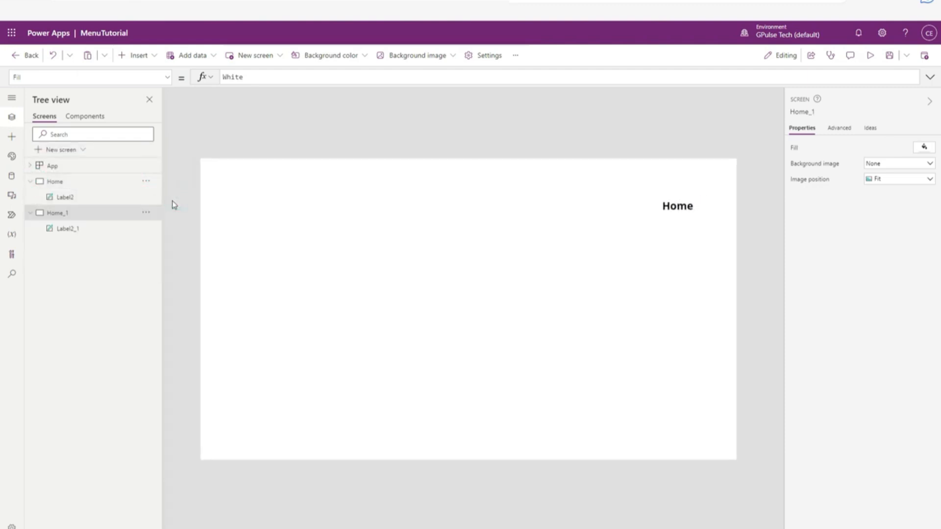
{"action": "left_click", "coordinate": [146, 213]}
{"action": "left_click", "coordinate": [165, 250]}
{"action": "left_click", "coordinate": [150, 214]}
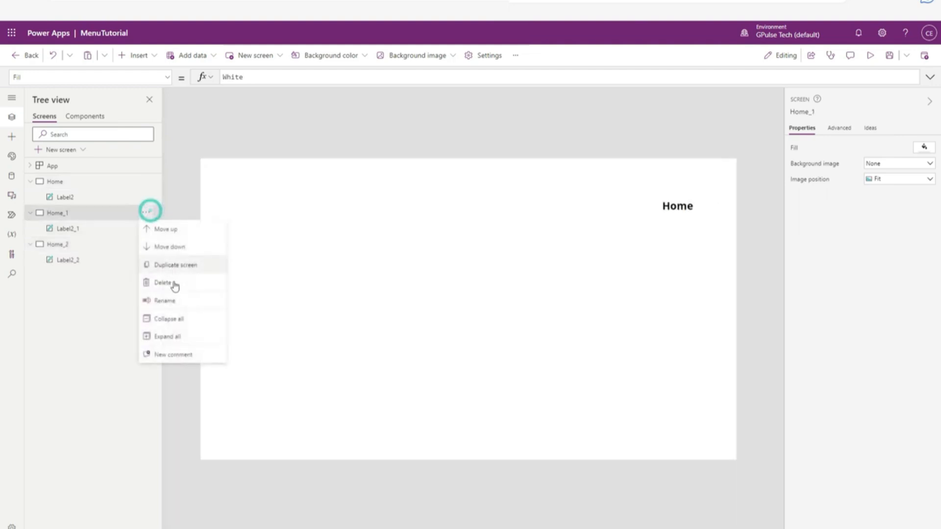
{"action": "left_click", "coordinate": [176, 260]}
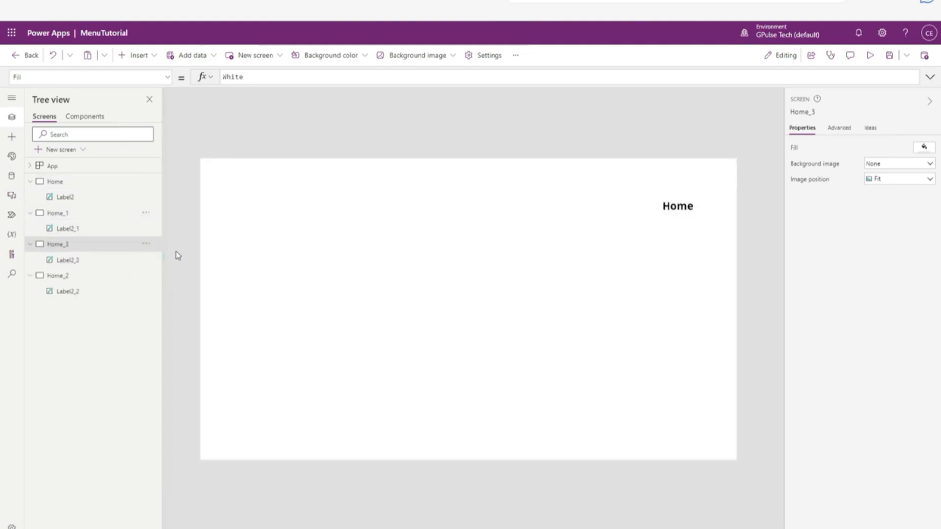
Rename the duplicated screen Home_1 as Income
{"action": "left_click", "coordinate": [61, 213]}
{"action": "left_click", "coordinate": [63, 213]}
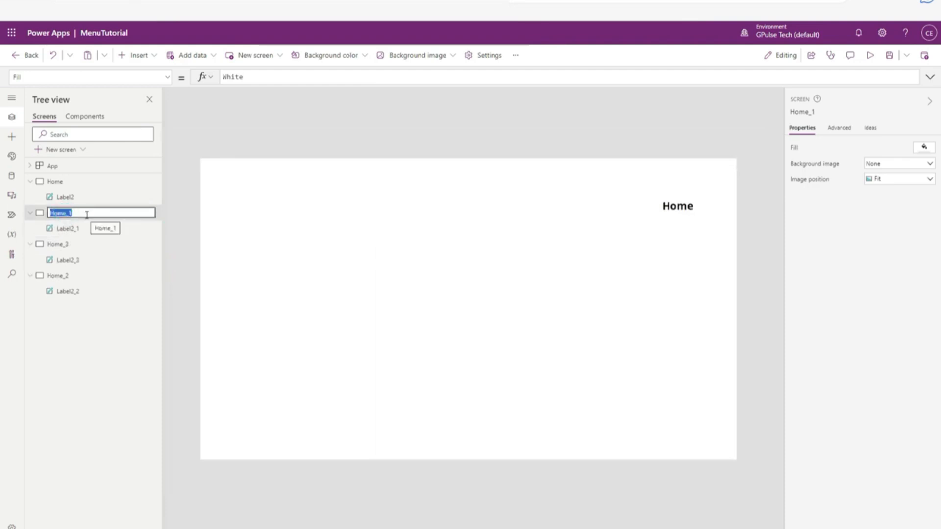
{"action": "key", "text": "BackSpace"}
{"action": "type", "text": "Inc"}
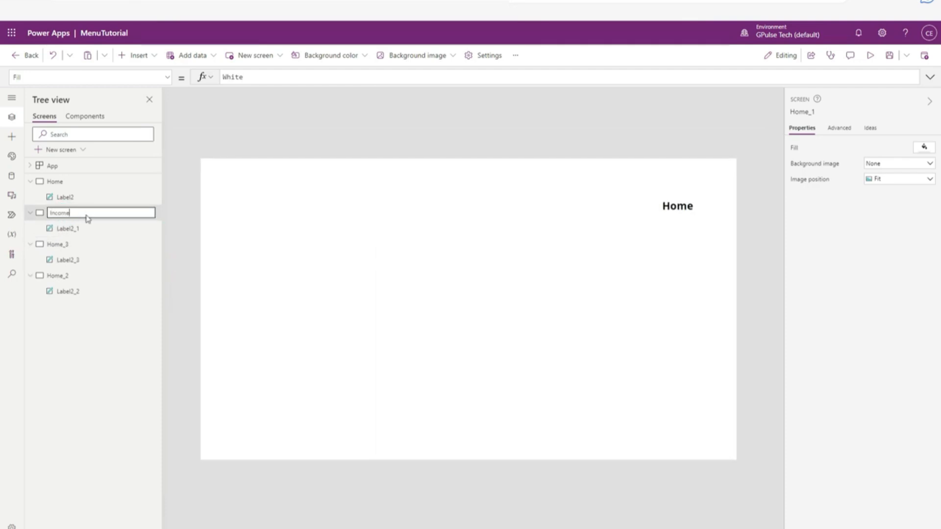
{"action": "key", "text": "Return"}
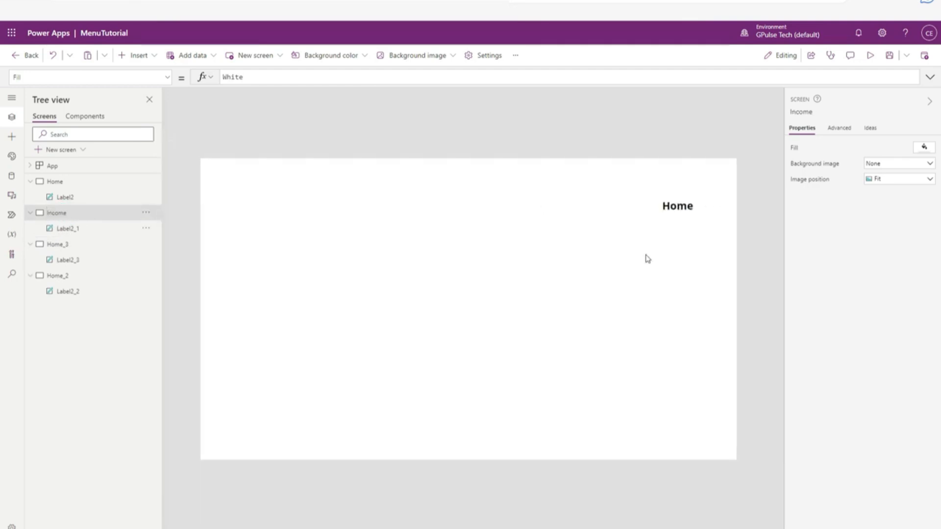
Change the label text on the Income screen to Income
{"action": "left_click", "coordinate": [689, 206]}
{"action": "left_click", "coordinate": [889, 147]}
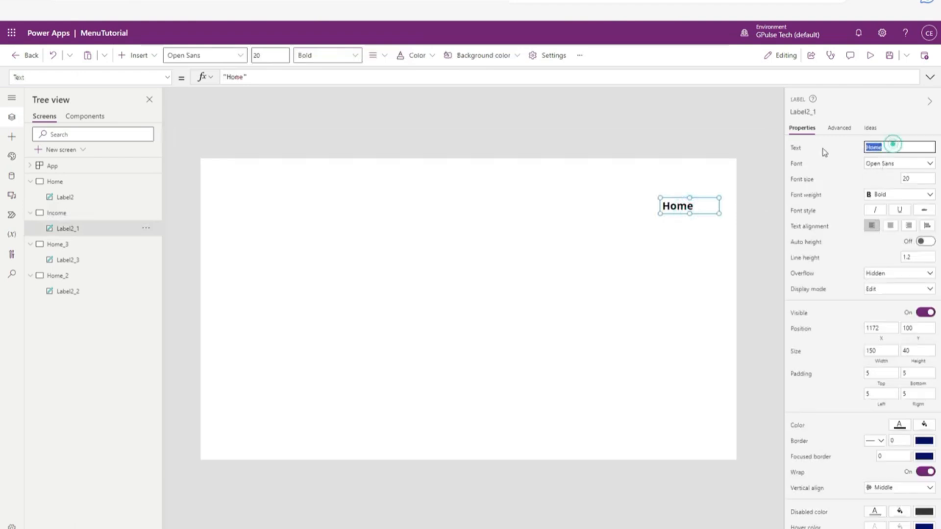
{"action": "key", "text": "BackSpace"}
{"action": "type", "text": "Income"}
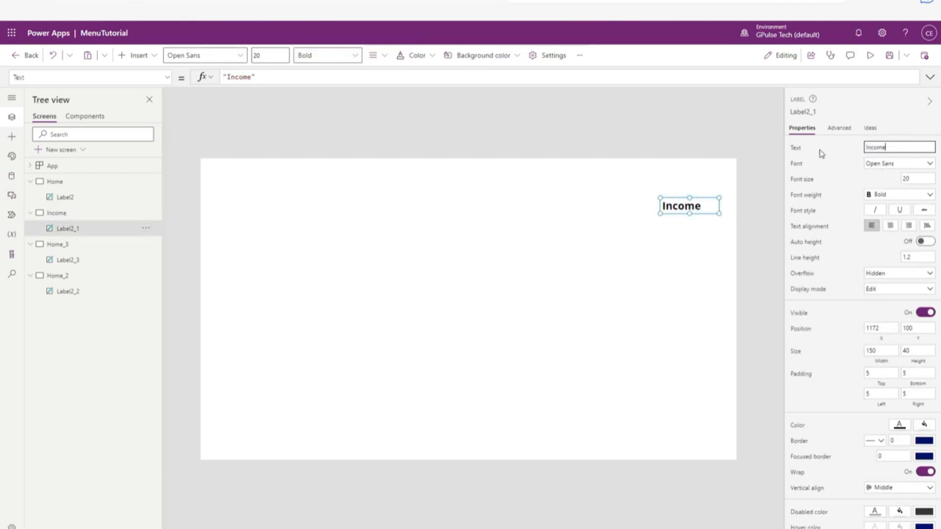
Rename the duplicated screen Home_3 as Expense and change its label text to Expense
{"action": "left_click", "coordinate": [61, 245]}
{"action": "double_click", "coordinate": [61, 246]}
{"action": "type", "text": "Expens"}
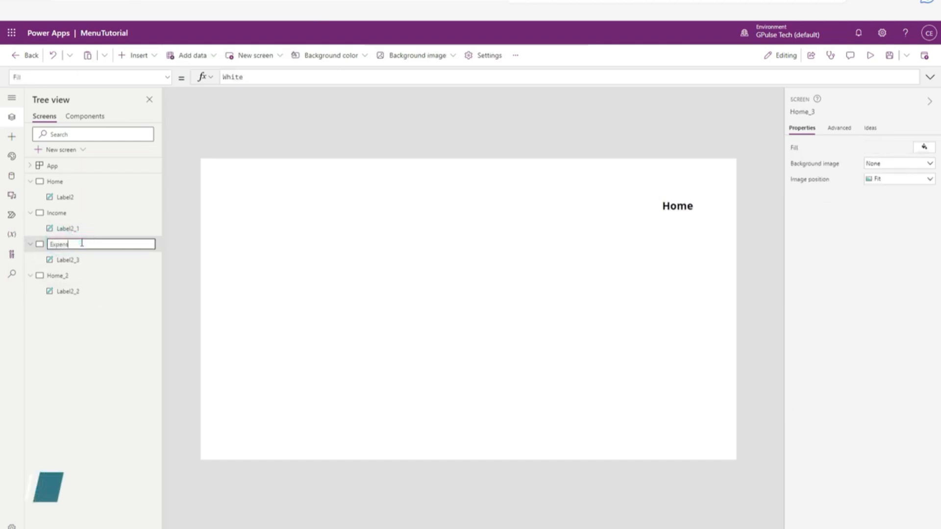
{"action": "type", "text": "e"}
{"action": "key", "text": "Return"}
{"action": "left_click", "coordinate": [691, 211]}
{"action": "left_click", "coordinate": [888, 146]}
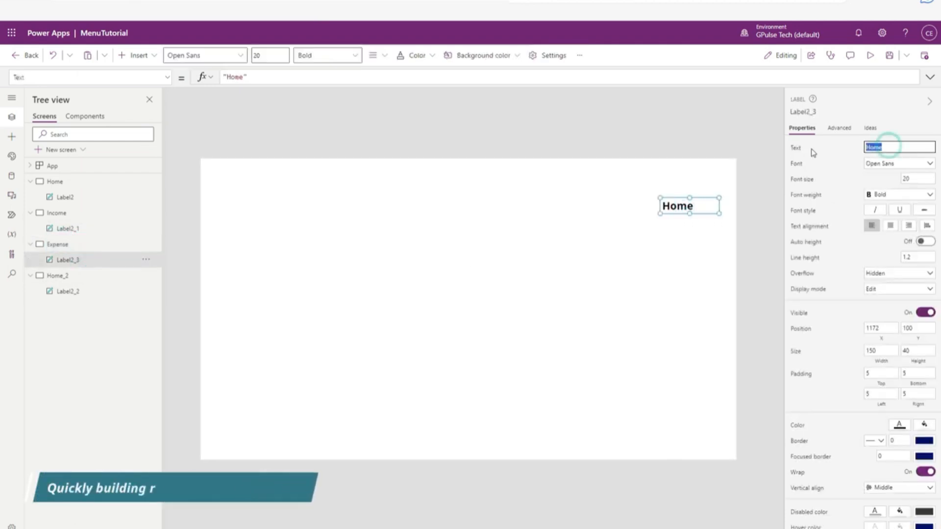
{"action": "type", "text": "Expense"}
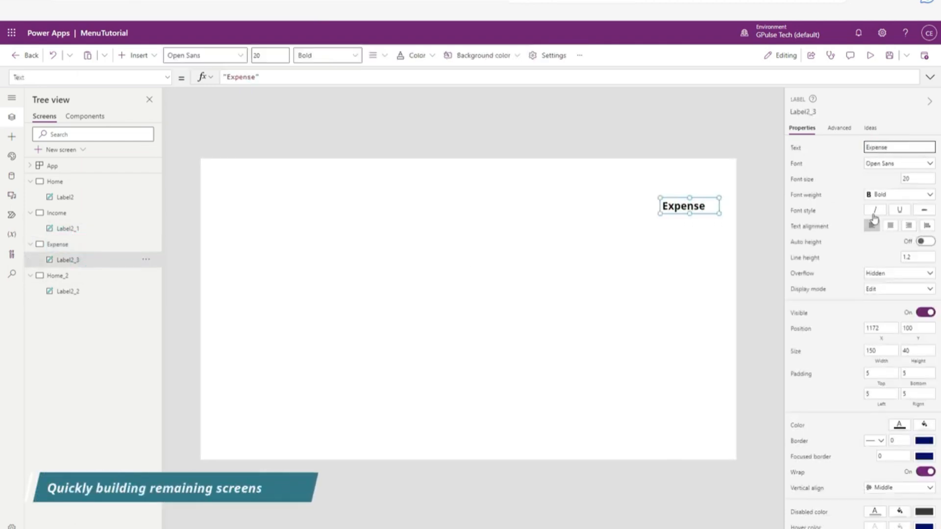
Rename the duplicated screen Home_2 as Supplier and change its label text to Supplier
{"action": "left_click", "coordinate": [58, 276]}
{"action": "double_click", "coordinate": [58, 275]}
{"action": "type", "text": "Su"}
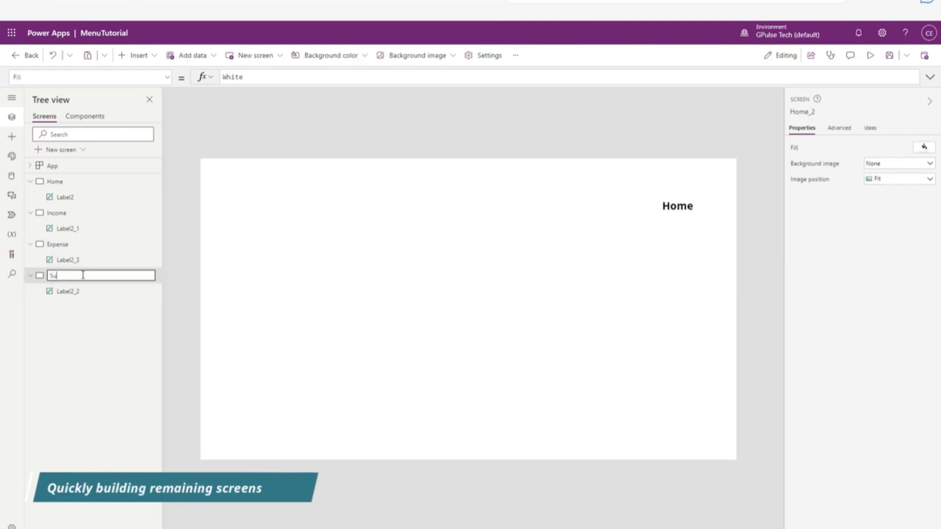
{"action": "type", "text": "pplier"}
{"action": "key", "text": "Return"}
{"action": "double_click", "coordinate": [684, 205]}
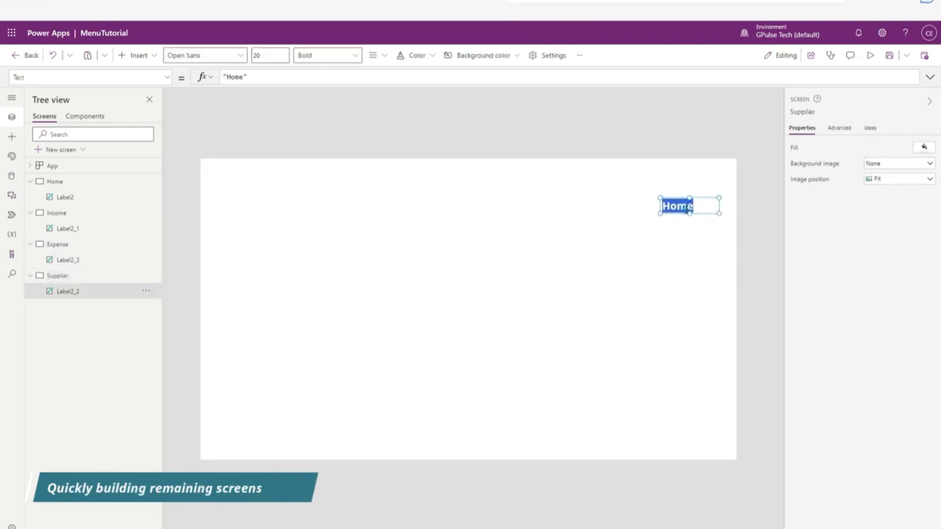
{"action": "type", "text": "Supplier"}
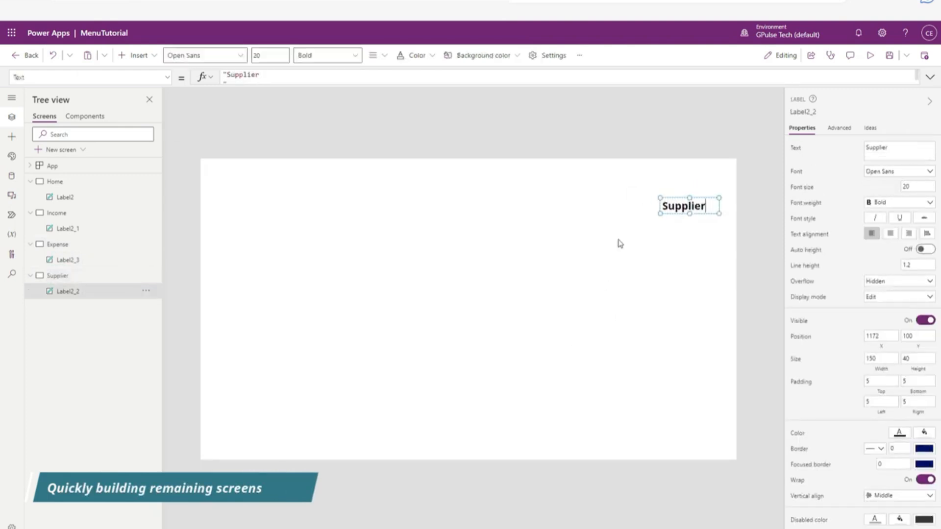
{"action": "left_click", "coordinate": [324, 283]}
Duplicate the Supplier screen and rename the copy as Report
{"action": "left_click", "coordinate": [81, 275]}
{"action": "left_click", "coordinate": [146, 276]}
{"action": "left_click", "coordinate": [168, 309]}
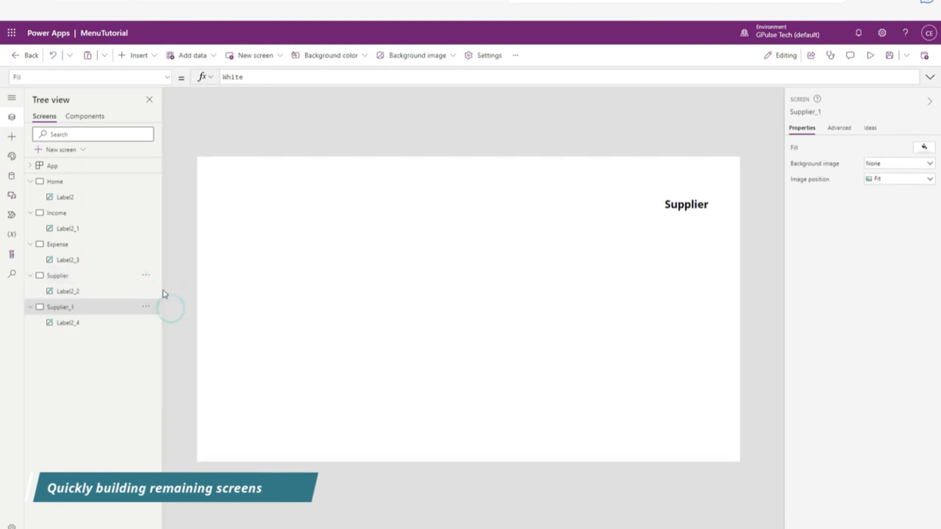
{"action": "double_click", "coordinate": [97, 309]}
{"action": "type", "text": "Re"}
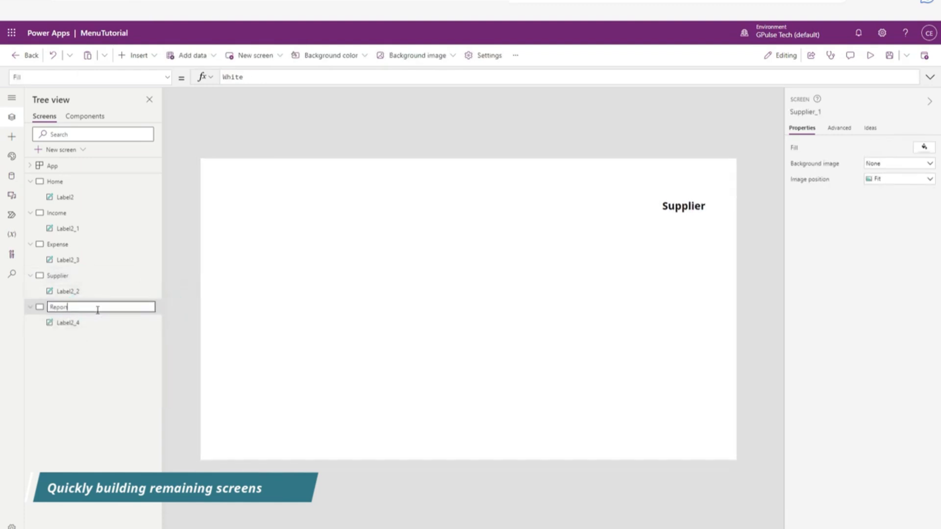
{"action": "type", "text": "port"}
Change the label text on the Report screen to Report
{"action": "left_click", "coordinate": [68, 323]}
{"action": "double_click", "coordinate": [701, 205]}
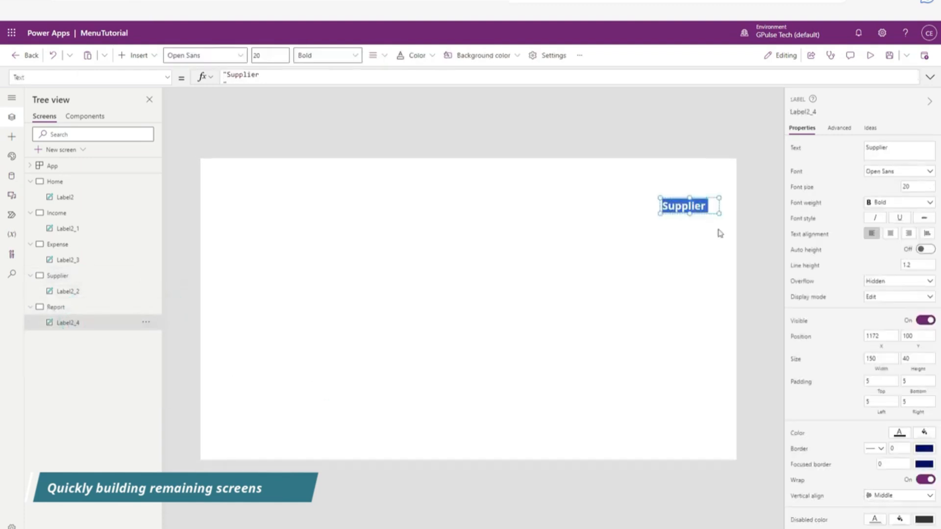
{"action": "type", "text": "Report"}
{"action": "left_click", "coordinate": [704, 293]}
{"action": "left_click", "coordinate": [323, 330]}
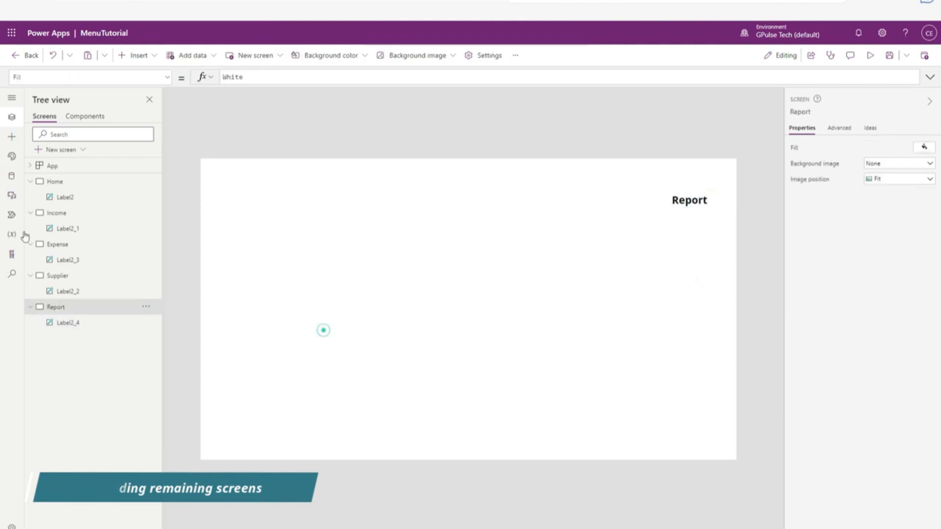
Collapse the Home, Income, Expense, Supplier and Report screens in the screen tree
{"action": "left_click", "coordinate": [32, 181]}
{"action": "left_click", "coordinate": [30, 213]}
{"action": "left_click", "coordinate": [30, 229]}
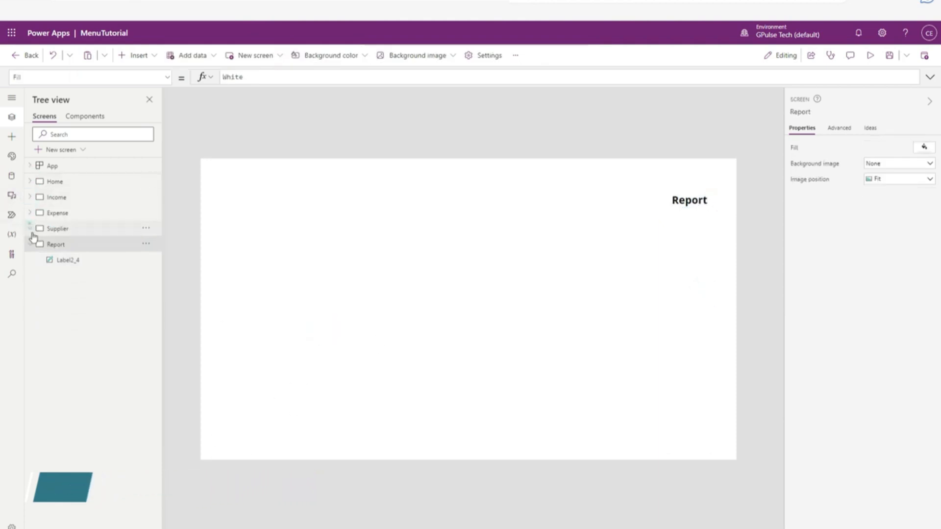
{"action": "left_click", "coordinate": [30, 244]}
{"action": "left_click", "coordinate": [323, 313]}
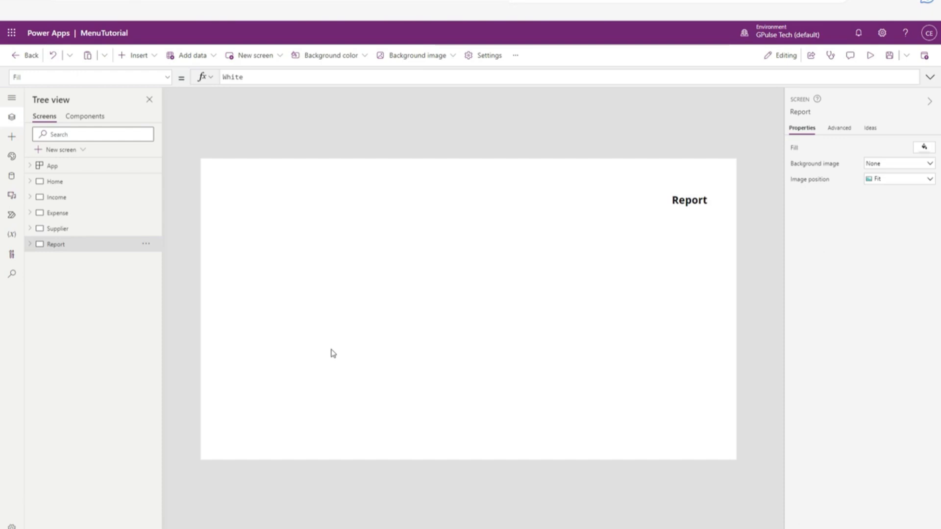
Add a new screen with the Blank layout and rename it as Demo
{"action": "left_click", "coordinate": [75, 150]}
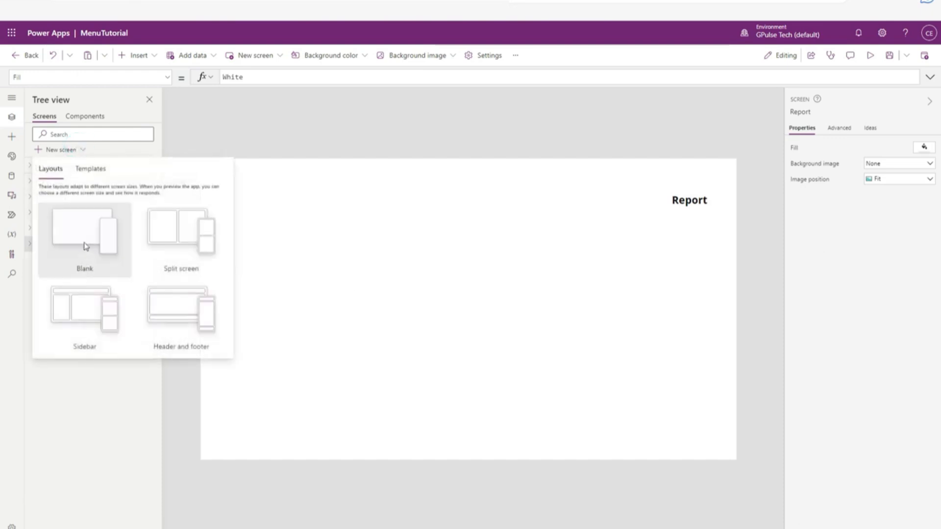
{"action": "left_click", "coordinate": [86, 246]}
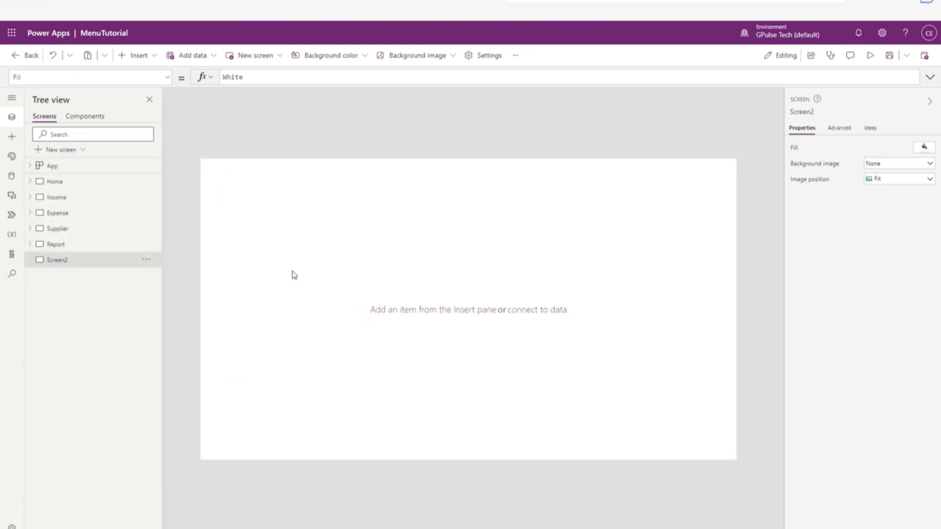
{"action": "double_click", "coordinate": [90, 267]}
{"action": "type", "text": "D"}
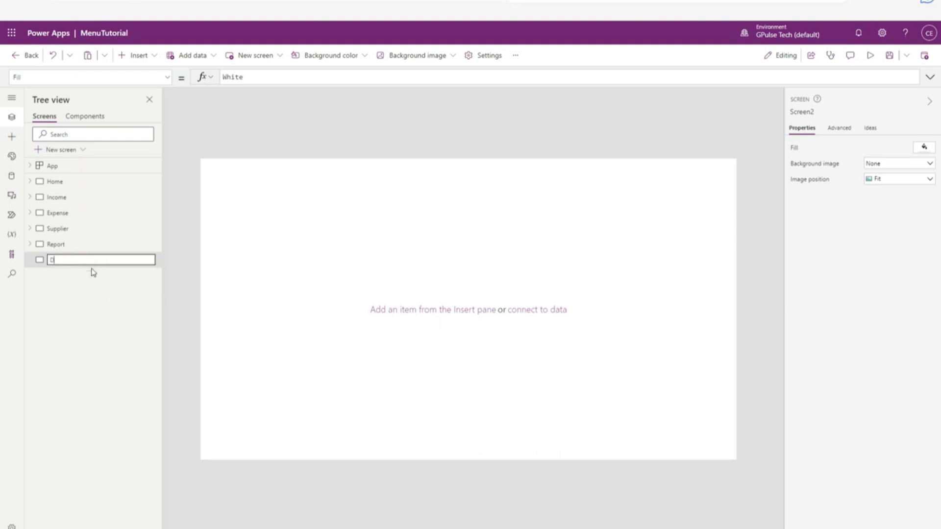
{"action": "type", "text": "emo"}
{"action": "key", "text": "Return"}
{"action": "left_click", "coordinate": [274, 242]}
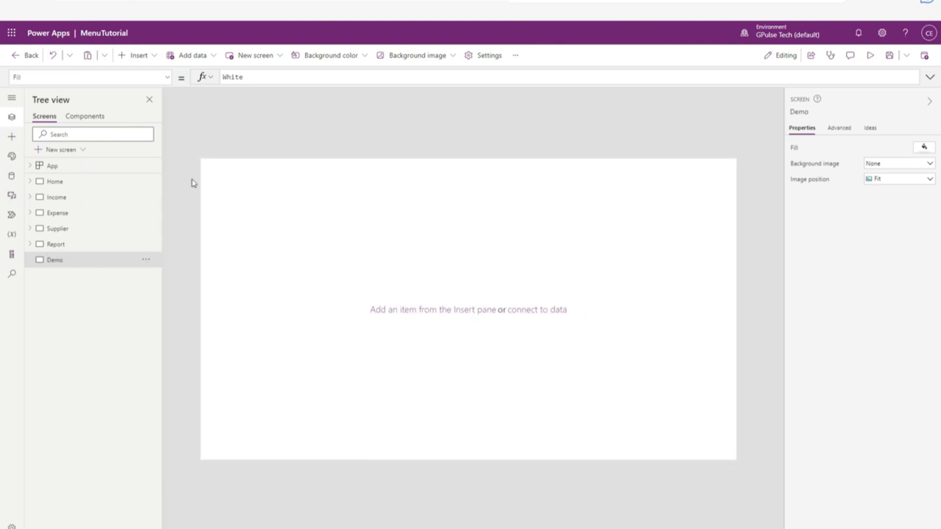
Insert a modern Tab list control on the Demo screen and move it to about X 104, Y 132
{"action": "left_click", "coordinate": [11, 137]}
{"action": "left_click", "coordinate": [78, 117]}
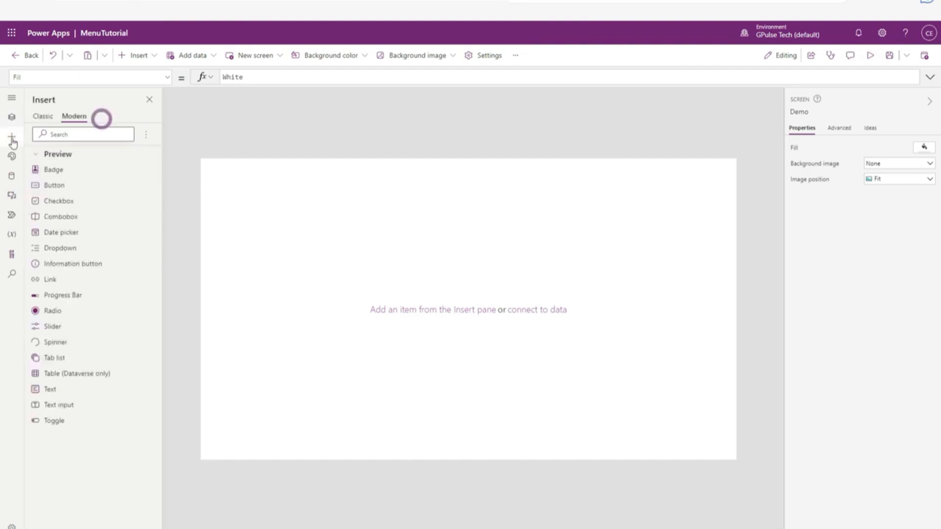
{"action": "left_click", "coordinate": [57, 360]}
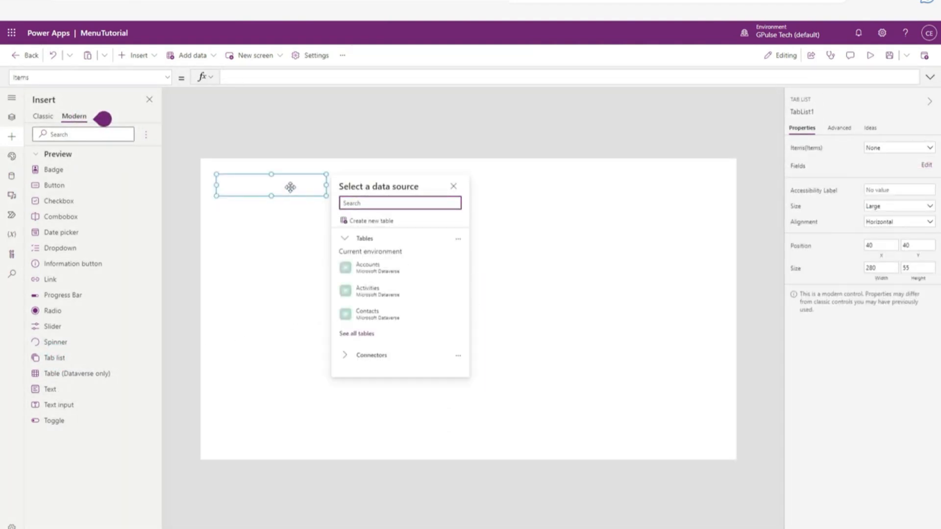
{"action": "left_click_drag", "start_coordinate": [294, 191], "coordinate": [325, 227]}
{"action": "left_click", "coordinate": [396, 271]}
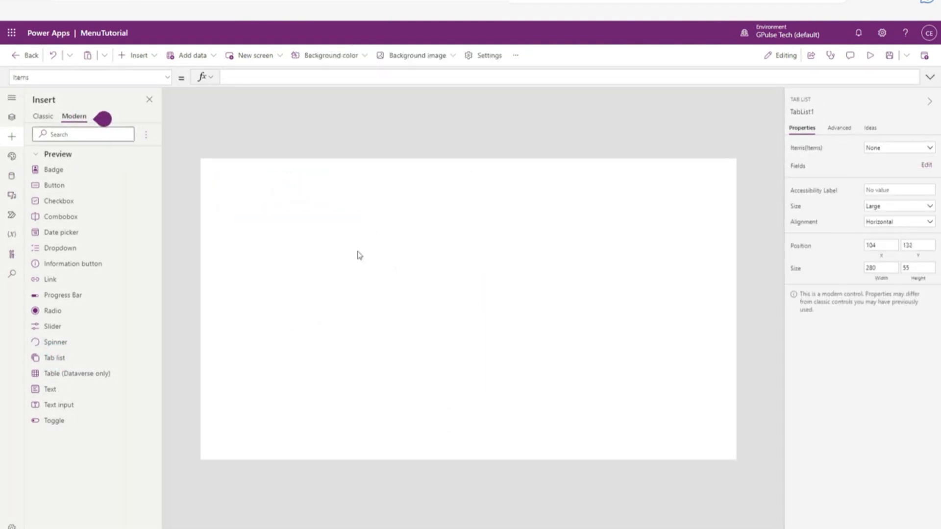
{"action": "left_click", "coordinate": [317, 221]}
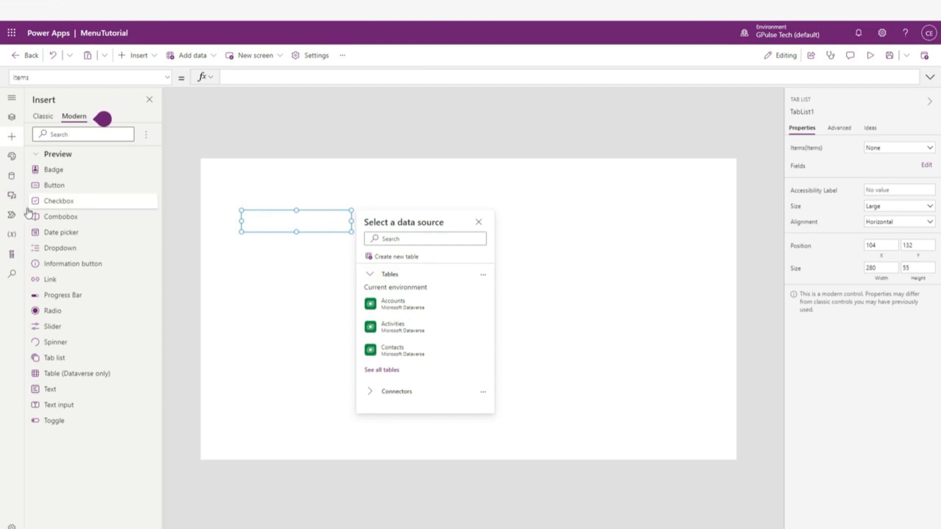
Open the App object's OnStart property for editing in an enlarged formula area
{"action": "left_click", "coordinate": [12, 116]}
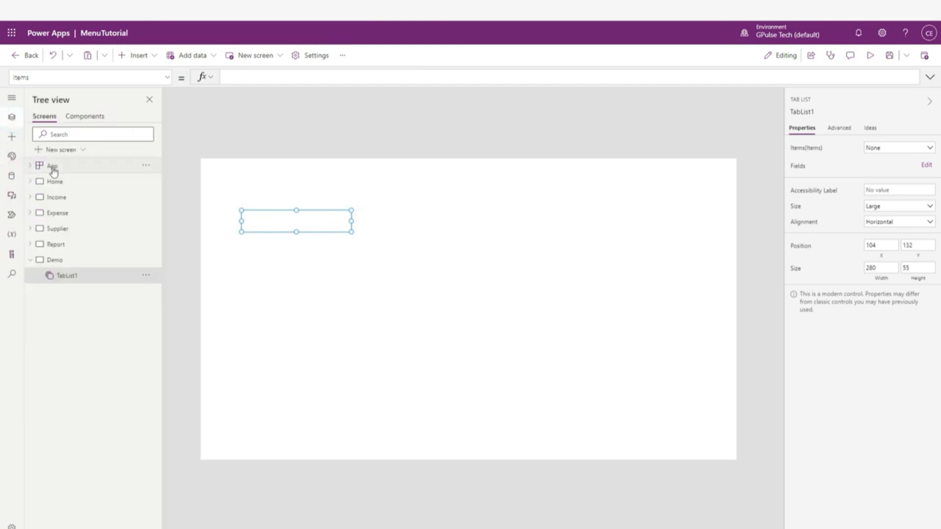
{"action": "left_click", "coordinate": [53, 167]}
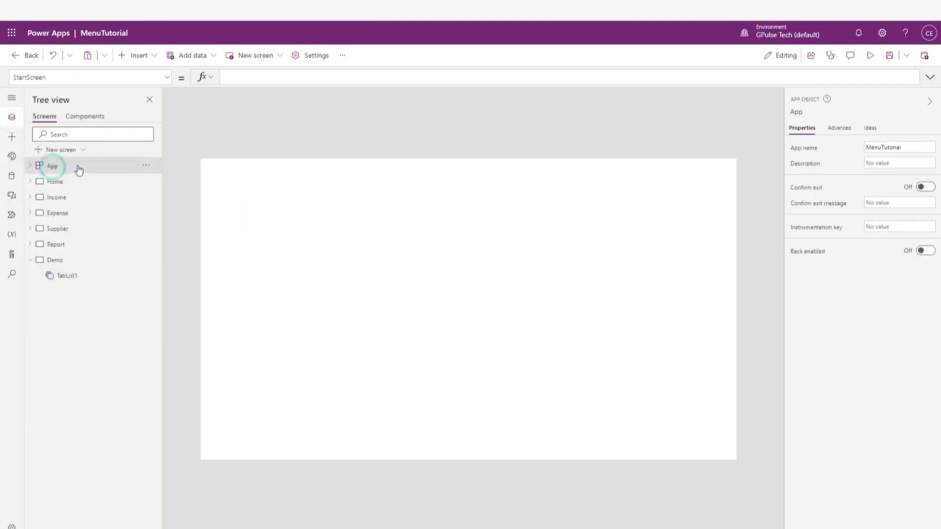
{"action": "left_click", "coordinate": [171, 83]}
{"action": "scroll", "coordinate": [117, 214], "scroll_direction": "down", "scroll_amount": 3}
{"action": "left_click", "coordinate": [109, 208]}
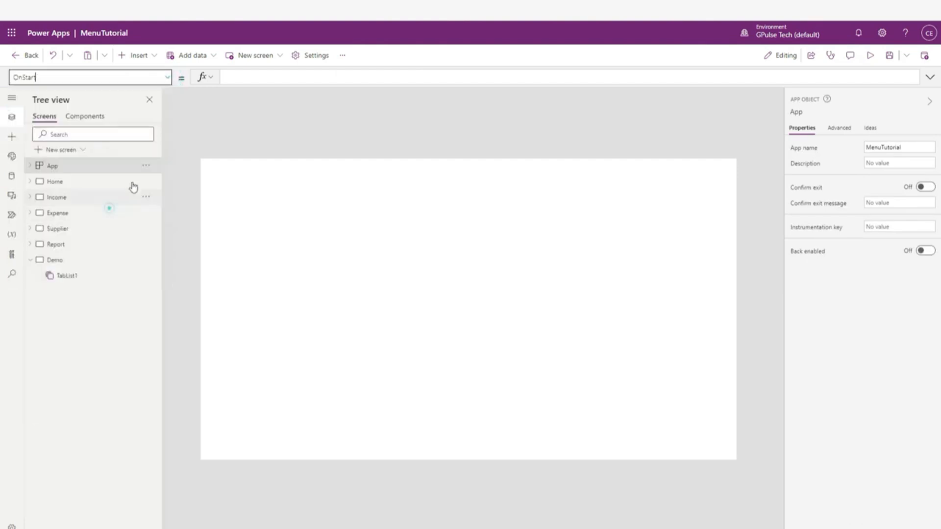
{"action": "left_click_drag", "start_coordinate": [268, 83], "coordinate": [269, 259]}
{"action": "left_click", "coordinate": [265, 85]}
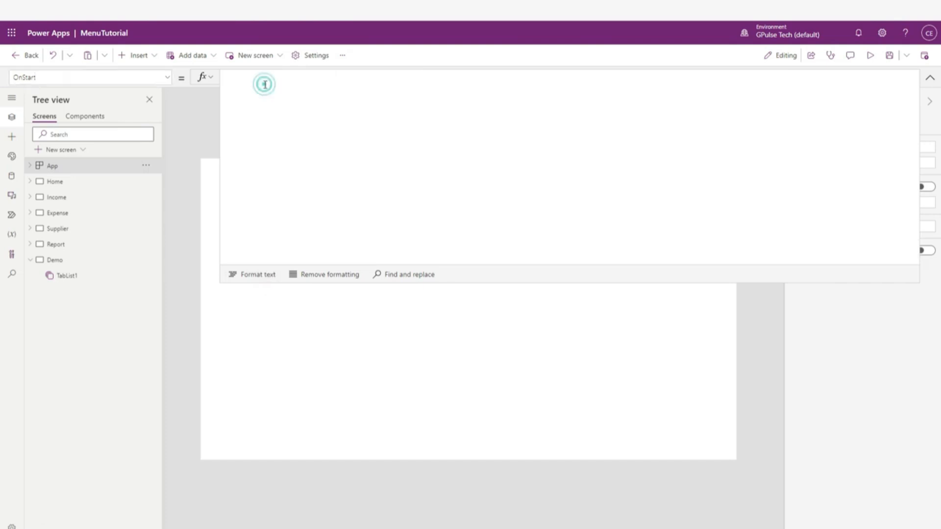
Begin the OnStart formula with a Collect function that targets a collection named colMenu
{"action": "type", "text": "Collect"}
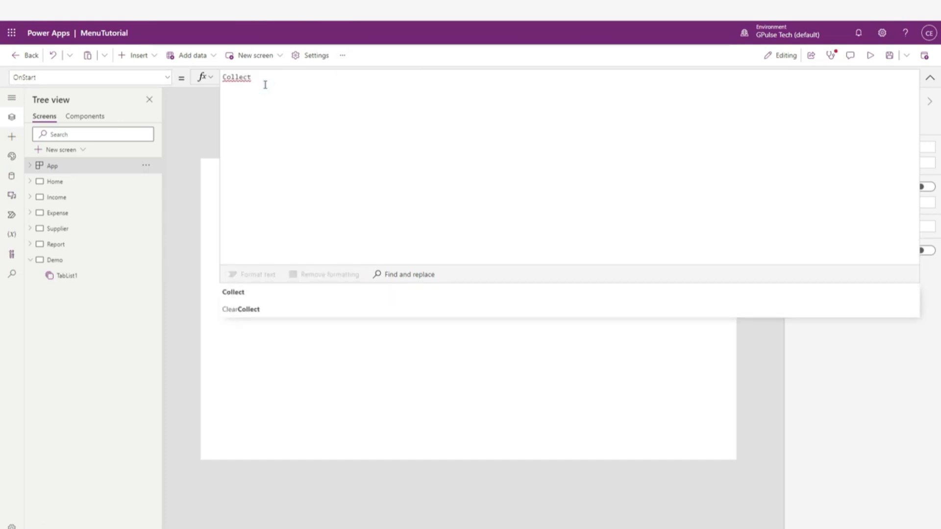
{"action": "left_click", "coordinate": [267, 293]}
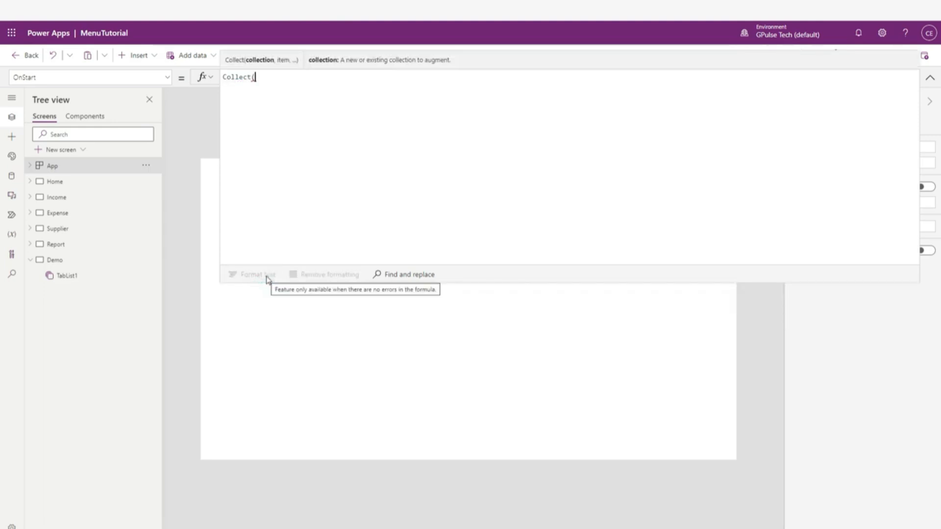
{"action": "type", "text": "colM"}
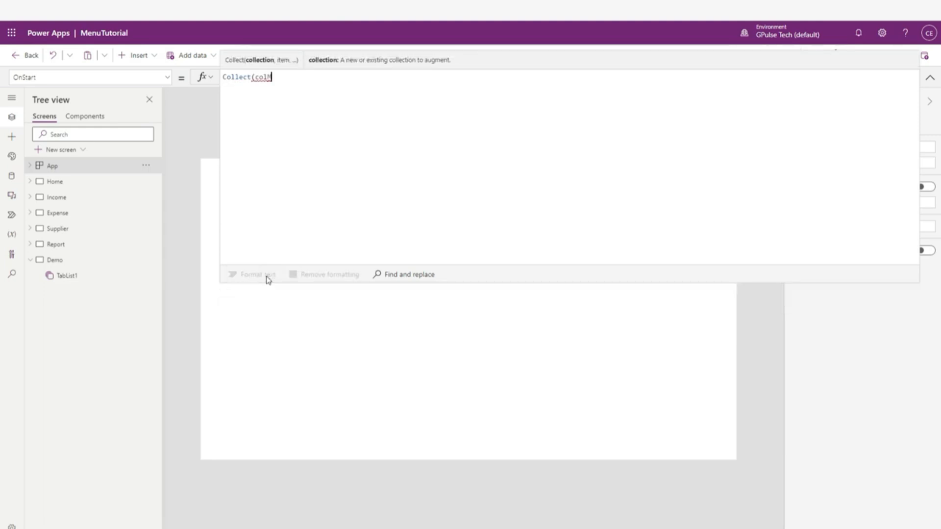
{"action": "type", "text": "enu"}
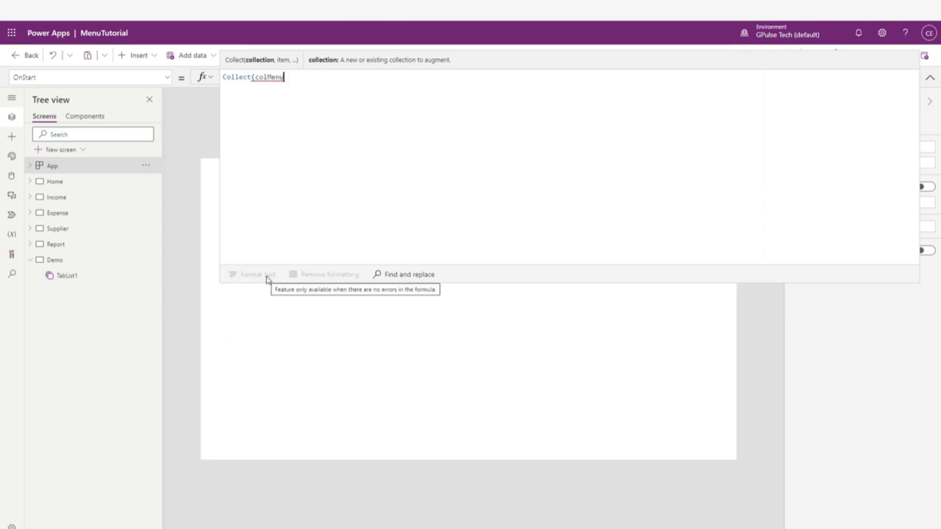
{"action": "type", "text": ","}
{"action": "key", "text": "shift+Return"}
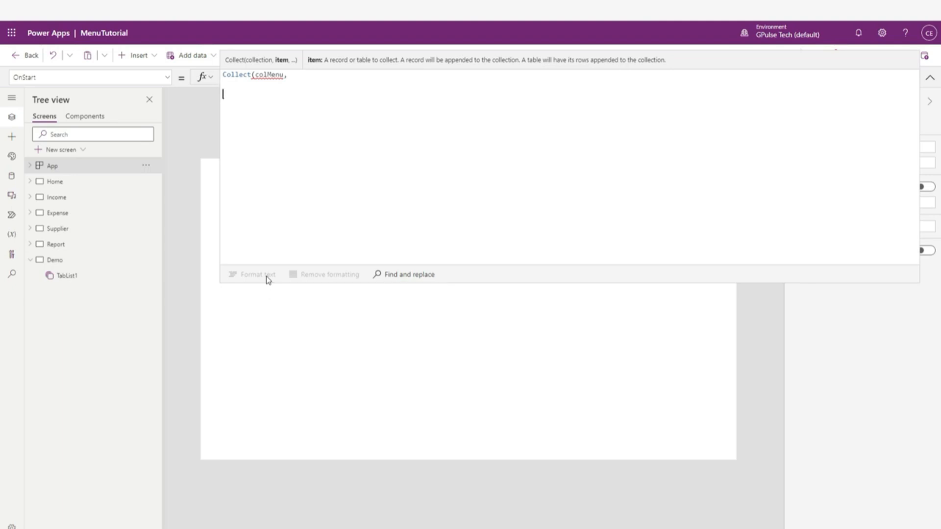
Add a first record to the Collect function with Name "Home" and Screen set to the Home screen
{"action": "key", "text": "Return"}
{"action": "type", "text": "Name"}
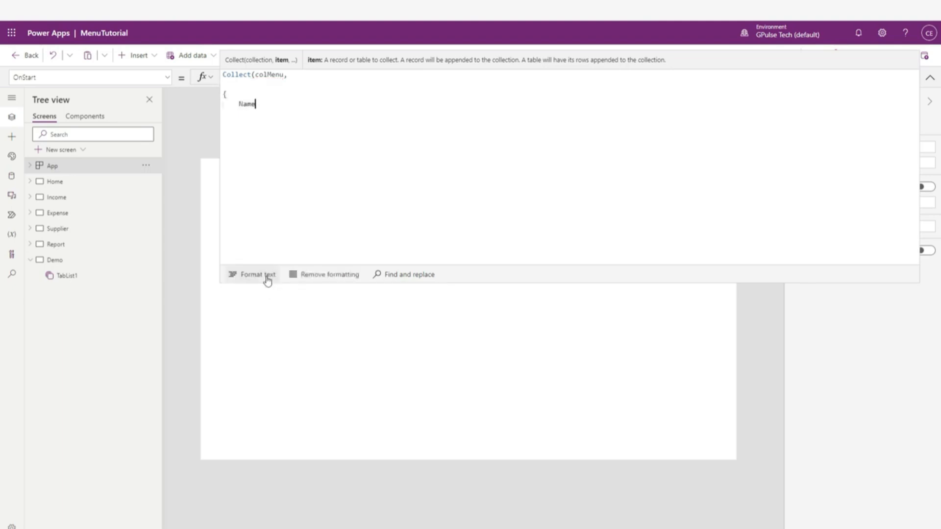
{"action": "type", "text": ": \"Home\""}
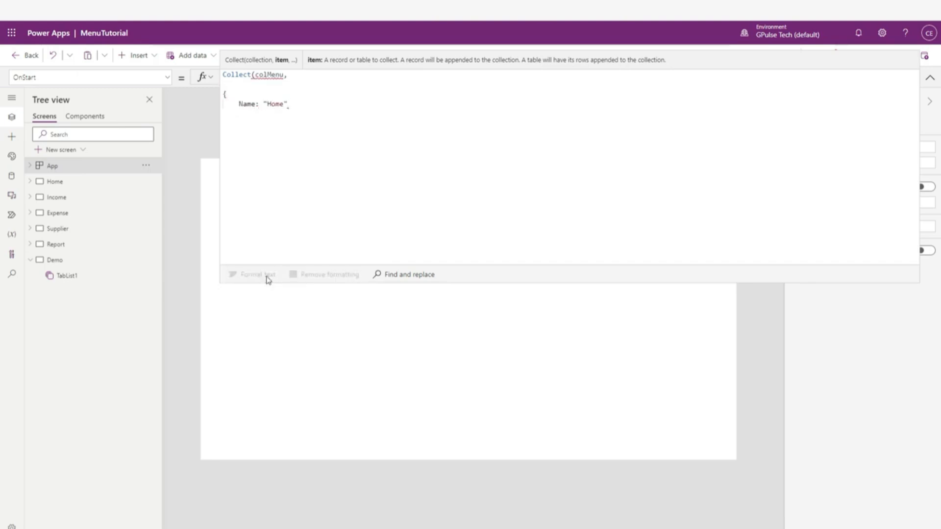
{"action": "type", "text": ","}
{"action": "key", "text": "Return"}
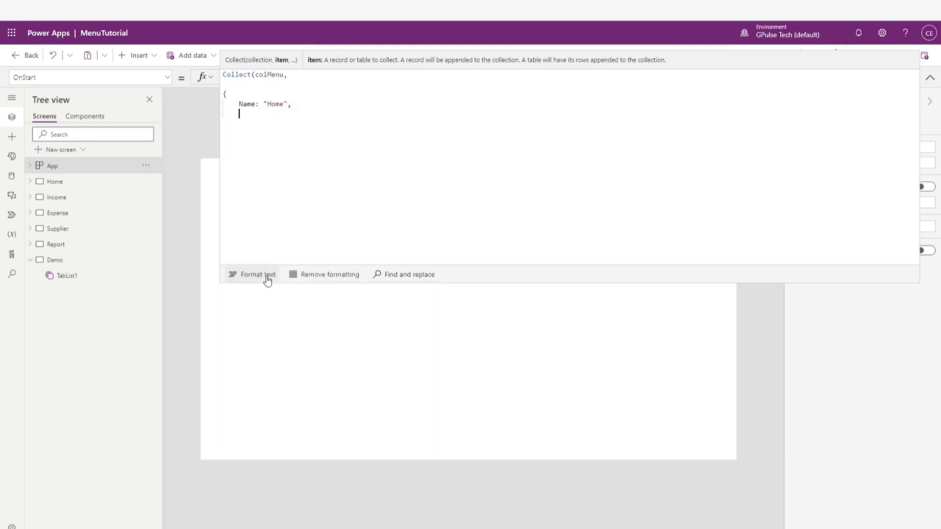
{"action": "type", "text": "Screen"}
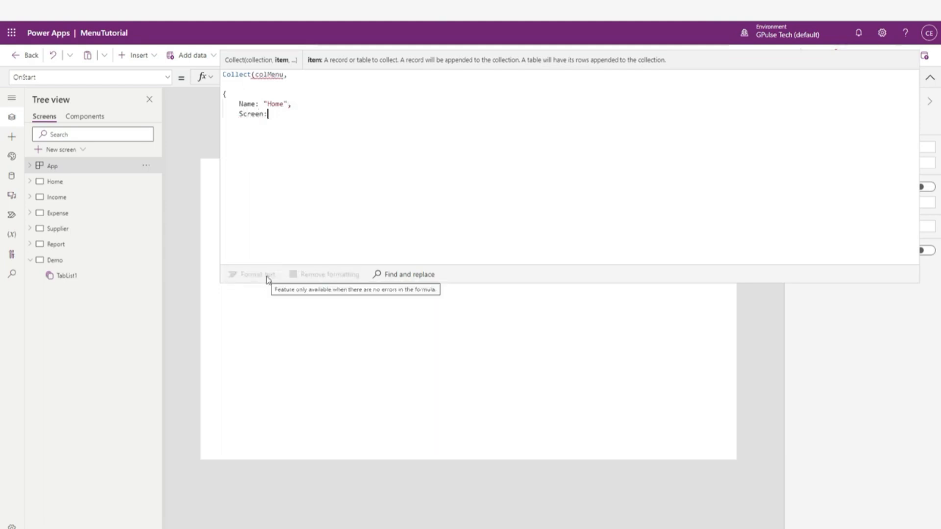
{"action": "type", "text": ":home"}
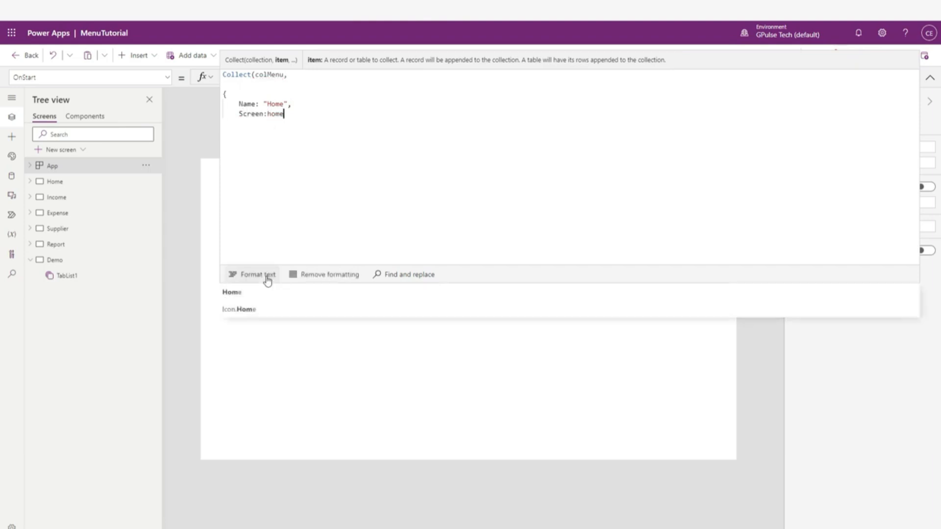
{"action": "left_click", "coordinate": [266, 290]}
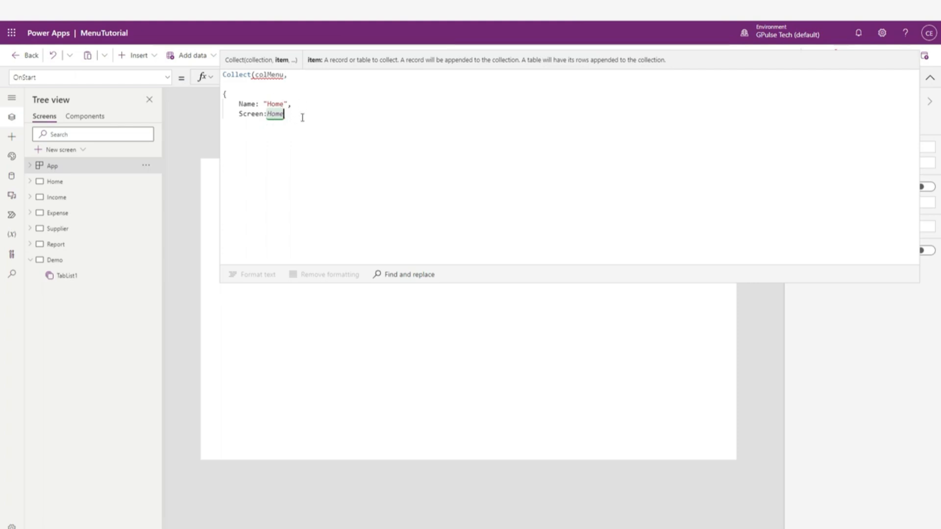
{"action": "key", "text": "Return"}
{"action": "type", "text": "},"}
{"action": "key", "text": "Return"}
Copy the Home record and paste it as a second, comma-separated record in the Collect function
{"action": "key", "text": "Up"}
{"action": "key", "text": "Up"}
{"action": "key", "text": "shift+Down"}
{"action": "key", "text": "shift+Down"}
{"action": "key", "text": "shift+Down"}
{"action": "key", "text": "shift+Down"}
{"action": "key", "text": "ctrl+c"}
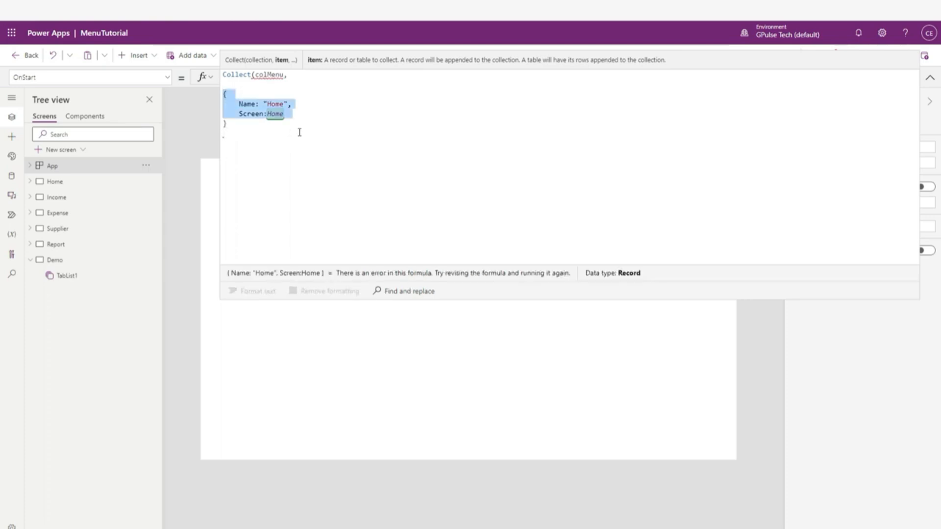
{"action": "left_click", "coordinate": [299, 132]}
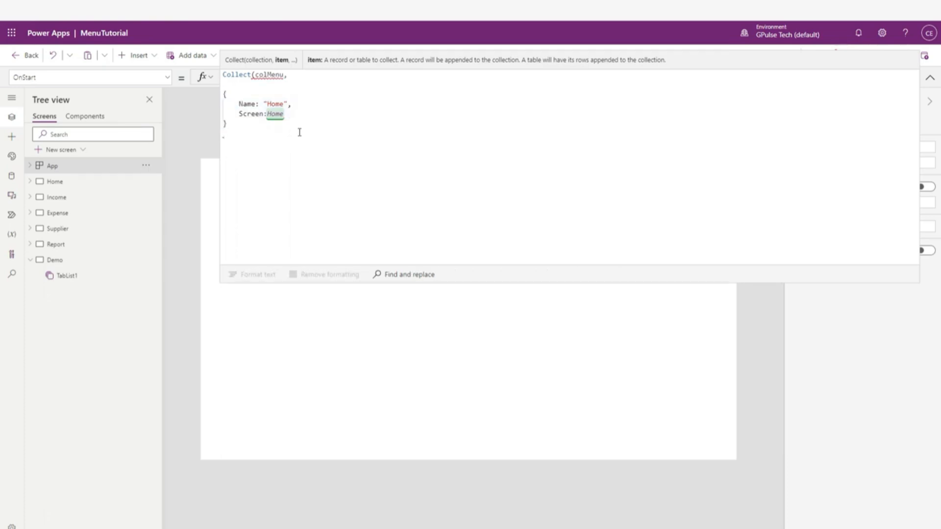
{"action": "key", "text": "BackSpace"}
{"action": "type", "text": ","}
{"action": "key", "text": "Return"}
{"action": "key", "text": "ctrl+v"}
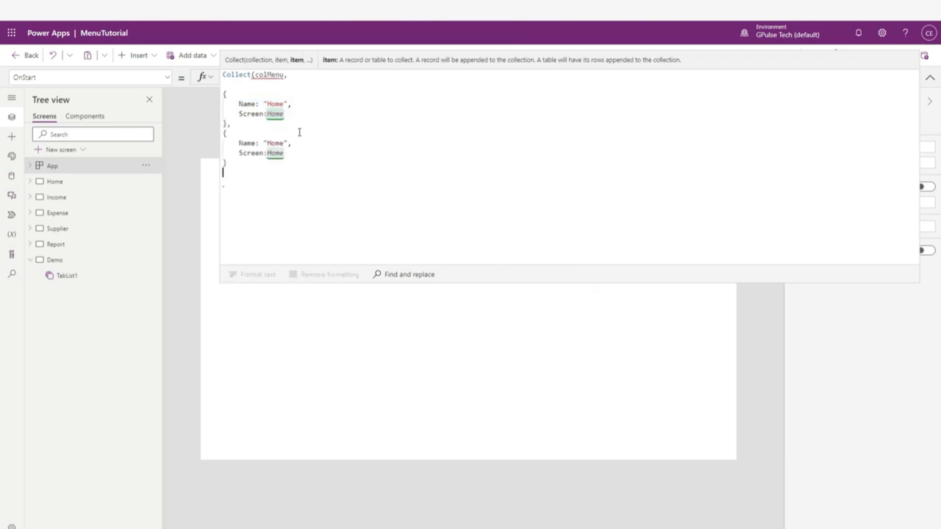
Paste two more copies of the Home record, separated by commas, to make four records
{"action": "key", "text": "Return"}
{"action": "key", "text": "ctrl+v"}
{"action": "type", "text": ","}
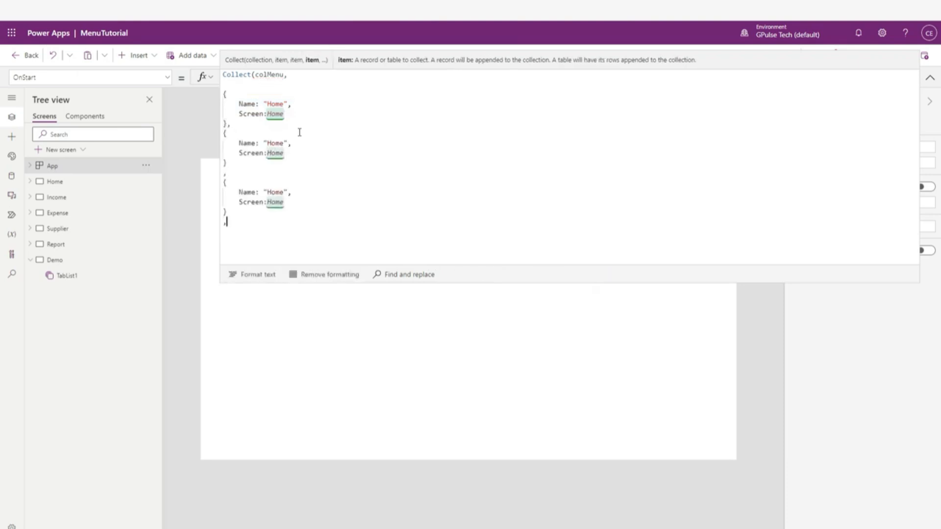
{"action": "key", "text": "Return"}
{"action": "key", "text": "ctrl+v"}
{"action": "scroll", "coordinate": [378, 116], "scroll_direction": "up", "scroll_amount": 1}
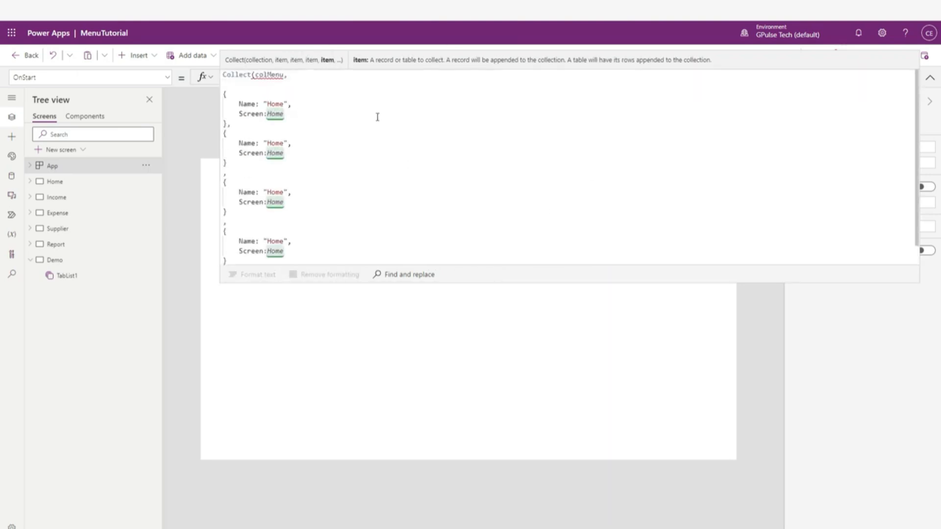
Change the second record's Name to "Income" and its Screen to the Income screen
{"action": "double_click", "coordinate": [277, 143]}
{"action": "type", "text": "Inco"}
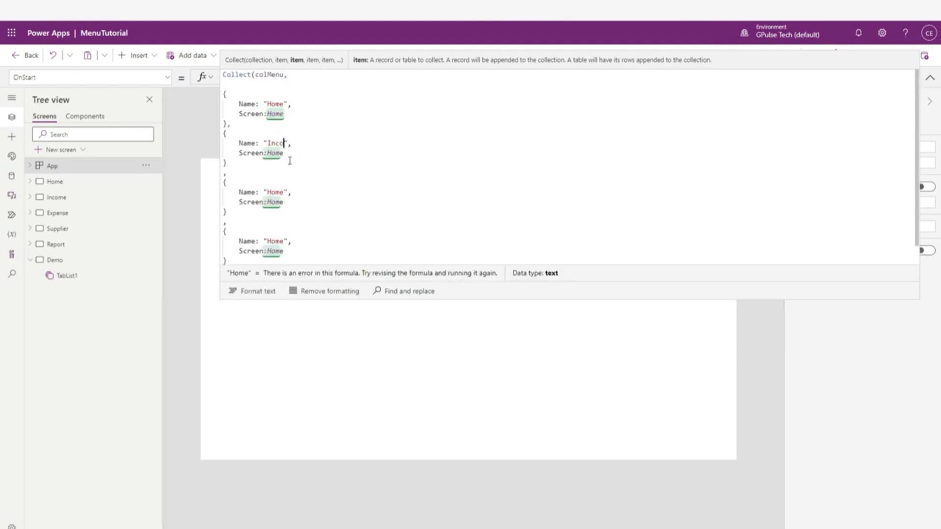
{"action": "type", "text": "me"}
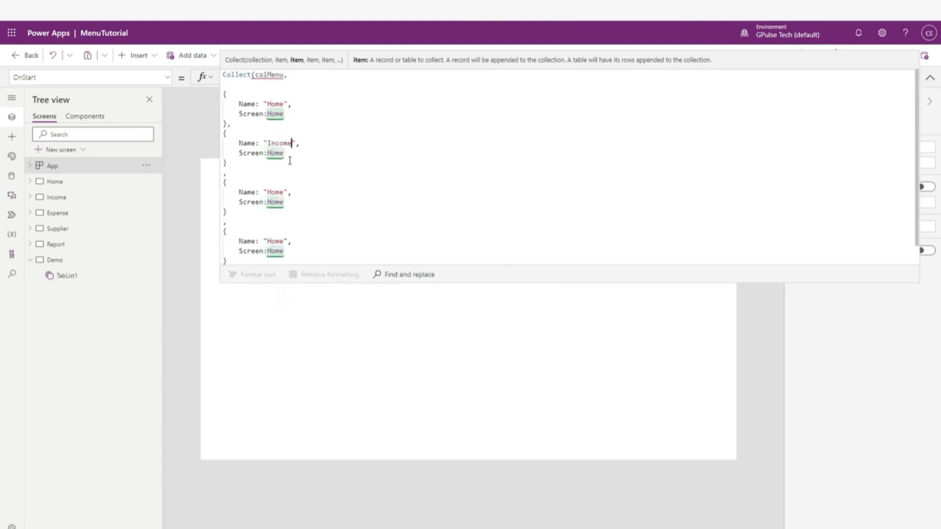
{"action": "double_click", "coordinate": [275, 154]}
{"action": "type", "text": "Income"}
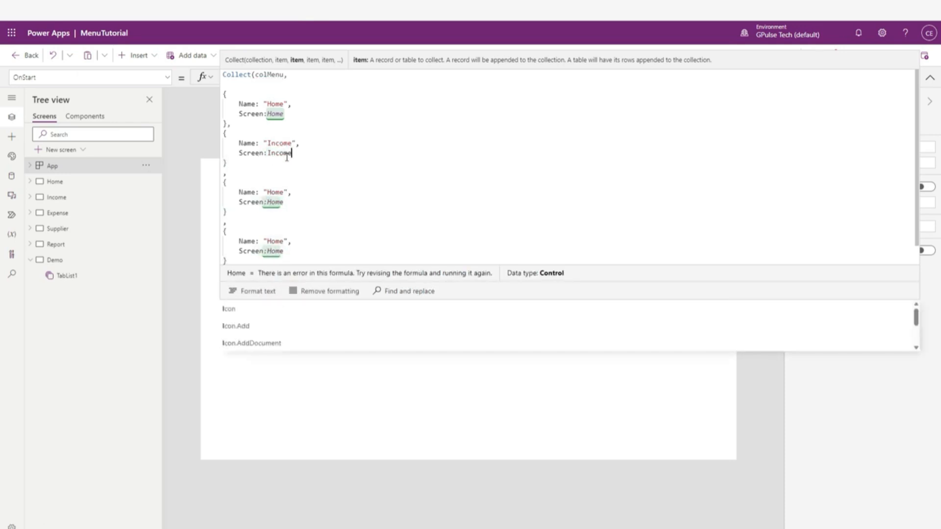
{"action": "left_click", "coordinate": [249, 293]}
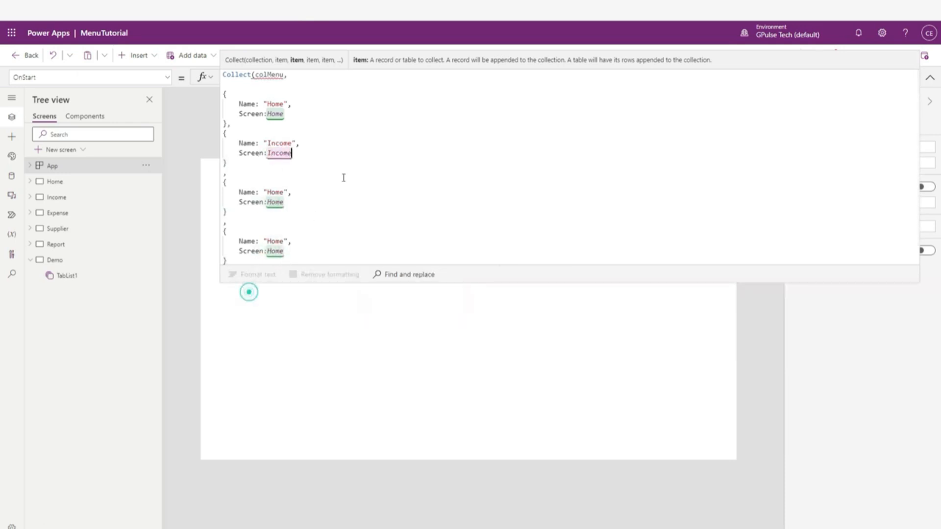
{"action": "left_click", "coordinate": [360, 148]}
Change the third record's Name to "Expense" and its Screen to the Expense screen
{"action": "double_click", "coordinate": [275, 192]}
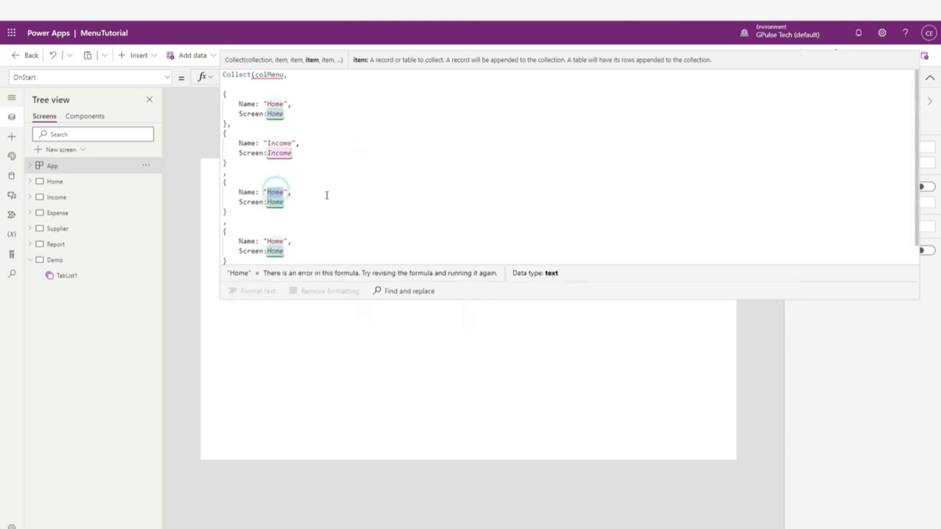
{"action": "type", "text": "Ex"}
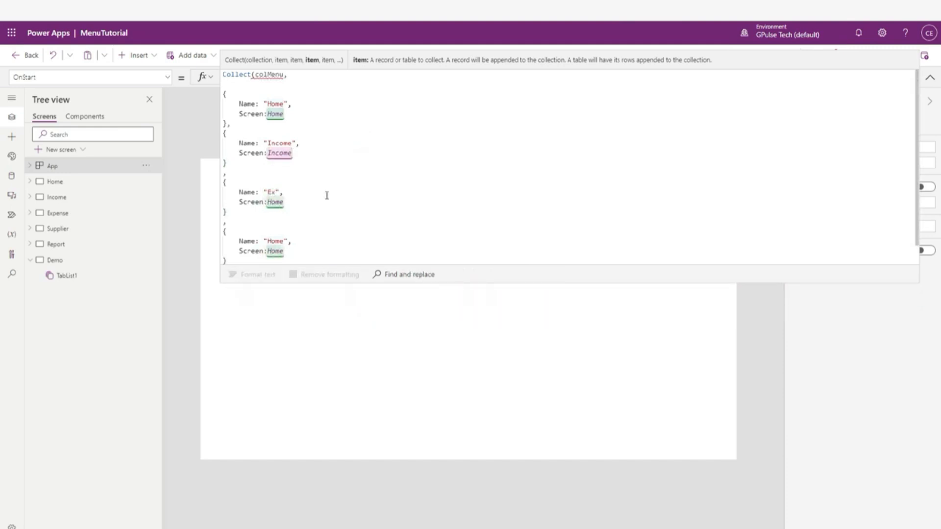
{"action": "type", "text": "pense"}
{"action": "double_click", "coordinate": [276, 202]}
{"action": "type", "text": "Ex"}
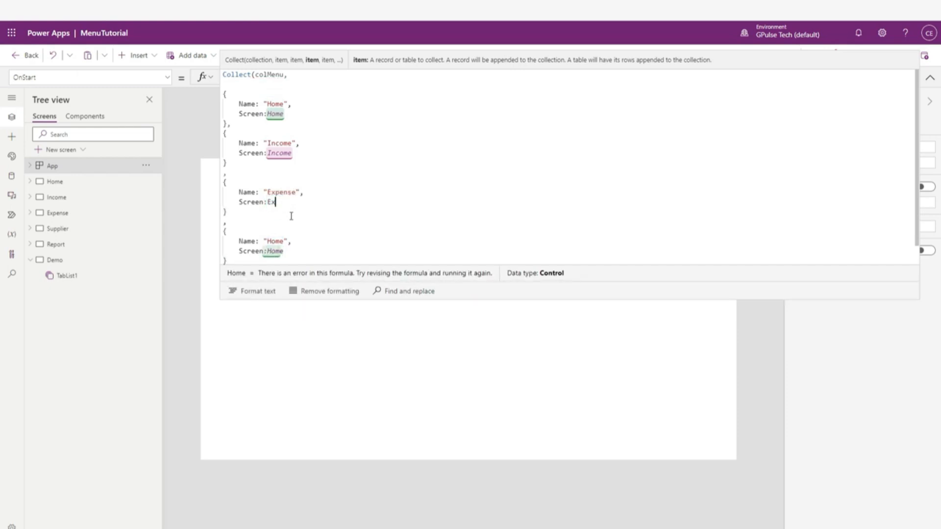
{"action": "type", "text": "pense"}
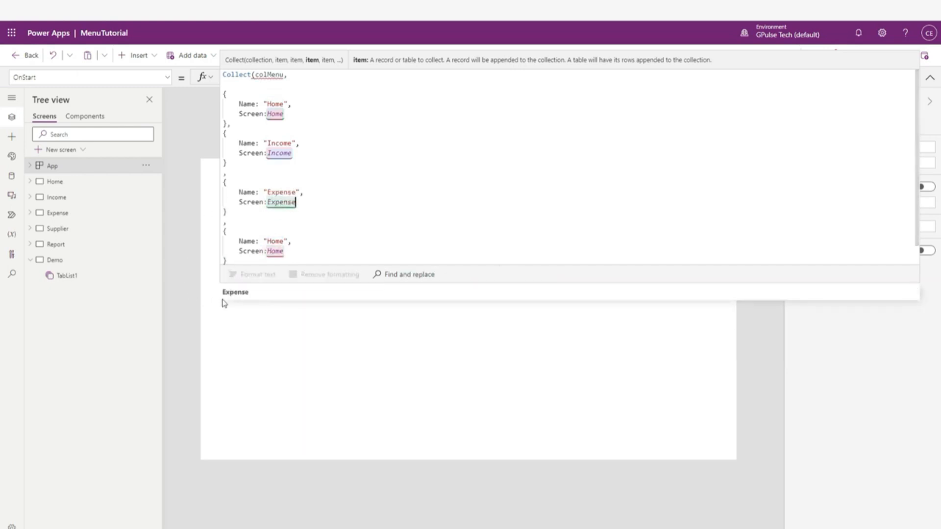
{"action": "left_click", "coordinate": [241, 297]}
Set the fourth record's Name to "Report" and its Screen to Report, and close the Collect function's parenthesis
{"action": "scroll", "coordinate": [326, 237], "scroll_direction": "down", "scroll_amount": 1}
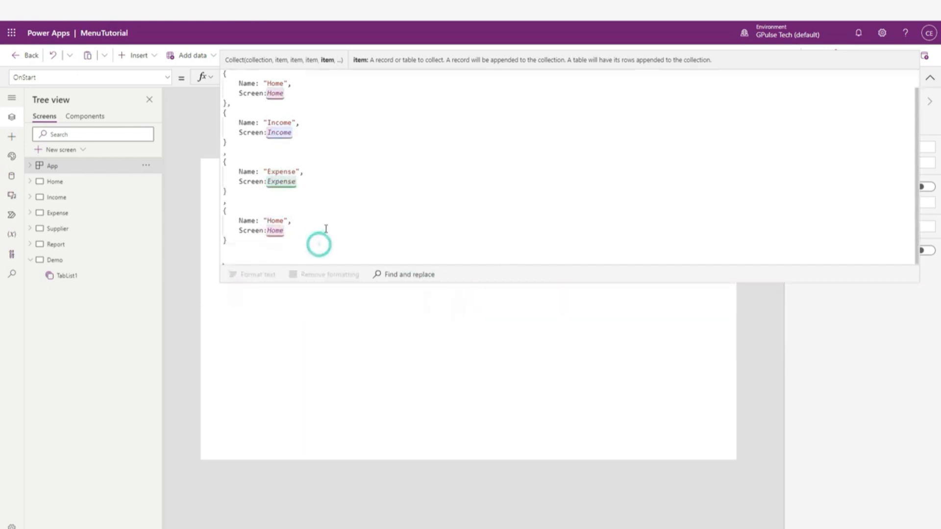
{"action": "double_click", "coordinate": [276, 221]}
{"action": "type", "text": "Report"}
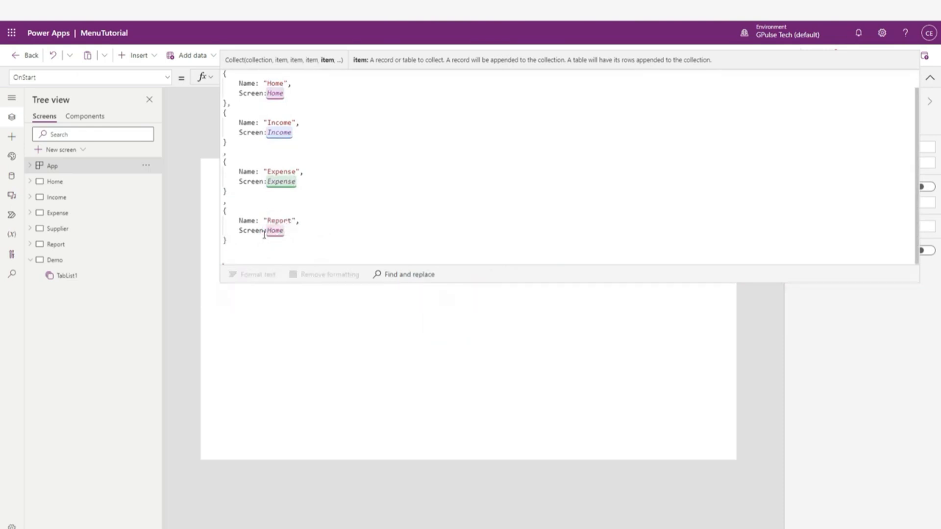
{"action": "double_click", "coordinate": [275, 231]}
{"action": "type", "text": "Repo"}
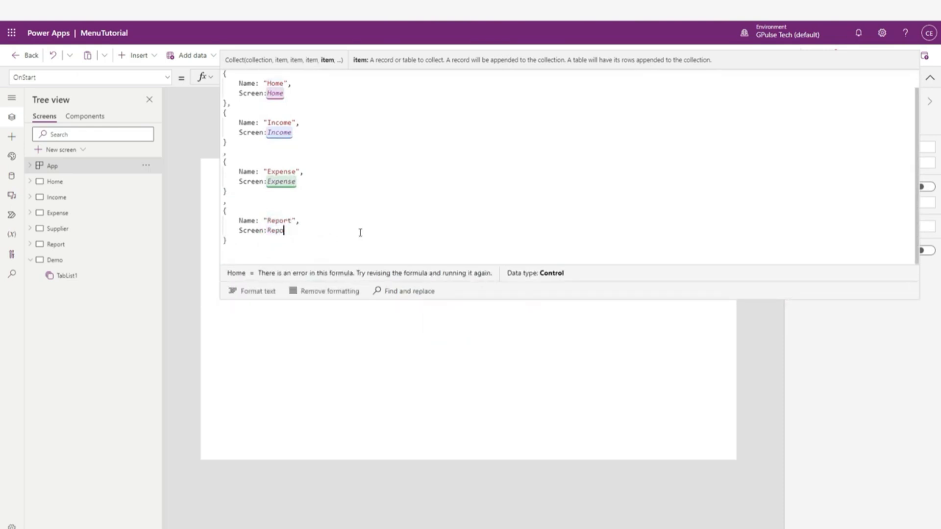
{"action": "type", "text": "rt"}
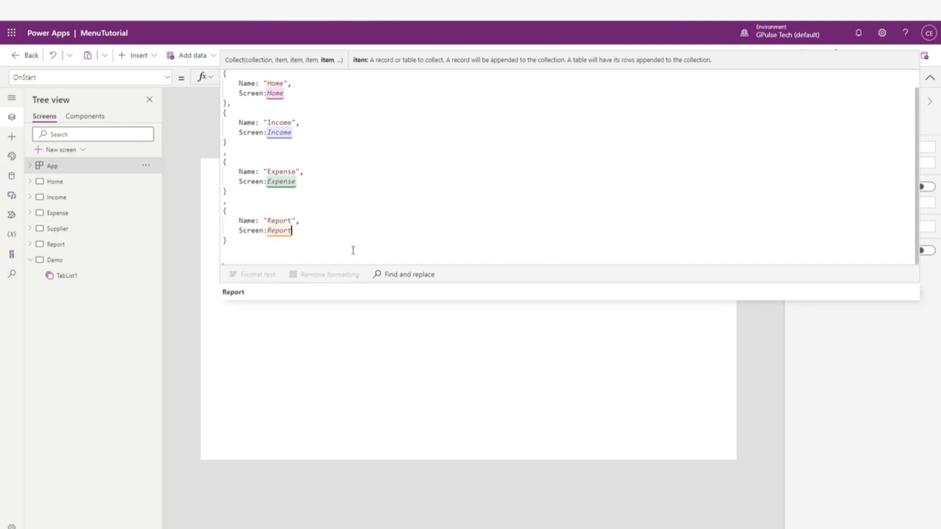
{"action": "left_click", "coordinate": [299, 293]}
{"action": "left_click", "coordinate": [301, 248]}
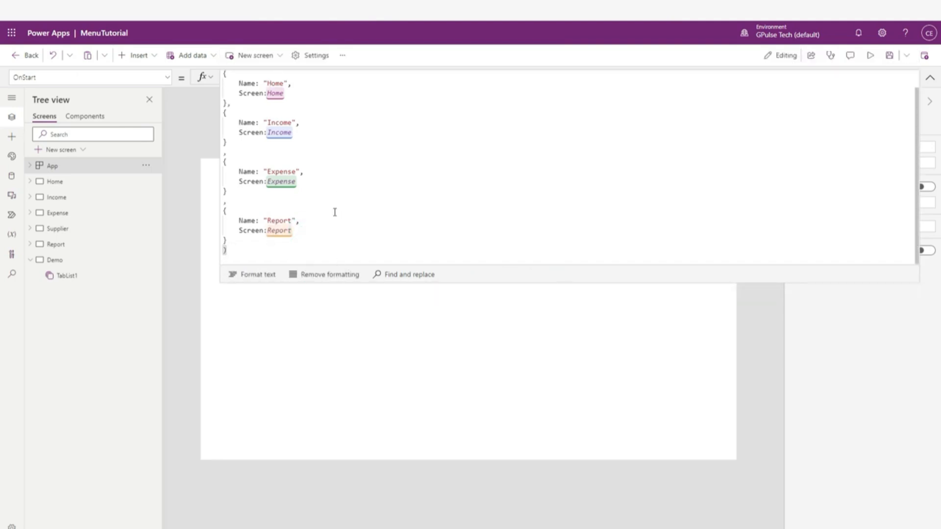
Insert Clear(colMenu); above the Collect function in the OnStart formula
{"action": "scroll", "coordinate": [339, 206], "scroll_direction": "up", "scroll_amount": 3}
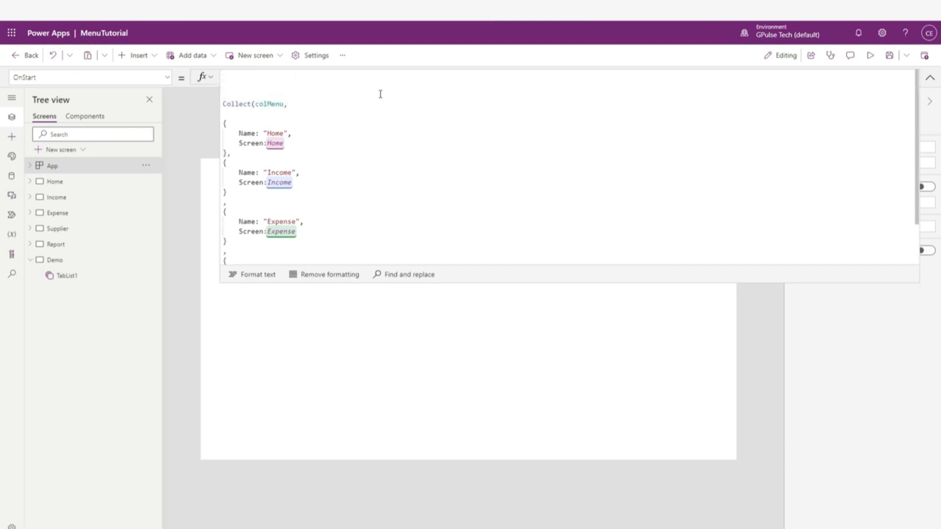
{"action": "type", "text": "clear"}
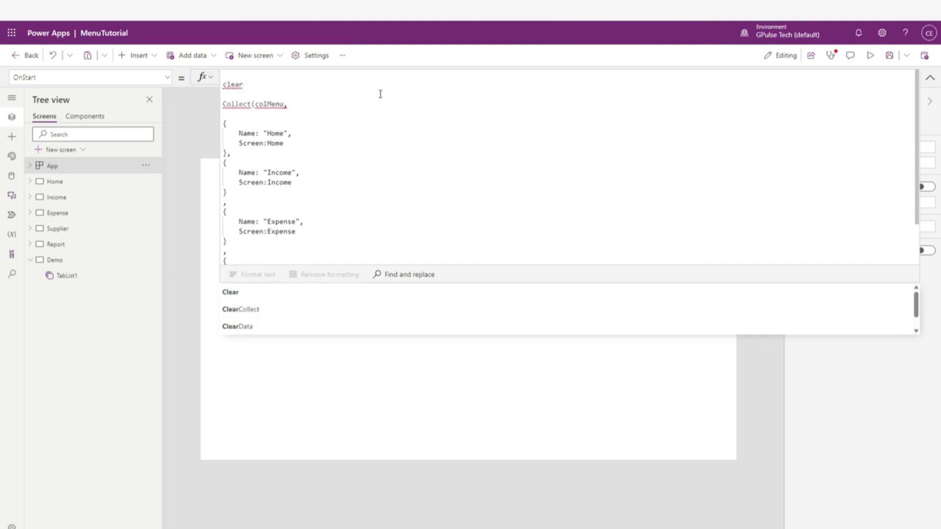
{"action": "left_click", "coordinate": [263, 296]}
{"action": "type", "text": "colMe"}
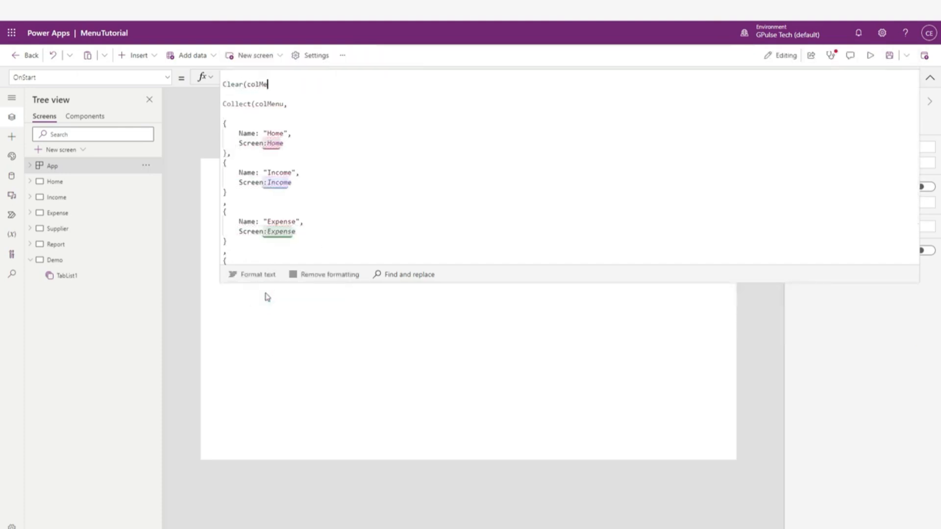
{"action": "type", "text": "nu"}
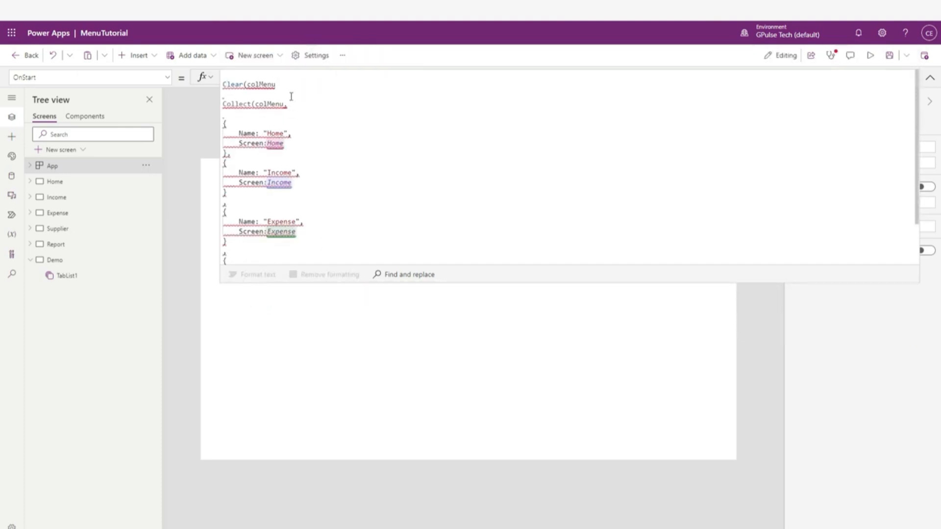
{"action": "type", "text": ")"}
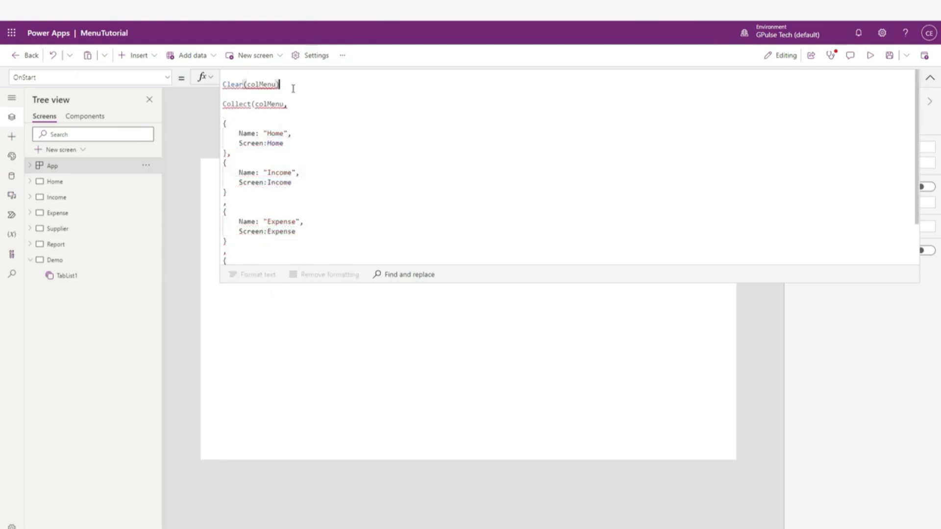
{"action": "type", "text": ";"}
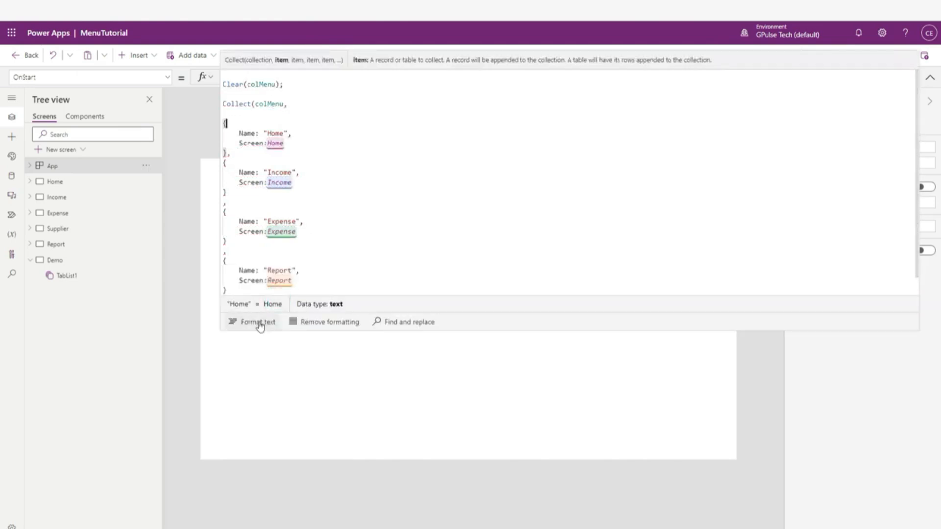
Format the OnStart formula's text automatically and collapse the enlarged formula area
{"action": "left_click", "coordinate": [258, 322]}
{"action": "left_click", "coordinate": [375, 200]}
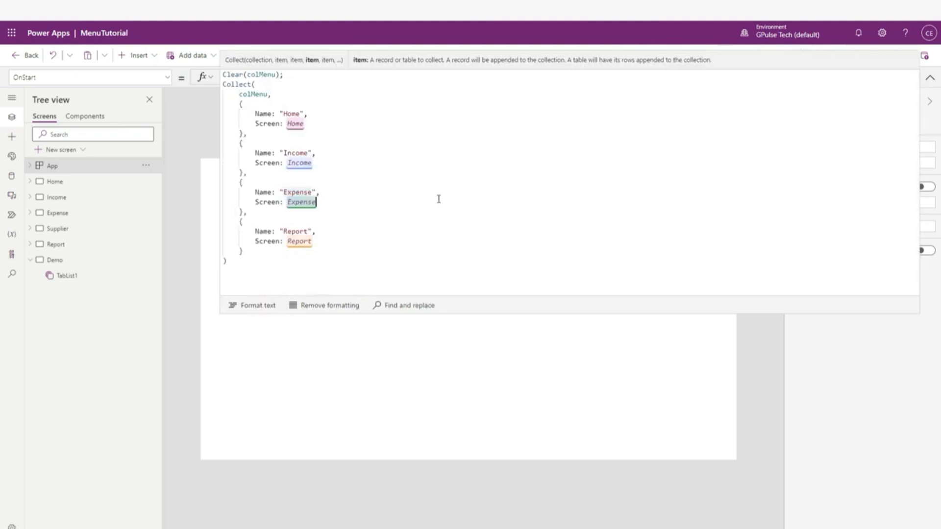
{"action": "left_click", "coordinate": [930, 78]}
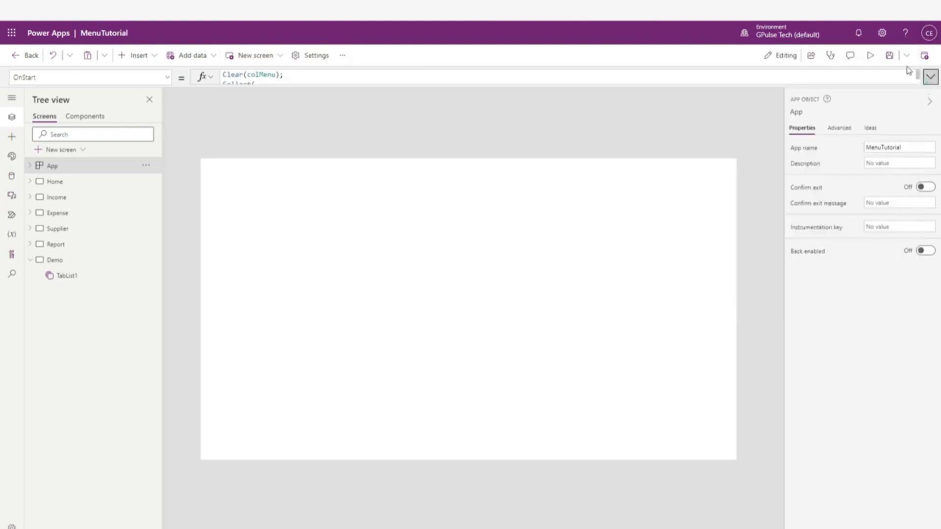
Run the App object's OnStart and select the Demo screen
{"action": "left_click", "coordinate": [146, 166]}
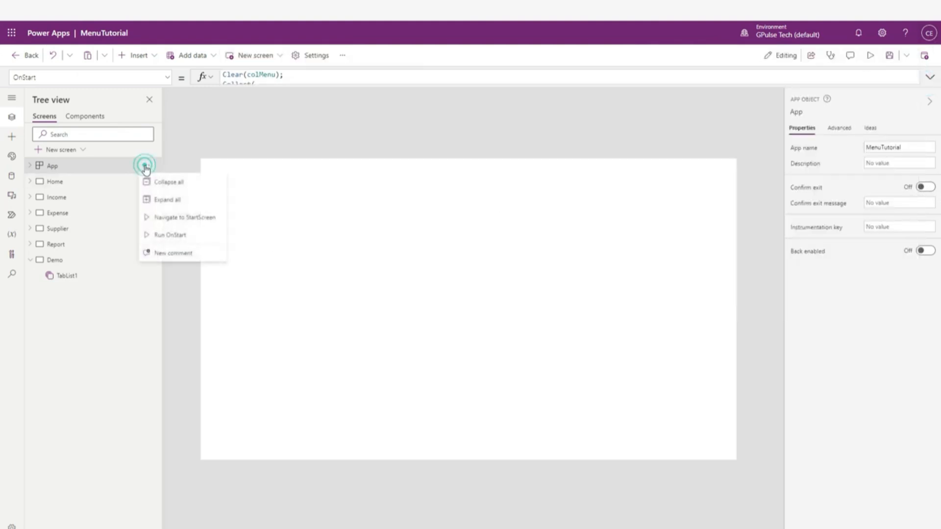
{"action": "left_click", "coordinate": [171, 237]}
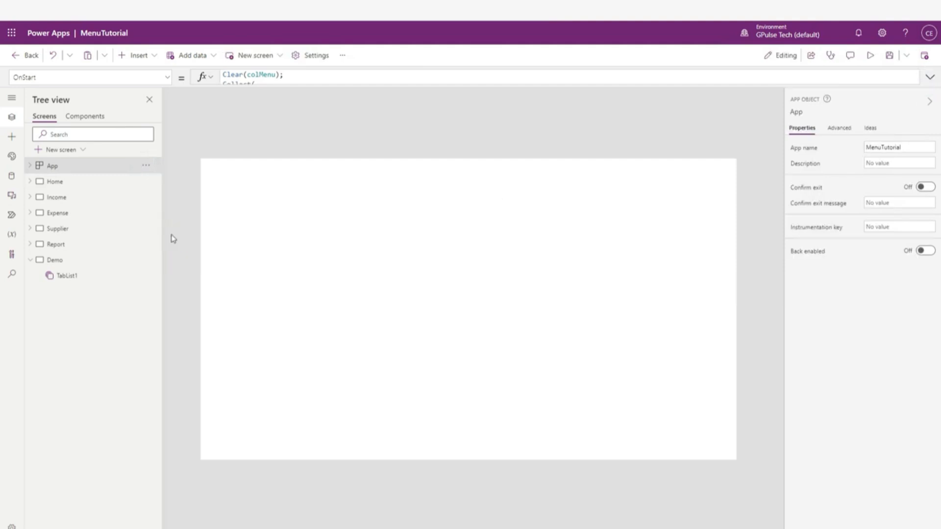
{"action": "left_click", "coordinate": [55, 260]}
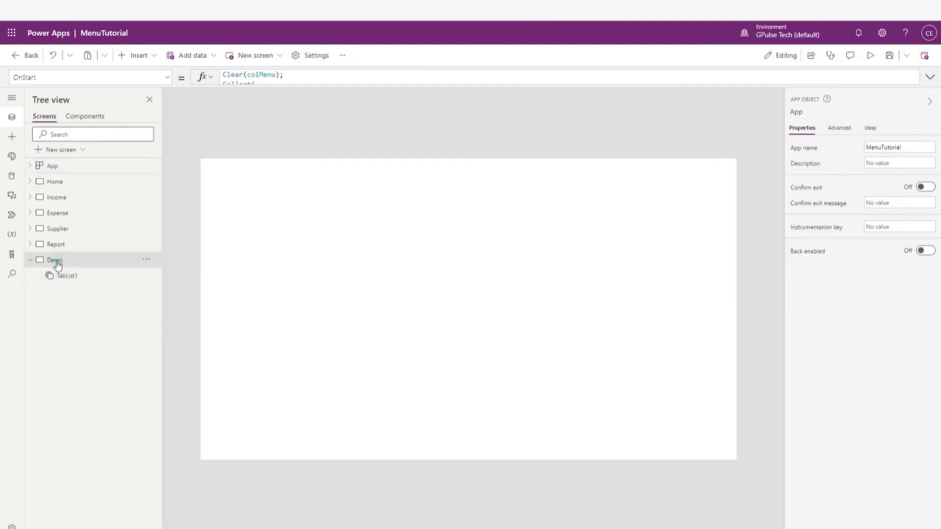
Set colMenu as the data source of TabList1 on the Demo screen
{"action": "left_click", "coordinate": [292, 202]}
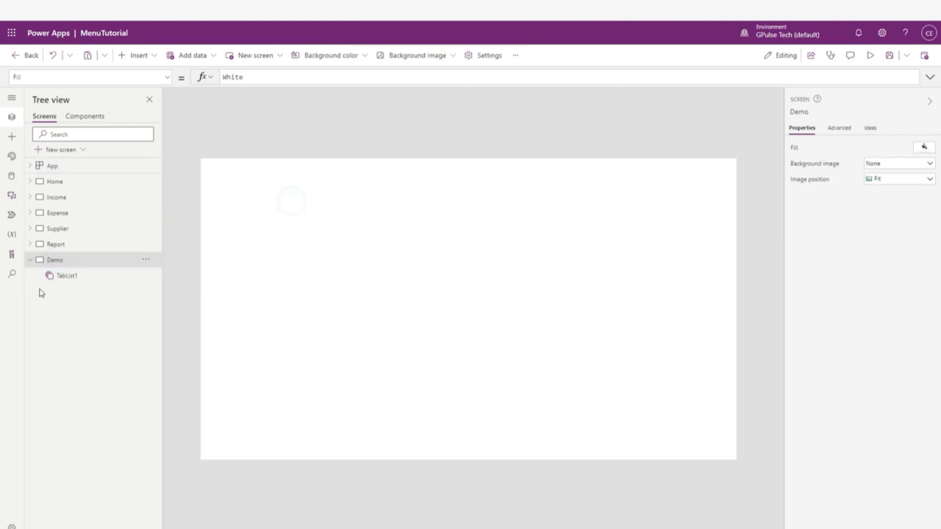
{"action": "left_click", "coordinate": [59, 282]}
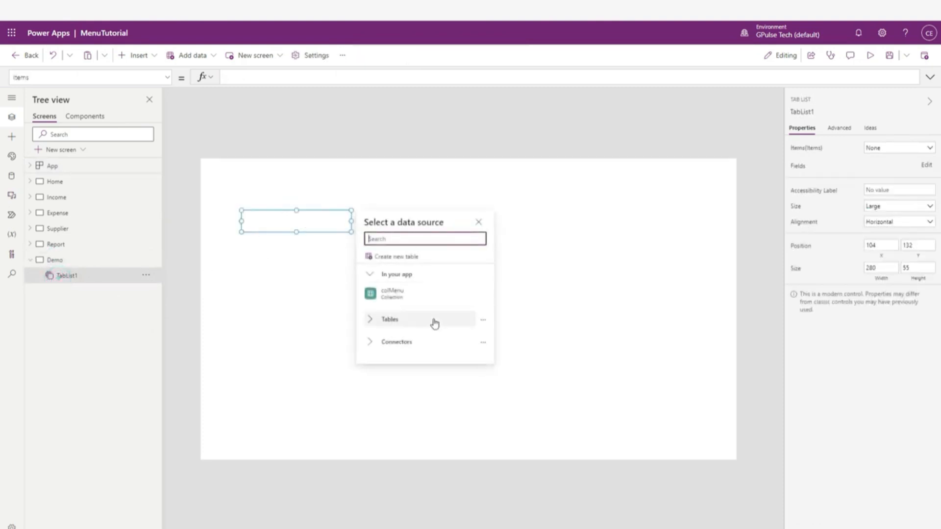
{"action": "left_click", "coordinate": [399, 300]}
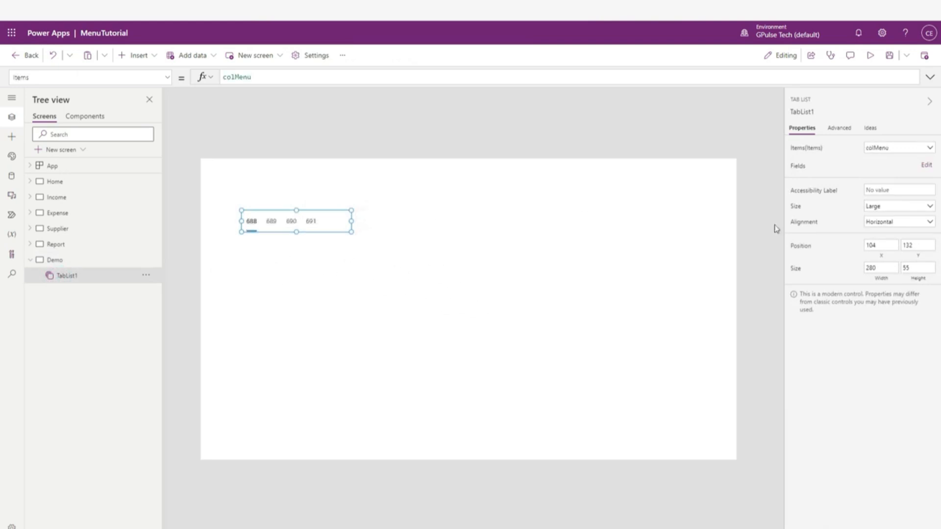
Add the Name field to TabList1's fields and close the field settings
{"action": "left_click", "coordinate": [923, 167]}
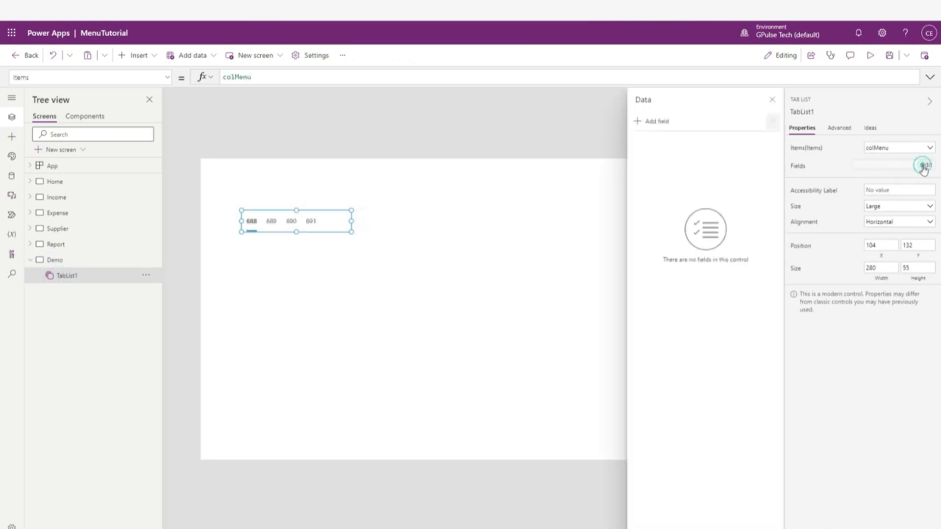
{"action": "left_click", "coordinate": [656, 122]}
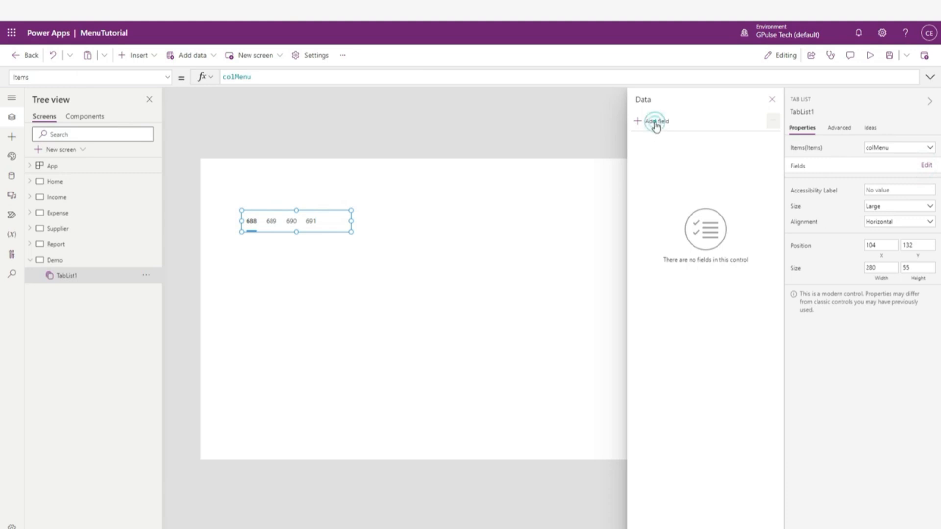
{"action": "left_click", "coordinate": [648, 183]}
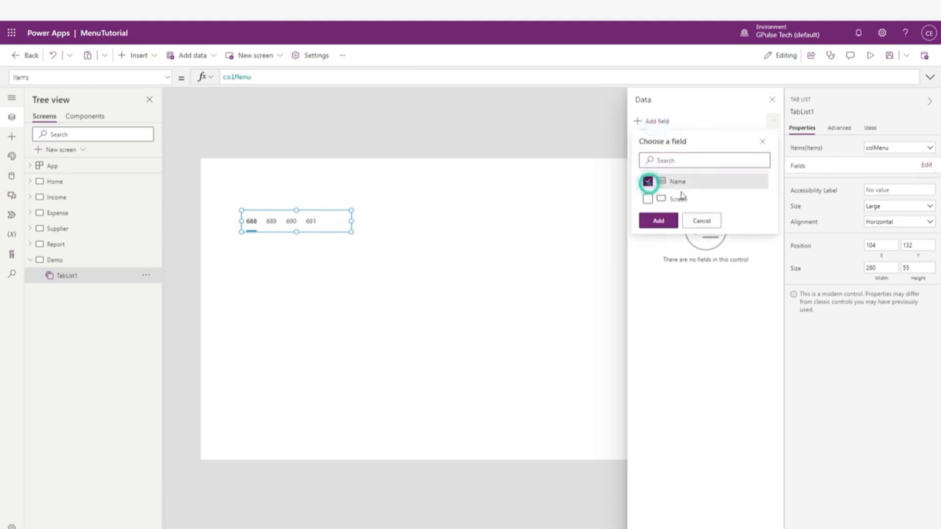
{"action": "left_click", "coordinate": [667, 220]}
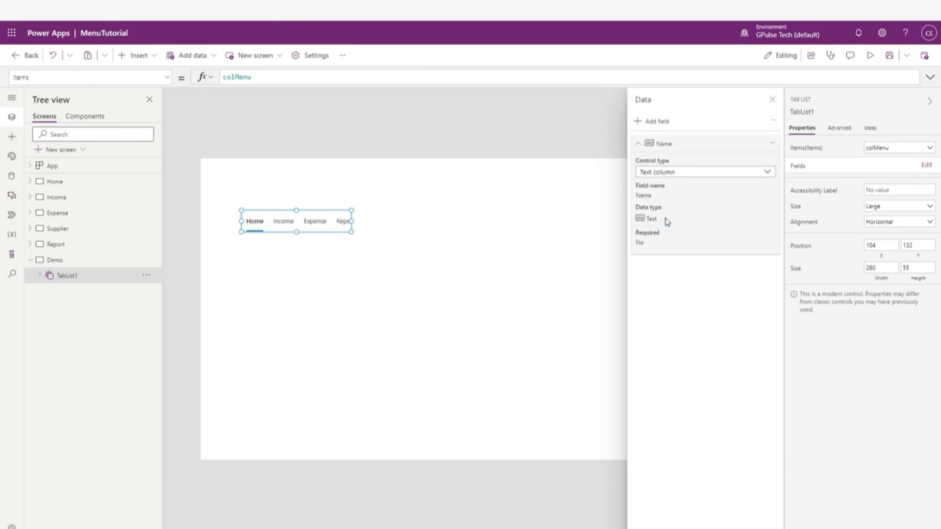
{"action": "left_click", "coordinate": [456, 242]}
Widen TabList1 to about 477 and move it near the Demo screen's upper-left corner, at about X 60, Y 28
{"action": "left_click", "coordinate": [337, 223]}
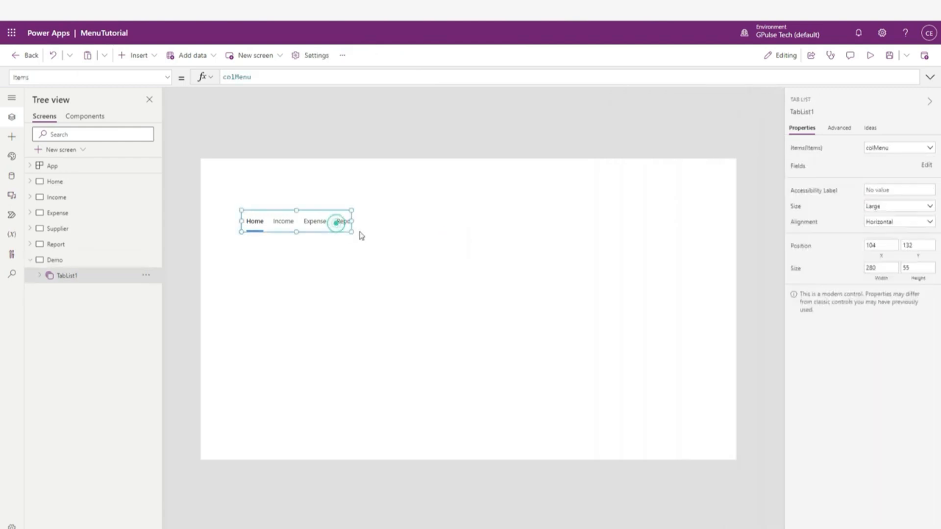
{"action": "left_click_drag", "start_coordinate": [352, 222], "coordinate": [402, 222]}
{"action": "left_click", "coordinate": [328, 289]}
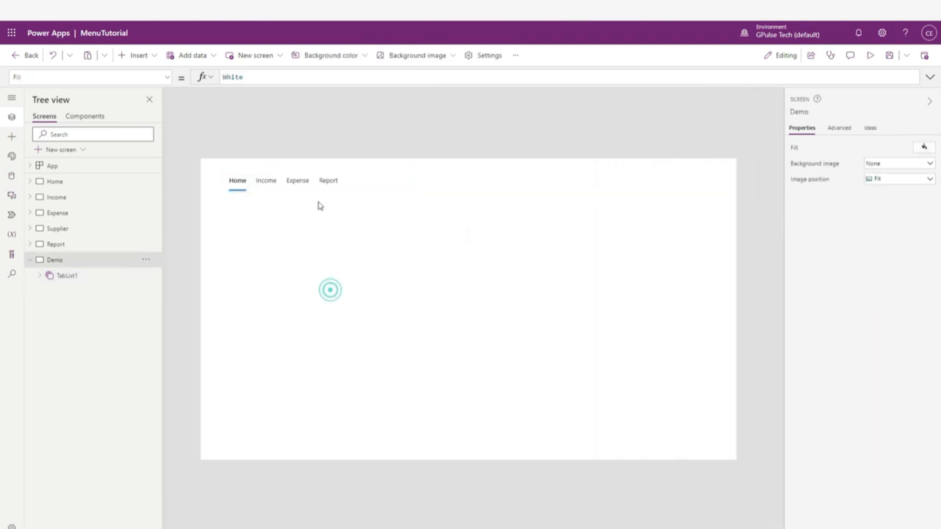
{"action": "left_click", "coordinate": [322, 183]}
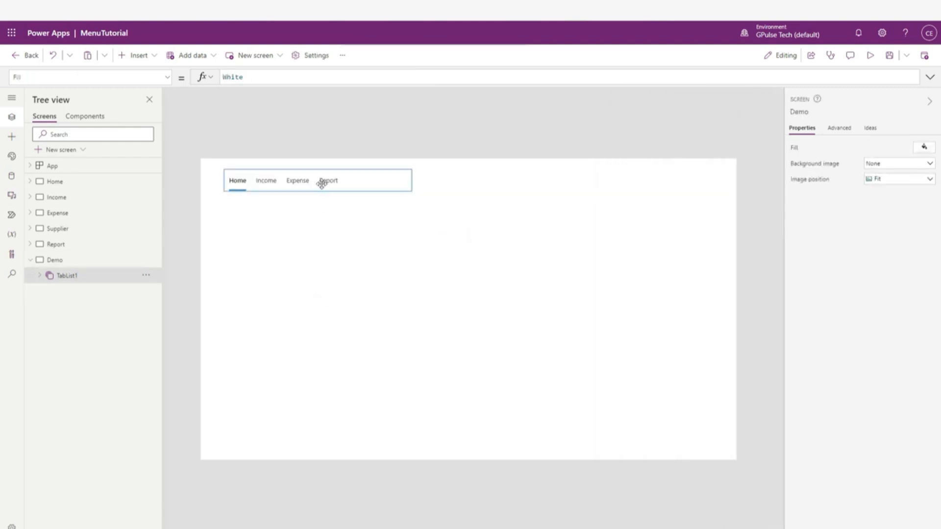
Insert two blank lines after the Expense record in the App object's OnStart formula
{"action": "left_click", "coordinate": [54, 166]}
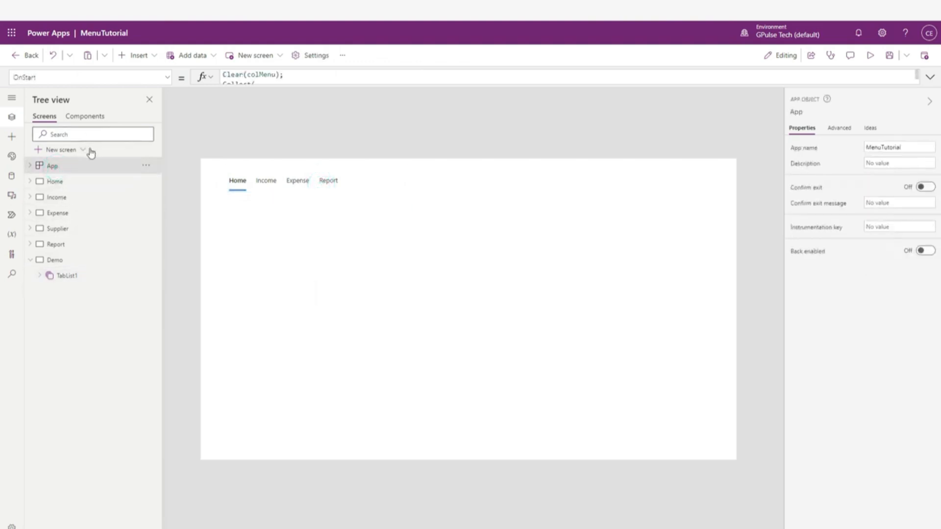
{"action": "left_click", "coordinate": [146, 166]}
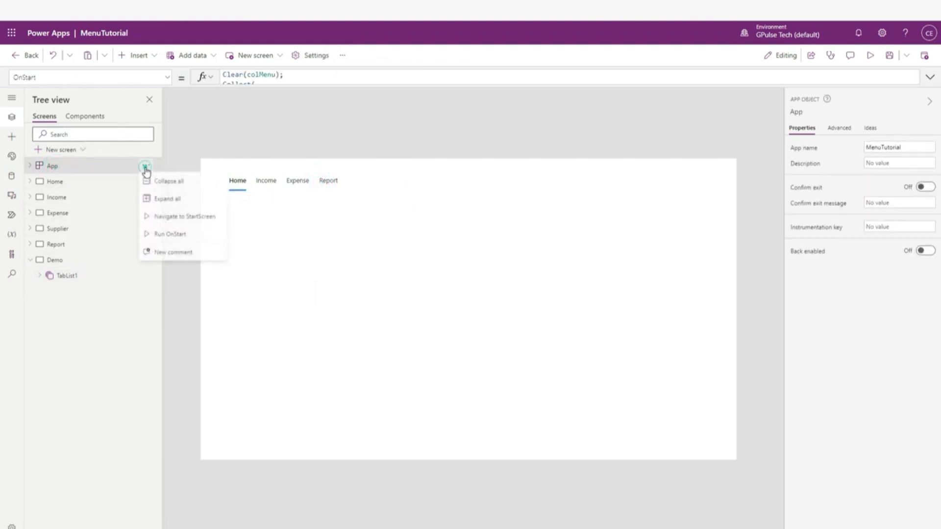
{"action": "left_click", "coordinate": [102, 168]}
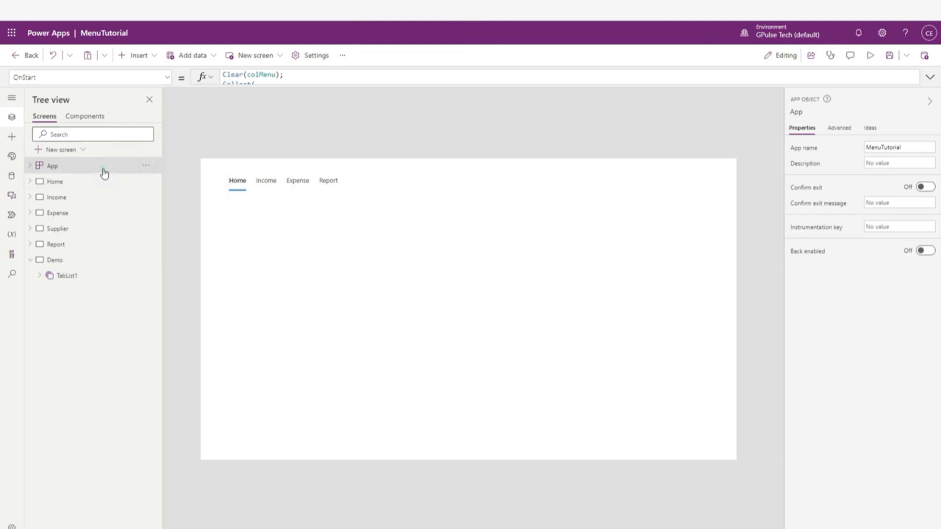
{"action": "left_click", "coordinate": [225, 84]}
{"action": "left_click", "coordinate": [345, 210]}
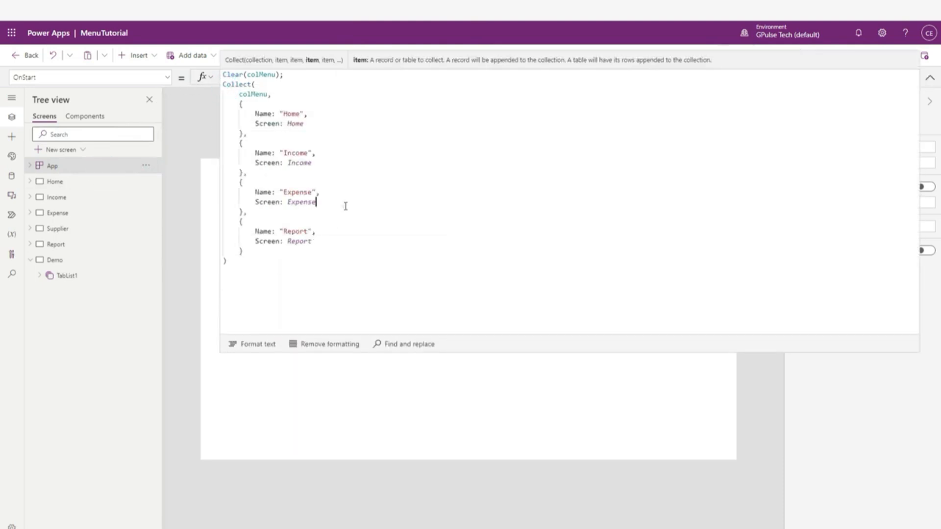
{"action": "key", "text": "Return"}
{"action": "key", "text": "Return"}
Copy the whole Expense record, including its trailing comma, and paste it into the blank lines below it
{"action": "key", "text": "Up"}
{"action": "key", "text": "Up"}
{"action": "key", "text": "Up"}
{"action": "key", "text": "Up"}
{"action": "key", "text": "Up"}
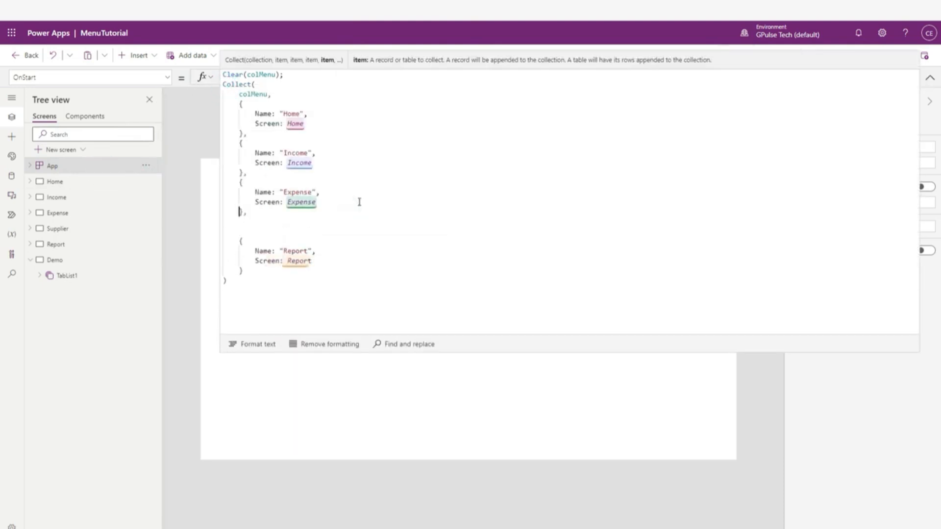
{"action": "key", "text": "shift+Down"}
{"action": "key", "text": "shift+Down"}
{"action": "key", "text": "shift+Down"}
{"action": "key", "text": "shift+Right"}
{"action": "key", "text": "shift+Right"}
{"action": "key", "text": "ctrl+c"}
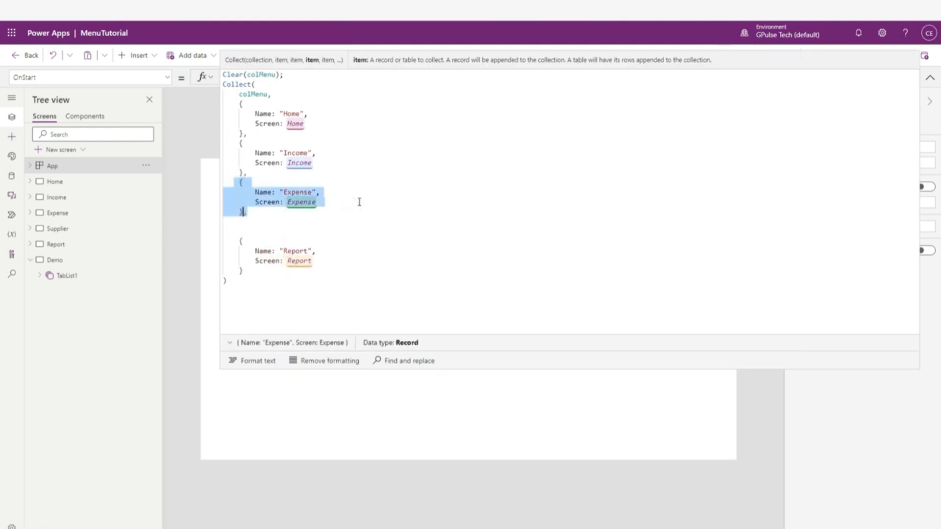
{"action": "key", "text": "Down"}
{"action": "key", "text": "ctrl+v"}
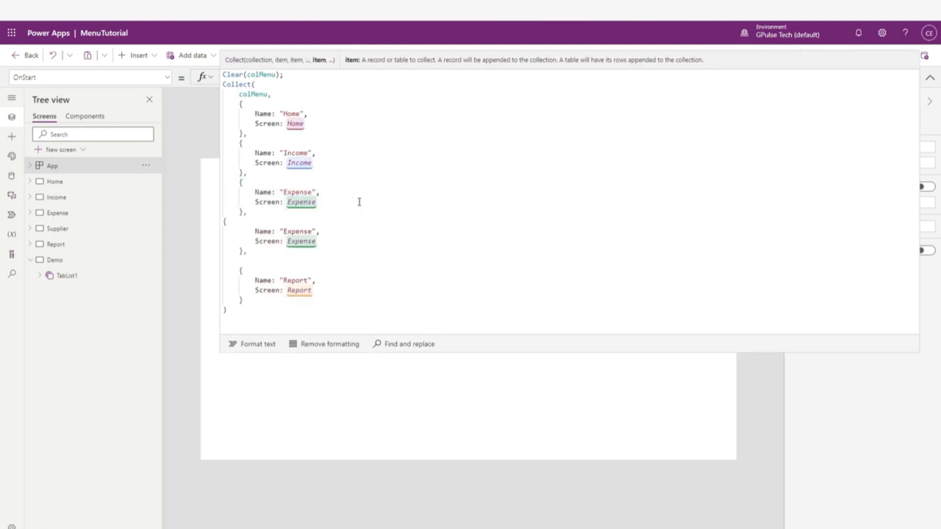
Set the duplicated record's Name to "Supplier" and its Screen to Supplier
{"action": "double_click", "coordinate": [304, 231]}
{"action": "type", "text": "Suppl"}
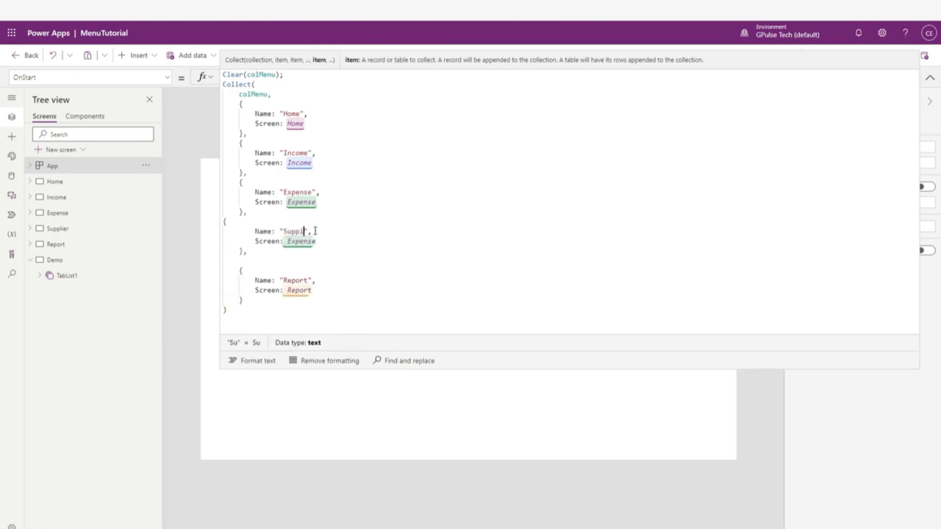
{"action": "type", "text": "ier"}
{"action": "double_click", "coordinate": [311, 240]}
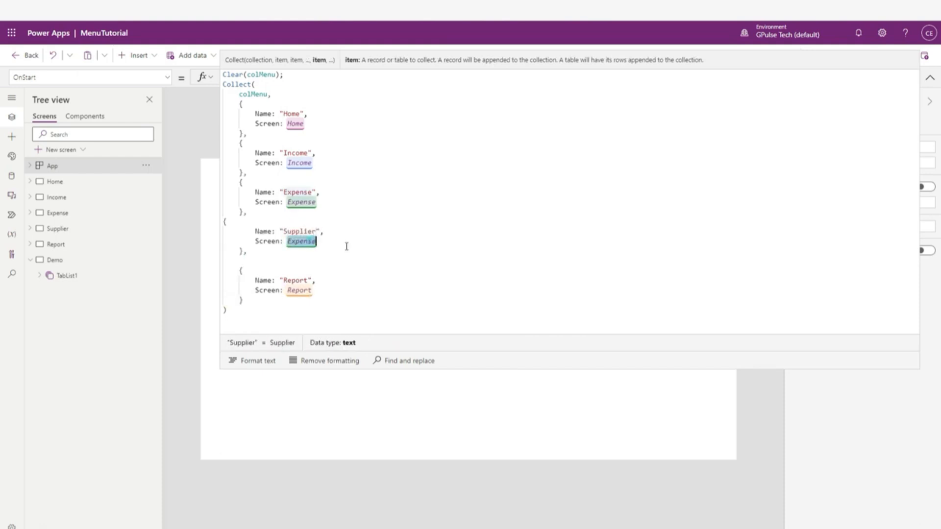
{"action": "type", "text": "Suppli"}
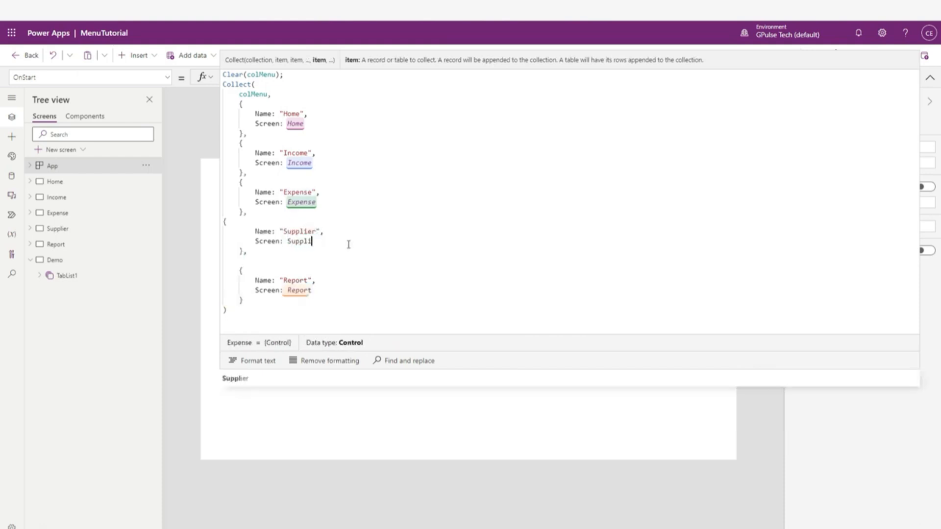
{"action": "left_click", "coordinate": [261, 365]}
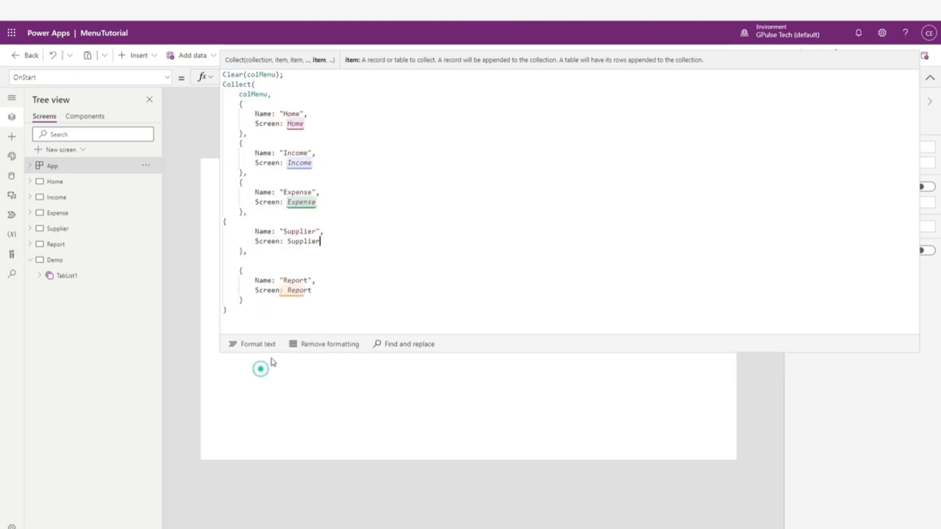
{"action": "left_click", "coordinate": [371, 283]}
Run the App object's OnStart and collapse the enlarged formula area
{"action": "left_click", "coordinate": [146, 165]}
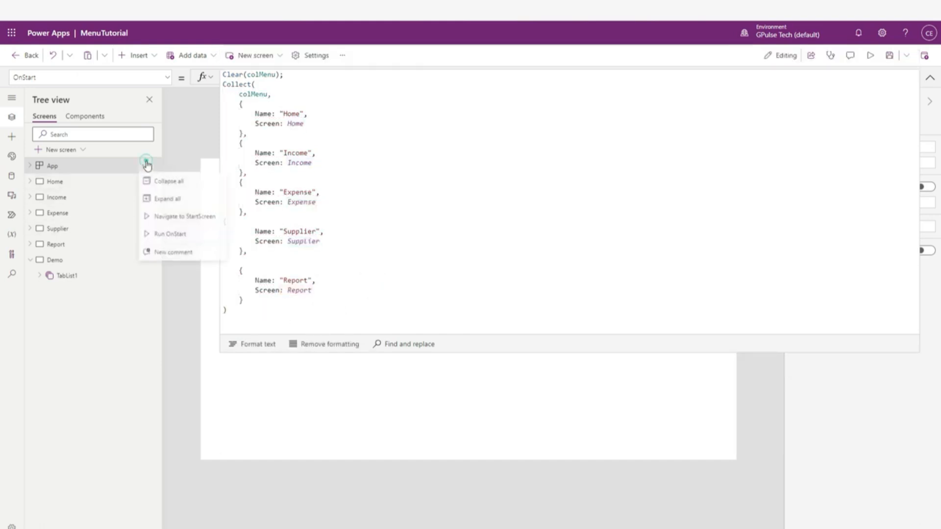
{"action": "left_click", "coordinate": [169, 236]}
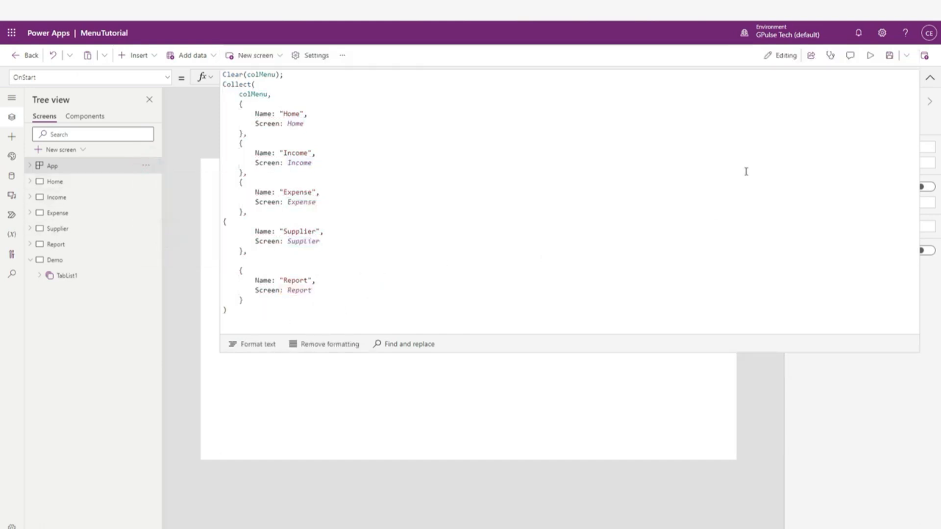
{"action": "left_click", "coordinate": [930, 78]}
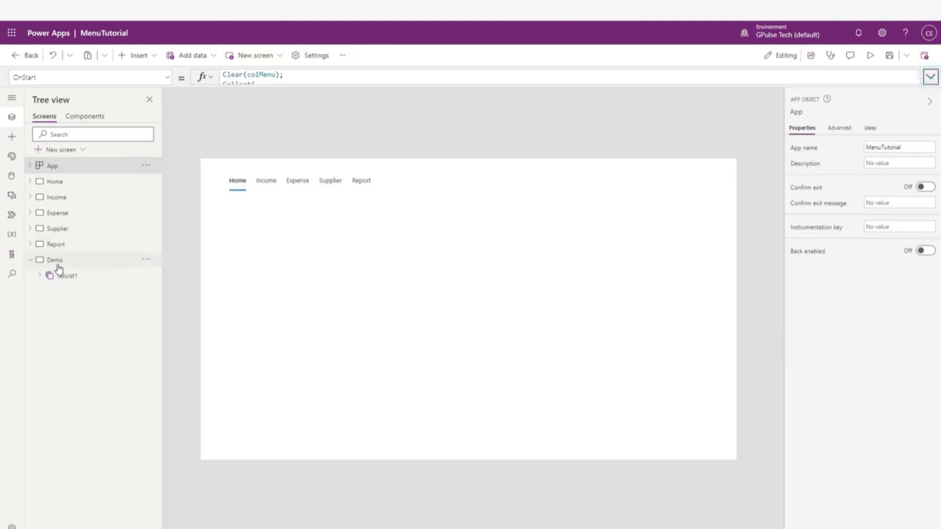
{"action": "left_click", "coordinate": [324, 182]}
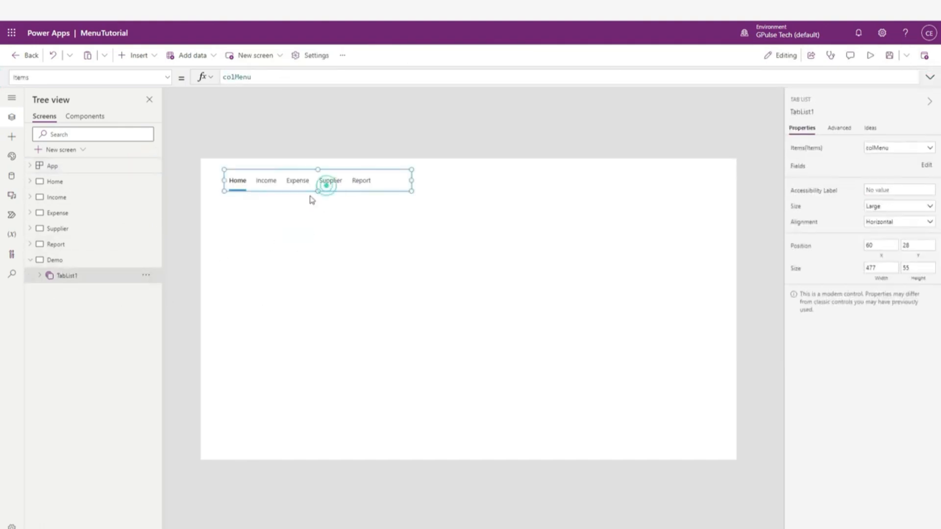
{"action": "left_click", "coordinate": [347, 202]}
{"action": "left_click", "coordinate": [344, 181]}
{"action": "left_click", "coordinate": [376, 342]}
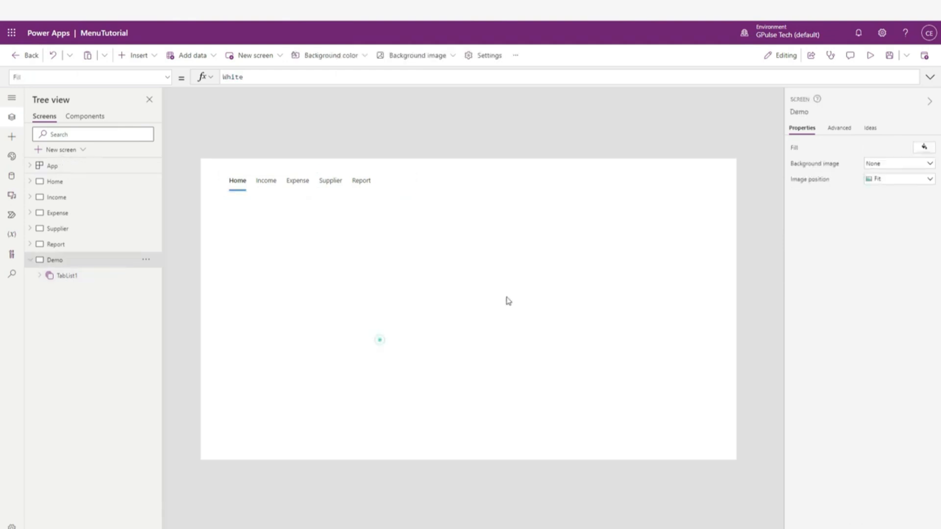
Preview the app, switch between the Home, Income, Expense, Supplier and Report tabs, and close the preview
{"action": "left_click", "coordinate": [870, 55]}
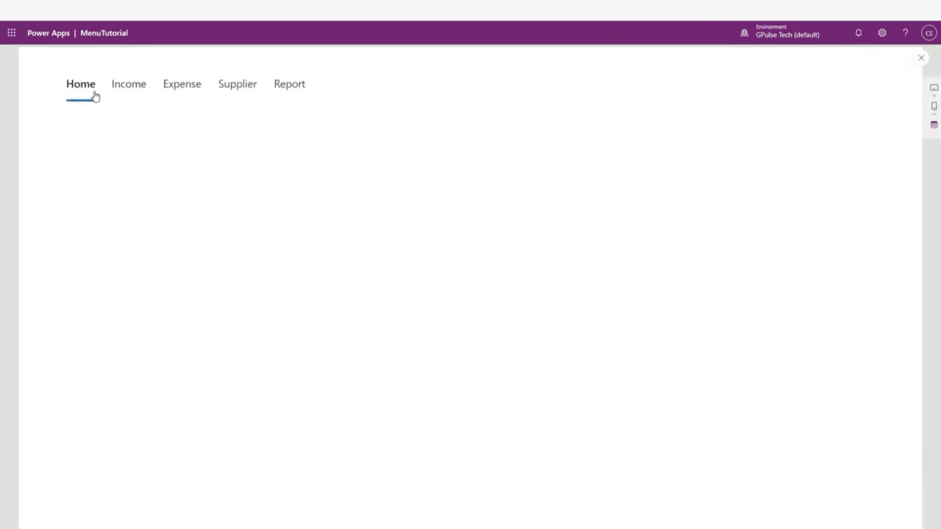
{"action": "left_click", "coordinate": [118, 86]}
{"action": "left_click", "coordinate": [169, 84]}
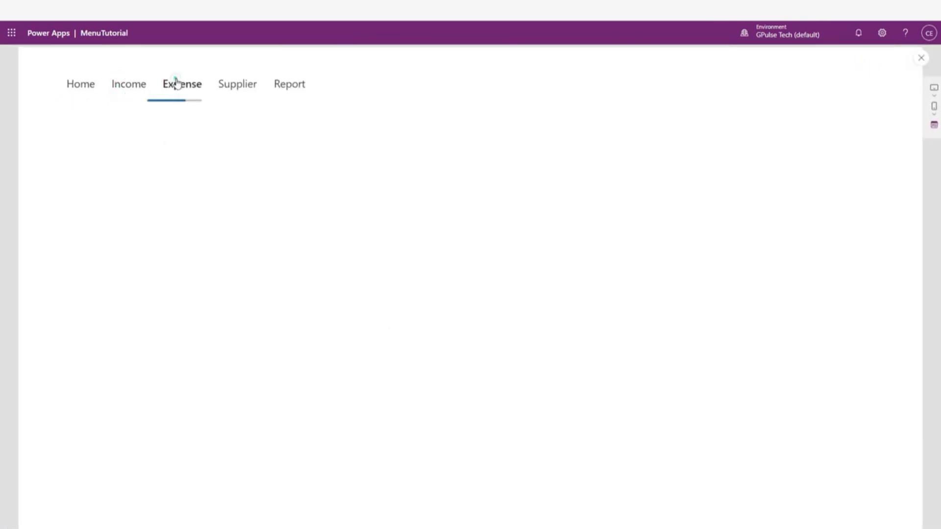
{"action": "left_click", "coordinate": [240, 88]}
{"action": "left_click", "coordinate": [284, 88]}
{"action": "left_click", "coordinate": [243, 84]}
{"action": "left_click", "coordinate": [190, 88]}
{"action": "left_click", "coordinate": [143, 93]}
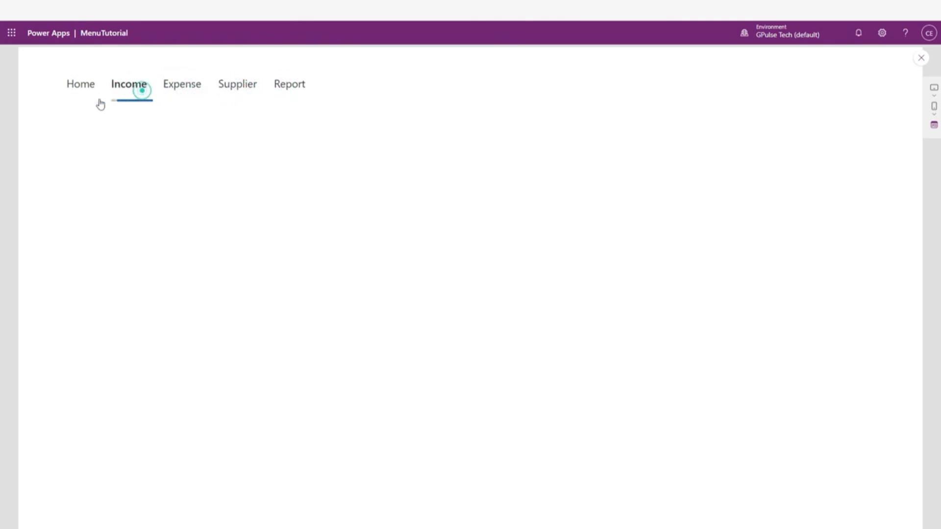
{"action": "left_click", "coordinate": [83, 93]}
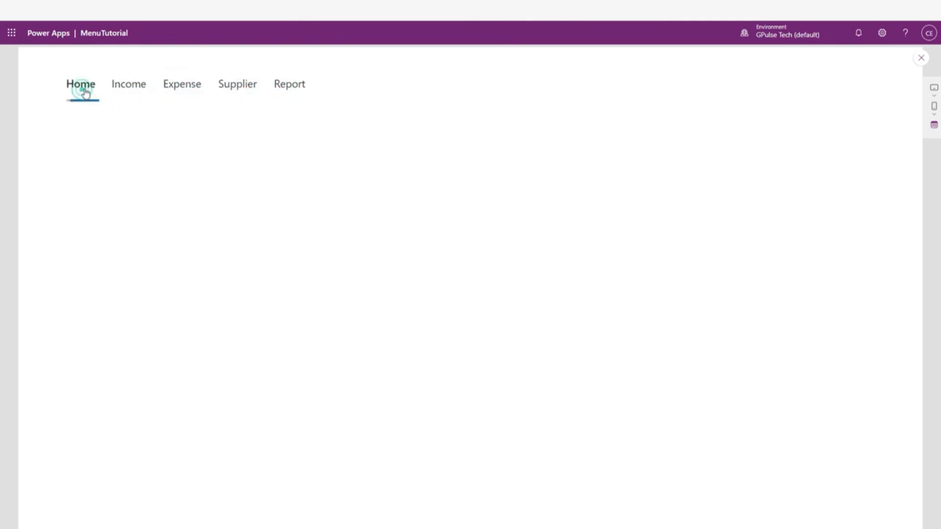
{"action": "left_click", "coordinate": [136, 96]}
{"action": "left_click", "coordinate": [185, 88]}
{"action": "left_click", "coordinate": [922, 57]}
{"action": "key", "text": "Escape"}
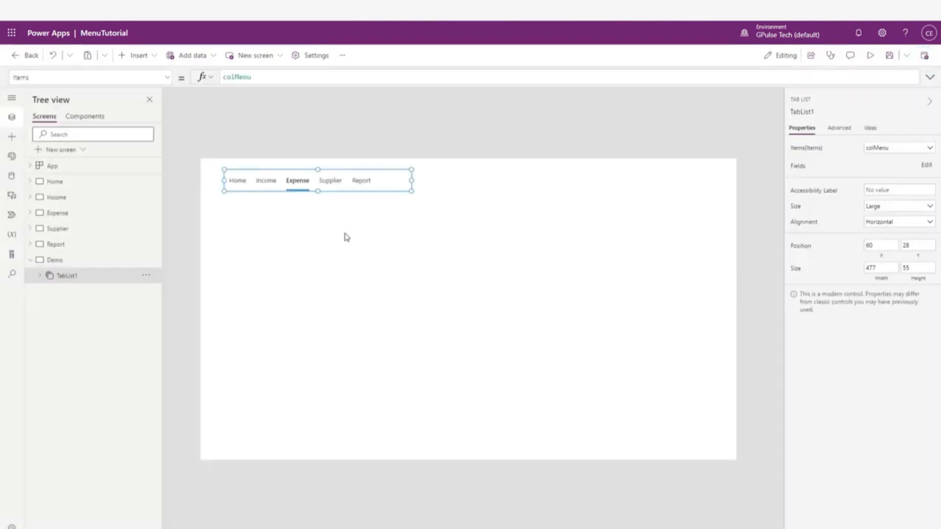
Open the OnSelect formula of the tab list on the Demo screen and clear its default content
{"action": "left_click", "coordinate": [349, 242]}
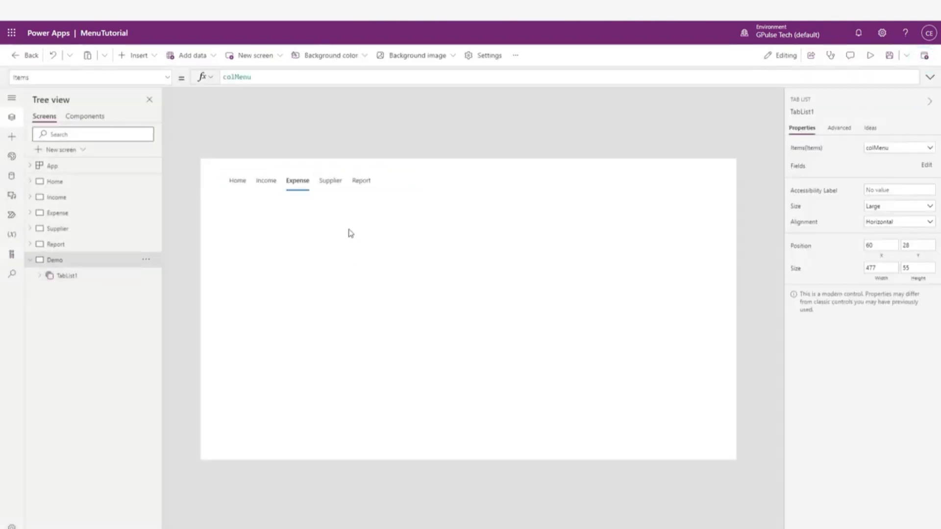
{"action": "left_click", "coordinate": [361, 180]}
{"action": "left_click", "coordinate": [167, 77]}
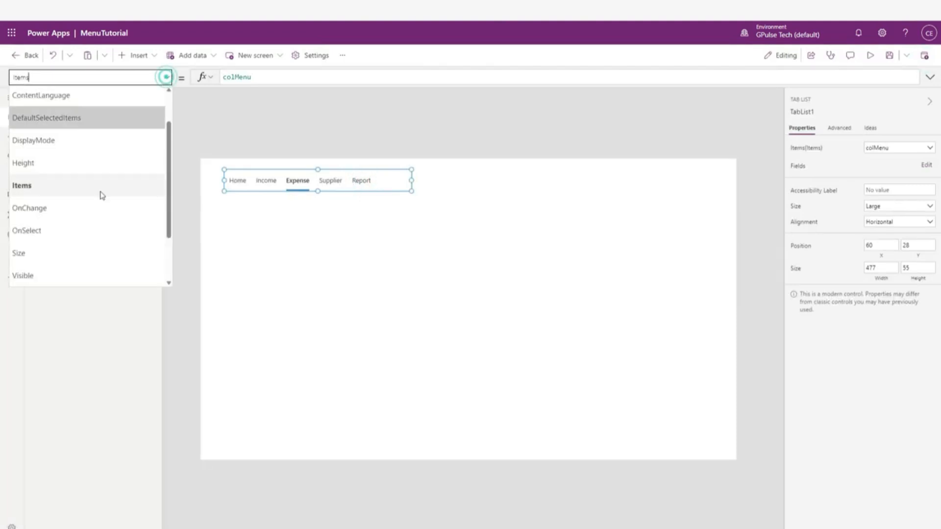
{"action": "left_click", "coordinate": [82, 234]}
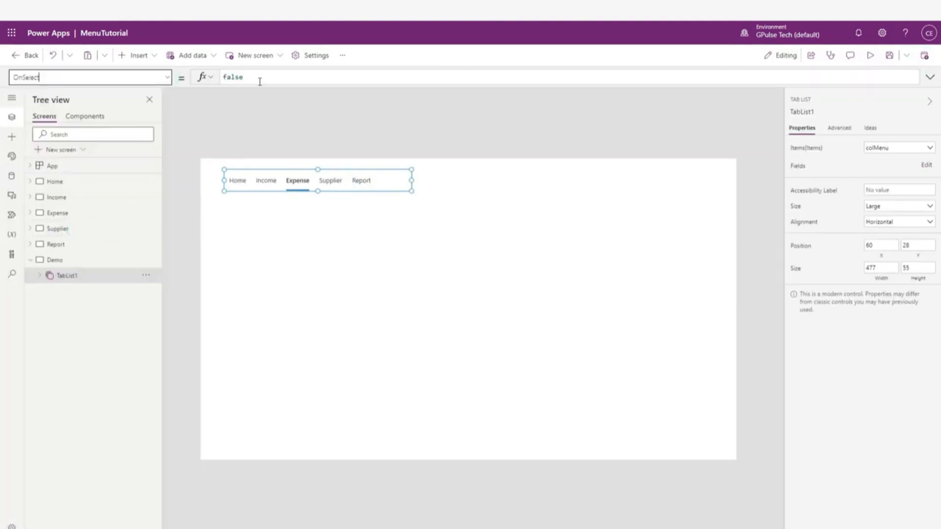
{"action": "left_click_drag", "start_coordinate": [259, 77], "coordinate": [223, 80]}
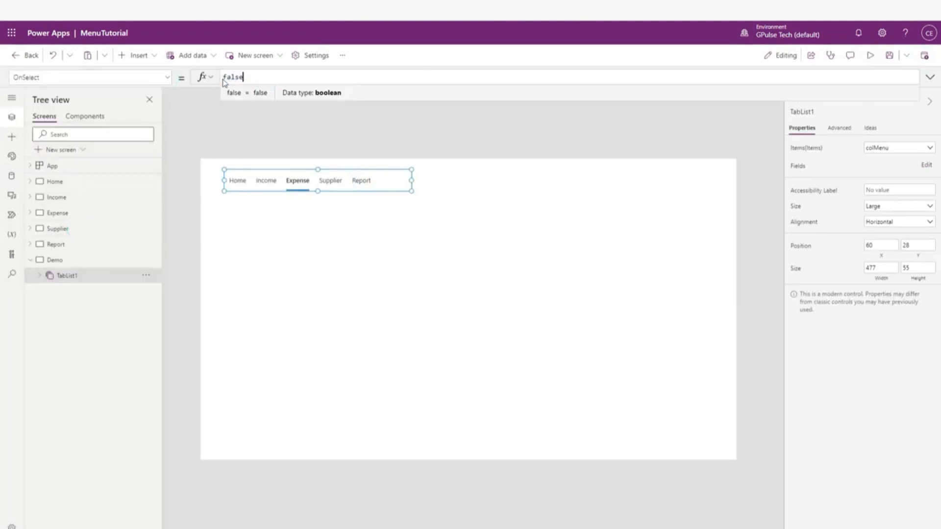
{"action": "key", "text": "ctrl+a"}
{"action": "key", "text": "BackSpace"}
Begin the OnSelect formula with Navigate(Self.Selected as the target
{"action": "type", "text": "Navi"}
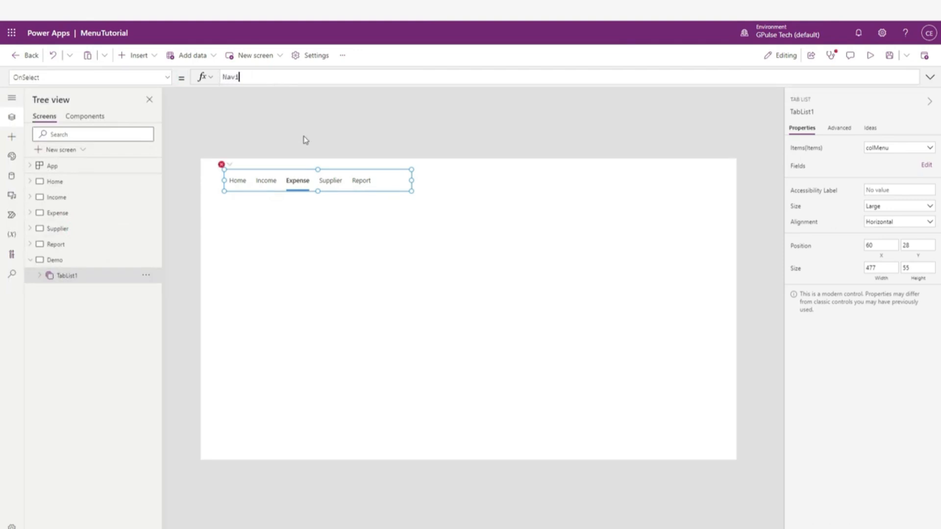
{"action": "type", "text": "gate("}
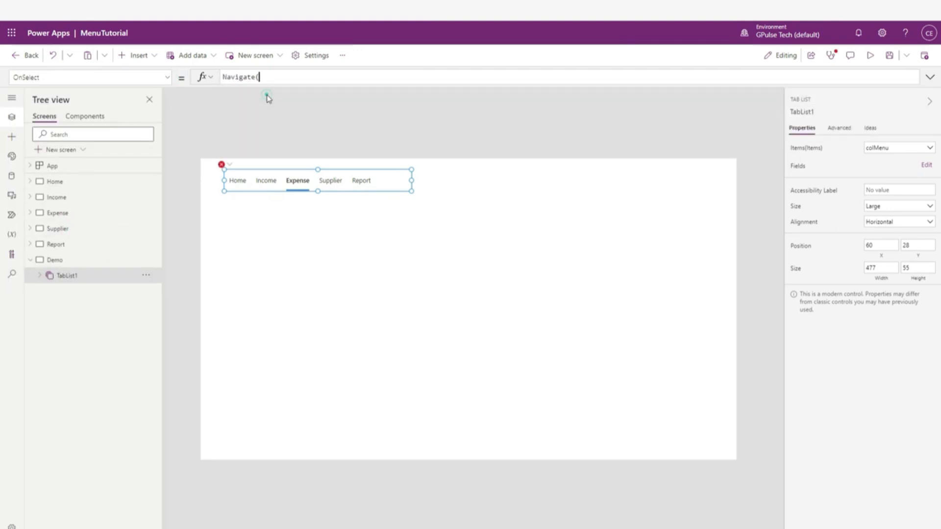
{"action": "left_click", "coordinate": [268, 94]}
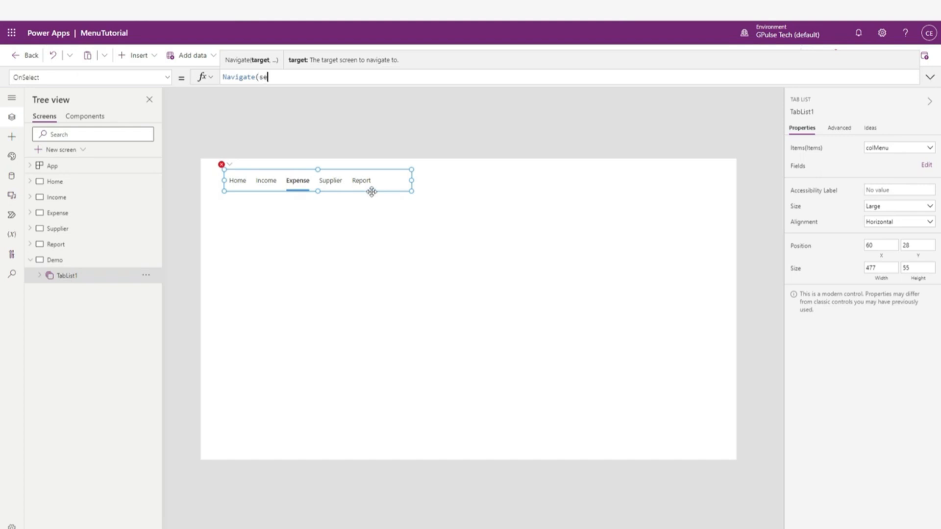
{"action": "type", "text": "lf"}
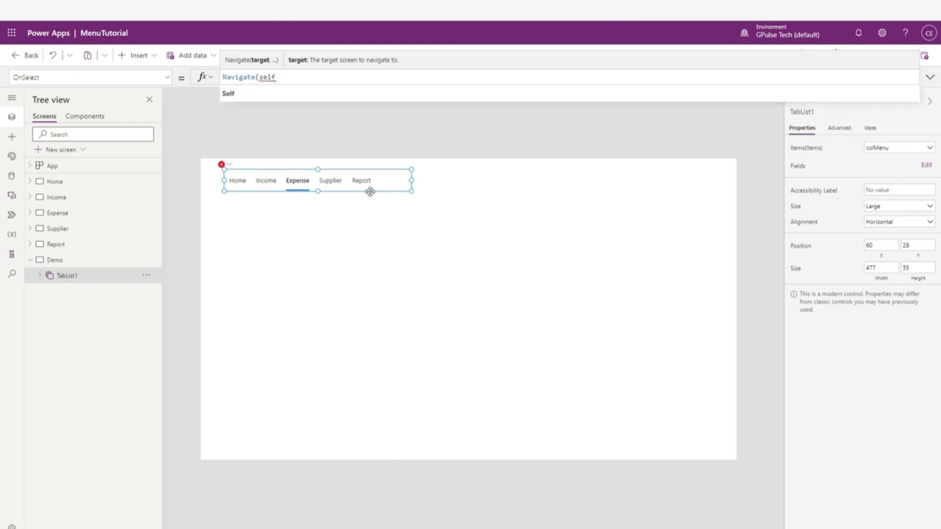
{"action": "left_click", "coordinate": [292, 94]}
{"action": "type", "text": ".select"}
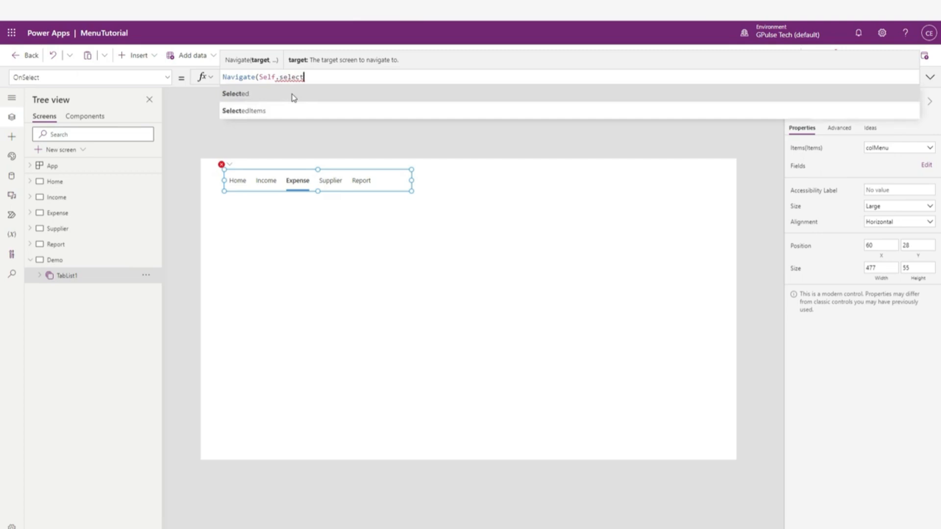
{"action": "left_click", "coordinate": [293, 98]}
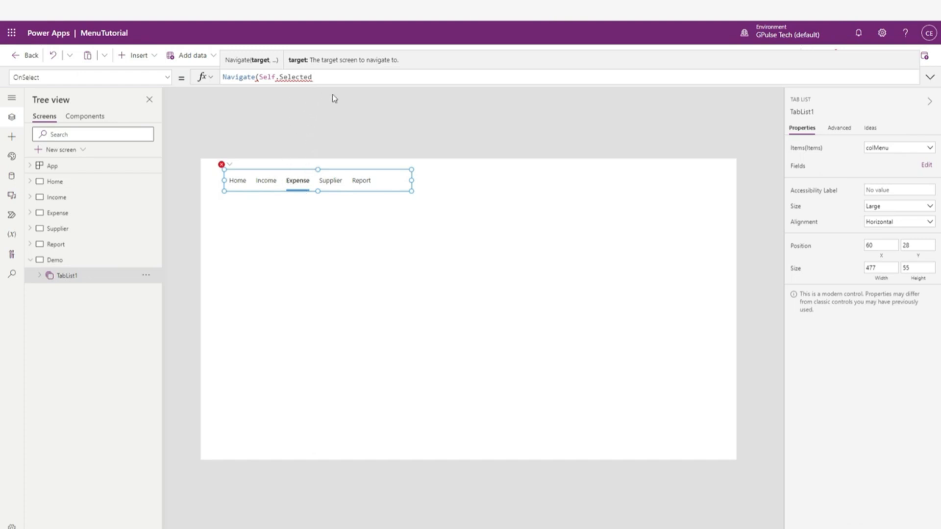
Add ScreenTransition.Fade as the Navigate function's transition argument and close the parenthesis
{"action": "type", "text": ","}
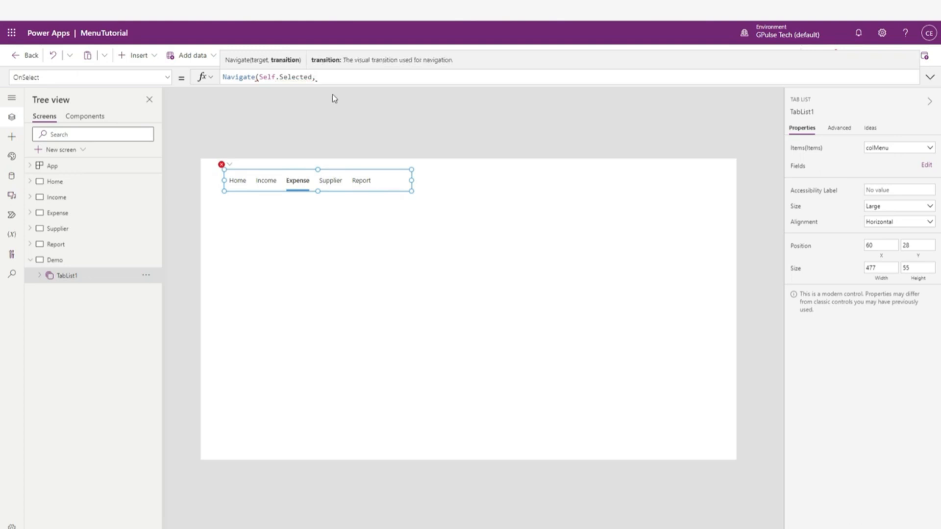
{"action": "type", "text": "screent"}
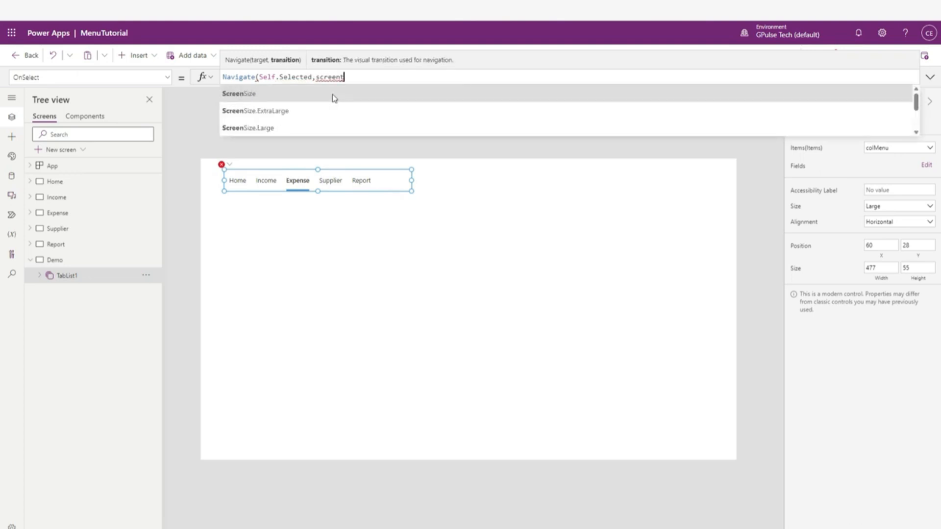
{"action": "type", "text": "r"}
{"action": "scroll", "coordinate": [334, 98], "scroll_direction": "down", "scroll_amount": 1}
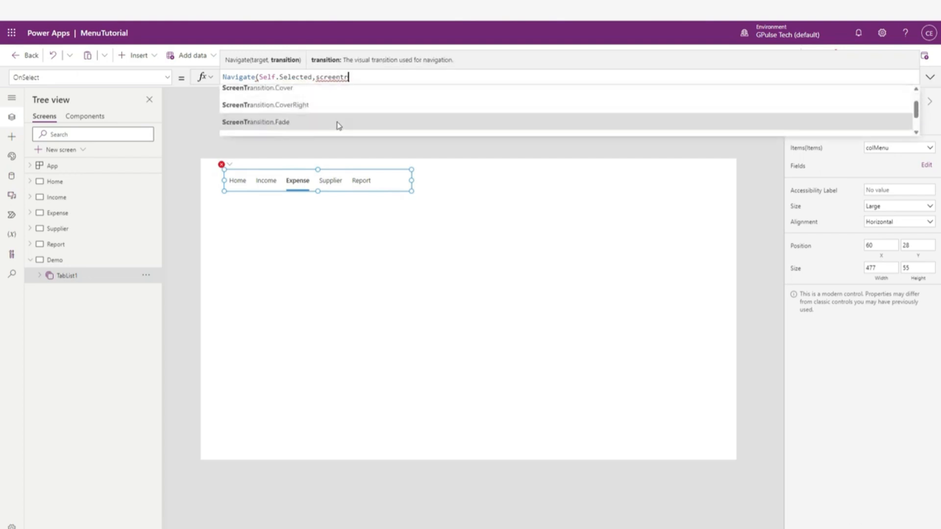
{"action": "left_click", "coordinate": [336, 125]}
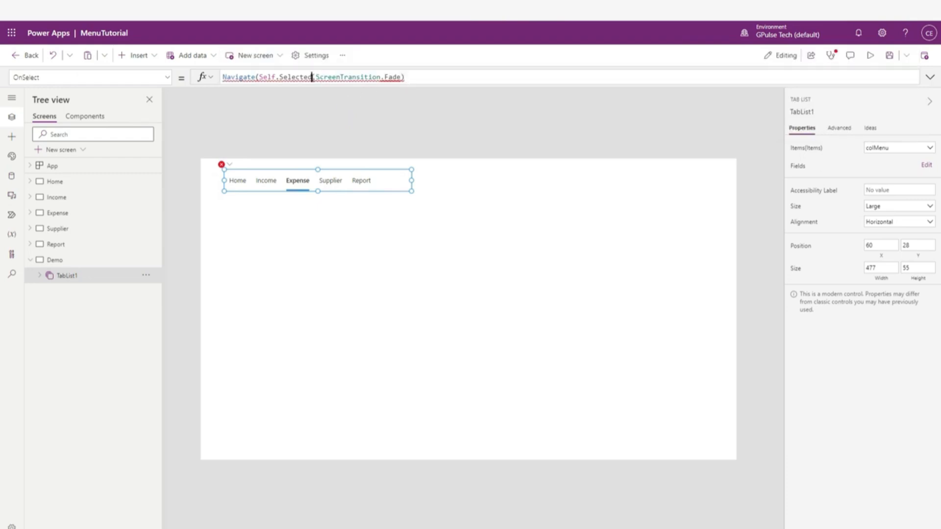
Extend the Navigate target to Self.Selected.Screen and leave the formula
{"action": "left_click", "coordinate": [312, 77]}
{"action": "type", "text": "."}
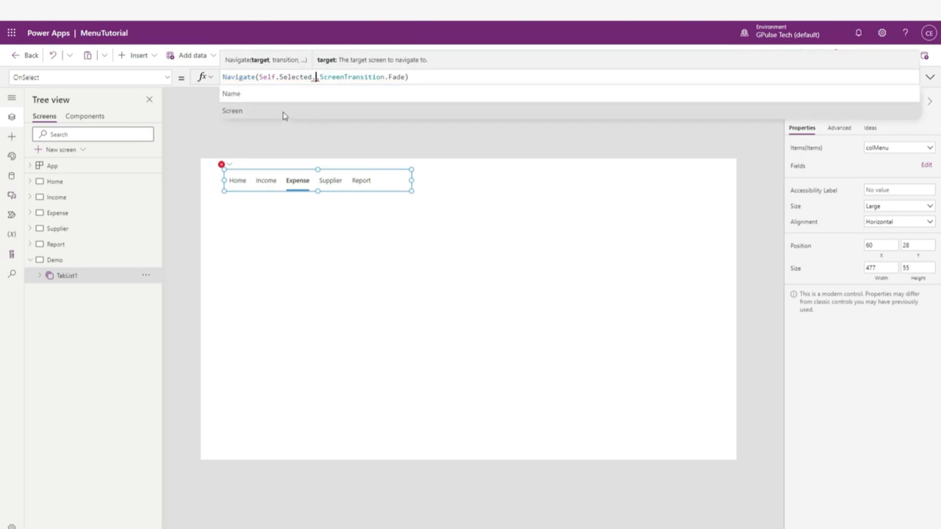
{"action": "left_click", "coordinate": [283, 112]}
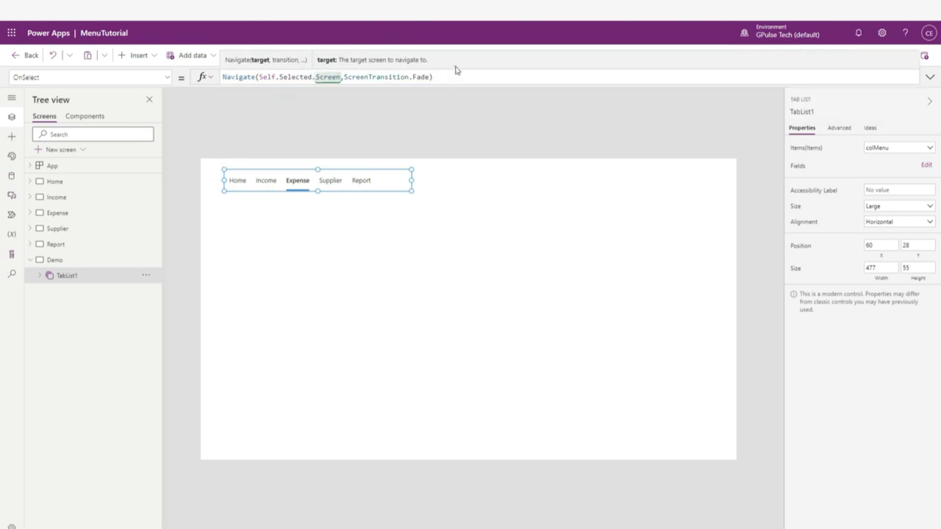
{"action": "left_click", "coordinate": [457, 200]}
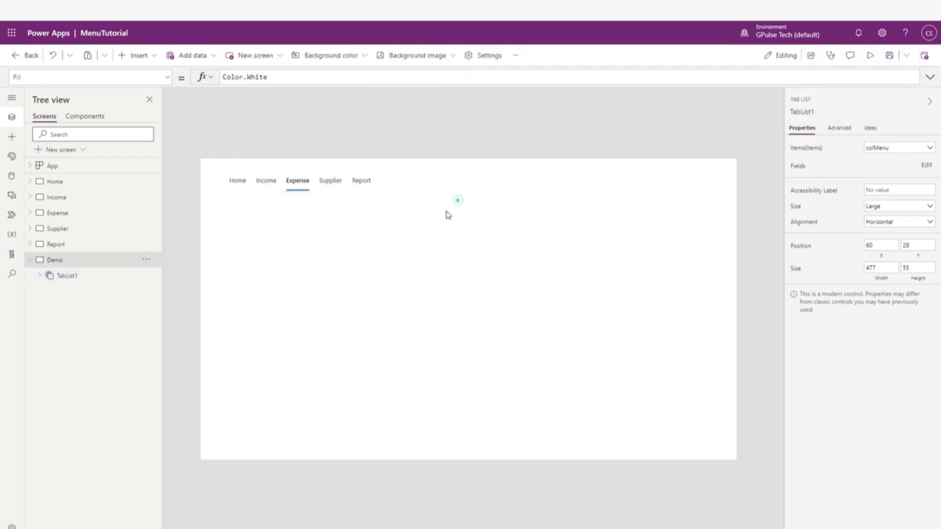
Preview the Demo screen, test navigation with the Income tab, and close the preview
{"action": "left_click", "coordinate": [871, 55]}
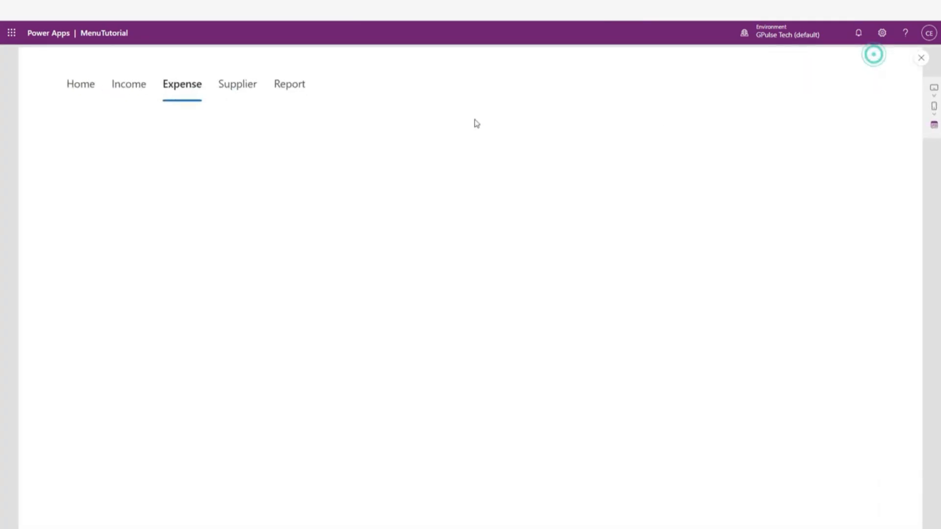
{"action": "left_click", "coordinate": [109, 94]}
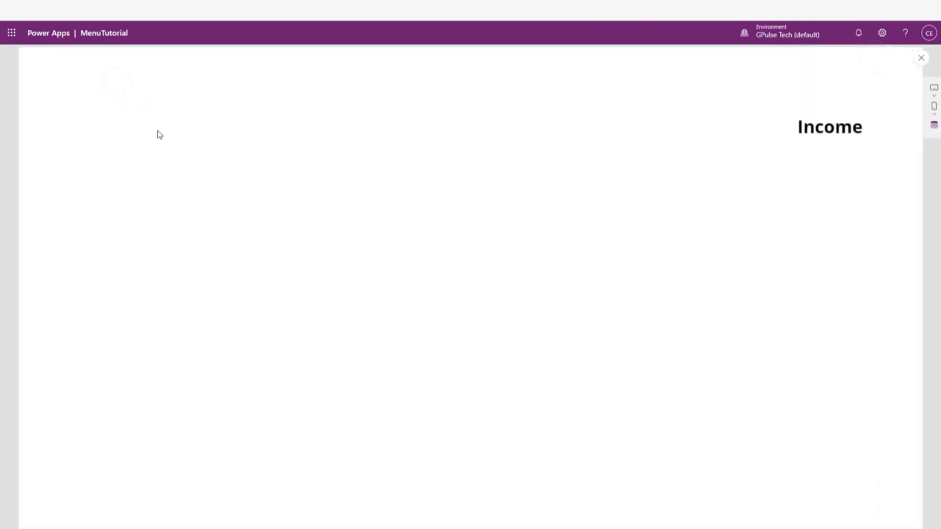
{"action": "left_click", "coordinate": [920, 60]}
{"action": "left_click", "coordinate": [566, 342]}
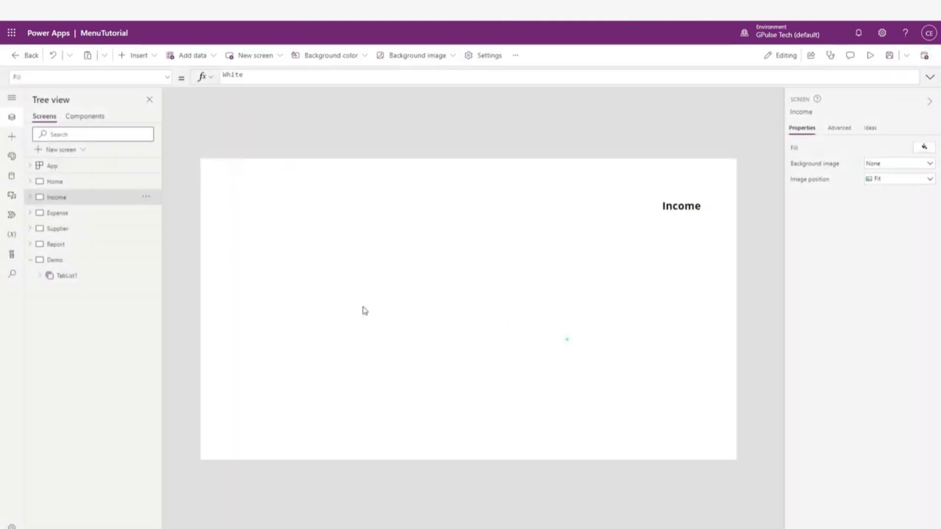
Return to the Demo screen's tab list, preview it again to test the tabs starting with Home, and close the preview
{"action": "left_click", "coordinate": [61, 277]}
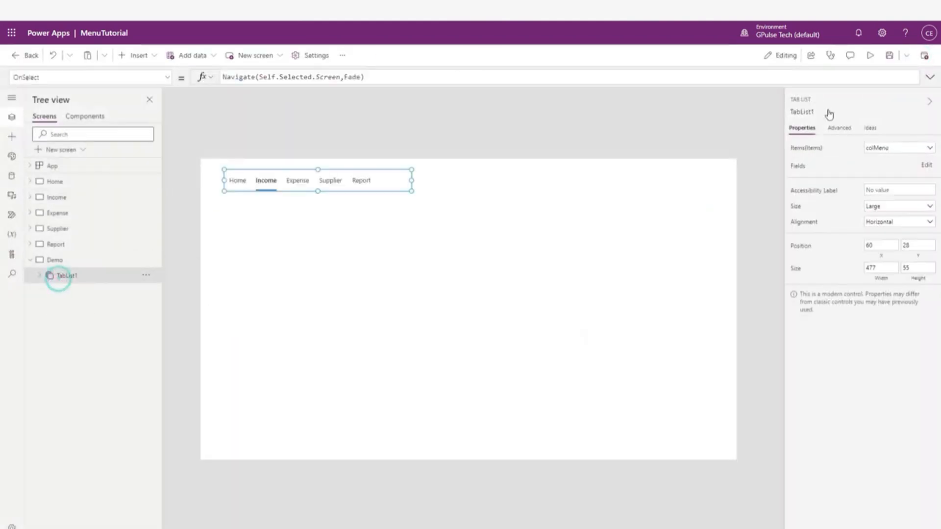
{"action": "left_click", "coordinate": [871, 55]}
{"action": "left_click", "coordinate": [83, 97]}
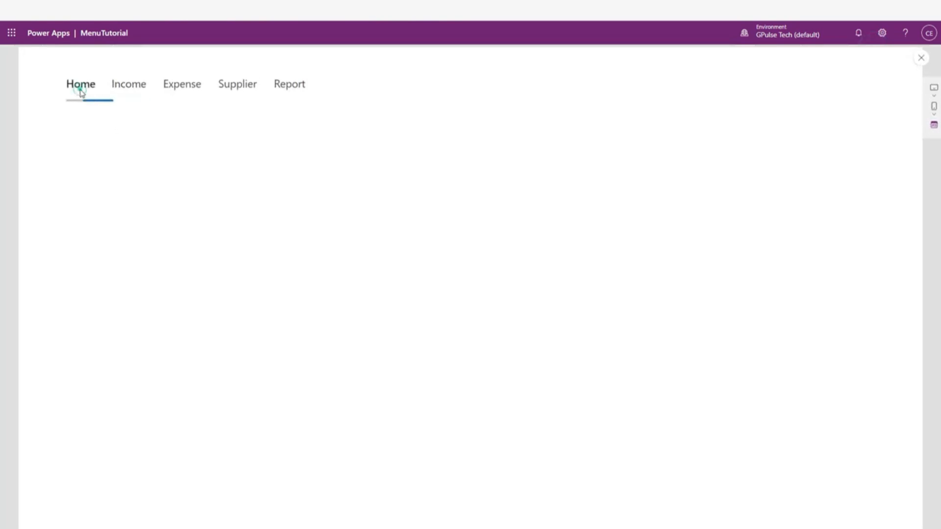
{"action": "left_click", "coordinate": [921, 58]}
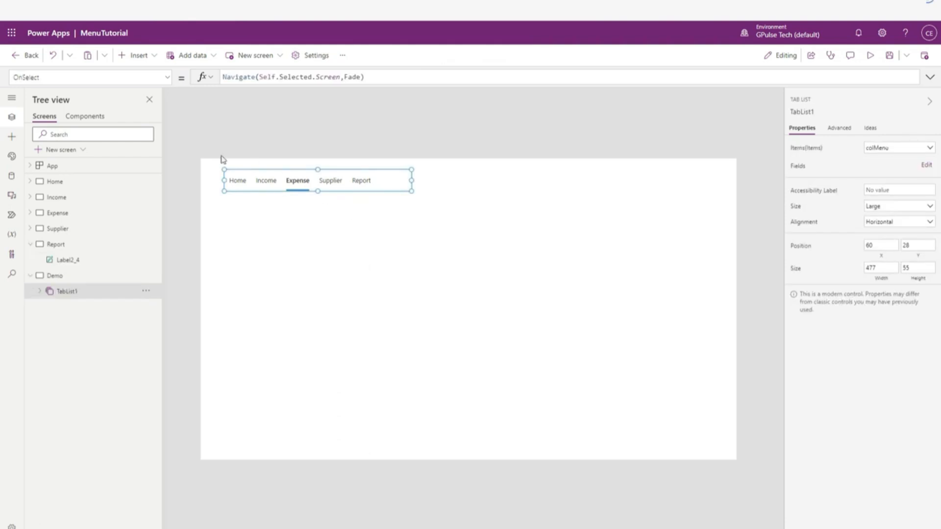
Enlarge the App object's OnStart formula, add a space before Home in the first record's Name, and open the emoji picker there
{"action": "left_click", "coordinate": [55, 167]}
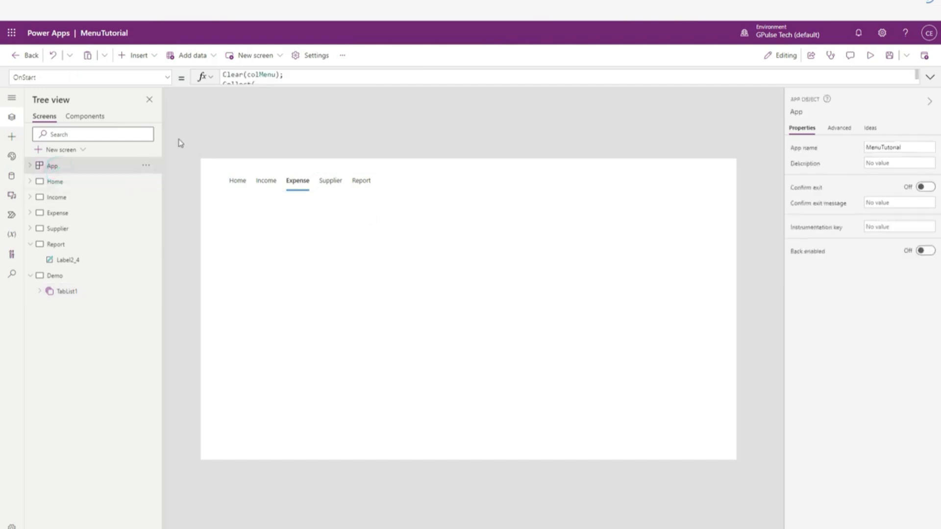
{"action": "left_click_drag", "start_coordinate": [248, 88], "coordinate": [252, 319]}
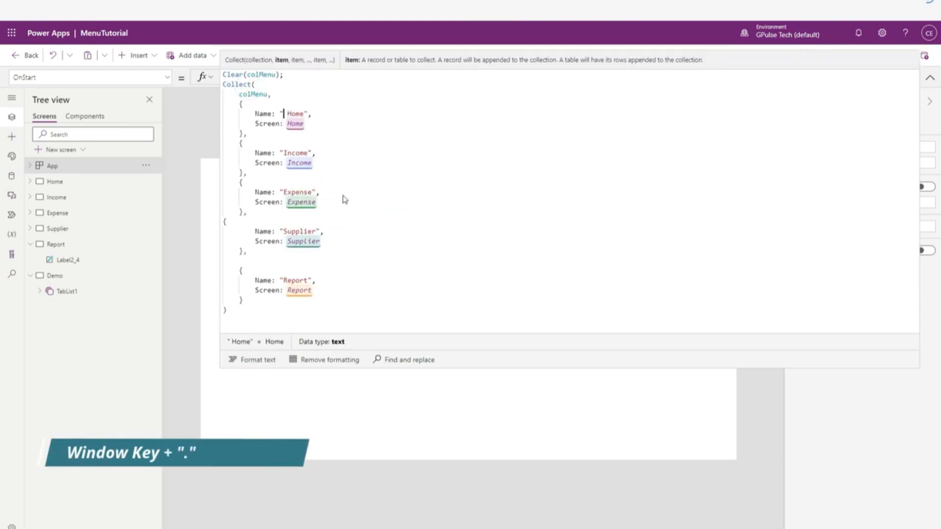
{"action": "key", "text": "super+period"}
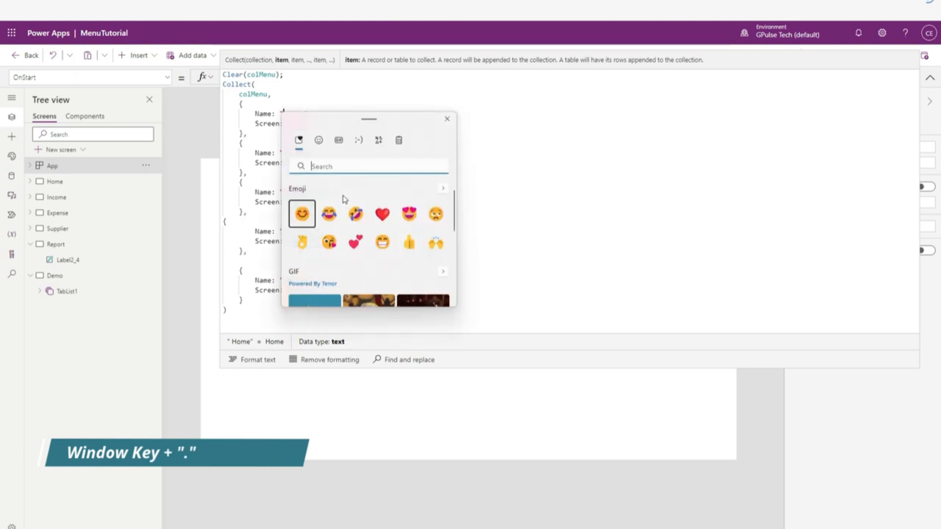
Browse the emoji picker's categories and its full emoji list for suitable menu icons
{"action": "scroll", "coordinate": [384, 243], "scroll_direction": "down", "scroll_amount": 2}
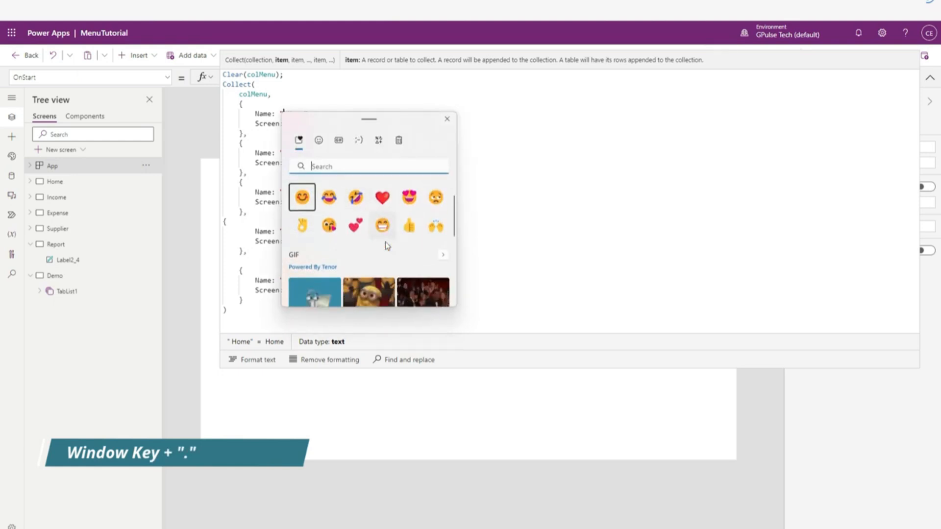
{"action": "scroll", "coordinate": [386, 246], "scroll_direction": "down", "scroll_amount": 2}
{"action": "scroll", "coordinate": [387, 245], "scroll_direction": "up", "scroll_amount": 4}
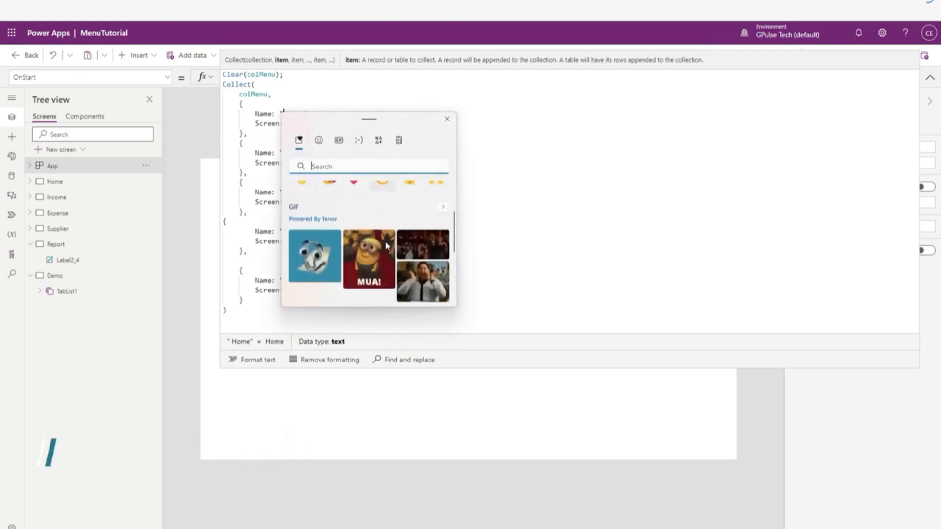
{"action": "left_click", "coordinate": [443, 190]}
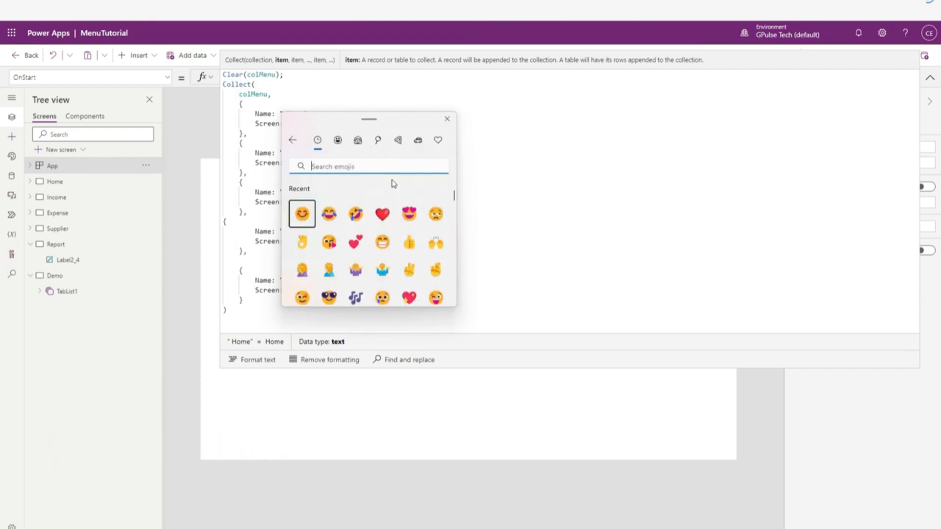
{"action": "scroll", "coordinate": [395, 187], "scroll_direction": "down", "scroll_amount": 10}
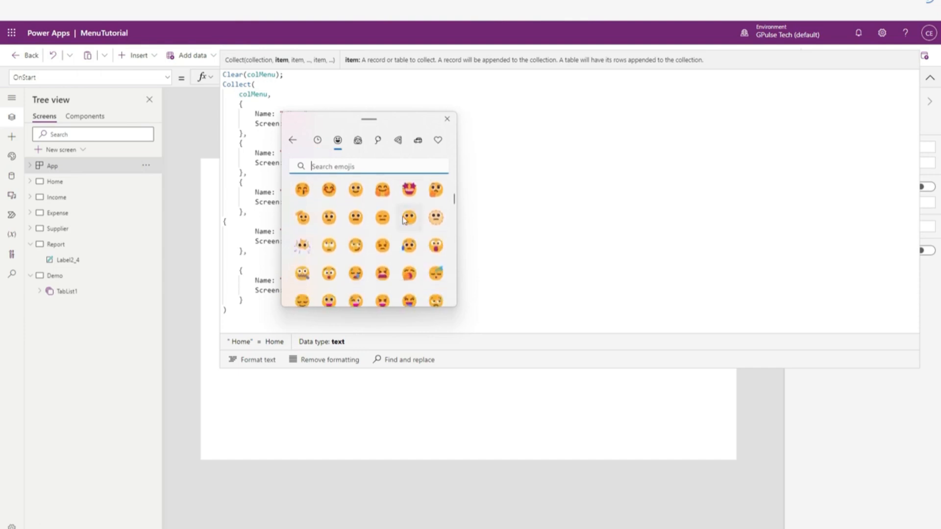
{"action": "scroll", "coordinate": [397, 228], "scroll_direction": "down", "scroll_amount": 3}
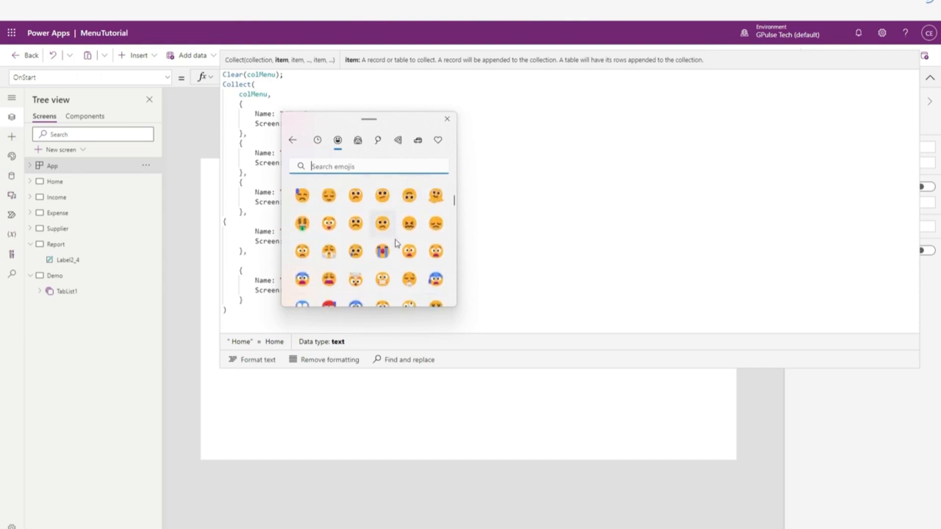
{"action": "scroll", "coordinate": [397, 243], "scroll_direction": "down", "scroll_amount": 1}
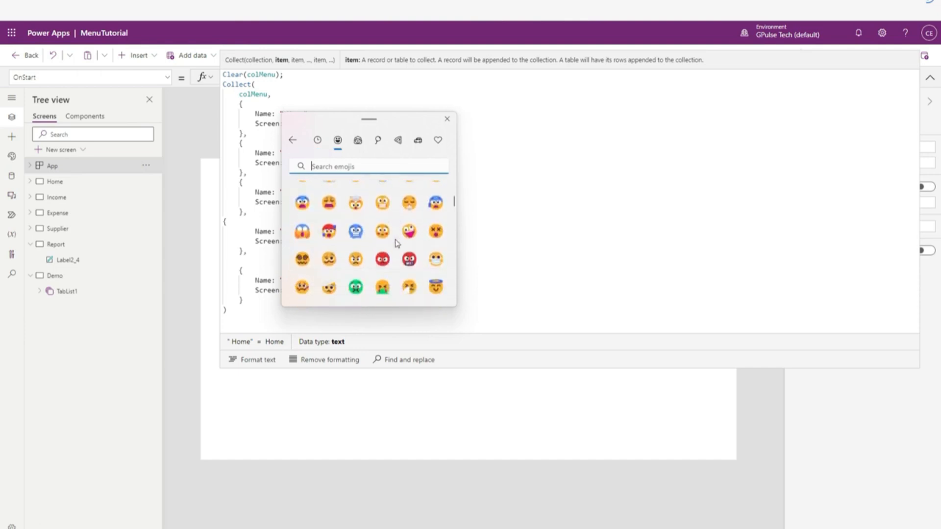
{"action": "scroll", "coordinate": [397, 244], "scroll_direction": "down", "scroll_amount": 2}
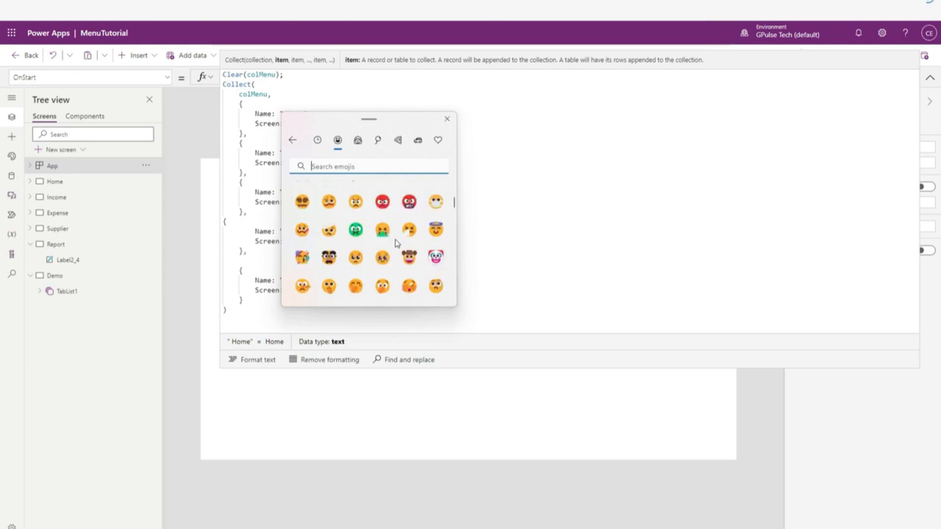
{"action": "scroll", "coordinate": [397, 243], "scroll_direction": "down", "scroll_amount": 5}
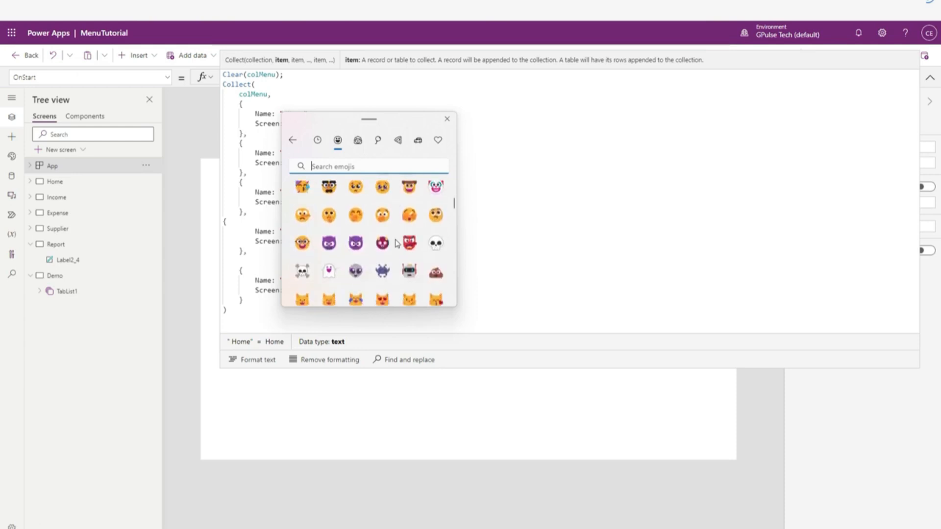
{"action": "scroll", "coordinate": [397, 243], "scroll_direction": "up", "scroll_amount": 3}
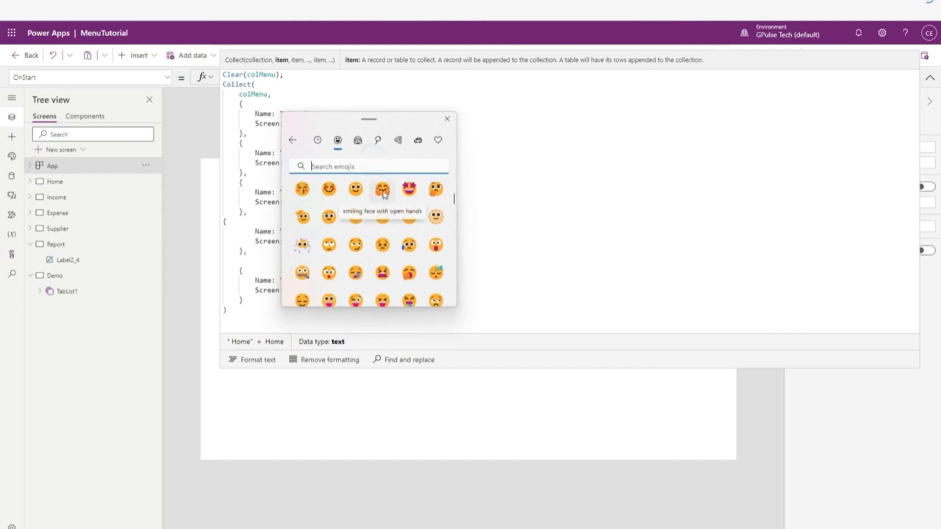
Search the emojis for "home", insert the house emoji before Home in the first record's Name, and close the picker
{"action": "type", "text": "home"}
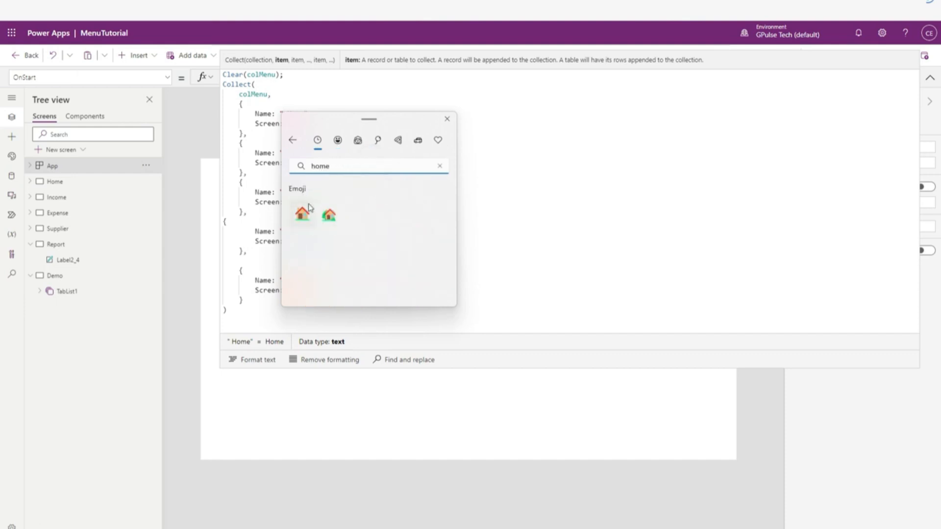
{"action": "left_click", "coordinate": [302, 214]}
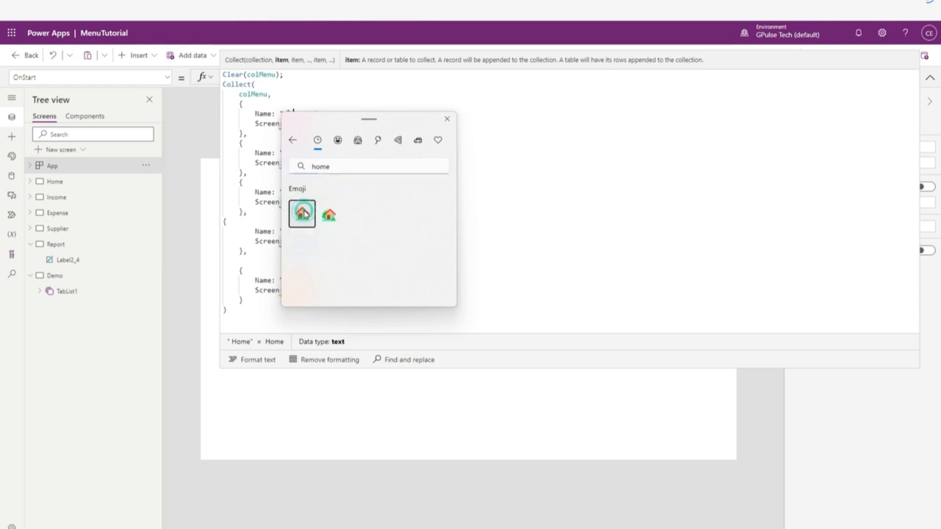
{"action": "left_click", "coordinate": [448, 121]}
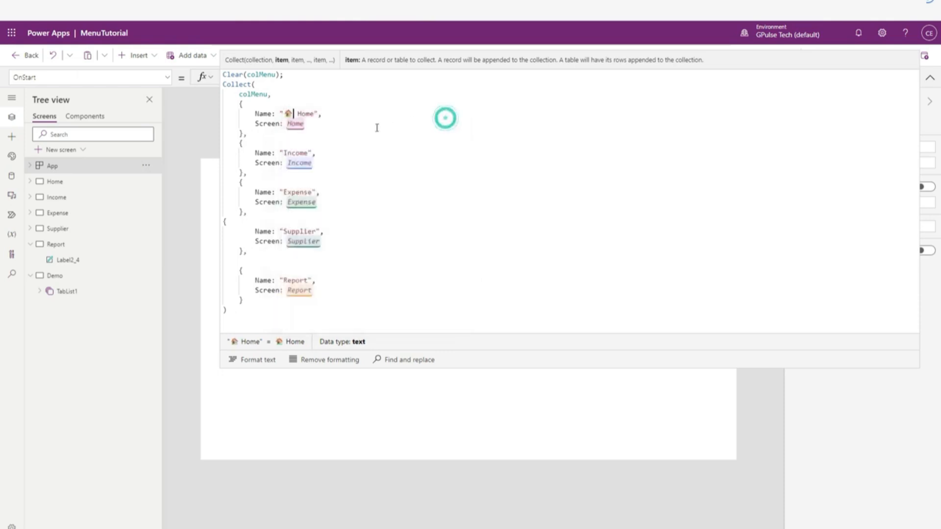
Add a space and the money bag emoji, found by searching for "moneyb", before Income in the second record's Name
{"action": "left_click", "coordinate": [284, 153]}
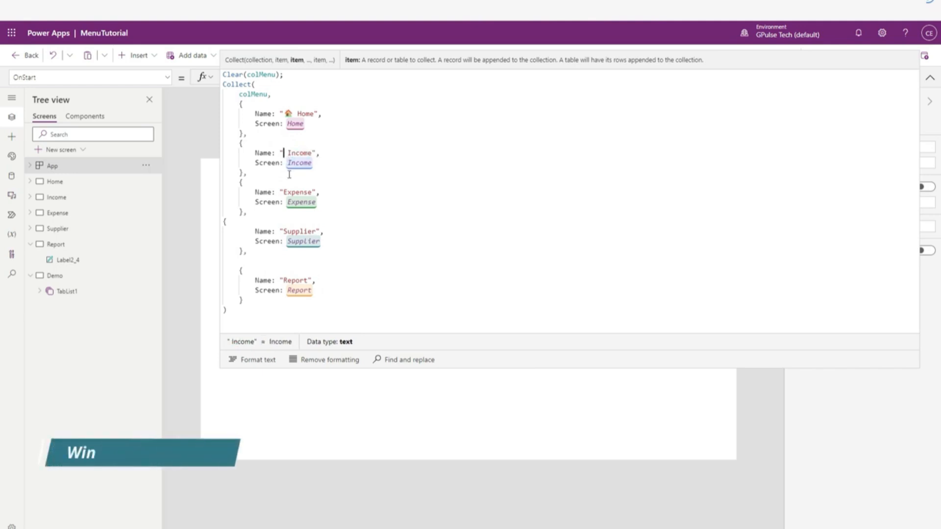
{"action": "key", "text": "super+period"}
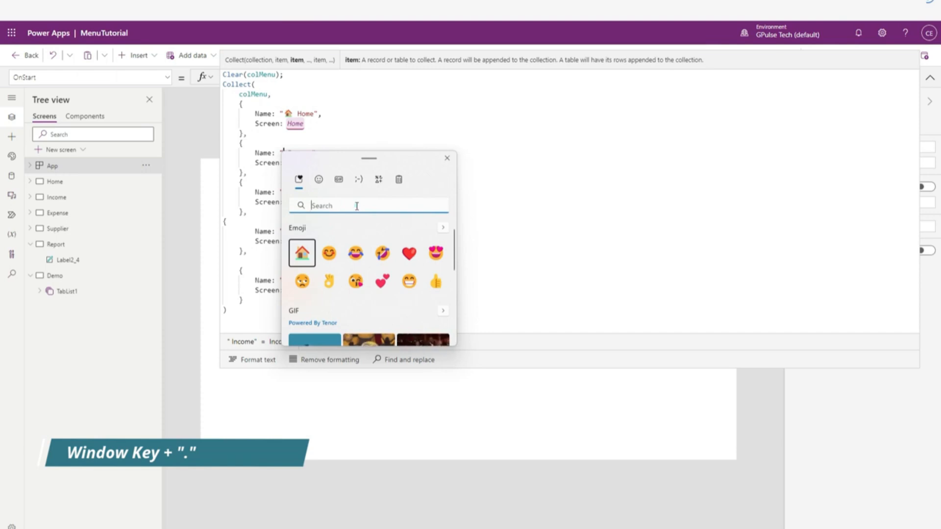
{"action": "type", "text": "money"}
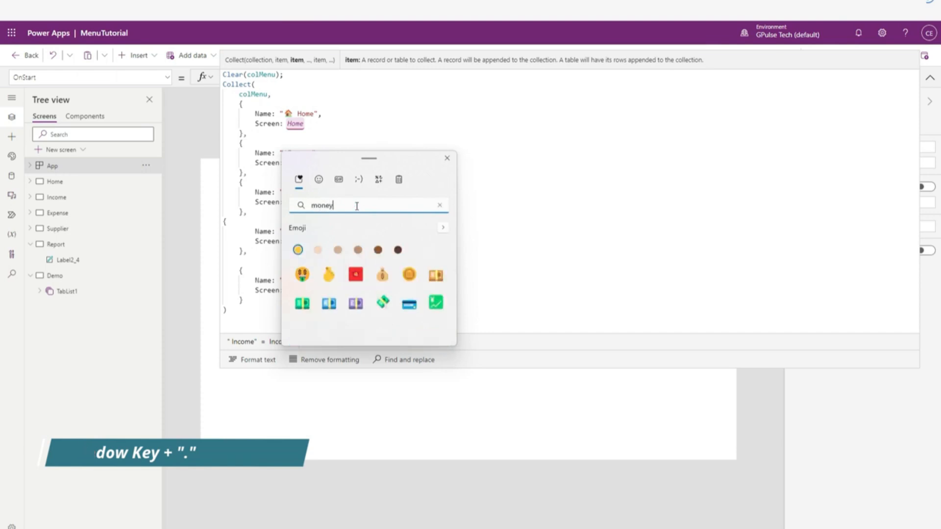
{"action": "type", "text": "b"}
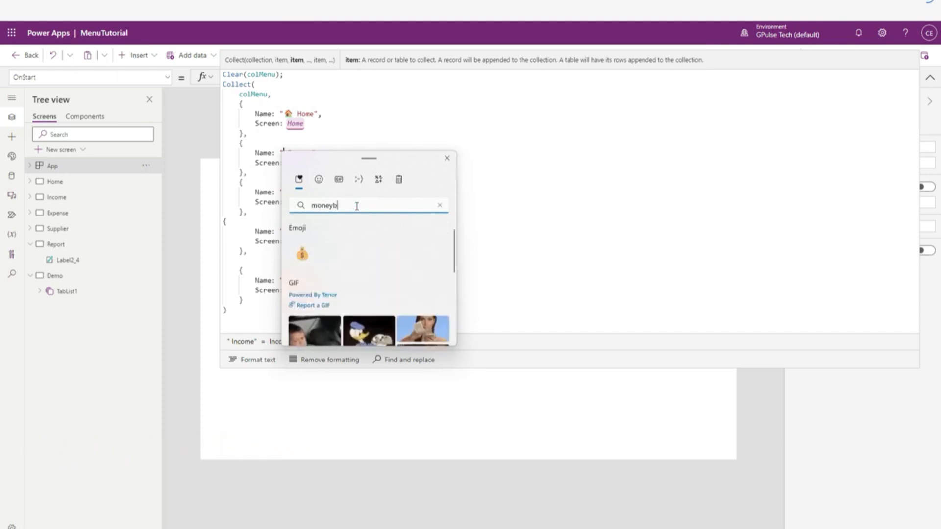
{"action": "left_click", "coordinate": [308, 258]}
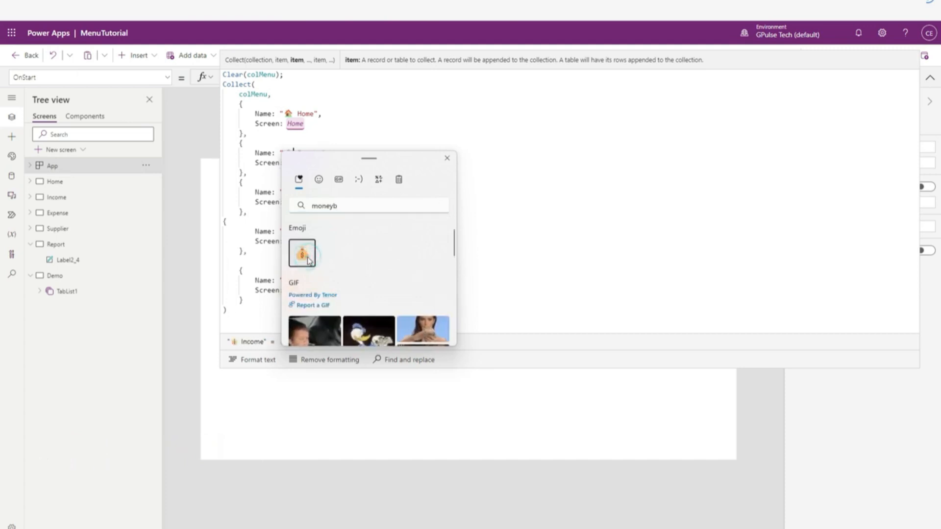
{"action": "left_click_drag", "start_coordinate": [379, 162], "coordinate": [501, 98]}
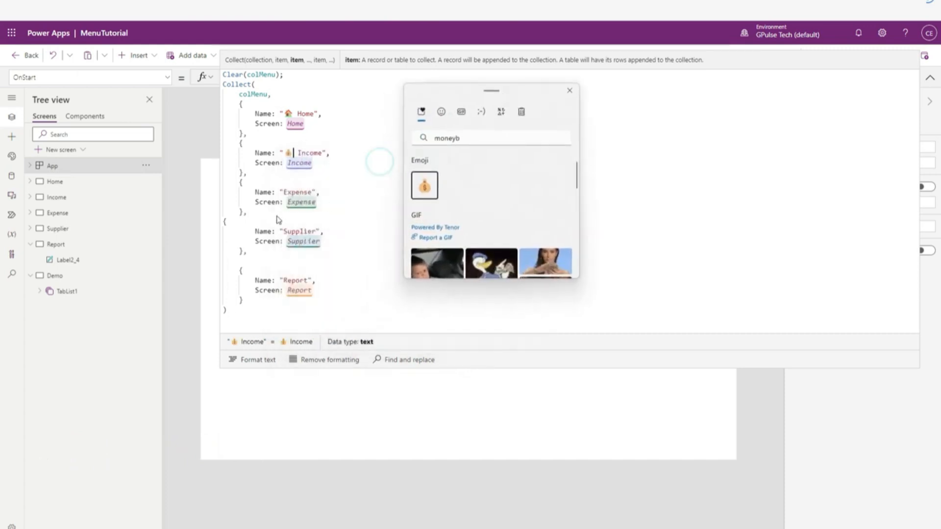
Add a space and the receipt emoji, found by searching for "rec", before Expense in the third record's Name, and close the picker
{"action": "left_click", "coordinate": [286, 191]}
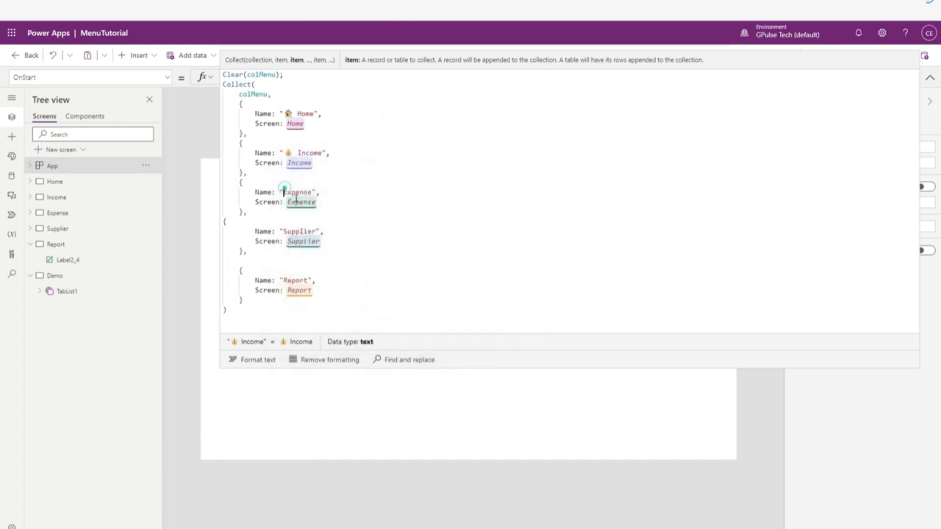
{"action": "key", "text": "super+period"}
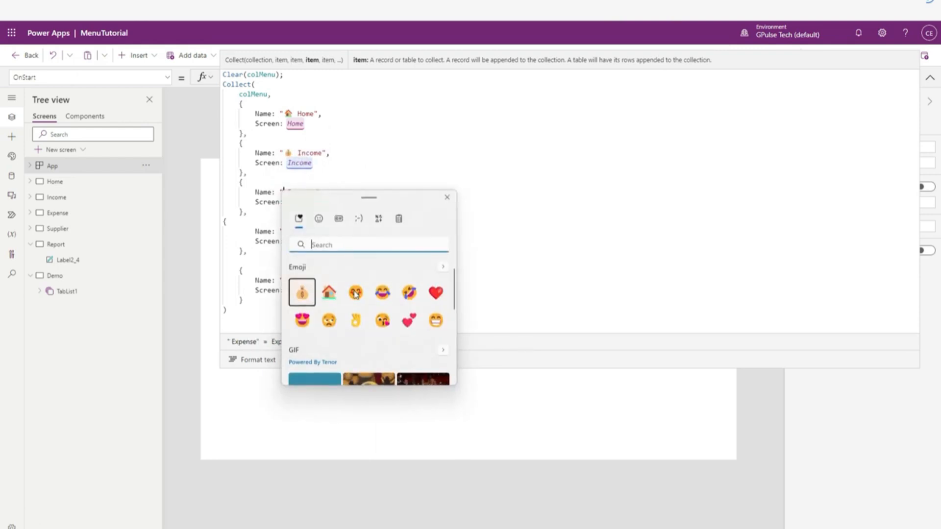
{"action": "type", "text": "re"}
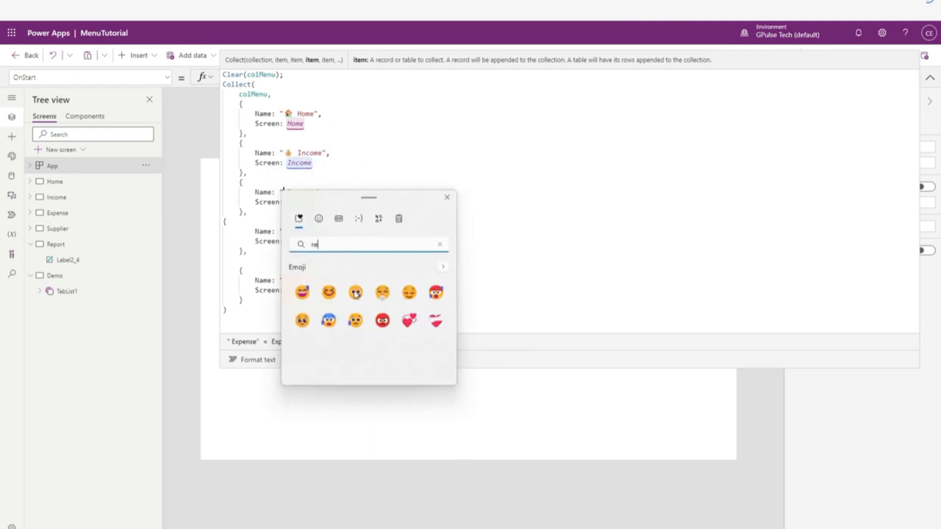
{"action": "type", "text": "por"}
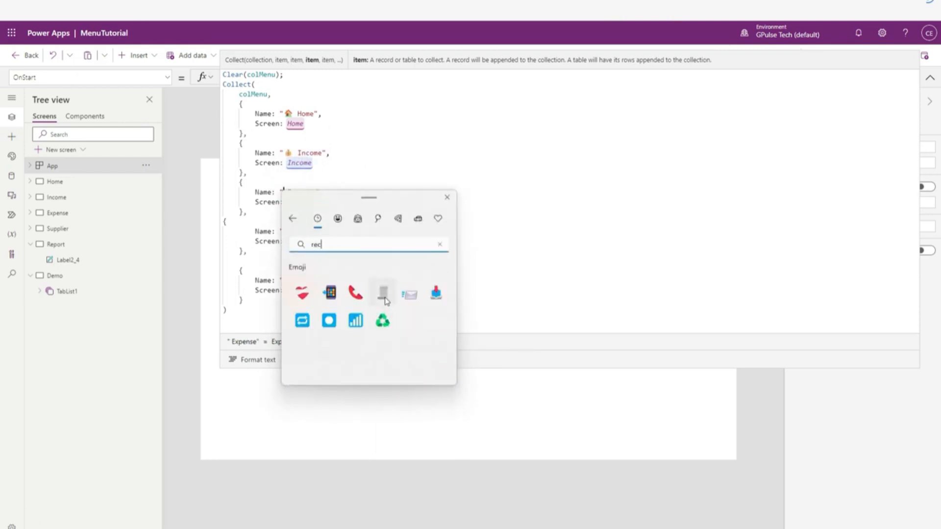
{"action": "left_click", "coordinate": [385, 300]}
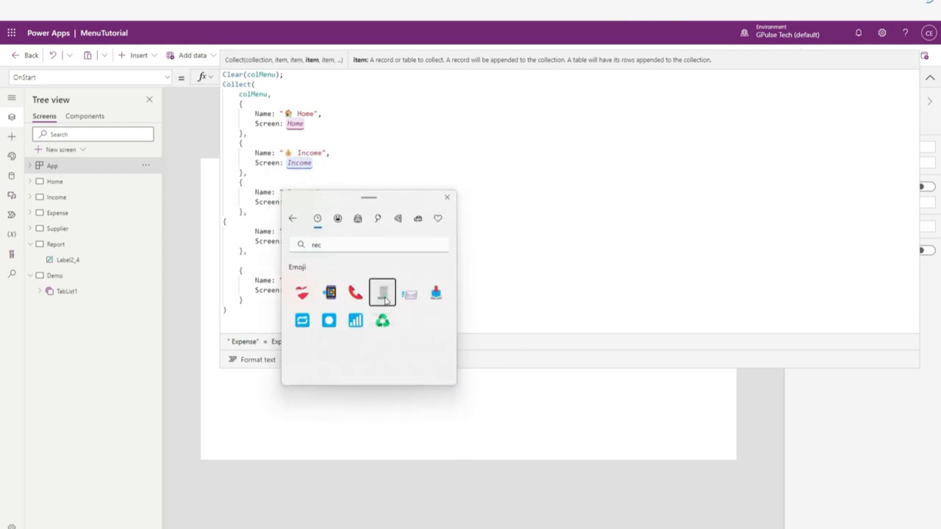
{"action": "left_click", "coordinate": [385, 300]}
{"action": "left_click", "coordinate": [447, 197]}
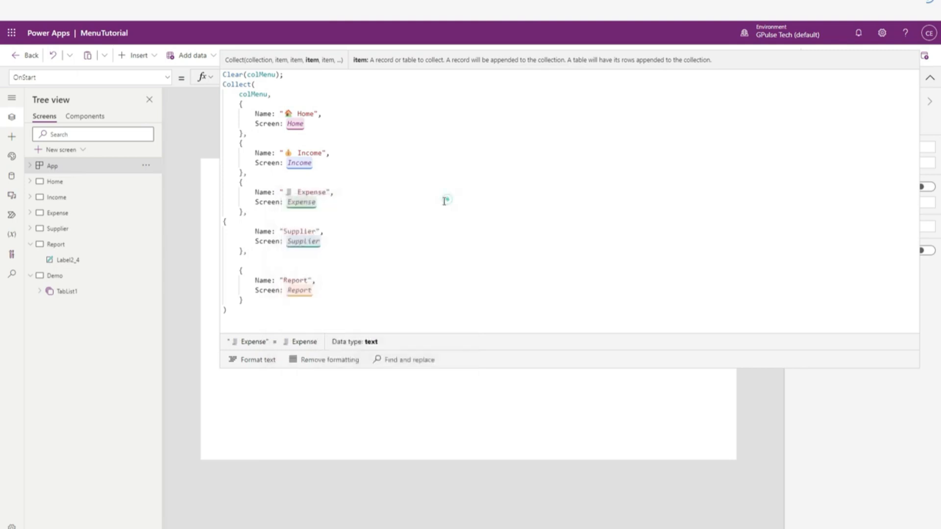
Add a space and the blond-haired man emoji, found by searching for "man", before Supplier in the fourth record's Name, and close the picker
{"action": "left_click", "coordinate": [283, 231]}
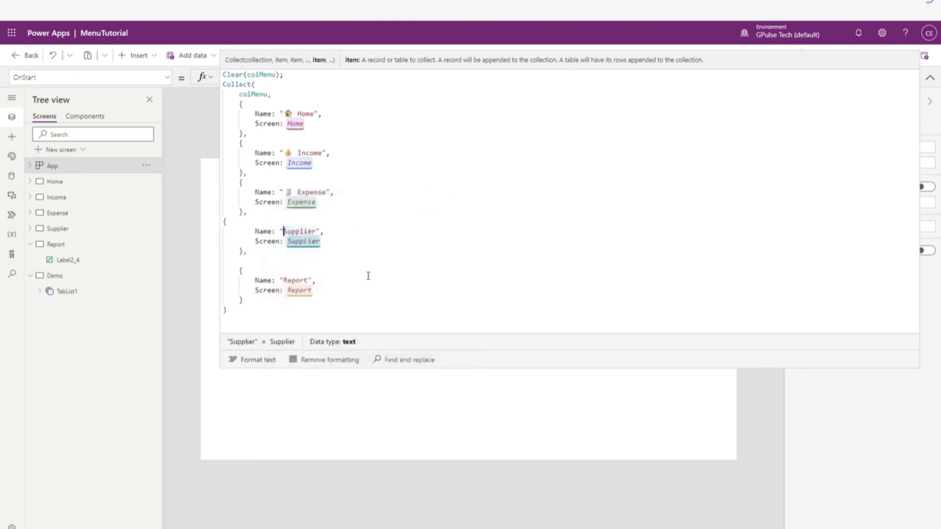
{"action": "key", "text": "super+period"}
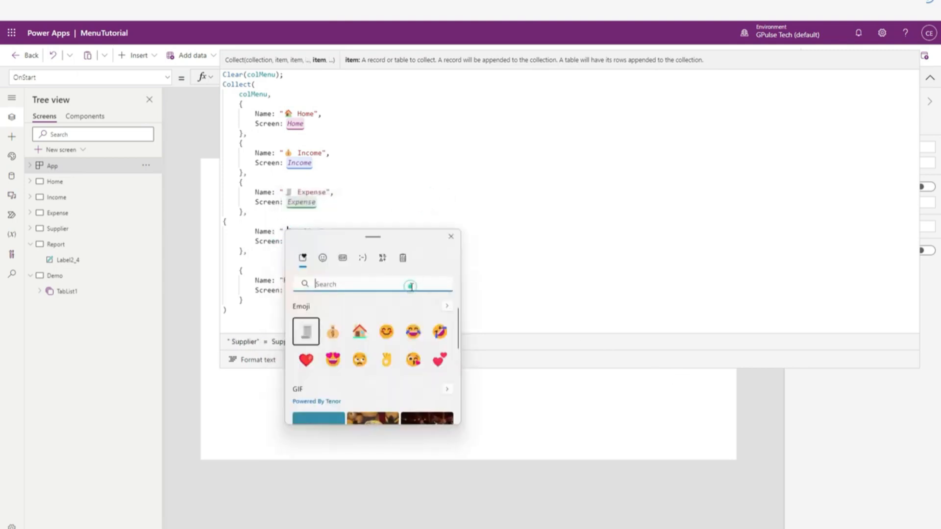
{"action": "type", "text": "man"}
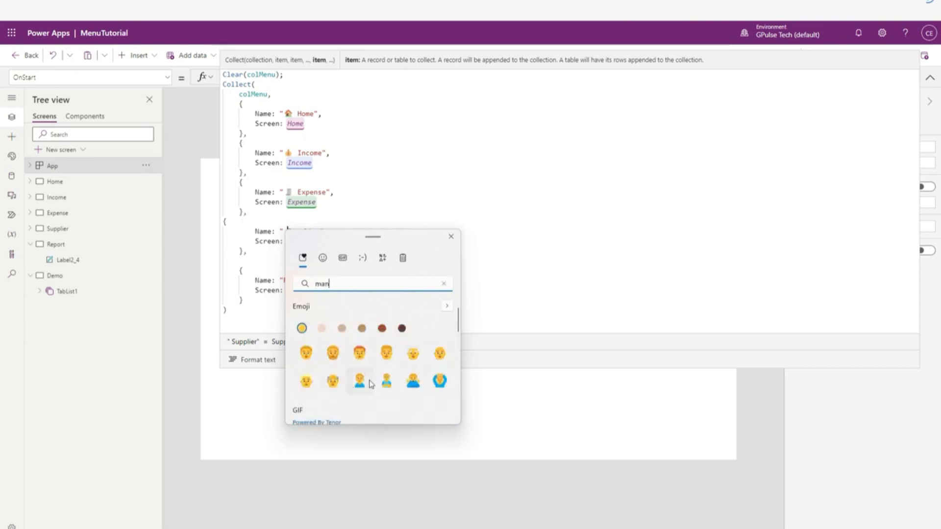
{"action": "left_click", "coordinate": [307, 382]}
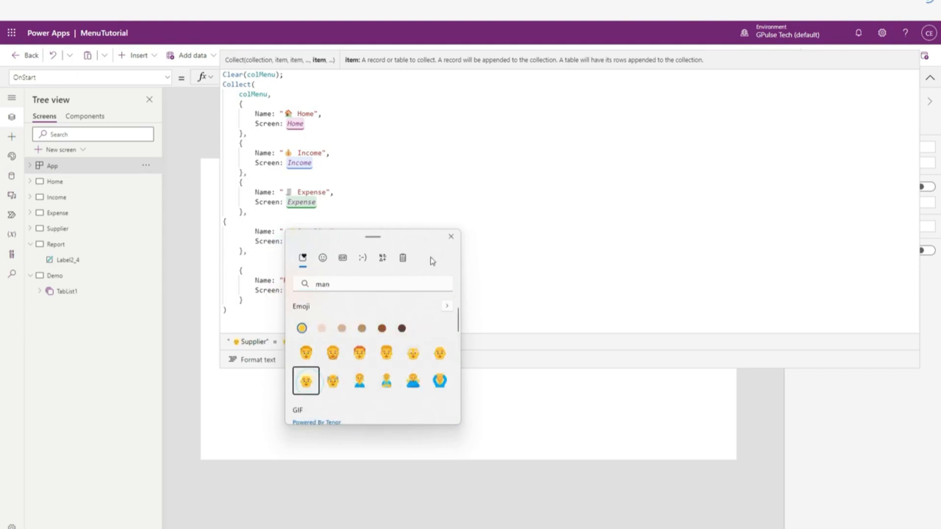
{"action": "left_click", "coordinate": [452, 238]}
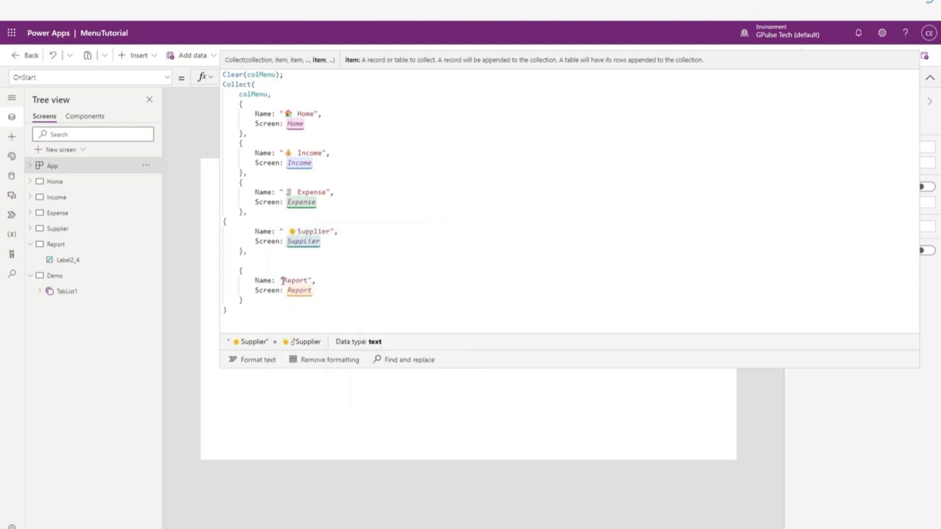
Add a space and the bar chart emoji, found by searching for "bar ch", before Report in the last record's Name
{"action": "left_click", "coordinate": [283, 280]}
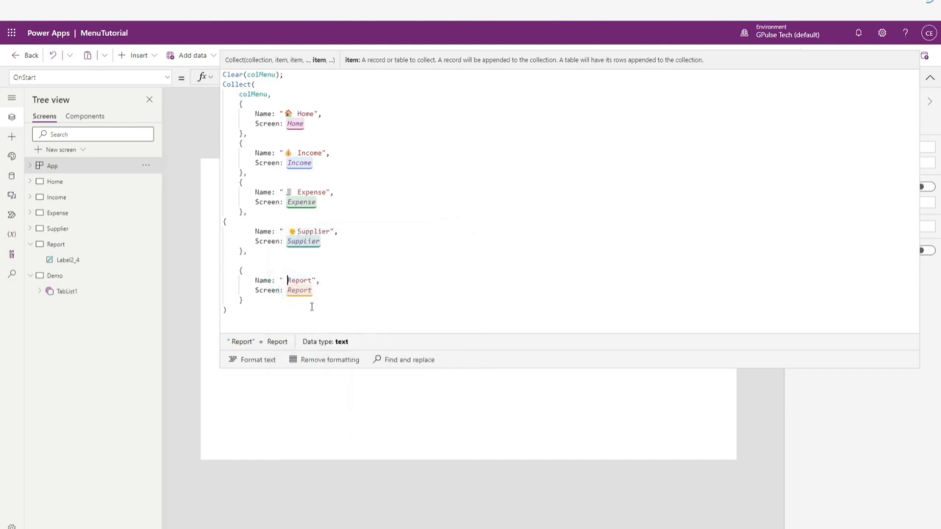
{"action": "key", "text": "super+period"}
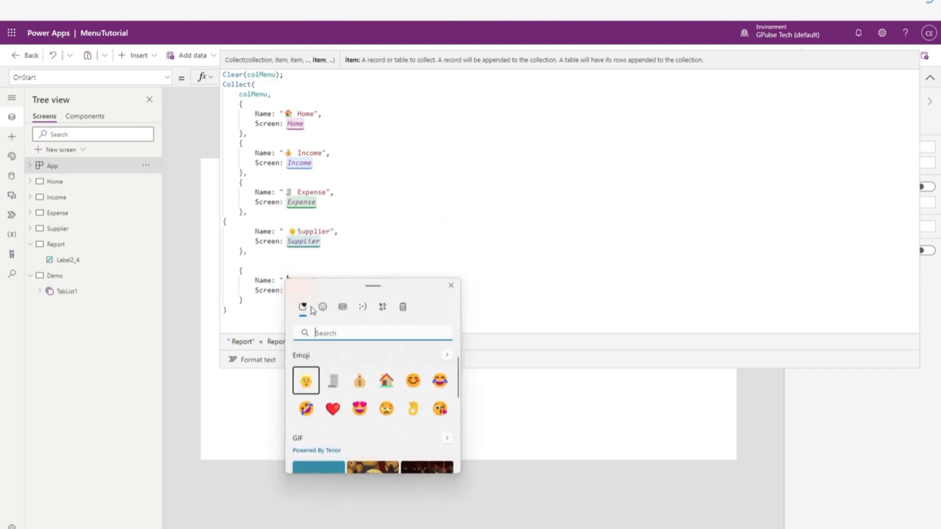
{"action": "left_click", "coordinate": [349, 331]}
{"action": "type", "text": "bar"}
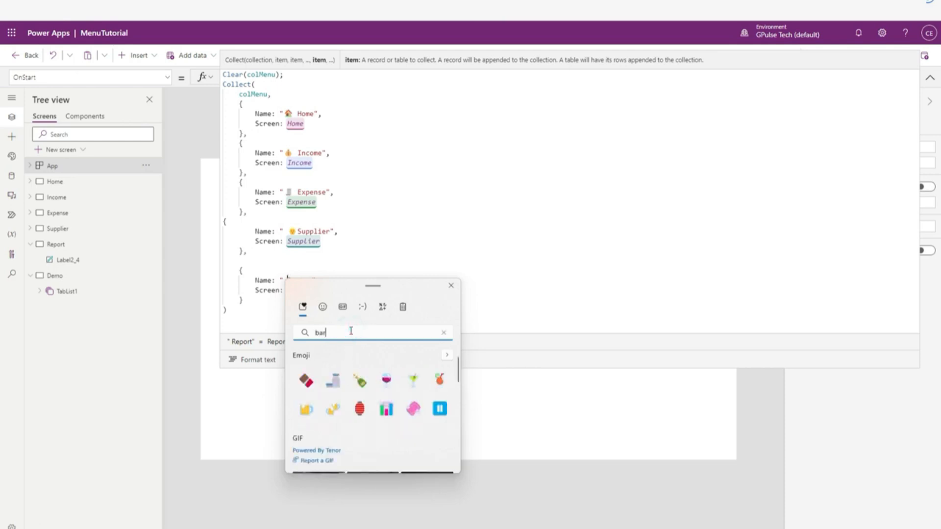
{"action": "type", "text": " ch"}
{"action": "left_click", "coordinate": [311, 384]}
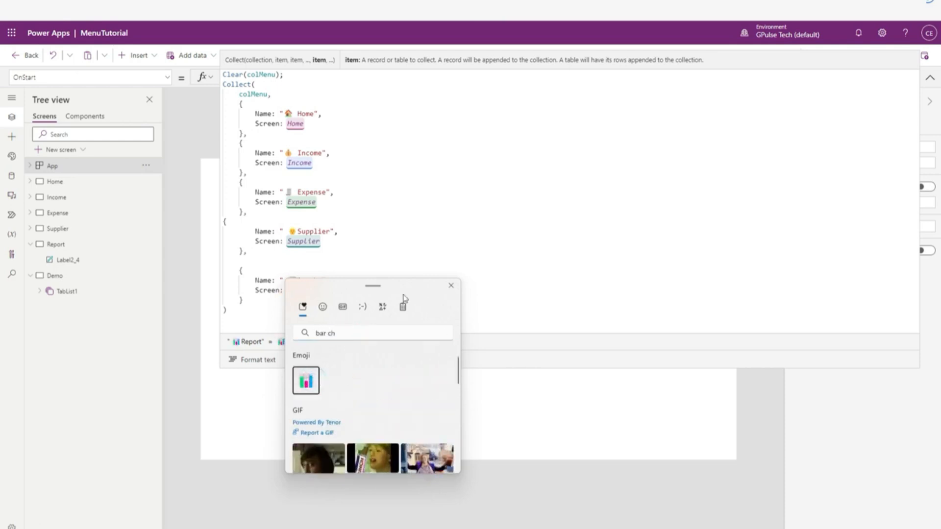
Clear the emoji search, close the emoji picker and return to the OnStart formula
{"action": "left_click_drag", "start_coordinate": [403, 287], "coordinate": [453, 221]}
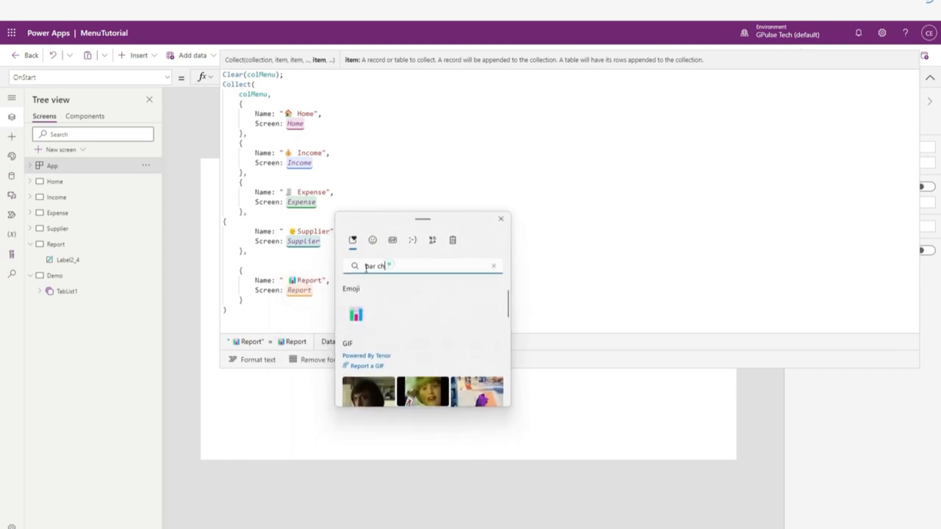
{"action": "left_click", "coordinate": [389, 265]}
{"action": "left_click_drag", "start_coordinate": [406, 270], "coordinate": [365, 264]}
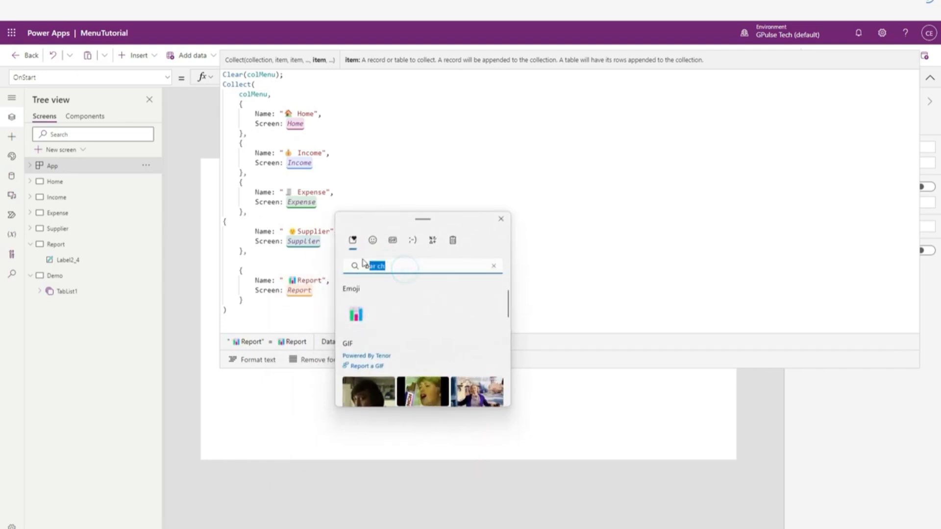
{"action": "type", "text": "b"}
{"action": "key", "text": "BackSpace"}
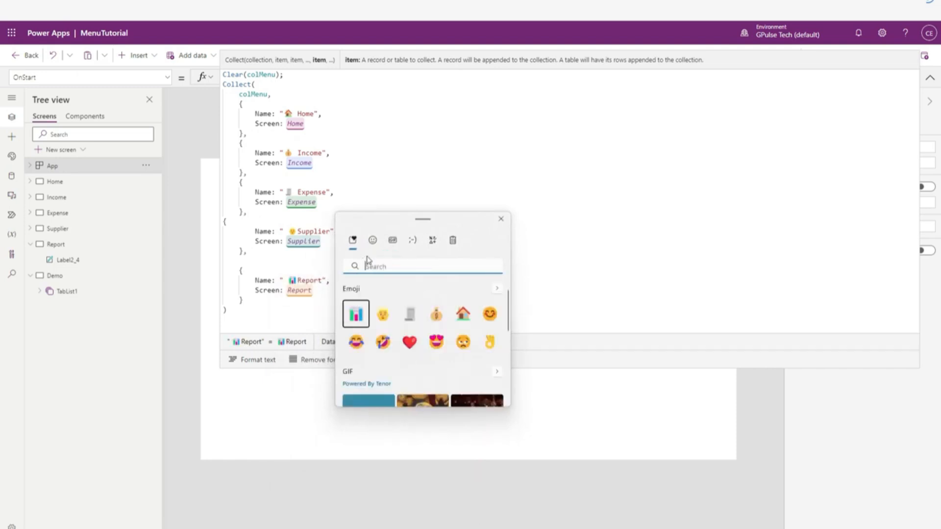
{"action": "left_click", "coordinate": [501, 218]}
{"action": "left_click", "coordinate": [477, 261]}
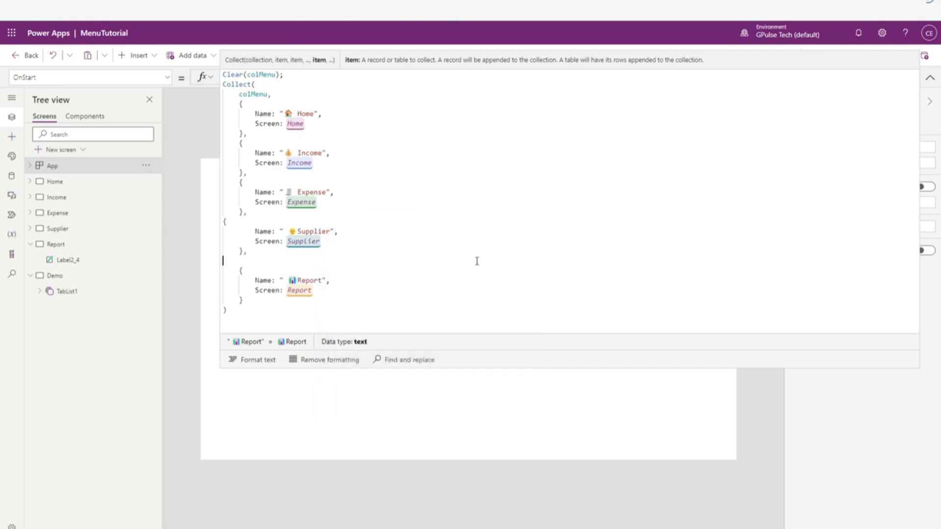
{"action": "left_click", "coordinate": [472, 202]}
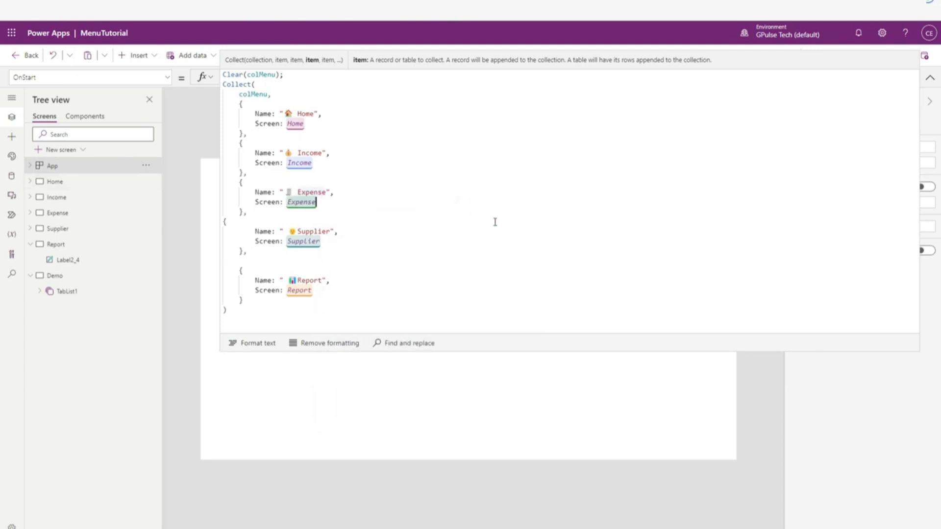
Run the App's OnStart to reload colMenu and collapse the expanded formula
{"action": "left_click", "coordinate": [146, 165]}
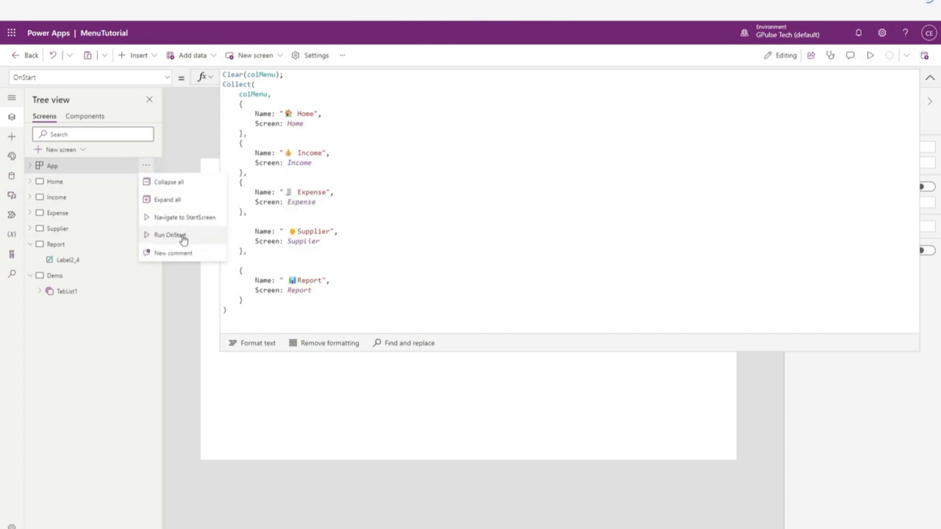
{"action": "left_click", "coordinate": [169, 237]}
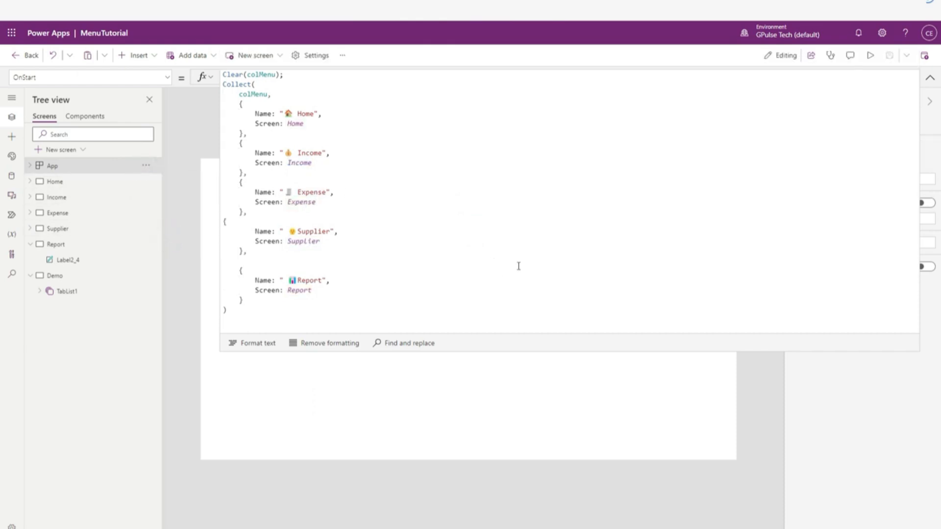
{"action": "left_click", "coordinate": [929, 77]}
Move the Tab list to X 0, Y 4 and stretch it to the full 1366 canvas width
{"action": "left_click", "coordinate": [412, 181]}
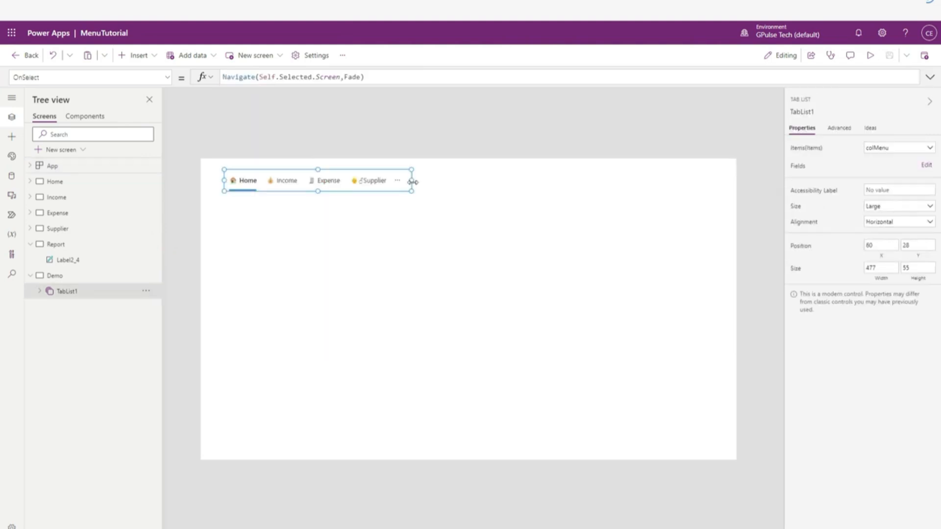
{"action": "left_click_drag", "start_coordinate": [508, 180], "coordinate": [735, 180]}
{"action": "left_click_drag", "start_coordinate": [630, 186], "coordinate": [605, 178]}
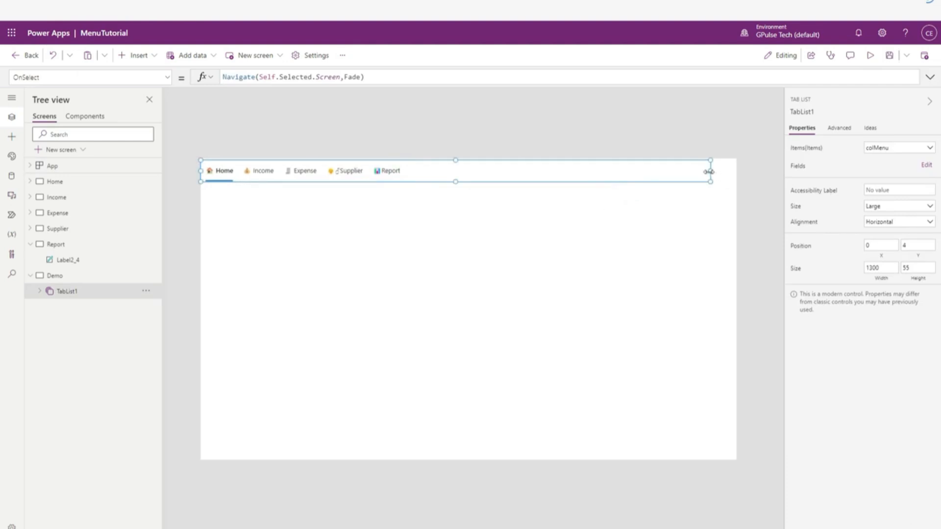
{"action": "left_click_drag", "start_coordinate": [710, 171], "coordinate": [736, 172]}
Remove the extra space between the receipt emoji and Expense in the third record's Name in the App's OnStart formula
{"action": "left_click", "coordinate": [80, 166]}
{"action": "left_click", "coordinate": [145, 166]}
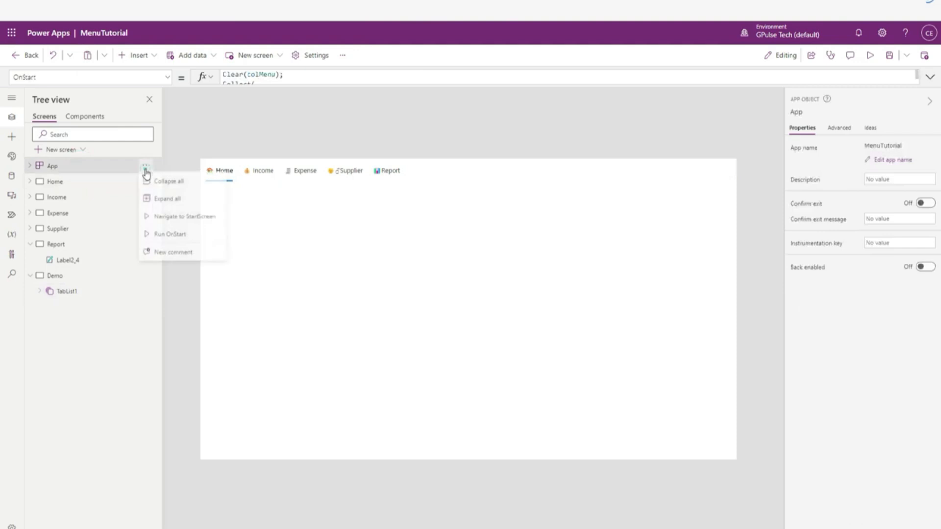
{"action": "left_click", "coordinate": [93, 165]}
{"action": "left_click", "coordinate": [250, 85]}
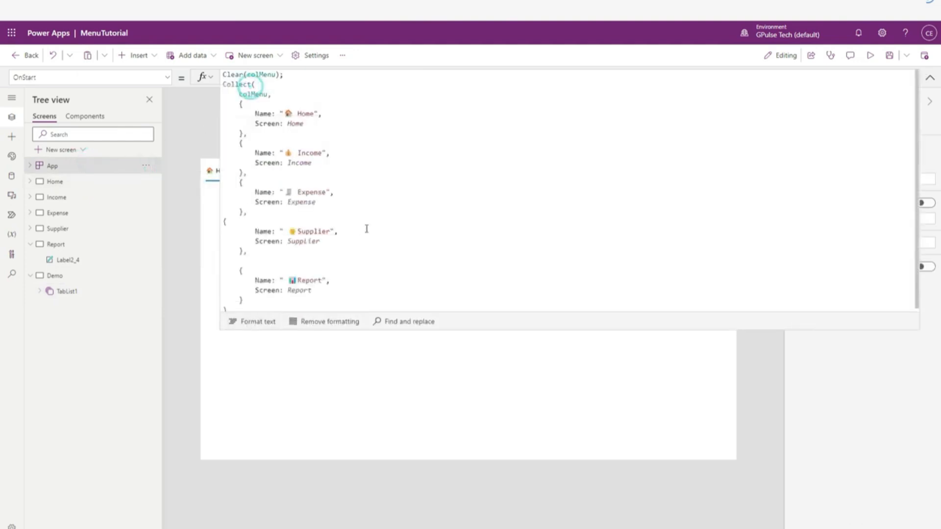
{"action": "left_click", "coordinate": [340, 251]}
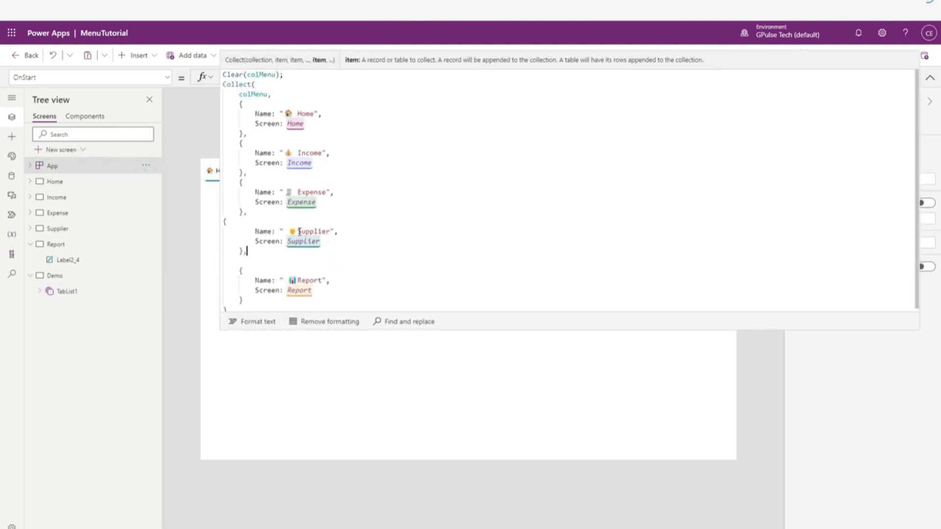
{"action": "left_click", "coordinate": [295, 192]}
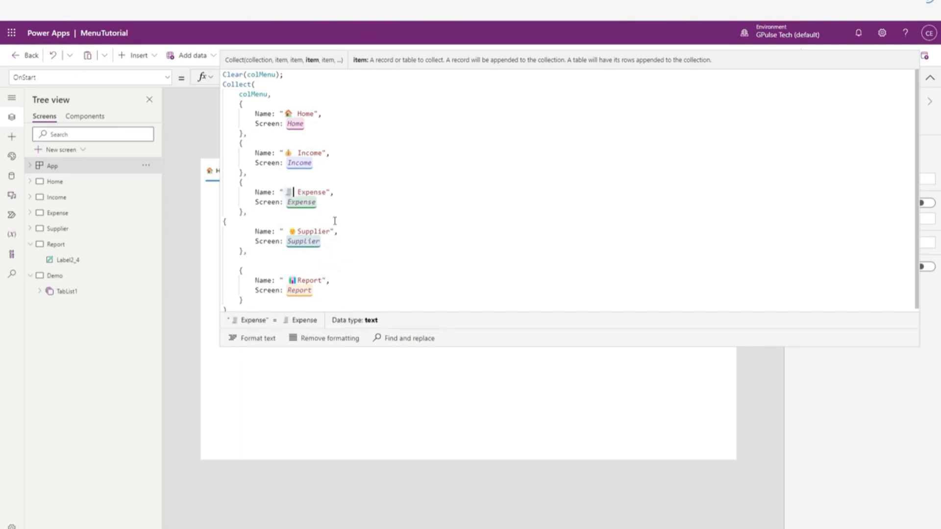
{"action": "key", "text": "BackSpace"}
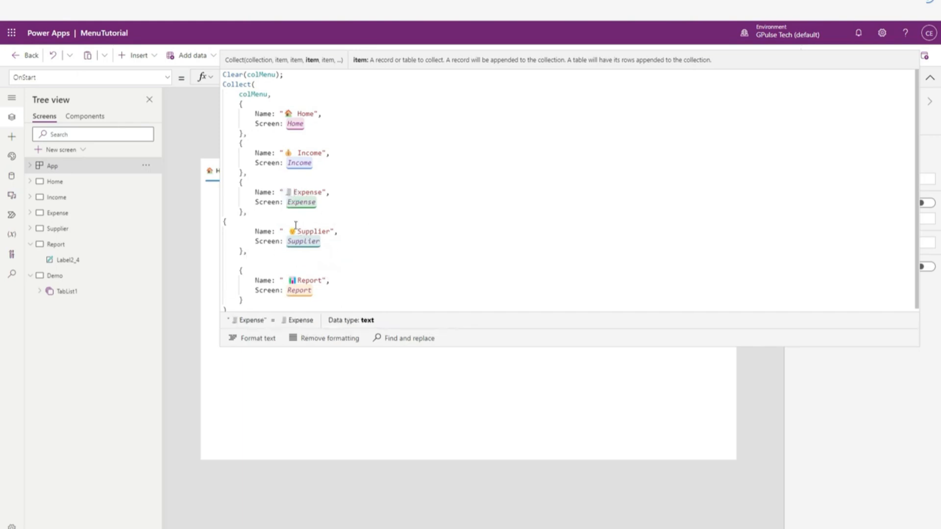
{"action": "left_click", "coordinate": [290, 230]}
{"action": "left_click", "coordinate": [272, 259]}
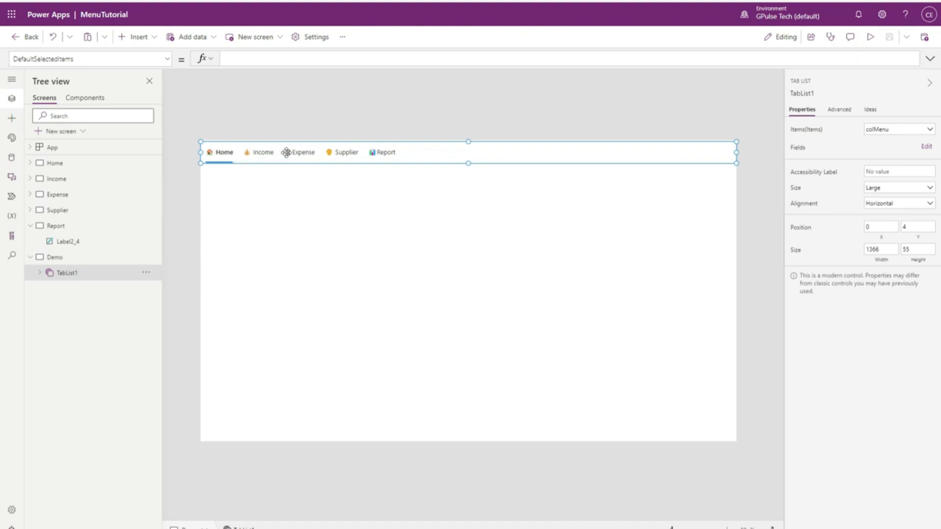
Start the Tab list's DefaultSelectedItems formula as a LookUp on colMenu
{"action": "left_click", "coordinate": [168, 60]}
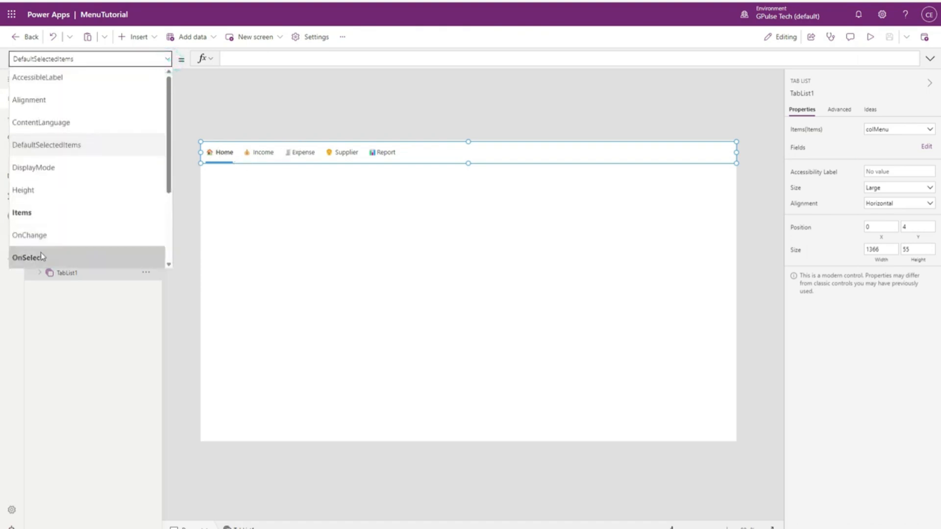
{"action": "left_click", "coordinate": [122, 58]}
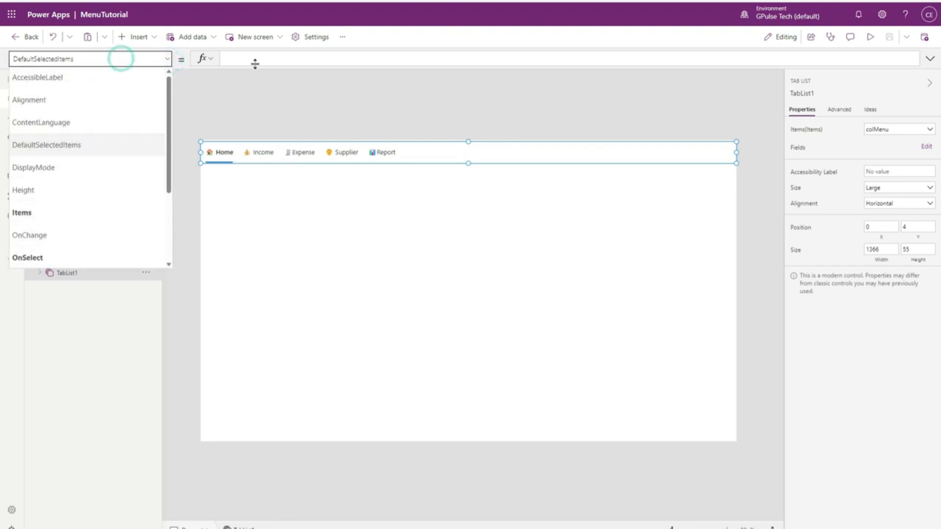
{"action": "left_click", "coordinate": [258, 58]}
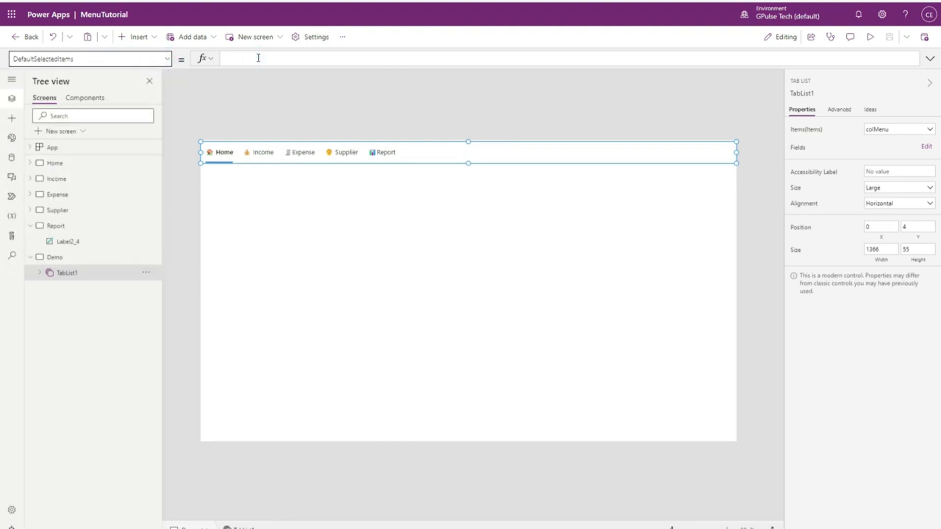
{"action": "left_click", "coordinate": [259, 58]}
{"action": "type", "text": "look"}
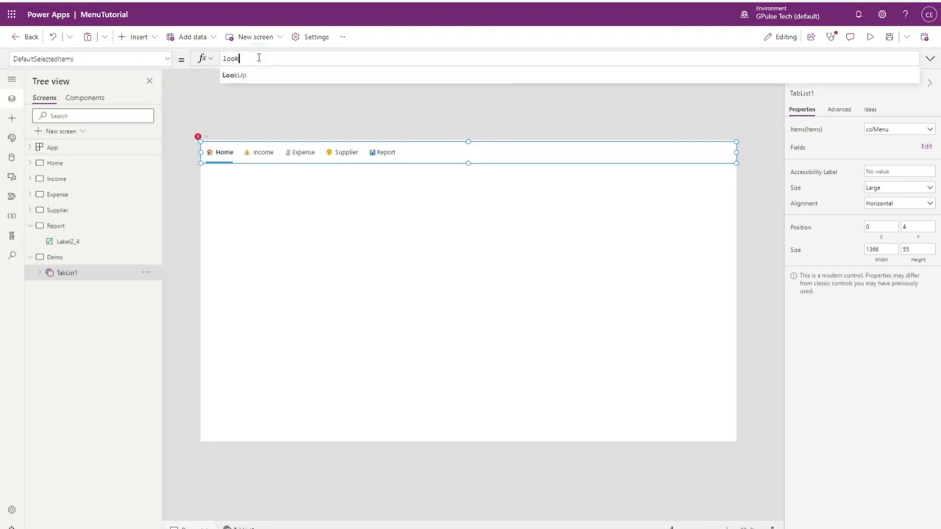
{"action": "left_click", "coordinate": [283, 76]}
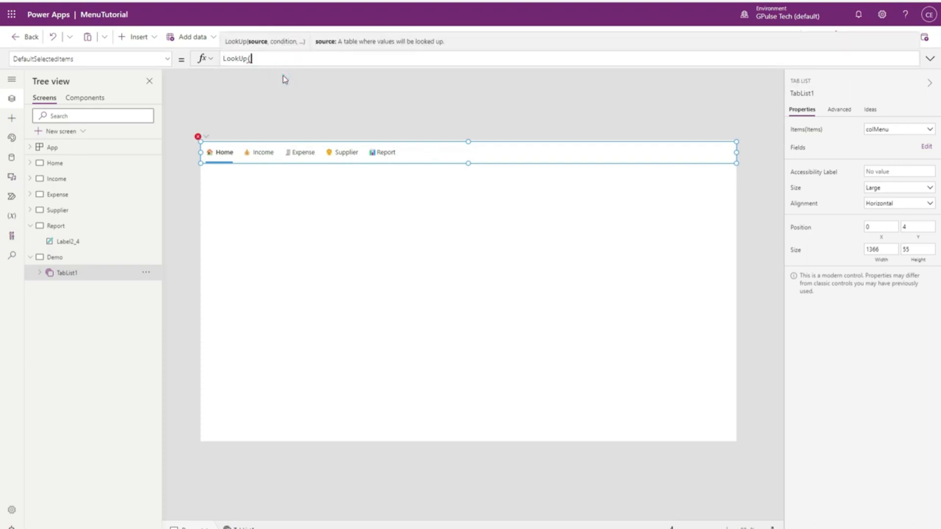
{"action": "type", "text": "col"}
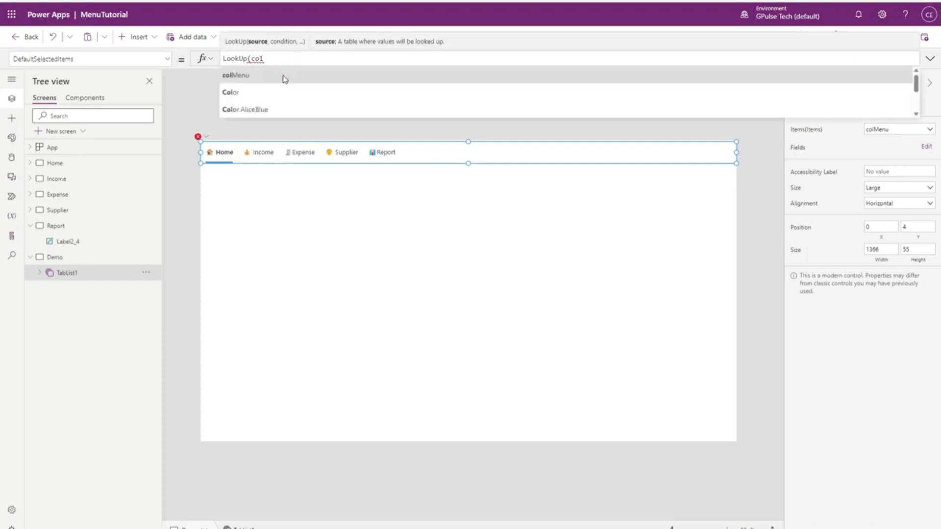
{"action": "left_click", "coordinate": [285, 78]}
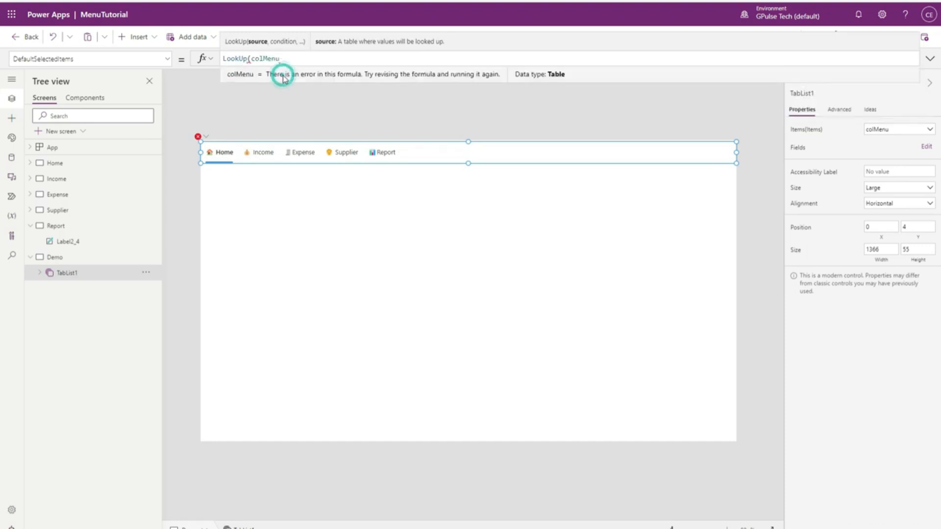
{"action": "type", "text": ","}
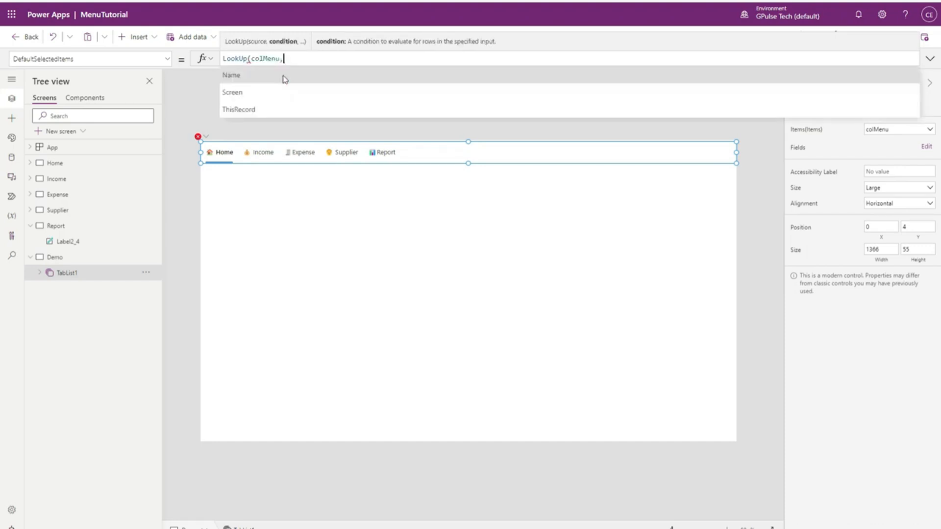
Complete the DefaultSelectedItems LookUp with the condition Screen=App.ActiveScreen
{"action": "type", "text": "Scree"}
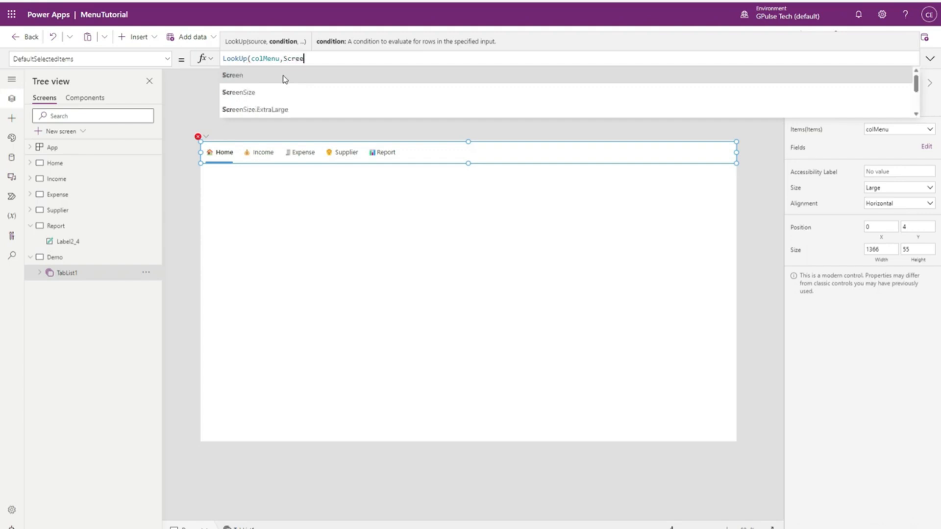
{"action": "type", "text": "n="}
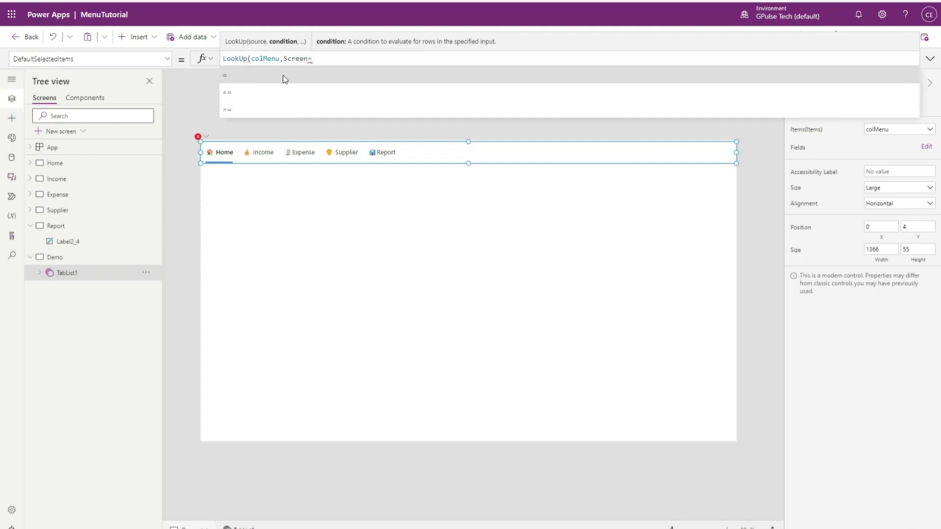
{"action": "type", "text": "Ap"}
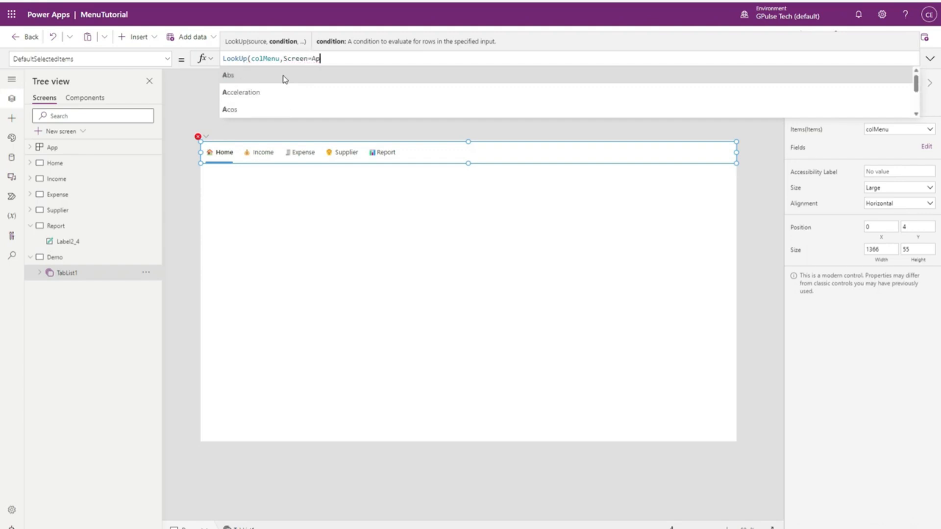
{"action": "type", "text": "p.Ac"}
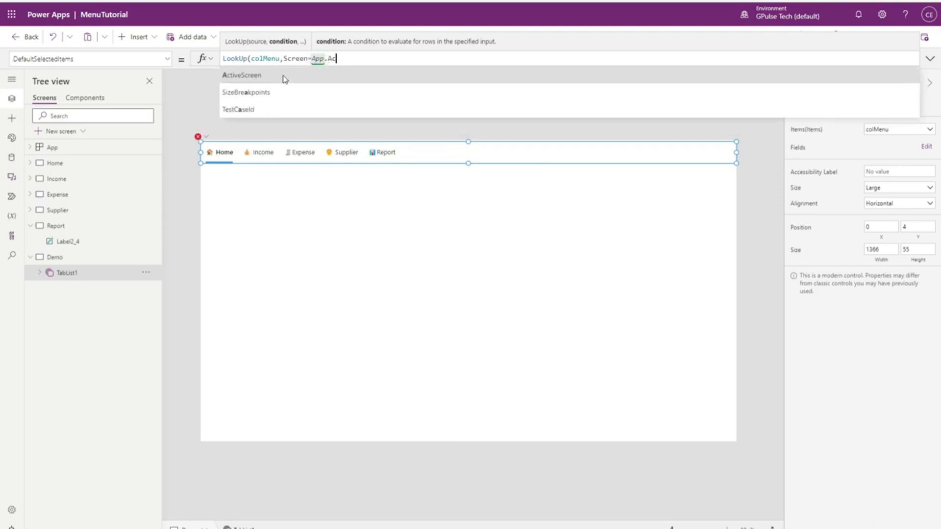
{"action": "type", "text": "t"}
{"action": "left_click", "coordinate": [284, 80]}
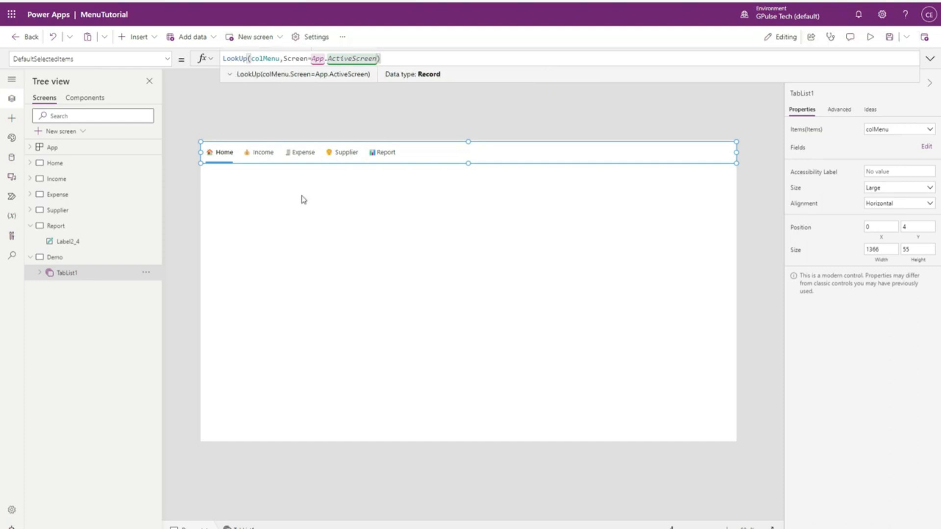
{"action": "left_click", "coordinate": [443, 232]}
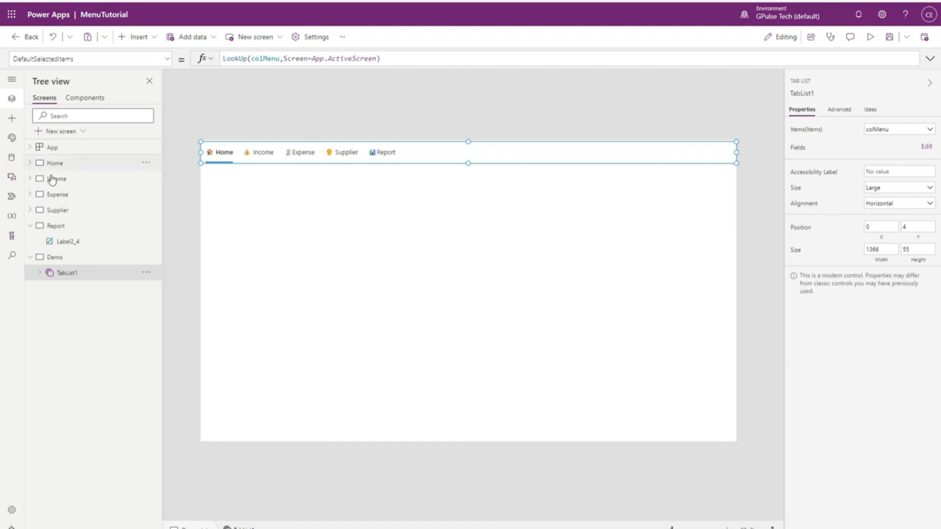
Paste a copy of the Demo screen's Tab list onto the Report and Supplier screens
{"action": "left_click", "coordinate": [54, 225]}
{"action": "left_click", "coordinate": [260, 239]}
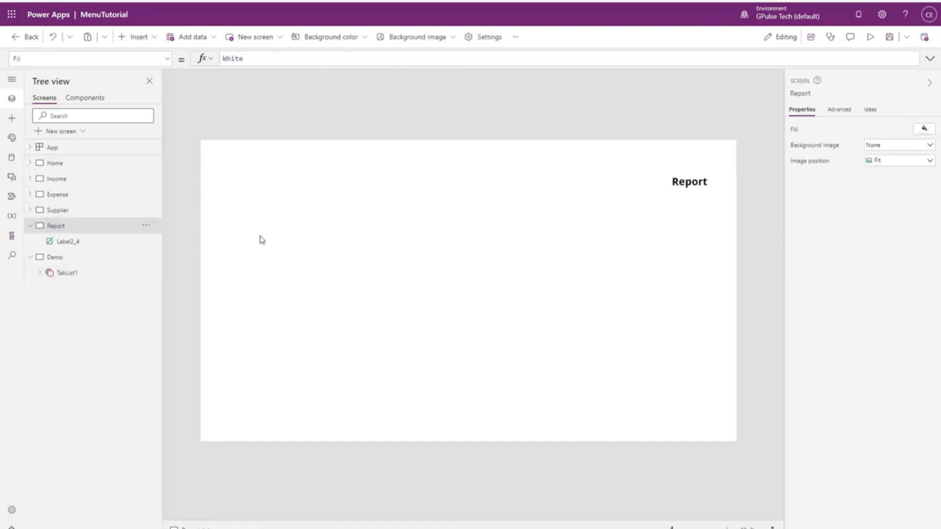
{"action": "key", "text": "ctrl+v"}
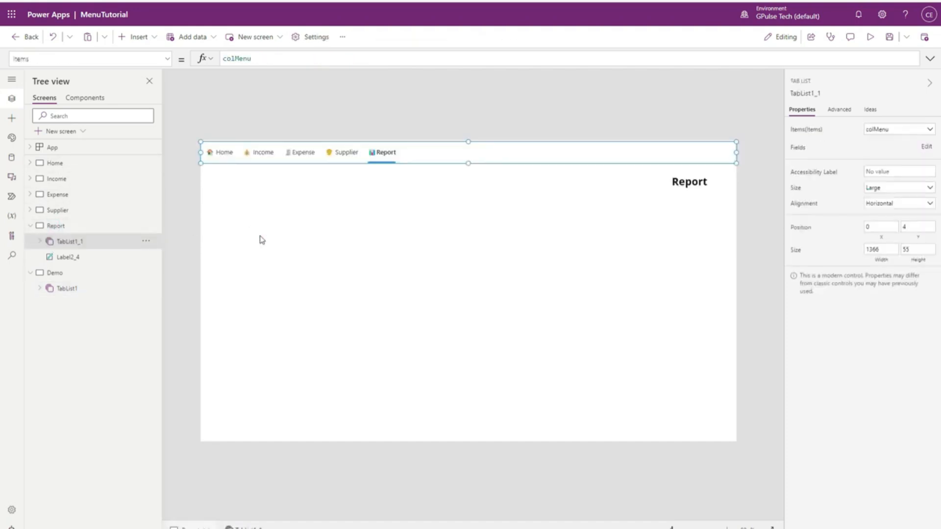
{"action": "left_click", "coordinate": [72, 209]}
{"action": "left_click", "coordinate": [317, 248]}
{"action": "key", "text": "ctrl+v"}
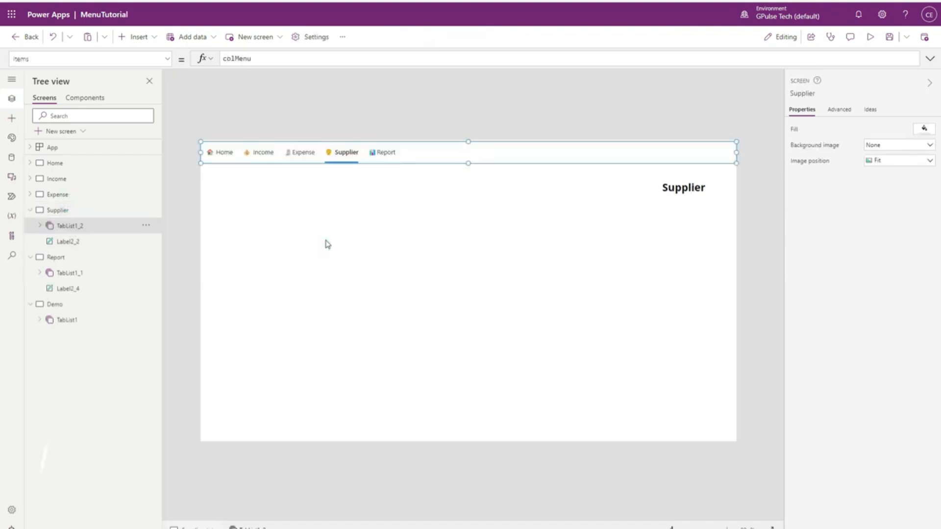
Paste the same Tab list onto the Expense, Income and Home screens
{"action": "left_click", "coordinate": [58, 195]}
{"action": "key", "text": "ctrl+v"}
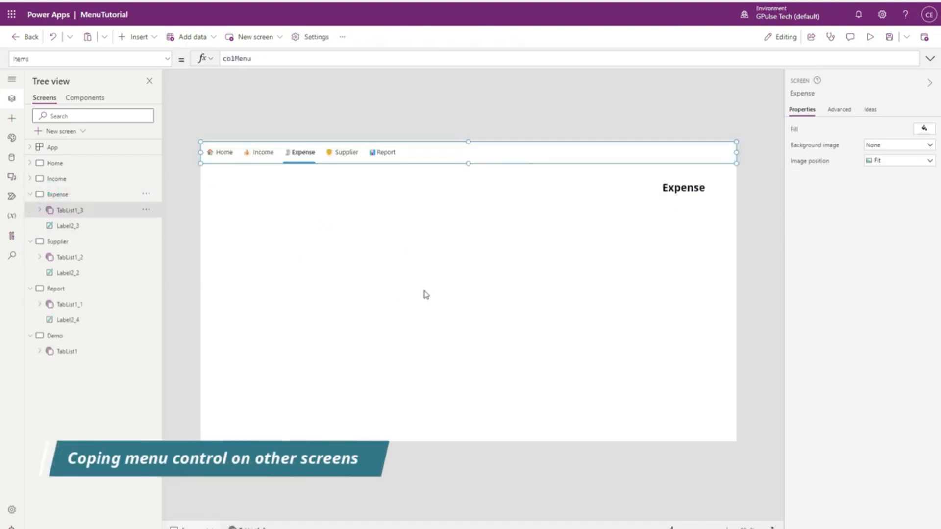
{"action": "left_click", "coordinate": [56, 179]}
{"action": "key", "text": "ctrl+v"}
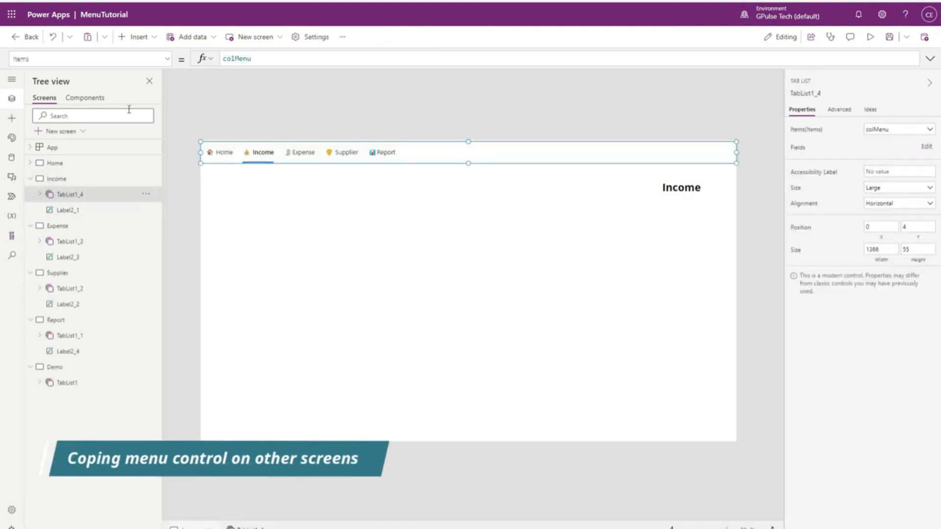
{"action": "left_click", "coordinate": [55, 162]}
{"action": "key", "text": "ctrl+v"}
{"action": "left_click", "coordinate": [477, 252]}
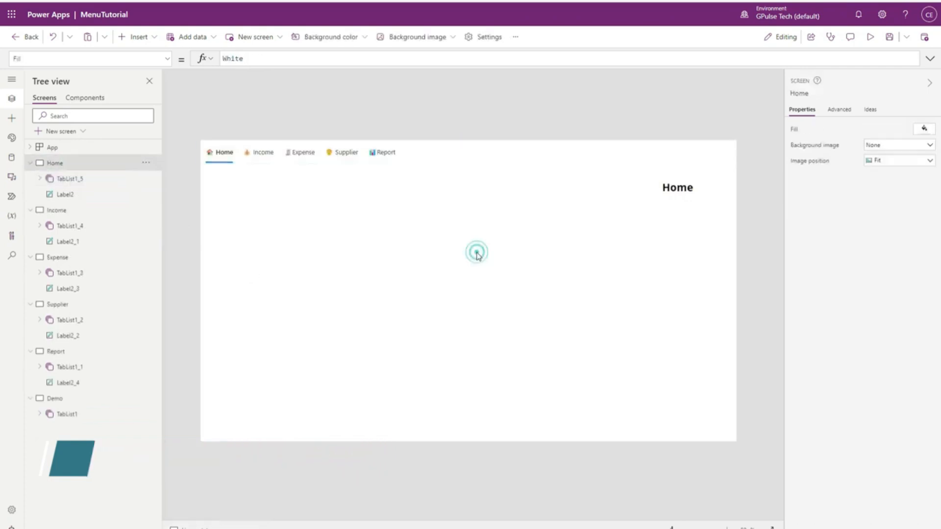
Preview the app from the Home screen, test the Income, Expense, Supplier and Report tabs, and exit the preview
{"action": "left_click", "coordinate": [871, 35]}
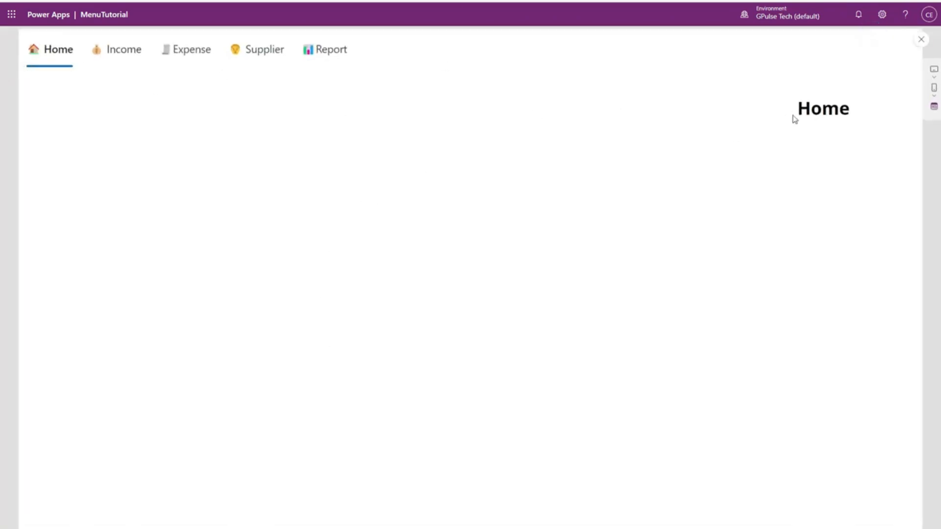
{"action": "left_click", "coordinate": [124, 56]}
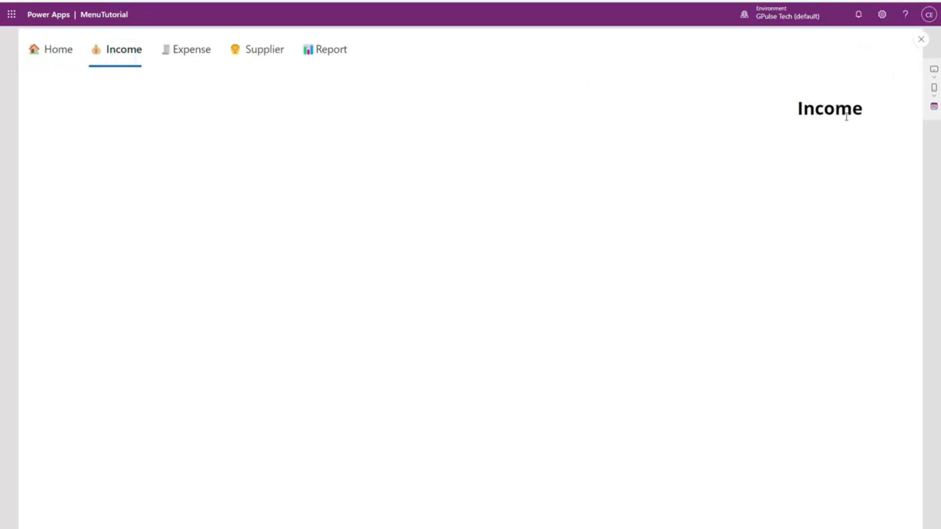
{"action": "left_click", "coordinate": [189, 49]}
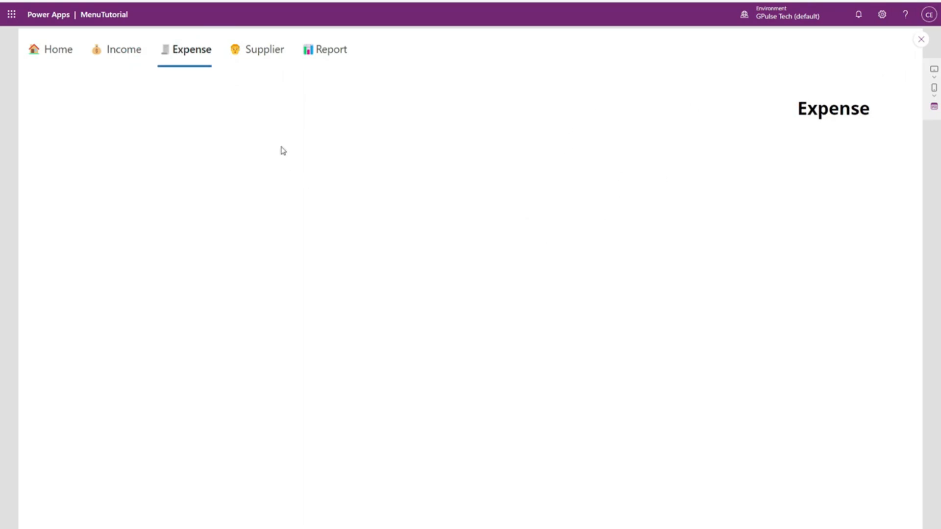
{"action": "left_click", "coordinate": [264, 53]}
{"action": "left_click", "coordinate": [329, 49]}
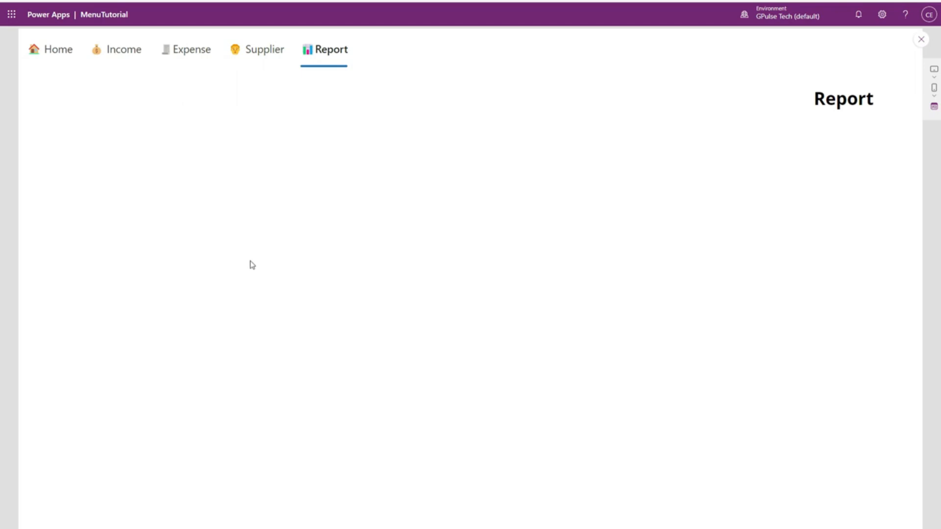
{"action": "key", "text": "Escape"}
Select the Tab list on the Report screen
{"action": "left_click", "coordinate": [440, 156]}
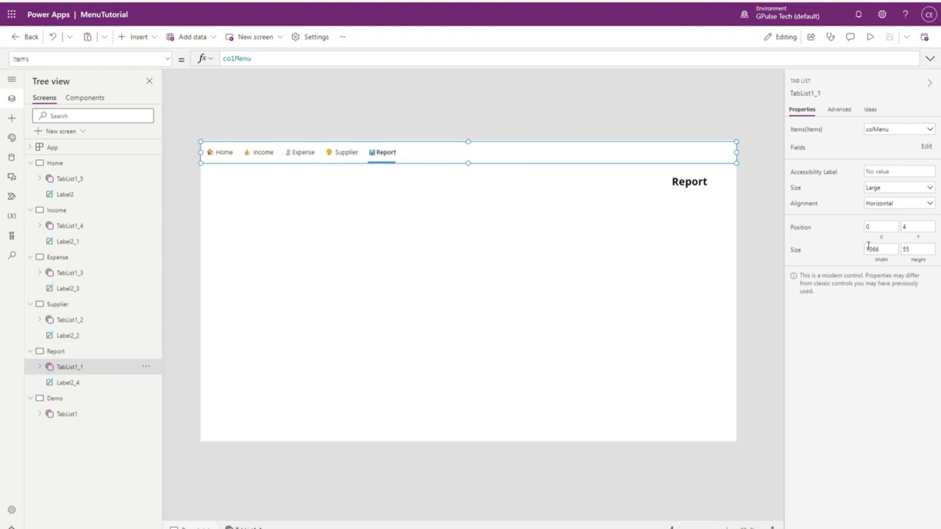
Set the Report screen's tab list to vertical alignment and resize it to about 187 wide by 315 high
{"action": "left_click", "coordinate": [929, 203]}
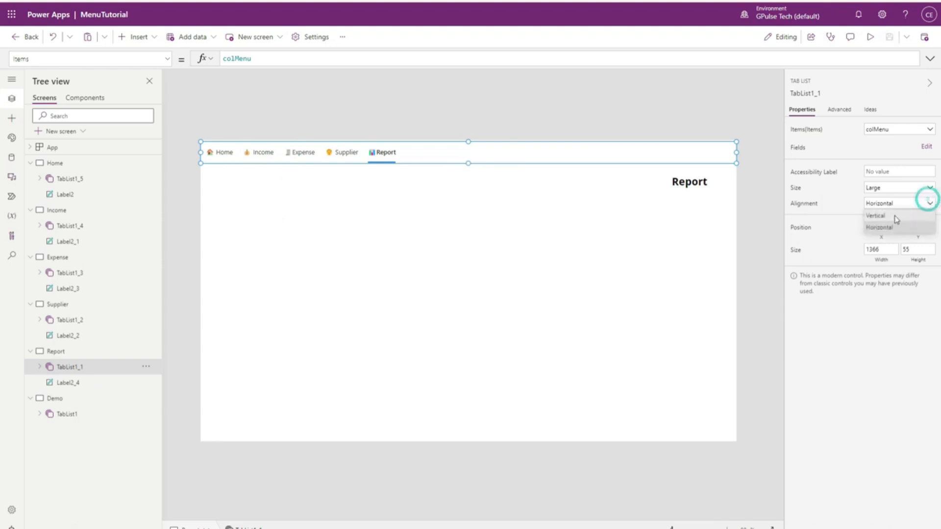
{"action": "left_click", "coordinate": [895, 213]}
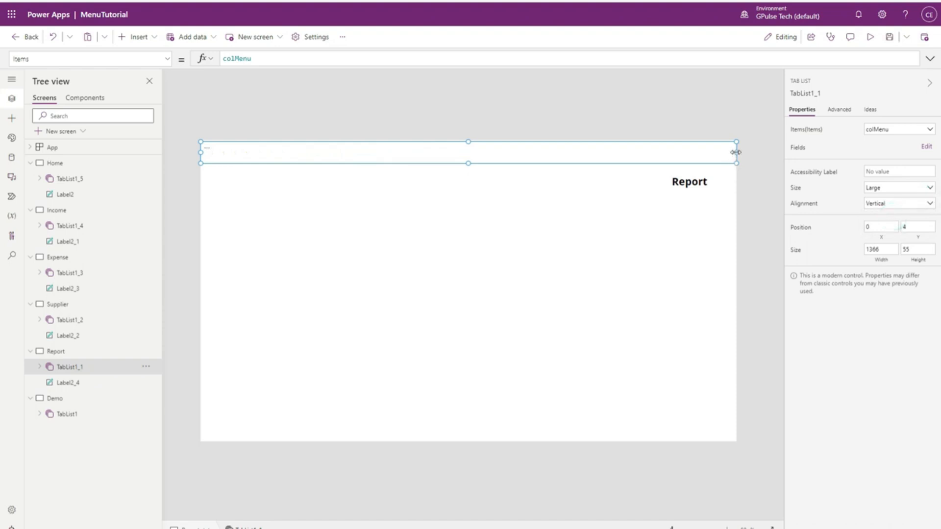
{"action": "left_click_drag", "start_coordinate": [735, 152], "coordinate": [239, 272]}
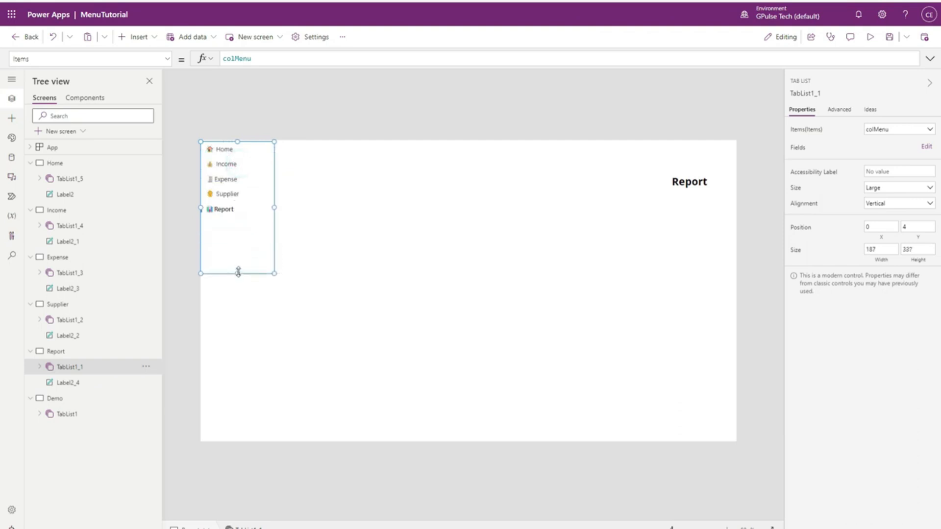
{"action": "left_click", "coordinate": [289, 238]}
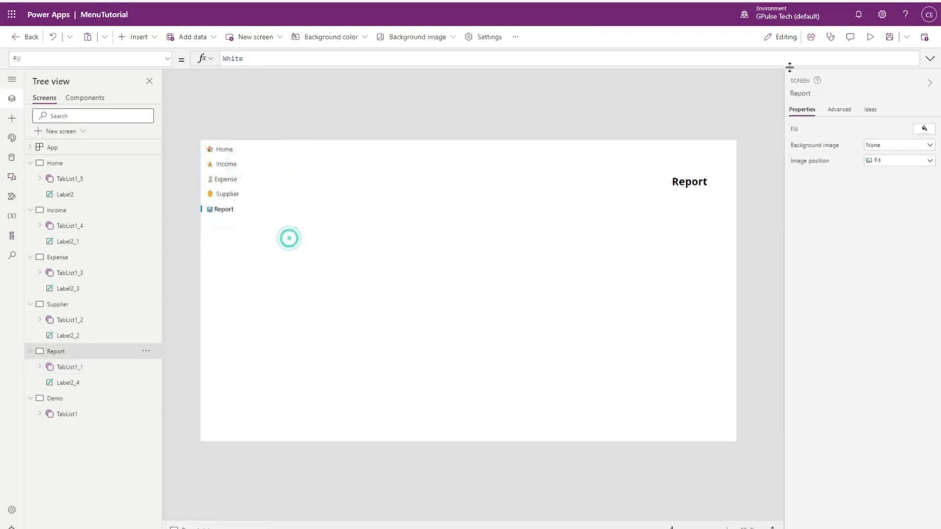
Preview the app and test the vertical menu by navigating to the Supplier screen, closing the preview when done
{"action": "left_click", "coordinate": [871, 37]}
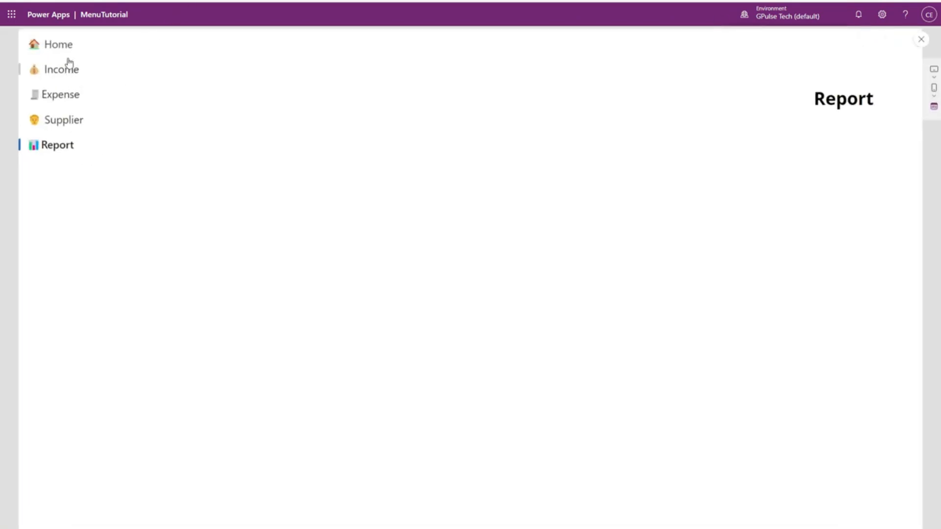
{"action": "left_click", "coordinate": [68, 121]}
{"action": "left_click", "coordinate": [321, 51]}
{"action": "key", "text": "Escape"}
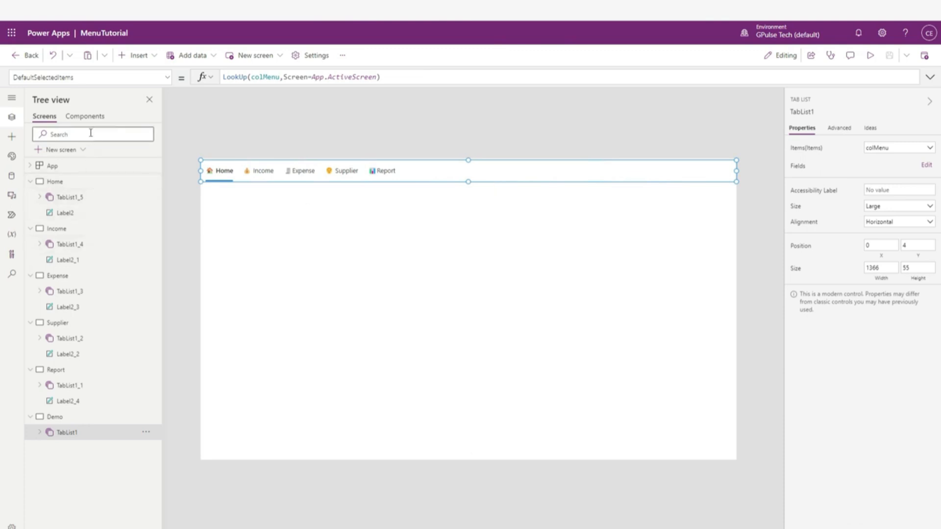
Create a new component and paste the copied tab list into it
{"action": "left_click", "coordinate": [92, 117]}
{"action": "left_click", "coordinate": [73, 152]}
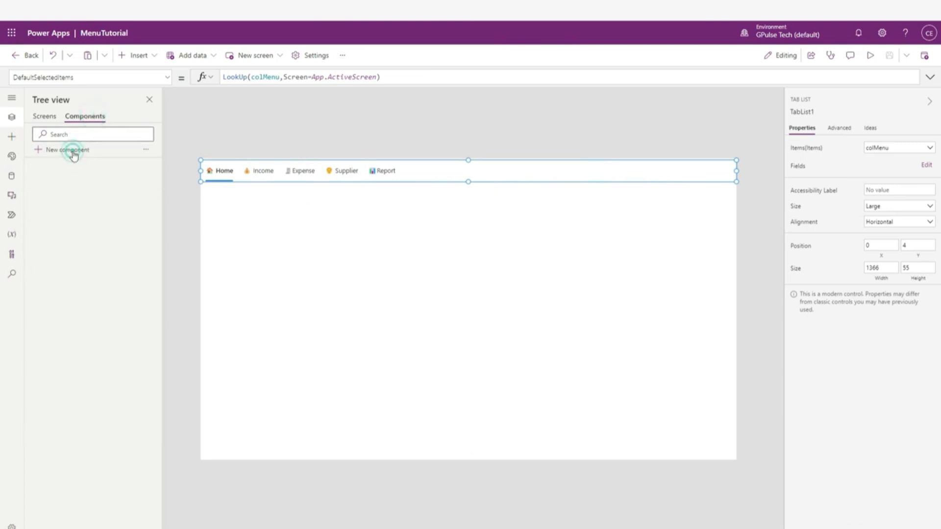
{"action": "left_click", "coordinate": [414, 229]}
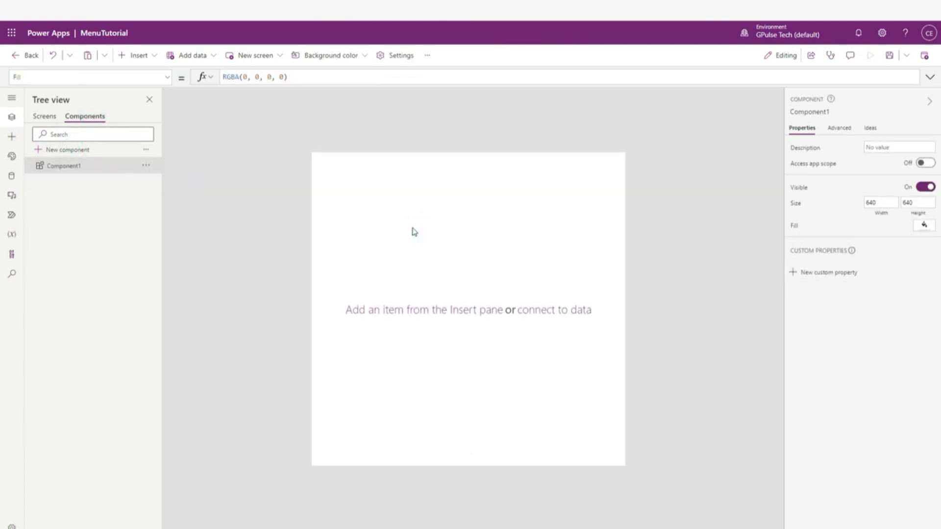
{"action": "key", "text": "ctrl+v"}
{"action": "left_click", "coordinate": [525, 240]}
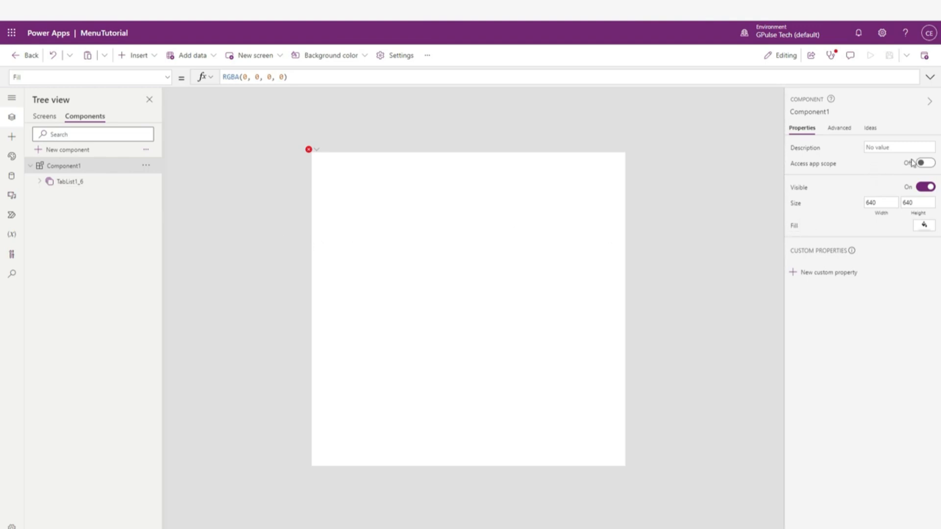
Turn on Access app scope for the new component
{"action": "left_click", "coordinate": [928, 163]}
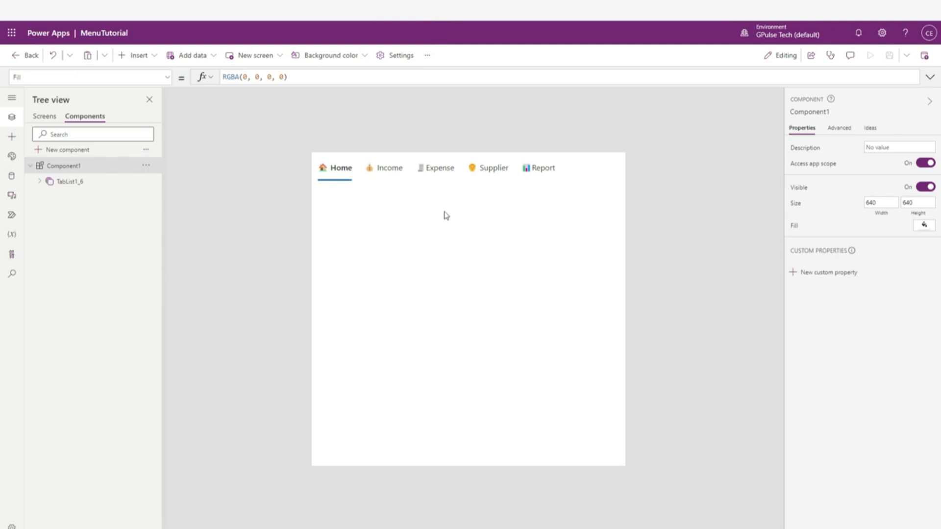
{"action": "left_click", "coordinate": [438, 246]}
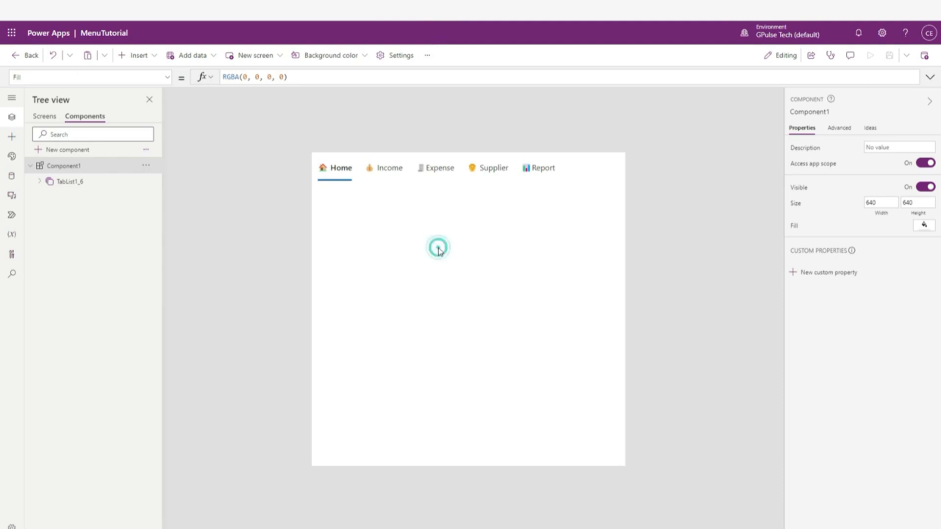
{"action": "left_click", "coordinate": [428, 186]}
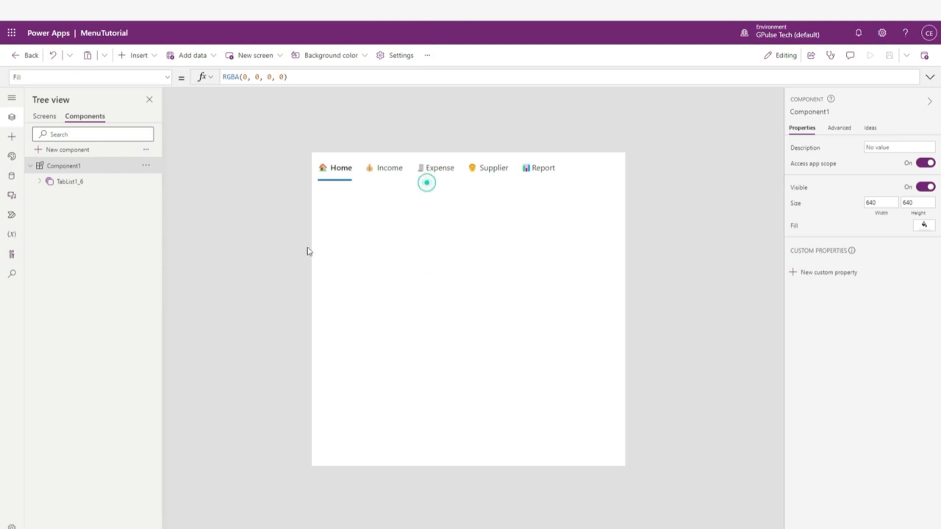
Set the component's fill to the light blue theme color RGBA(215, 223, 240, 1)
{"action": "left_click", "coordinate": [64, 167]}
{"action": "left_click", "coordinate": [924, 225]}
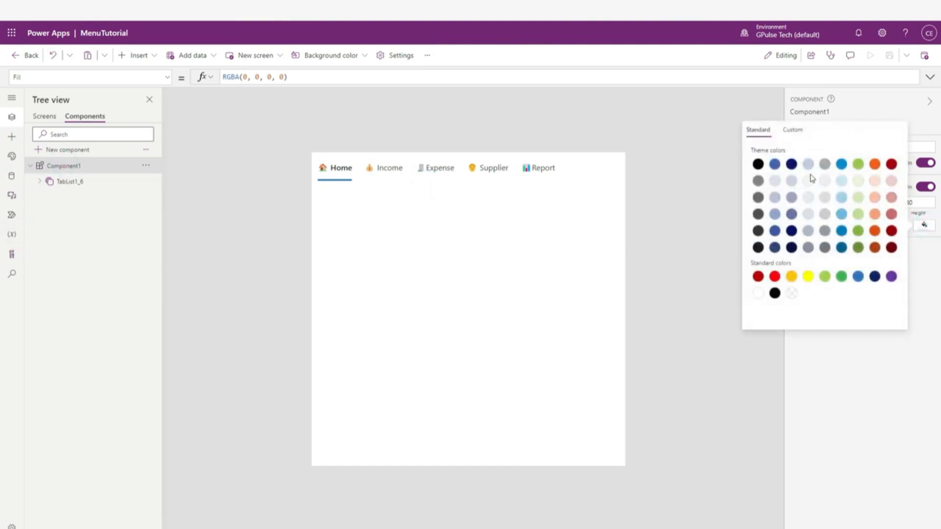
{"action": "left_click", "coordinate": [775, 181]}
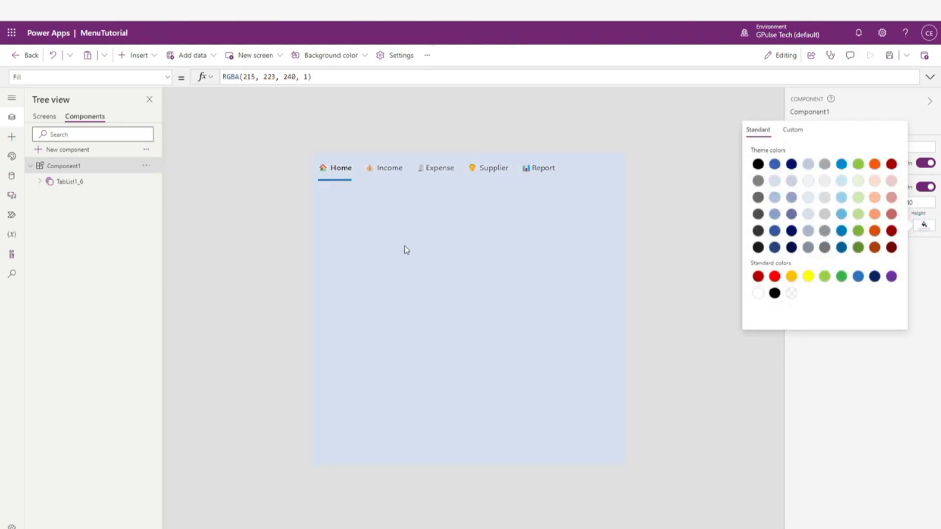
{"action": "left_click", "coordinate": [423, 261]}
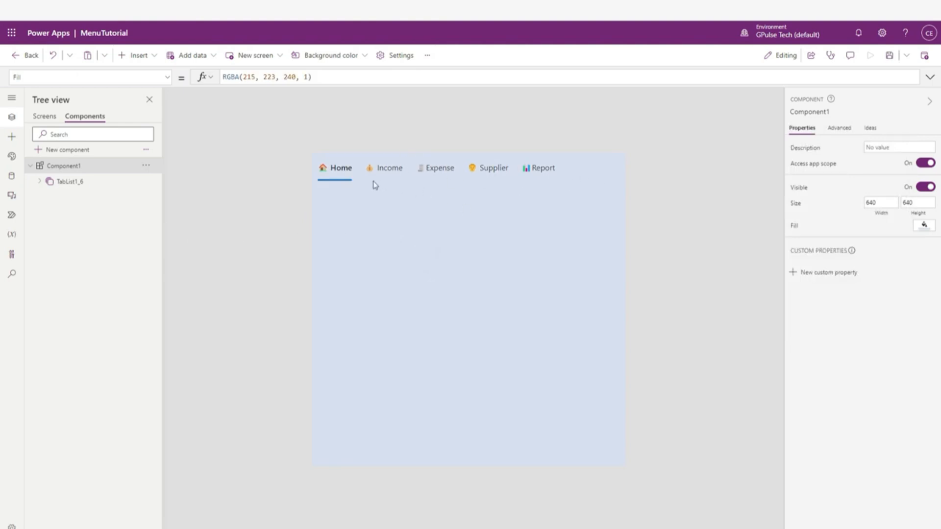
Rename the component as Menu_ModernTabList
{"action": "double_click", "coordinate": [97, 166]}
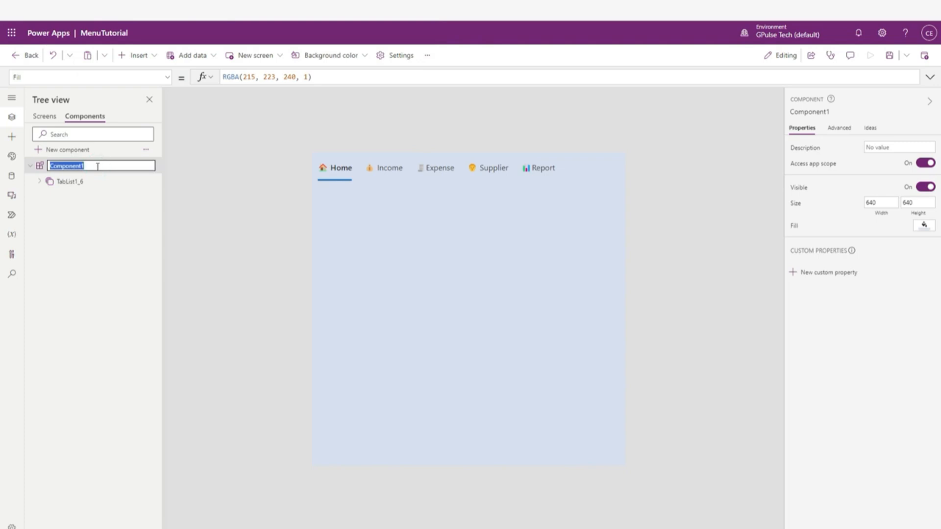
{"action": "type", "text": "Menu_ModernTabList"}
{"action": "key", "text": "Return"}
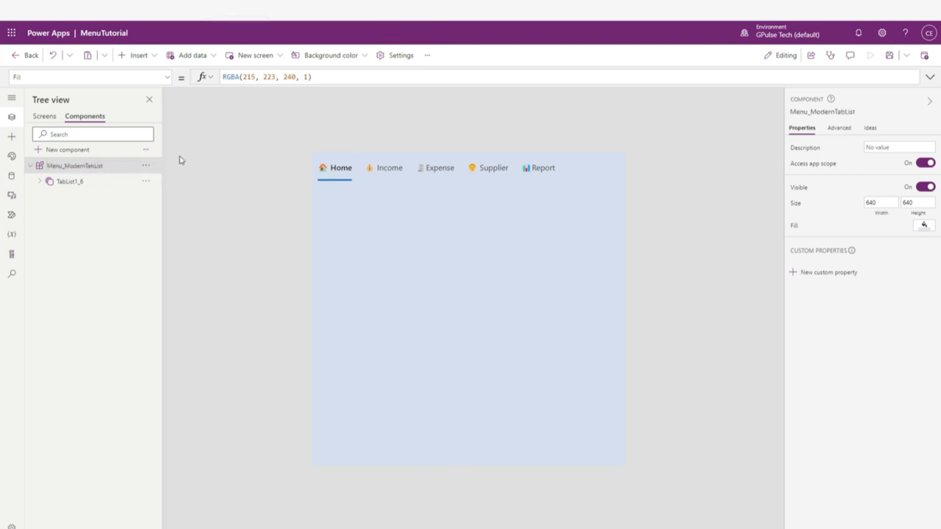
{"action": "left_click", "coordinate": [193, 200]}
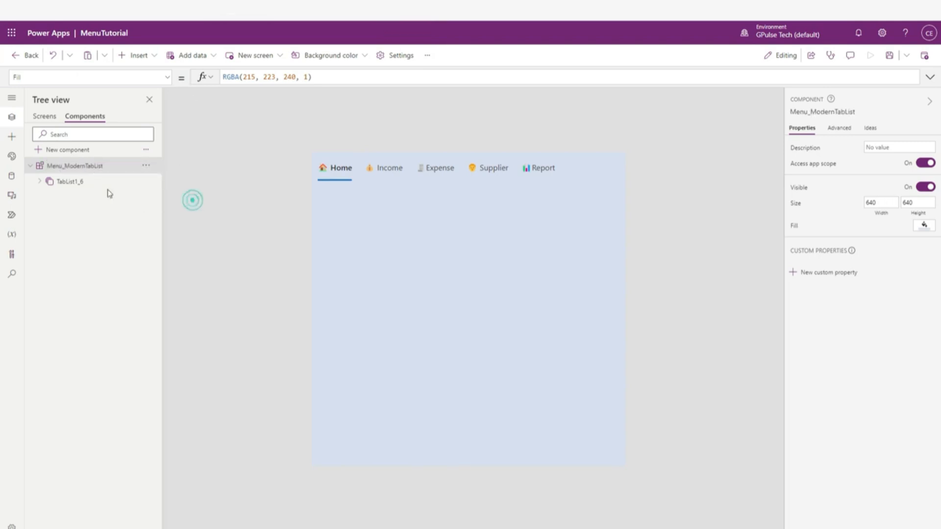
Delete the tab list controls from the Demo and Supplier screens
{"action": "left_click", "coordinate": [47, 122]}
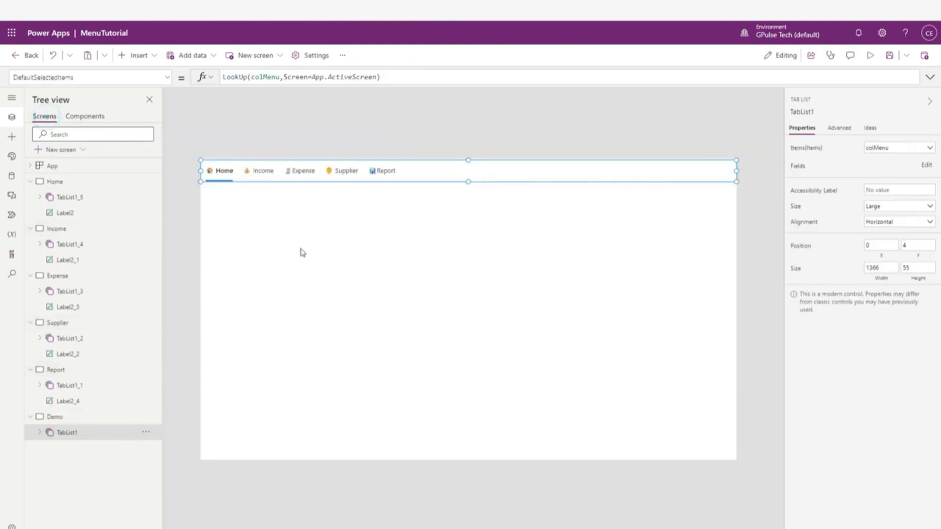
{"action": "left_click", "coordinate": [301, 249]}
{"action": "left_click", "coordinate": [316, 171]}
{"action": "key", "text": "Delete"}
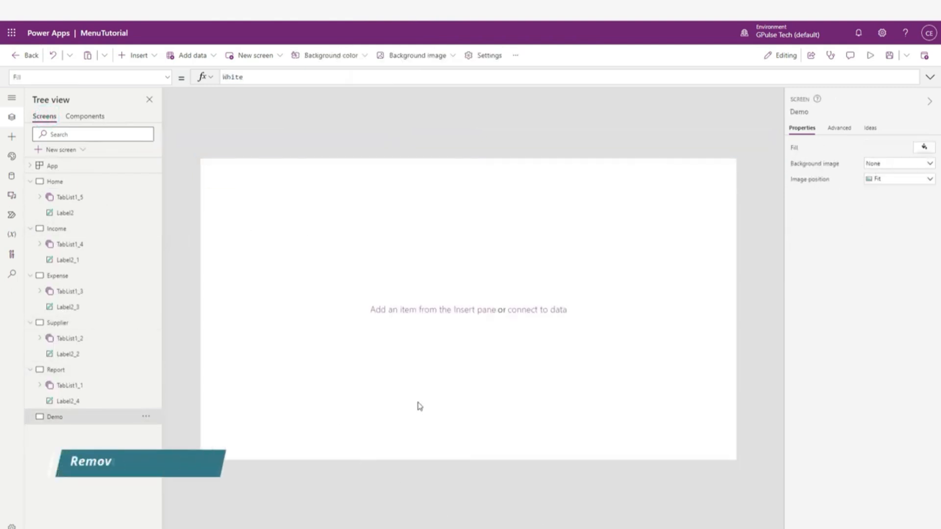
{"action": "left_click", "coordinate": [34, 322]}
{"action": "left_click", "coordinate": [67, 338]}
{"action": "key", "text": "Delete"}
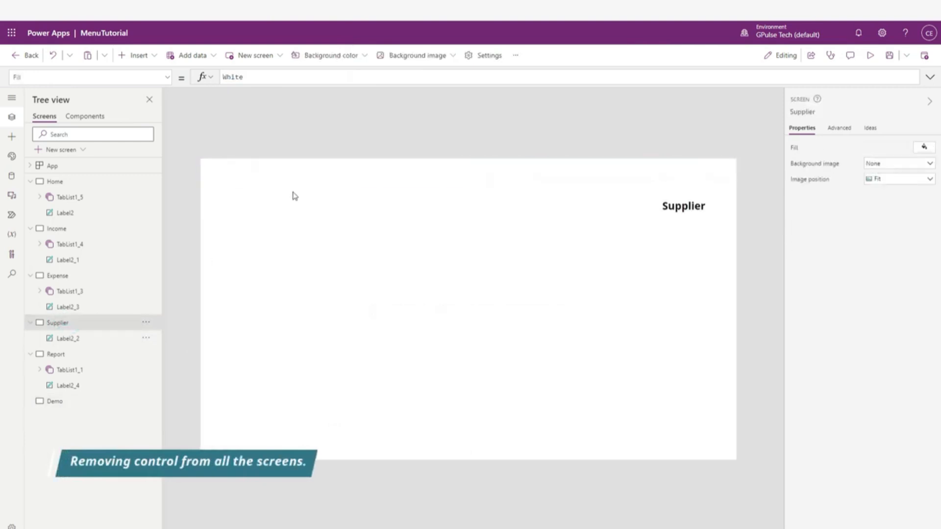
Delete the tab list controls from the Expense and Income screens
{"action": "left_click", "coordinate": [90, 276]}
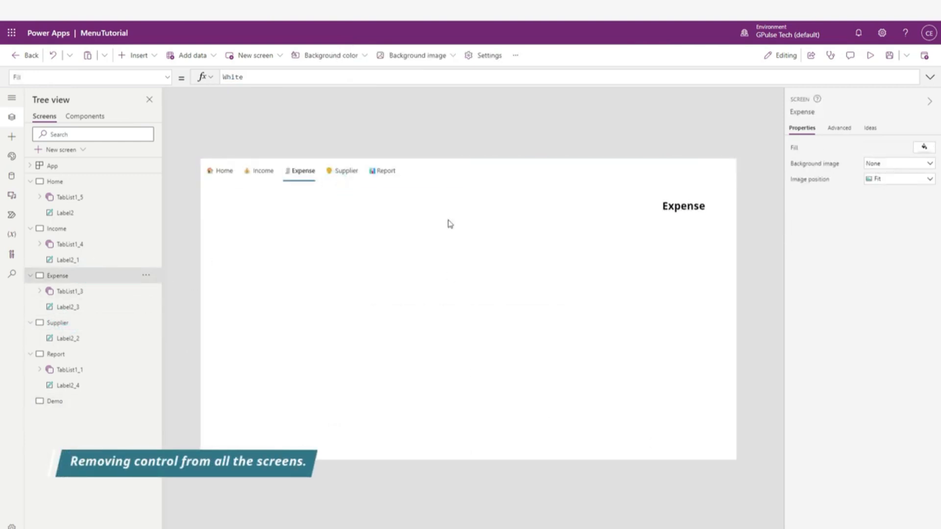
{"action": "left_click", "coordinate": [456, 178]}
{"action": "key", "text": "Delete"}
{"action": "left_click", "coordinate": [61, 229]}
{"action": "left_click", "coordinate": [388, 173]}
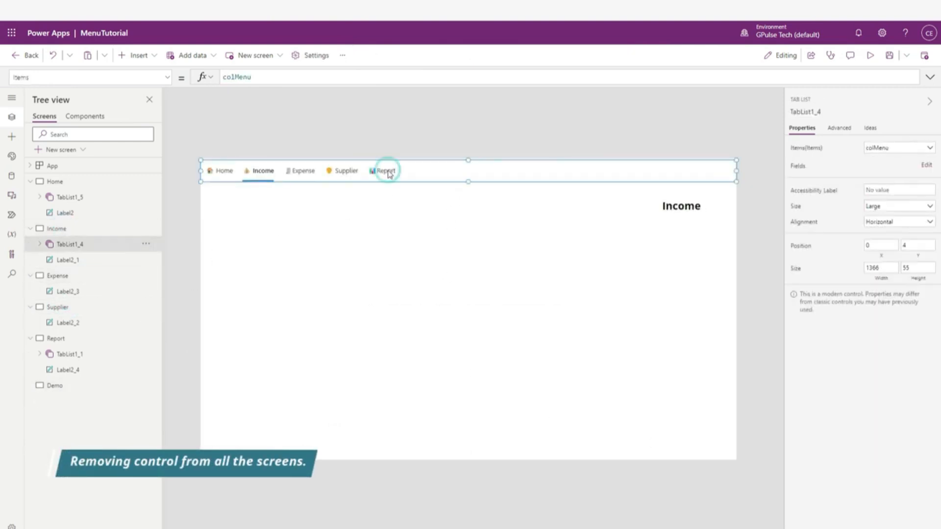
{"action": "key", "text": "Delete"}
Delete the tab list controls from the Home and Report screens
{"action": "left_click", "coordinate": [93, 183]}
{"action": "left_click", "coordinate": [401, 174]}
{"action": "key", "text": "Delete"}
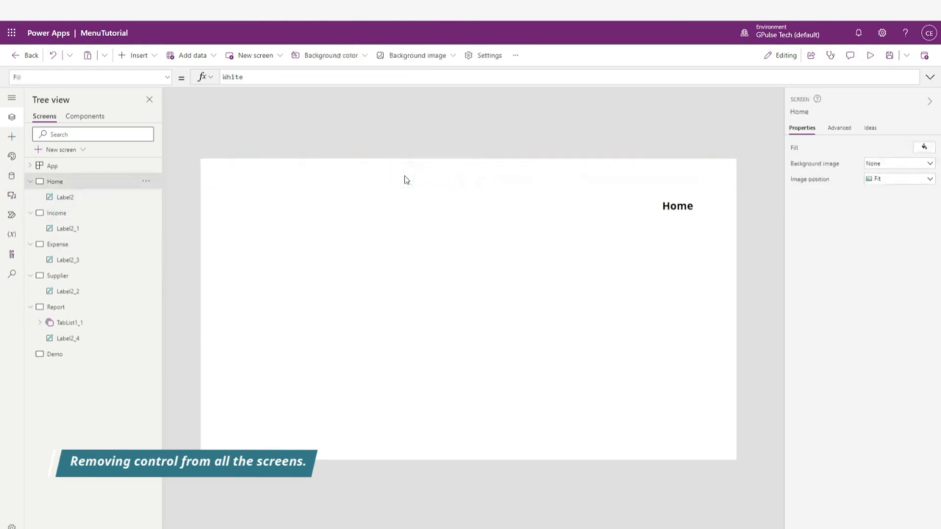
{"action": "left_click", "coordinate": [54, 308]}
{"action": "left_click", "coordinate": [212, 249]}
{"action": "key", "text": "Delete"}
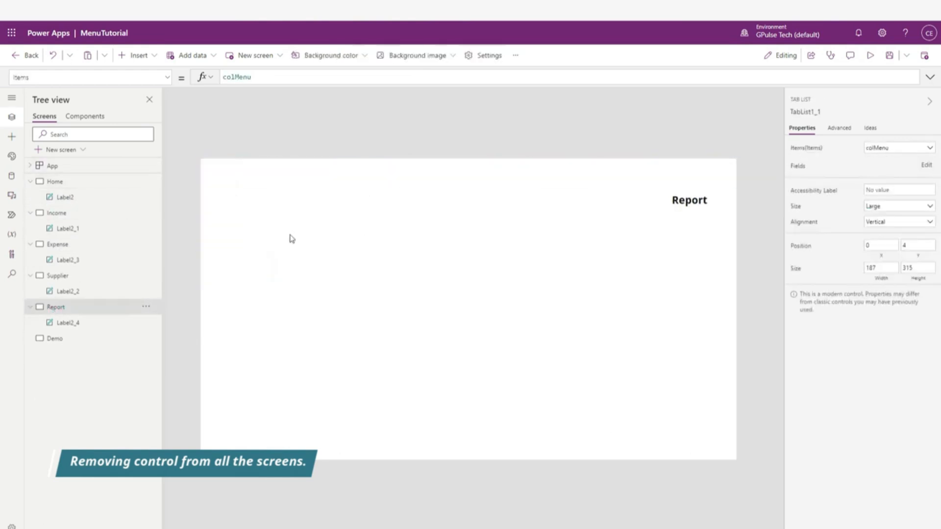
Insert the custom Menu_ModernTabList component on the Home screen
{"action": "left_click", "coordinate": [54, 182]}
{"action": "left_click", "coordinate": [12, 136]}
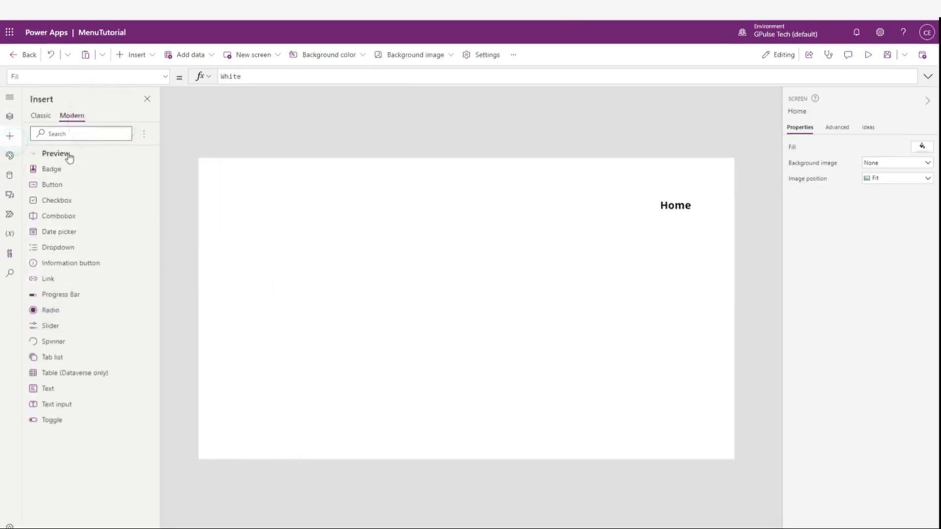
{"action": "left_click", "coordinate": [40, 116]}
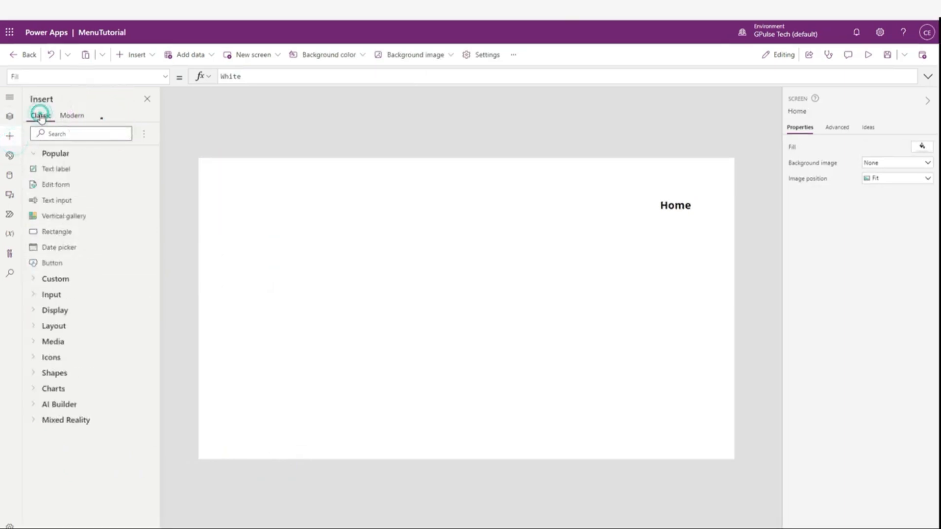
{"action": "left_click", "coordinate": [50, 281]}
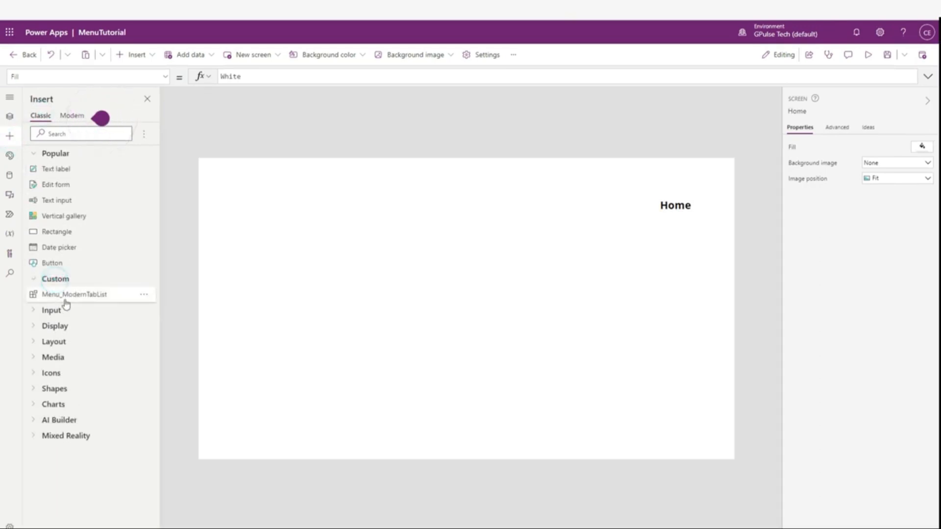
{"action": "left_click", "coordinate": [70, 296]}
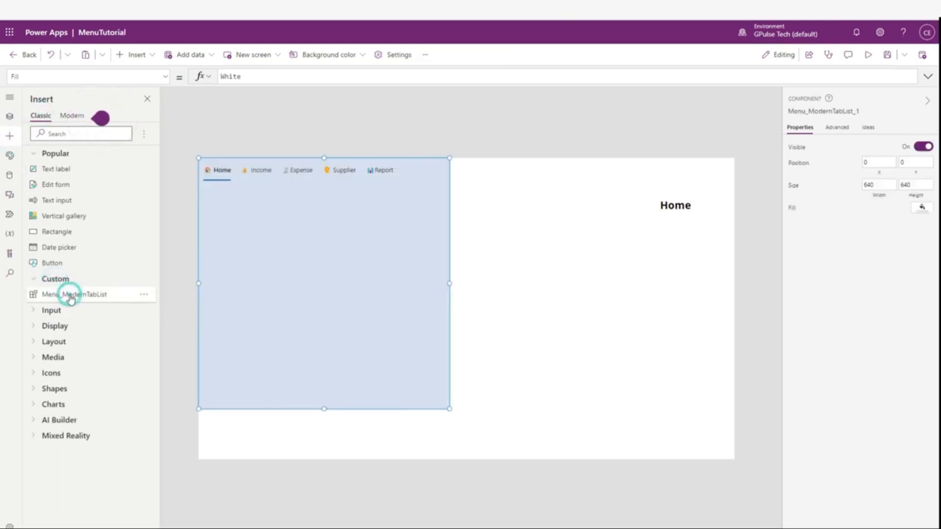
{"action": "left_click", "coordinate": [508, 290]}
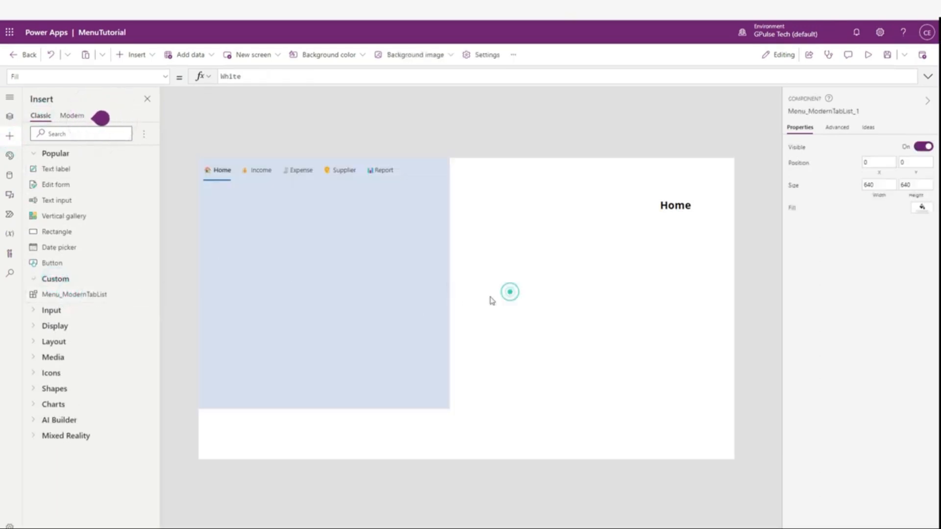
Resize the menu component on the Home screen to a full-width strip, 1366 wide and about 66 high
{"action": "left_click", "coordinate": [370, 280]}
{"action": "left_click_drag", "start_coordinate": [324, 407], "coordinate": [353, 183]}
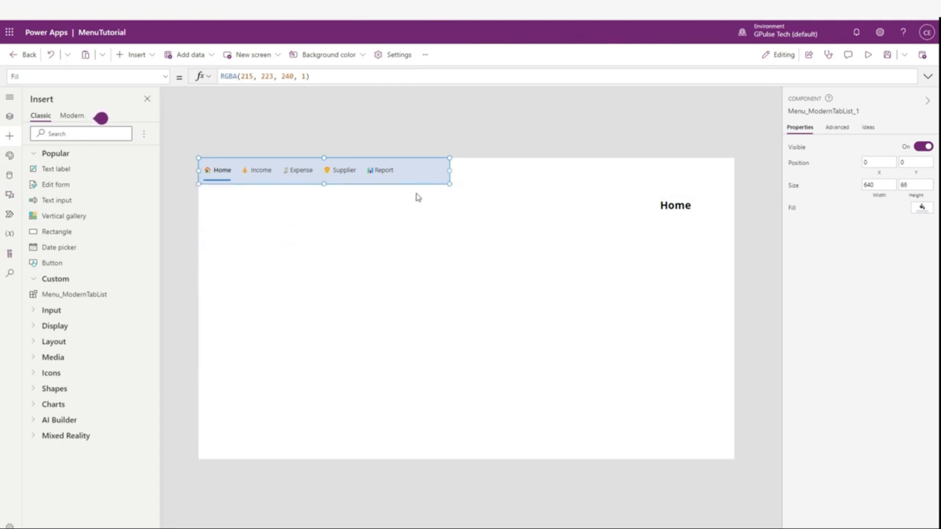
{"action": "left_click_drag", "start_coordinate": [450, 170], "coordinate": [594, 170]}
{"action": "left_click_drag", "start_coordinate": [691, 176], "coordinate": [736, 172]}
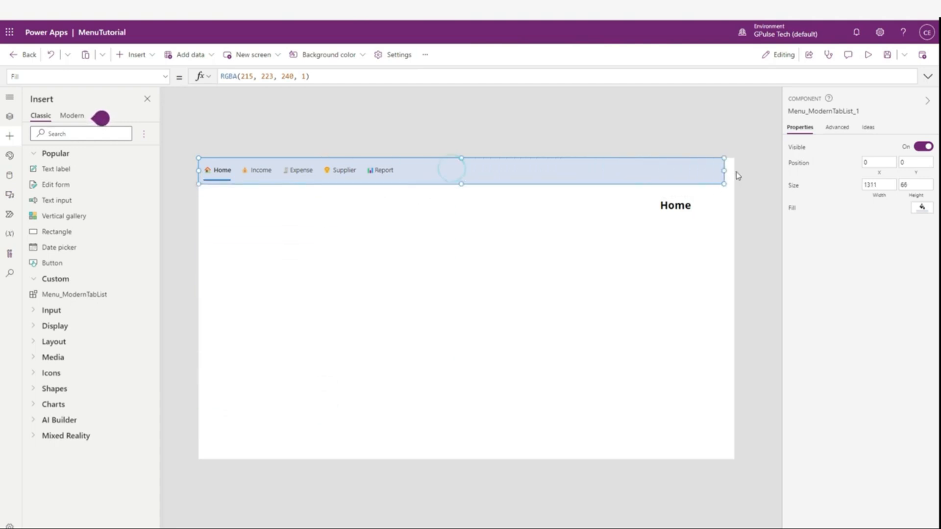
{"action": "left_click", "coordinate": [569, 252]}
Copy the menu component from the Home screen and paste it onto the Income screen
{"action": "left_click", "coordinate": [543, 177]}
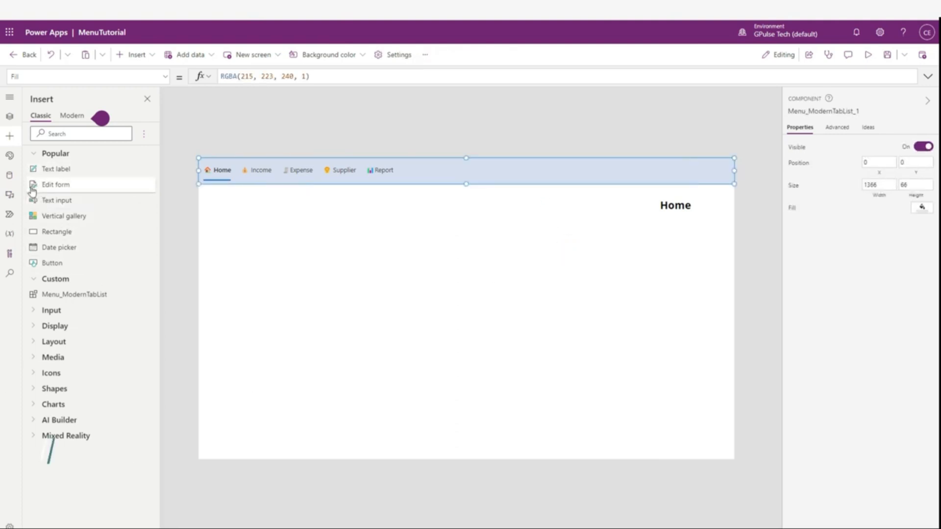
{"action": "left_click", "coordinate": [9, 116]}
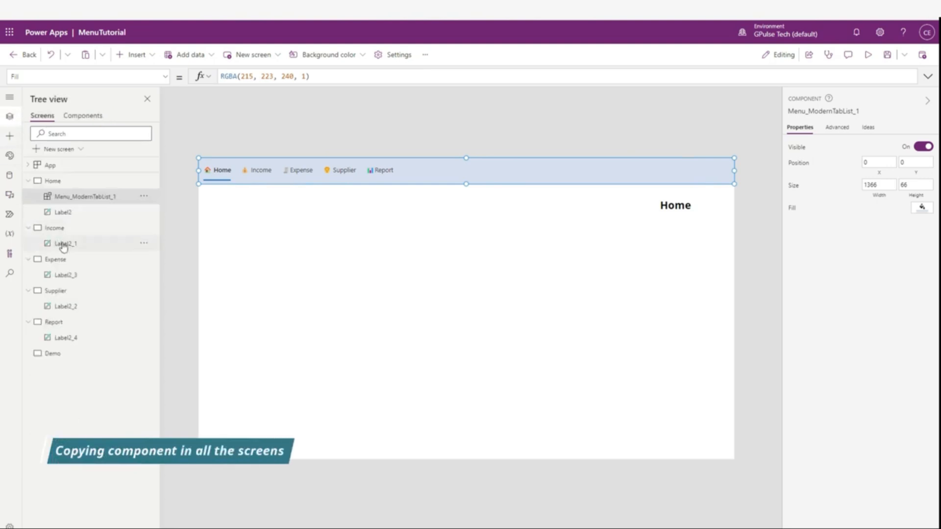
{"action": "left_click", "coordinate": [63, 228]}
{"action": "key", "text": "ctrl+v"}
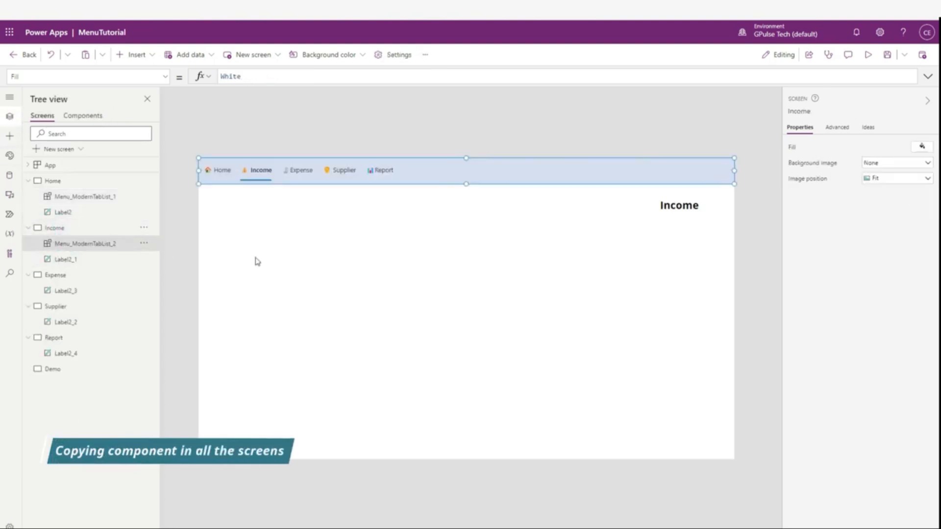
Paste the copied menu component onto the Expense, Supplier and Report screens
{"action": "left_click", "coordinate": [55, 275]}
{"action": "key", "text": "ctrl+v"}
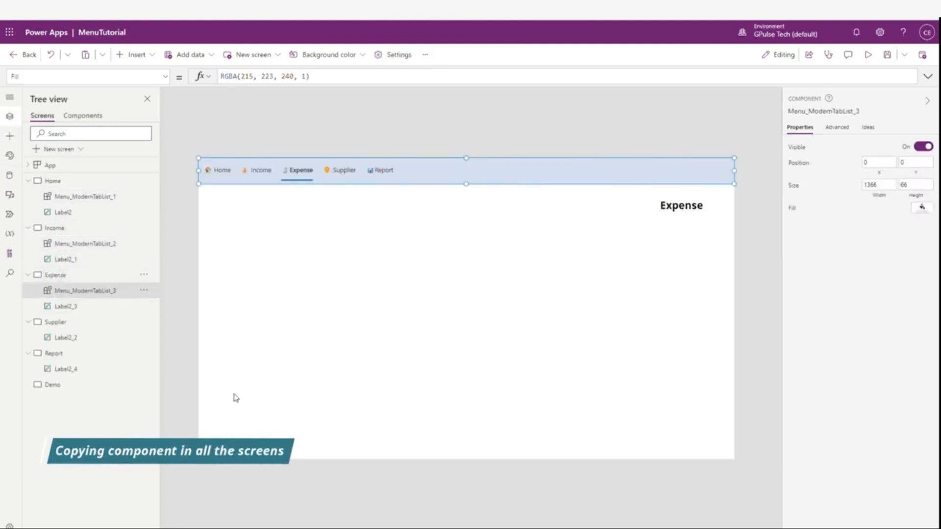
{"action": "left_click", "coordinate": [55, 322]}
{"action": "key", "text": "ctrl+v"}
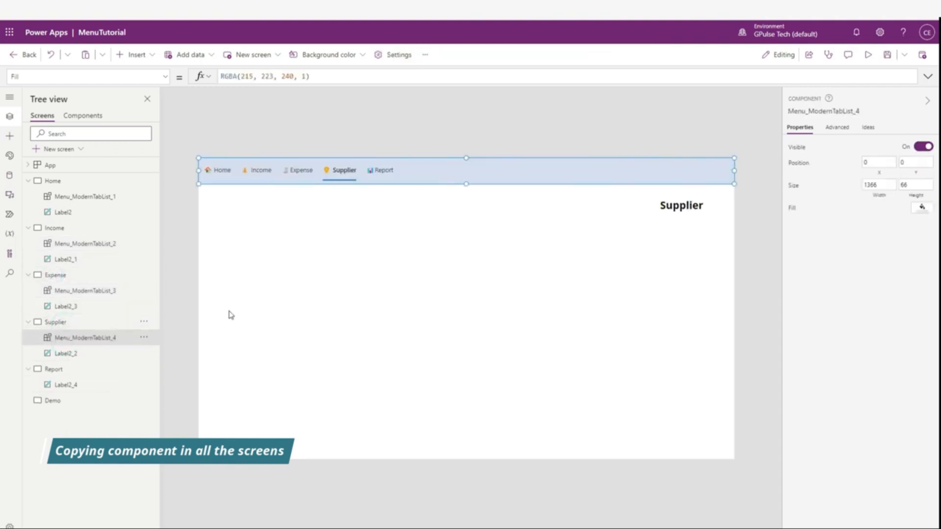
{"action": "left_click", "coordinate": [55, 369]}
{"action": "key", "text": "ctrl+v"}
Preview the app and test navigation through the Home, Income, Expense, Supplier and Report tabs, then return to editing
{"action": "left_click", "coordinate": [869, 54]}
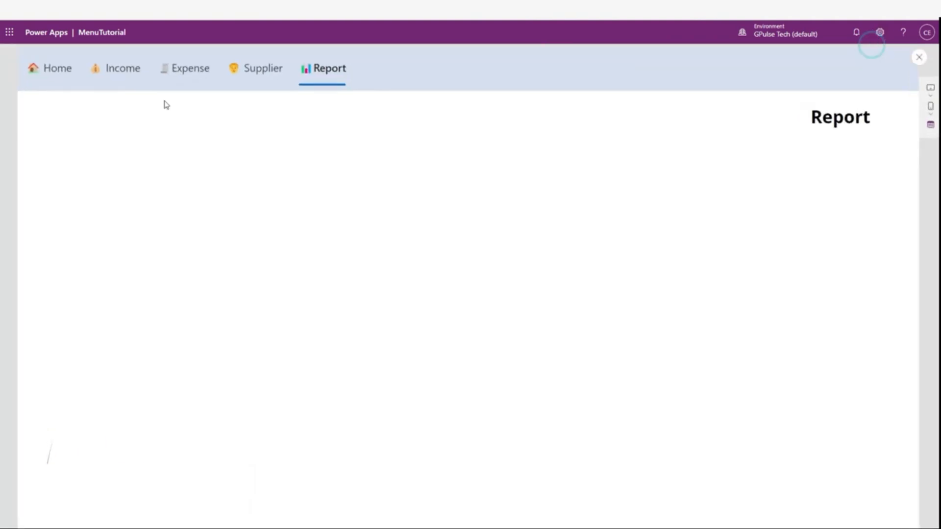
{"action": "left_click", "coordinate": [54, 70]}
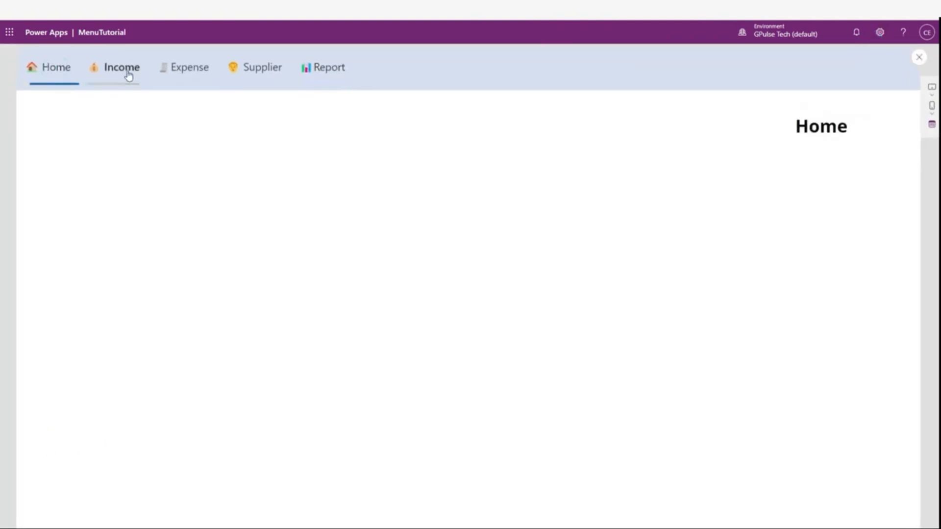
{"action": "left_click", "coordinate": [125, 71]}
{"action": "left_click", "coordinate": [199, 73]}
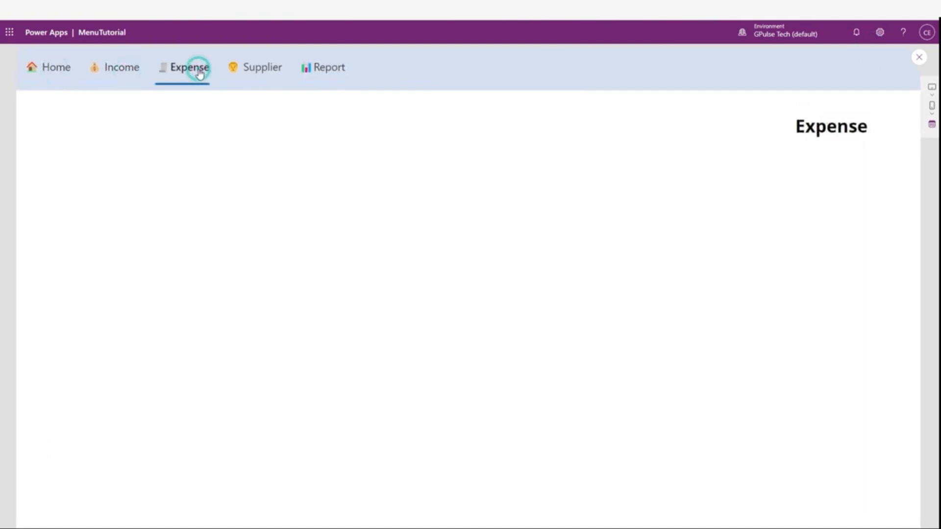
{"action": "left_click", "coordinate": [269, 71]}
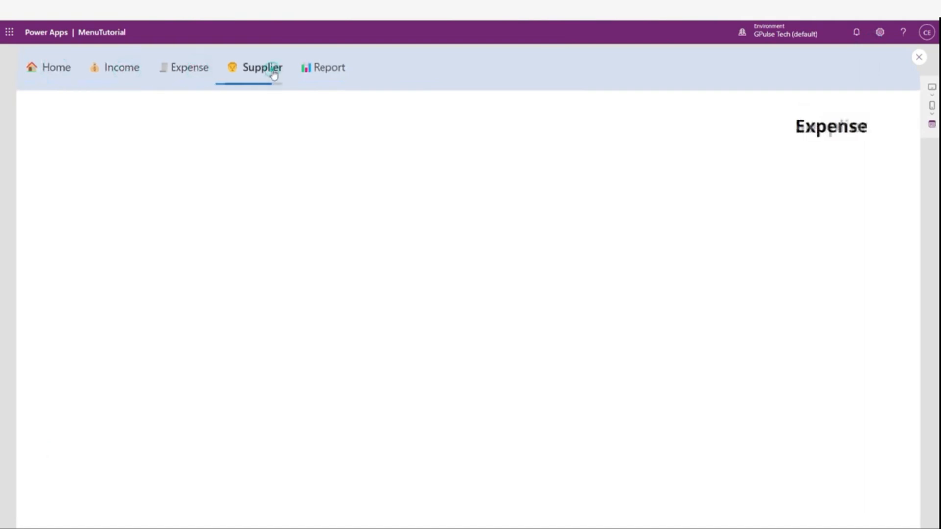
{"action": "left_click", "coordinate": [329, 81]}
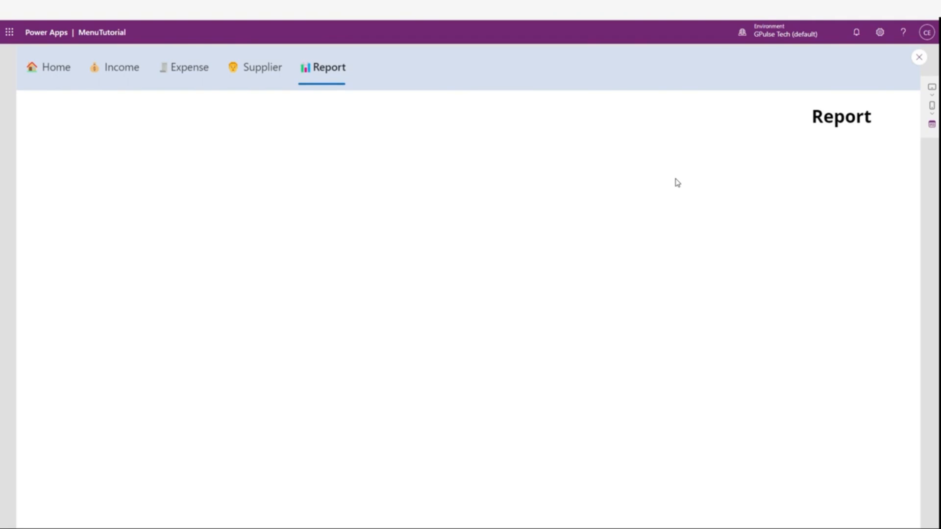
{"action": "left_click", "coordinate": [64, 77]}
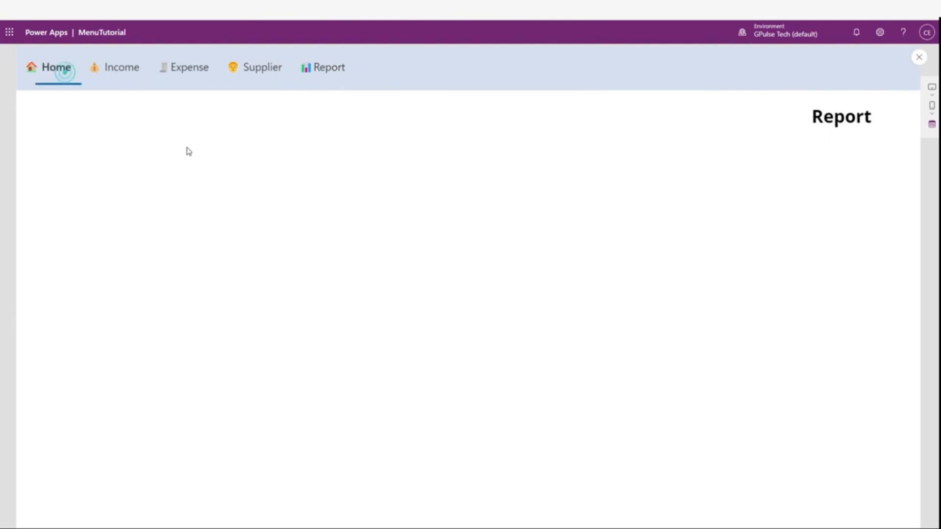
{"action": "left_click", "coordinate": [919, 57]}
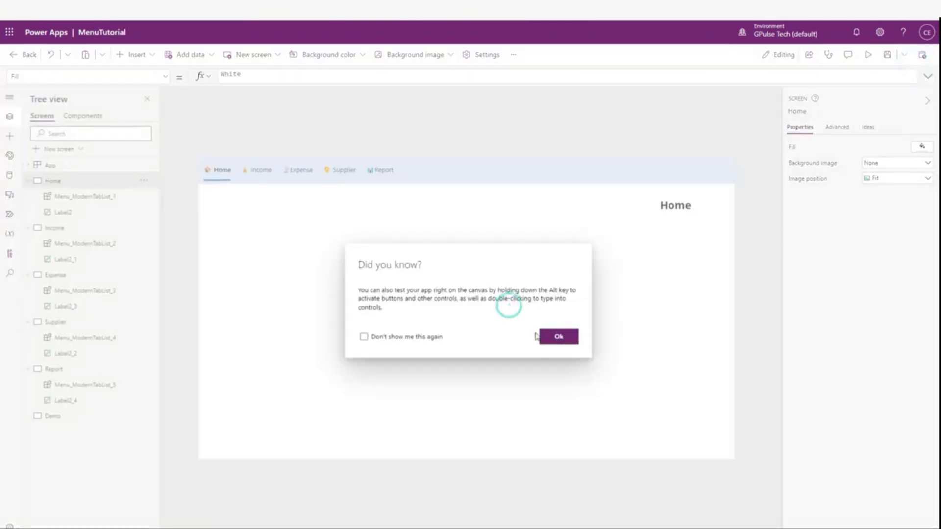
{"action": "left_click", "coordinate": [540, 336]}
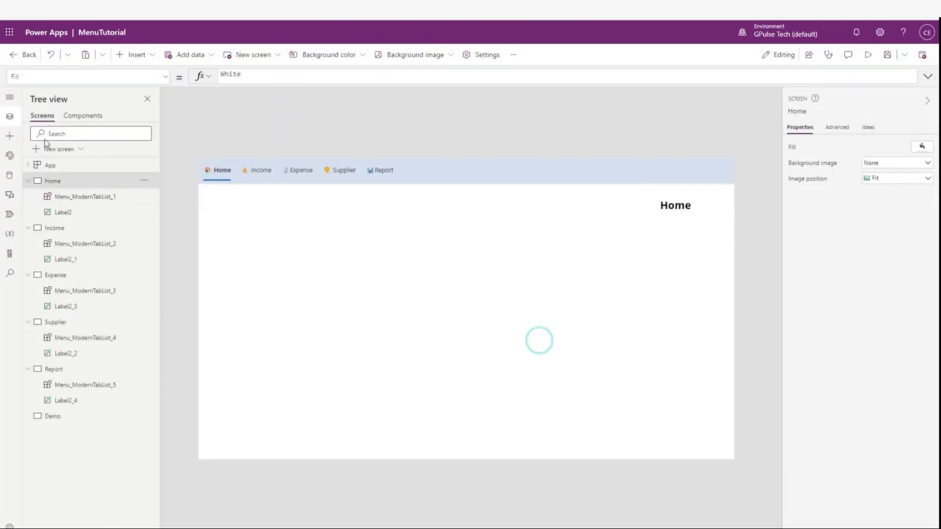
Insert a classic Toggle control on the Home screen, just below the Home title
{"action": "left_click", "coordinate": [10, 135]}
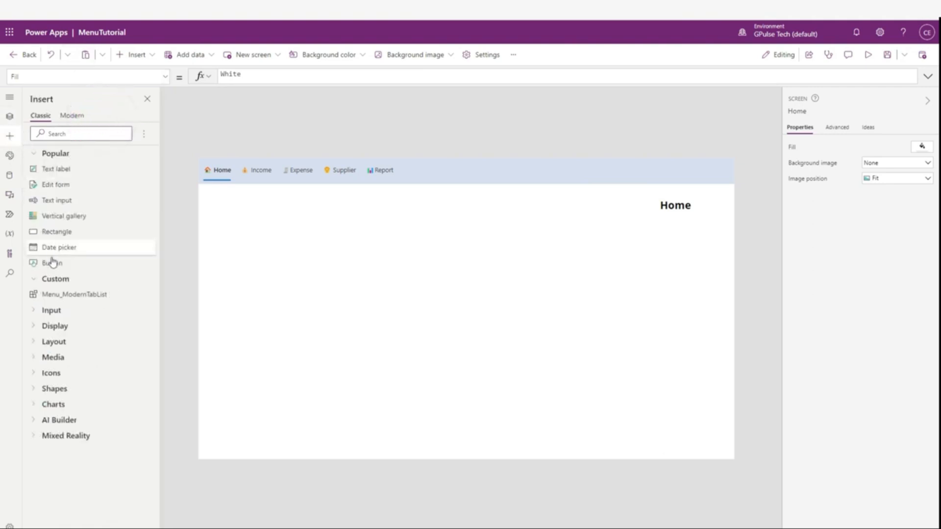
{"action": "left_click", "coordinate": [33, 311]}
{"action": "scroll", "coordinate": [69, 416], "scroll_direction": "down", "scroll_amount": 2}
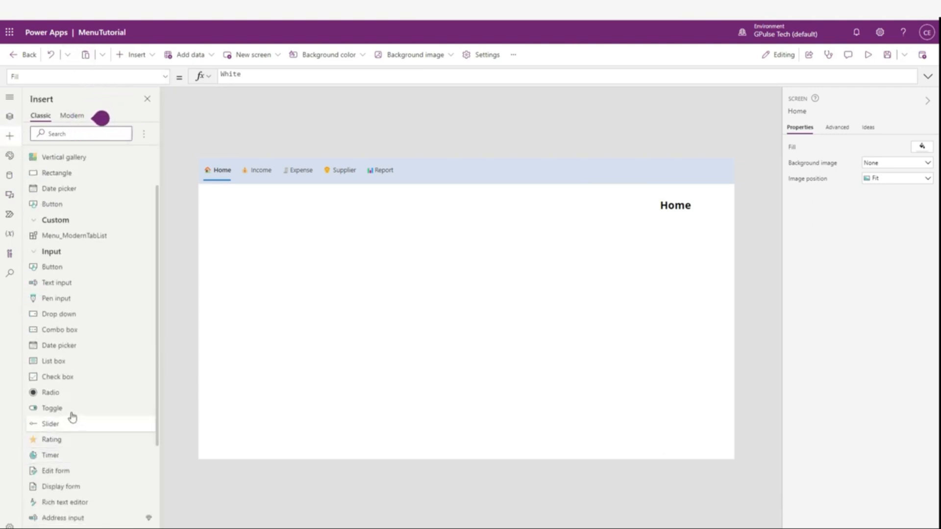
{"action": "left_click_drag", "start_coordinate": [66, 408], "coordinate": [679, 232]}
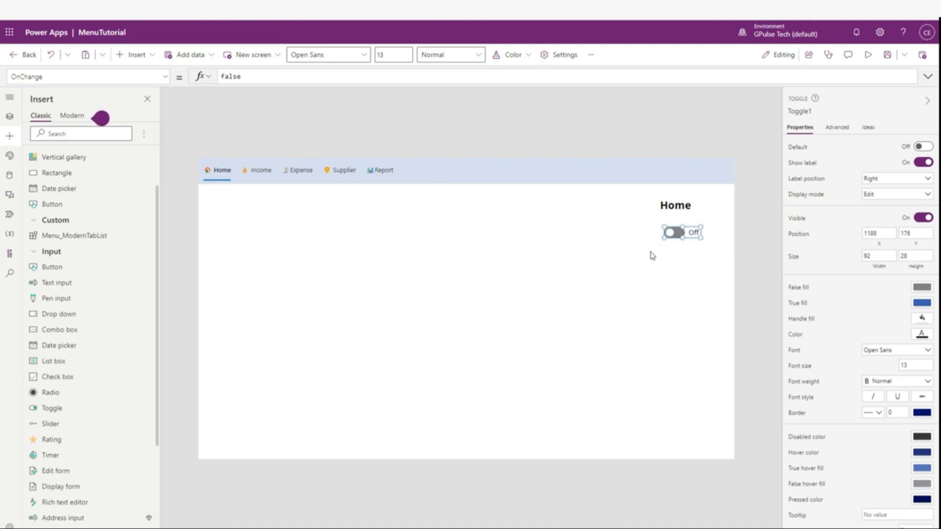
Set the toggle's FalseText property to "Horizontal Menu"
{"action": "left_click", "coordinate": [832, 129]}
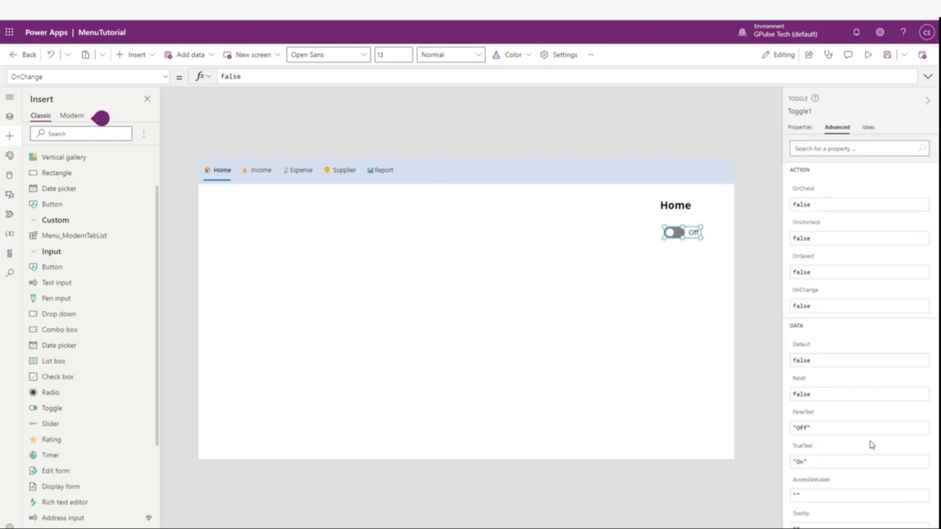
{"action": "scroll", "coordinate": [872, 445], "scroll_direction": "down", "scroll_amount": 3}
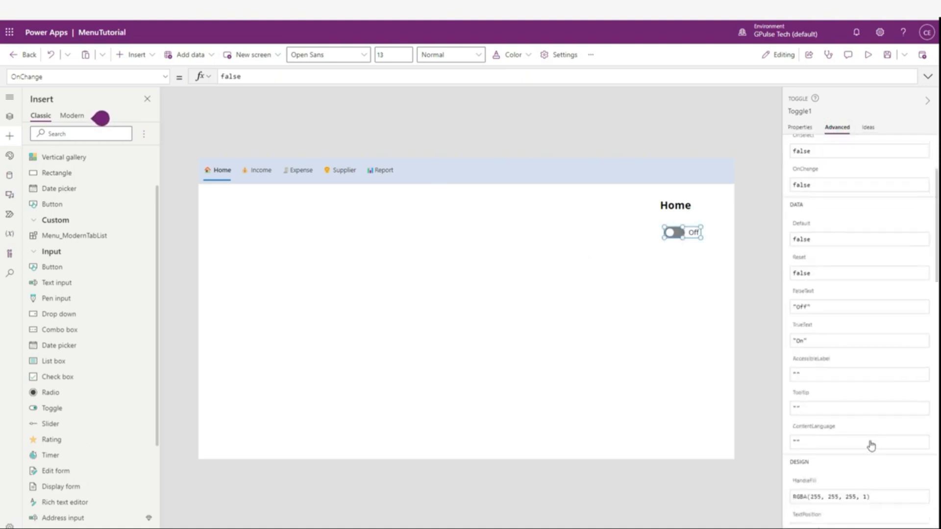
{"action": "left_click", "coordinate": [801, 300]}
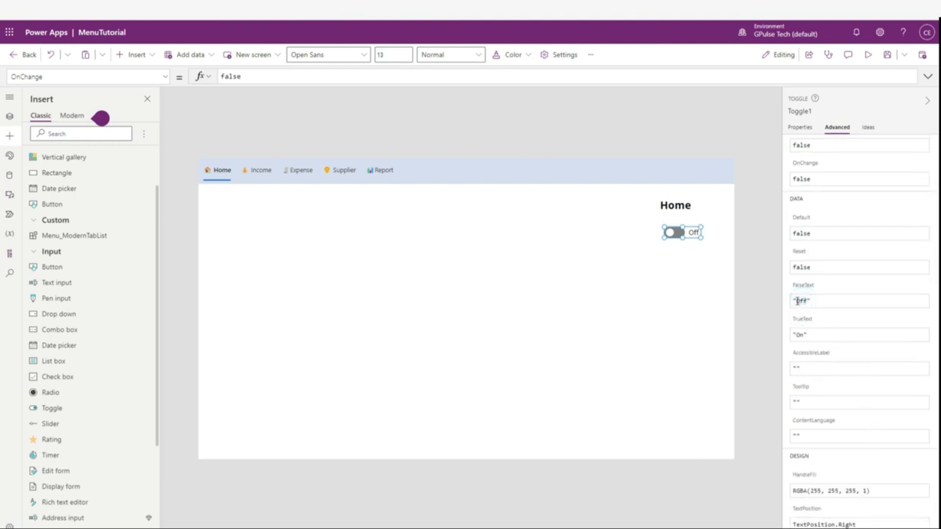
{"action": "double_click", "coordinate": [799, 301]}
{"action": "type", "text": "Horizontal Men"}
{"action": "key", "text": "BackSpace"}
{"action": "type", "text": "u"}
{"action": "left_click", "coordinate": [677, 308]}
Set the toggle's width to 200 and move it to about X 1147, Y 172 so it fits within the screen
{"action": "left_click", "coordinate": [686, 240]}
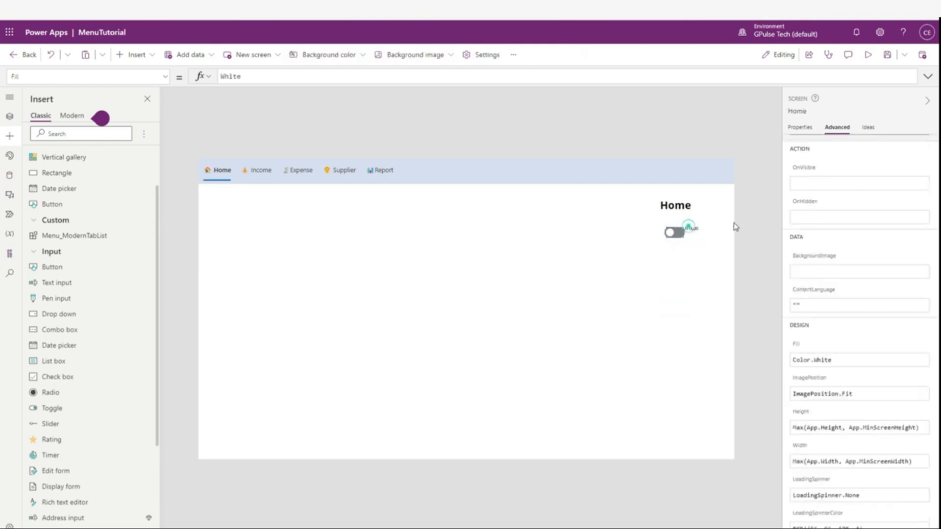
{"action": "left_click", "coordinate": [693, 236]}
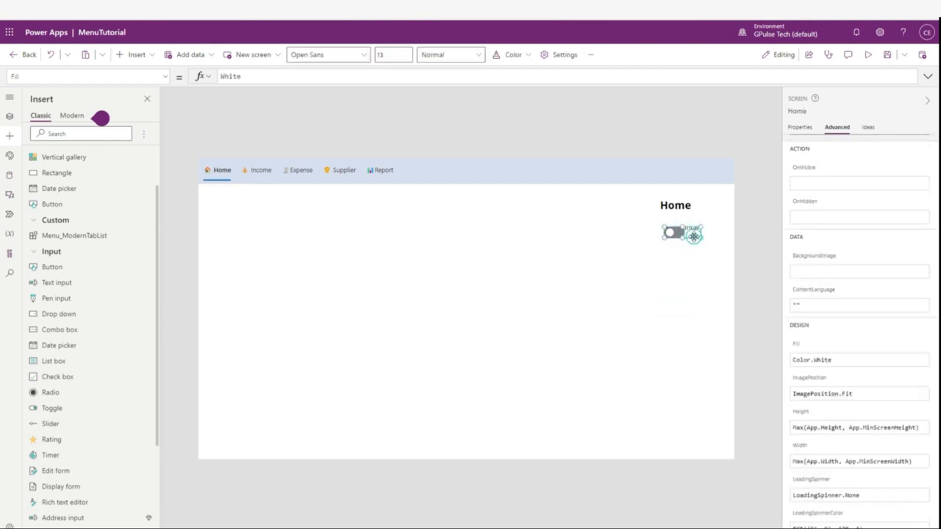
{"action": "left_click", "coordinate": [800, 127]}
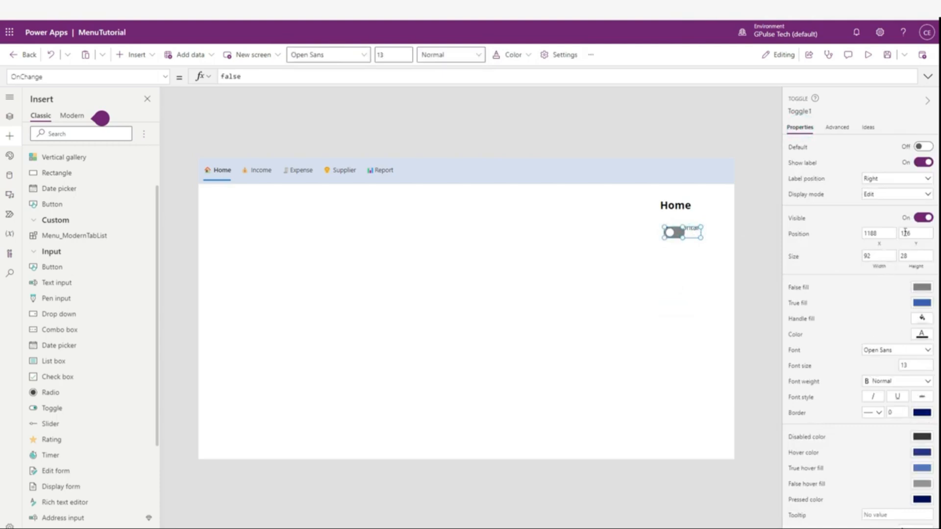
{"action": "left_click", "coordinate": [882, 256]}
{"action": "type", "text": "200"}
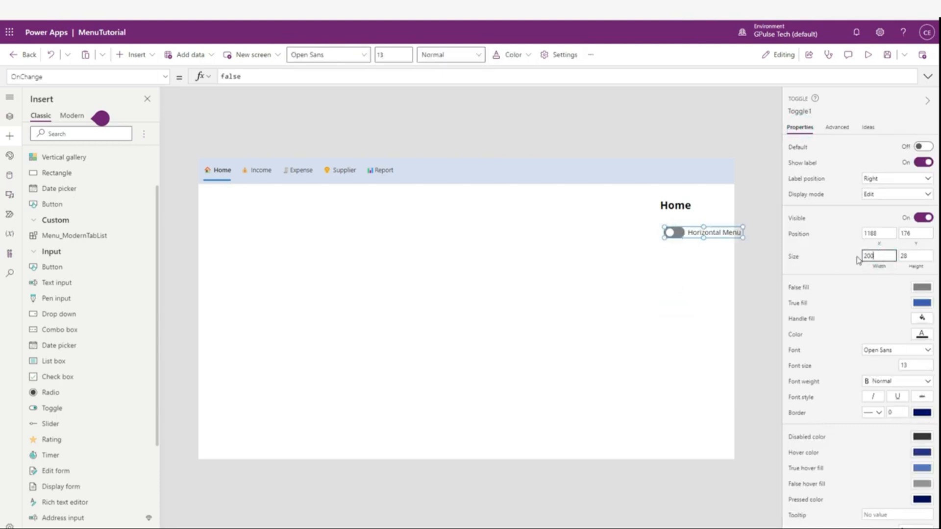
{"action": "left_click", "coordinate": [722, 235]}
{"action": "left_click_drag", "start_coordinate": [722, 236], "coordinate": [706, 233]}
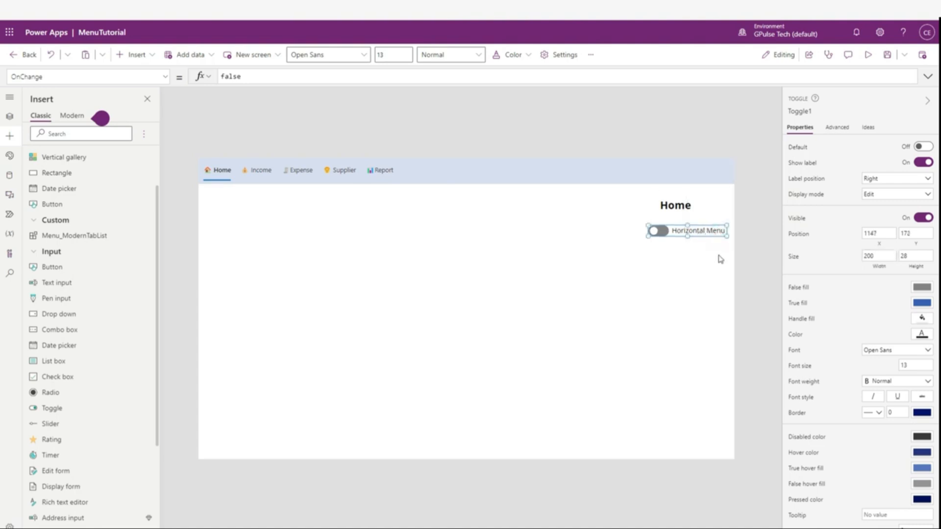
Set the toggle's TrueText property to "Vertical Menu"
{"action": "left_click", "coordinate": [838, 129]}
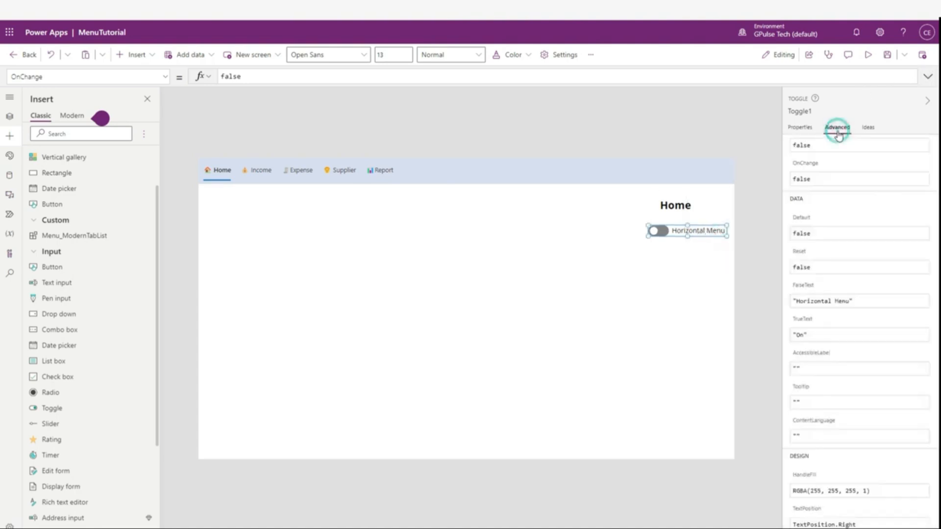
{"action": "left_click", "coordinate": [799, 335]}
{"action": "key", "text": "Left"}
{"action": "type", "text": "\"Vertica"}
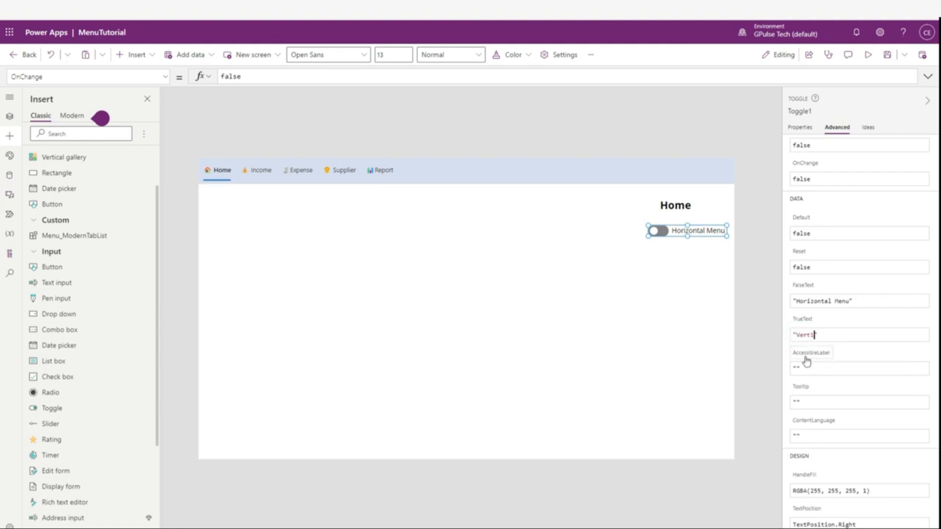
{"action": "type", "text": "lMenu"}
{"action": "key", "text": "Left"}
{"action": "key", "text": "Left"}
{"action": "key", "text": "Return"}
{"action": "left_click", "coordinate": [660, 277]}
Open the toggle's OnCheck formula in the expanded editor, dismiss the modern controls notice and clear the default formula
{"action": "left_click", "coordinate": [164, 77]}
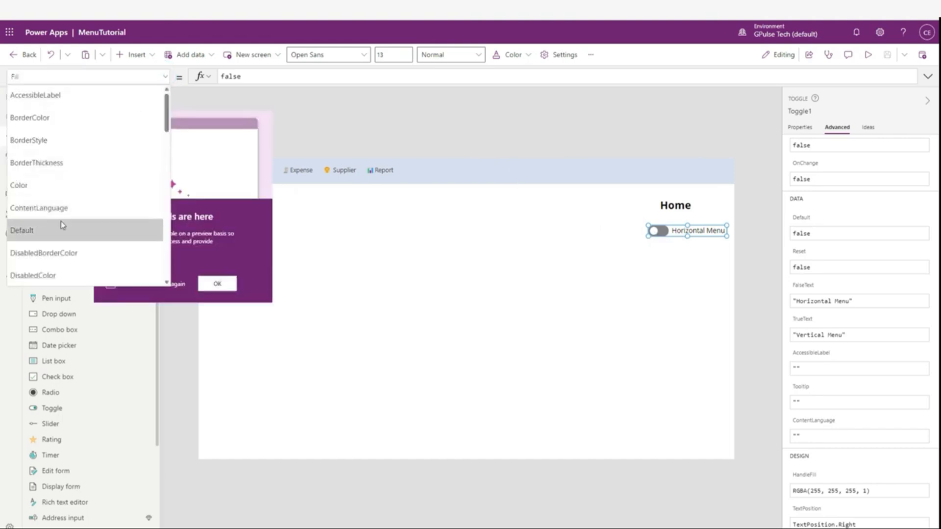
{"action": "scroll", "coordinate": [66, 227], "scroll_direction": "down", "scroll_amount": 3}
{"action": "scroll", "coordinate": [64, 226], "scroll_direction": "down", "scroll_amount": 7}
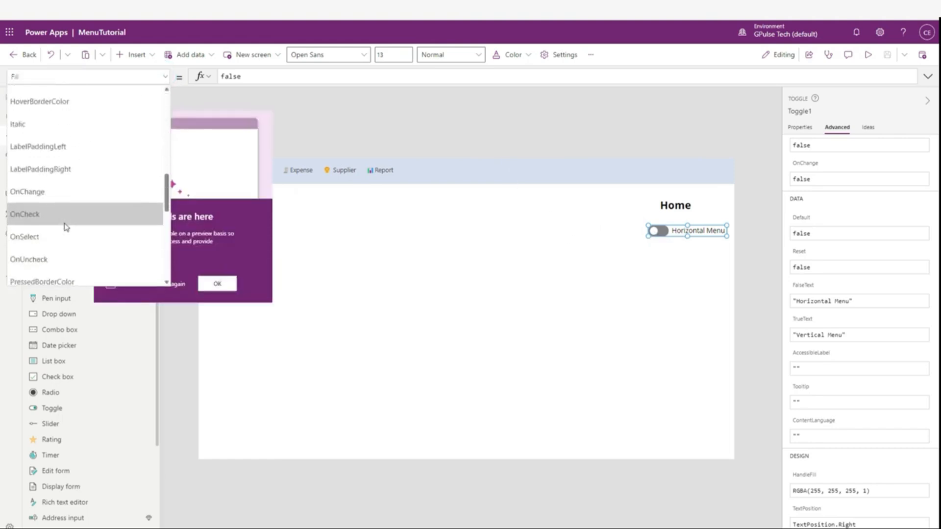
{"action": "left_click", "coordinate": [60, 123]}
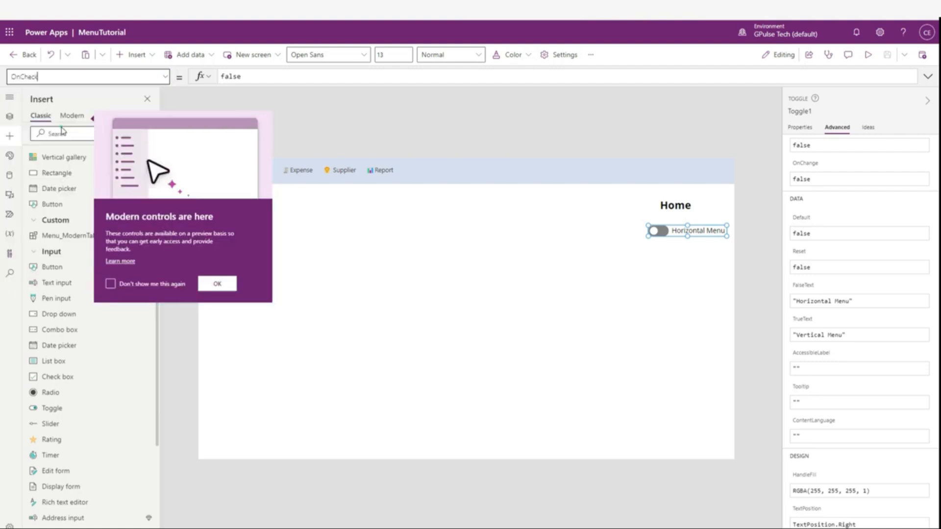
{"action": "left_click_drag", "start_coordinate": [291, 84], "coordinate": [292, 259]}
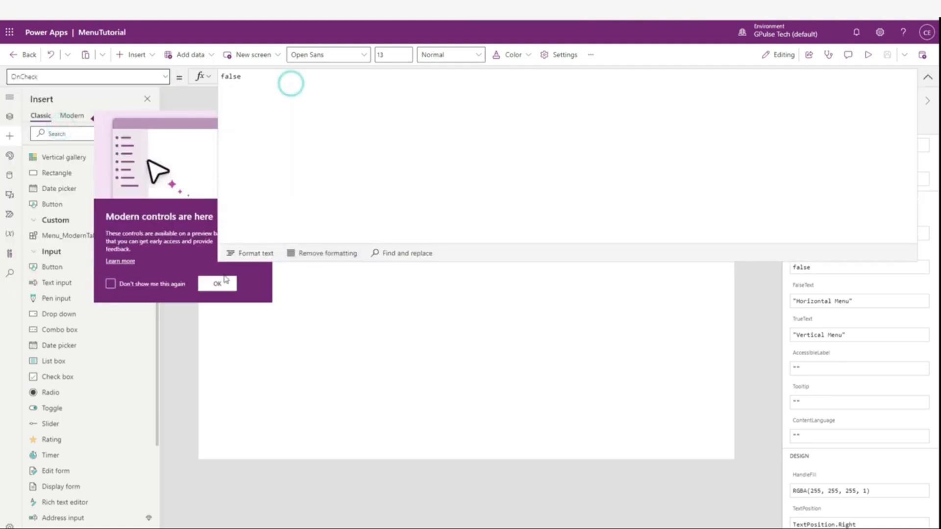
{"action": "left_click", "coordinate": [223, 282]}
{"action": "left_click", "coordinate": [296, 92]}
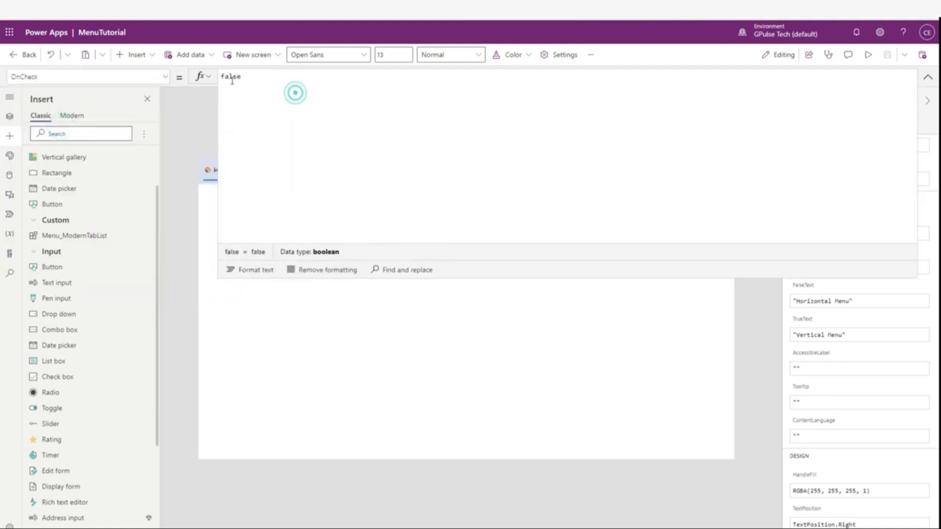
{"action": "left_click_drag", "start_coordinate": [241, 77], "coordinate": [220, 82]}
{"action": "key", "text": "BackSpace"}
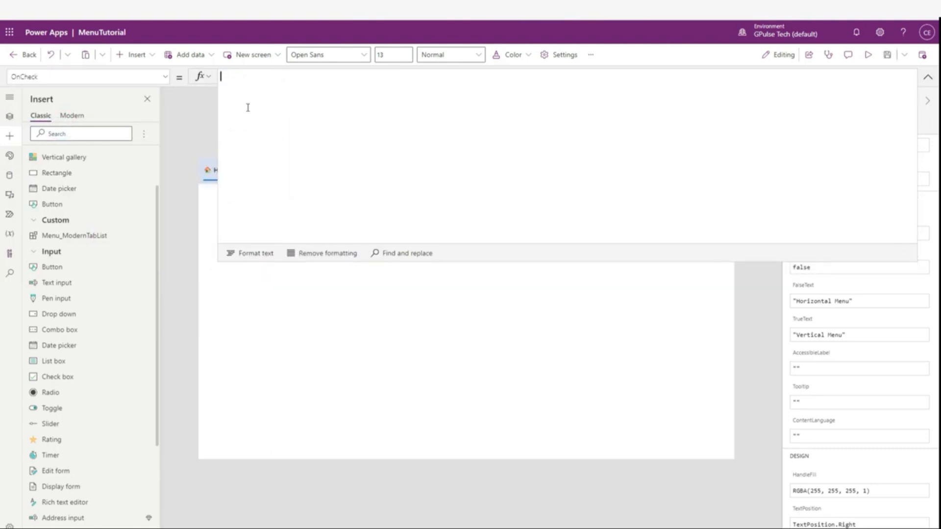
Write a Set(MenuSettings, { }) call with an empty record in the toggle's OnCheck formula, with the braces on separate lines
{"action": "type", "text": "Se"}
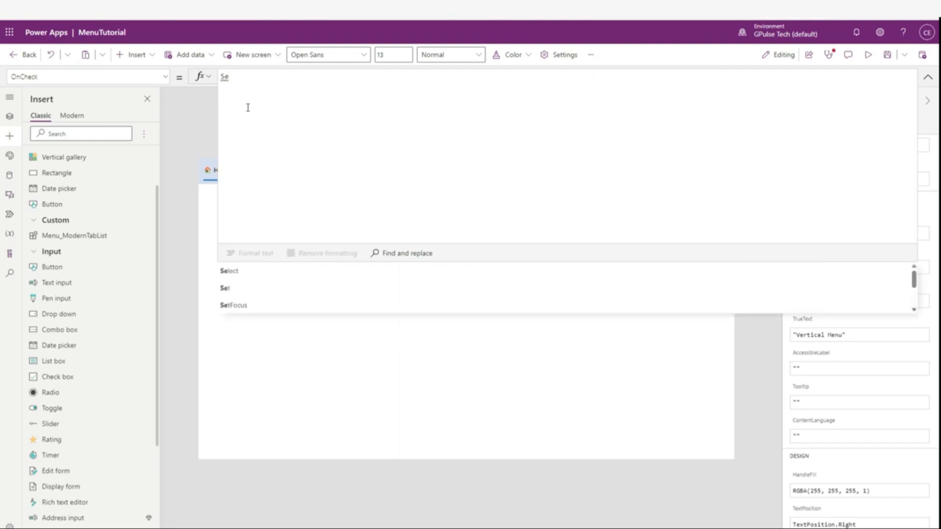
{"action": "type", "text": "t("}
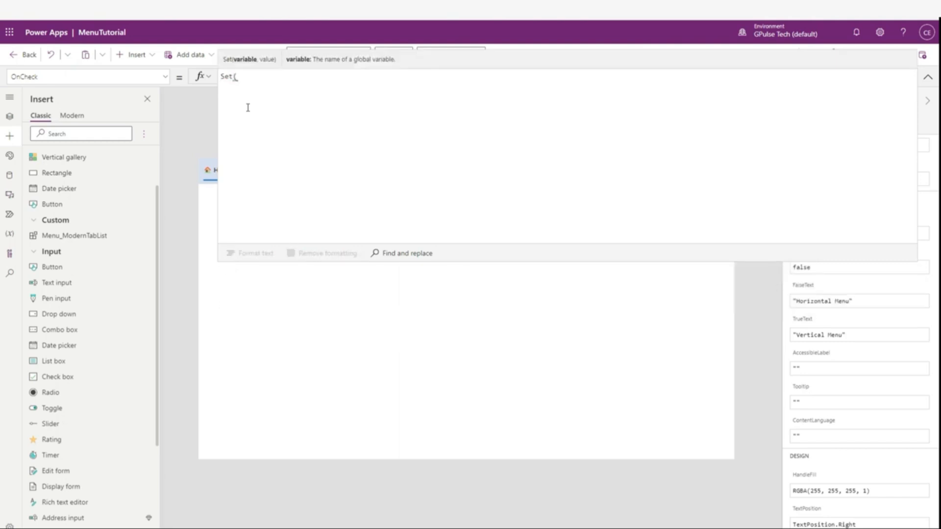
{"action": "type", "text": "Me"}
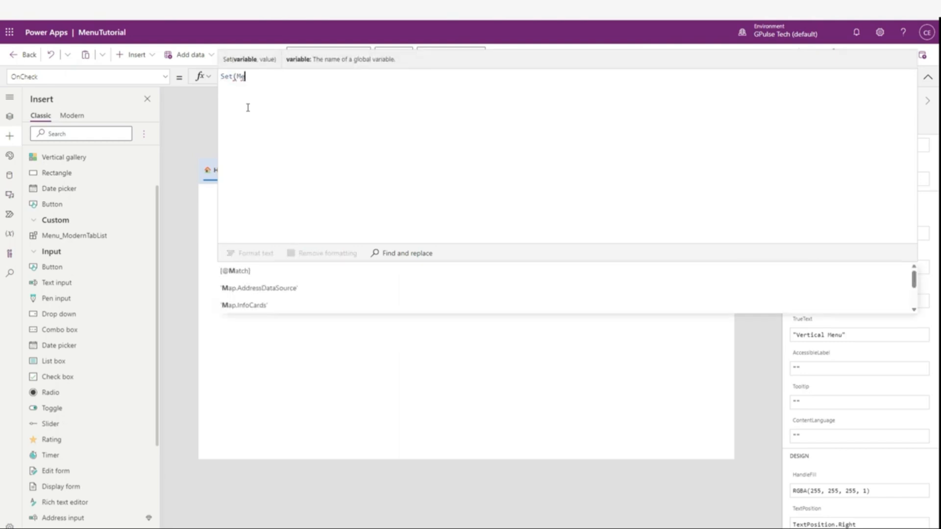
{"action": "type", "text": "nuSettings"}
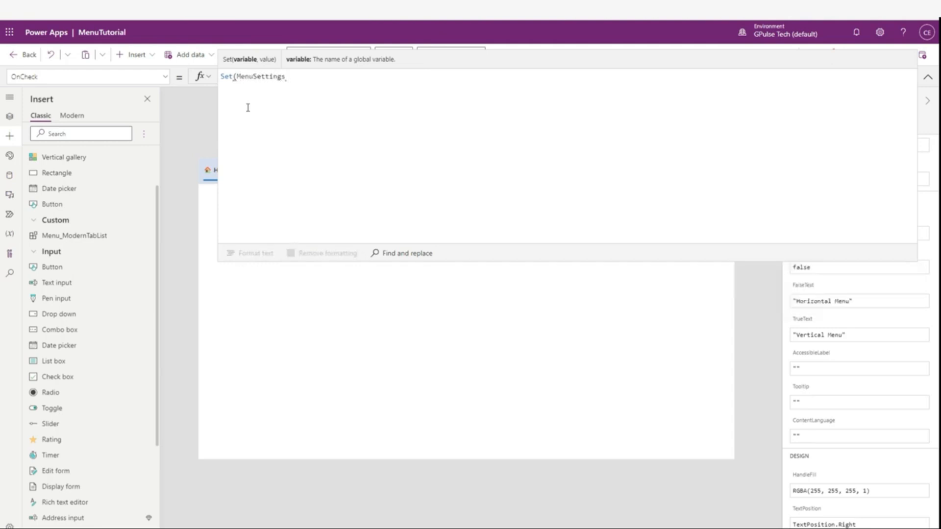
{"action": "type", "text": ","}
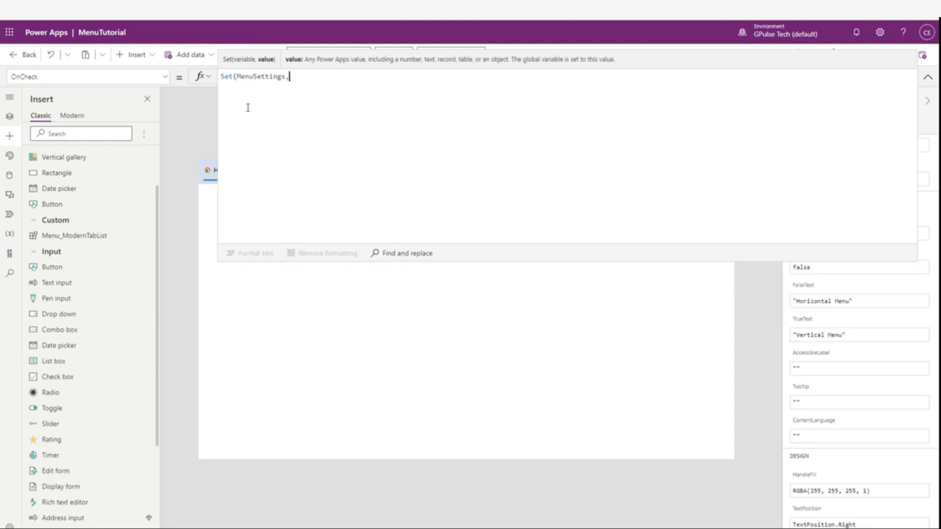
{"action": "key", "text": "Return"}
{"action": "type", "text": "{"}
{"action": "key", "text": "Return"}
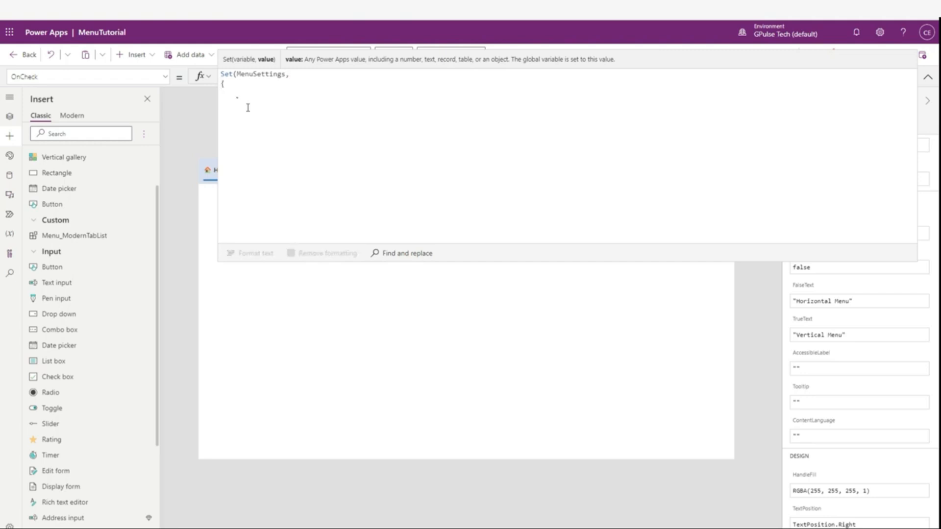
{"action": "type", "text": "}"}
{"action": "key", "text": "Return"}
{"action": "type", "text": ")"}
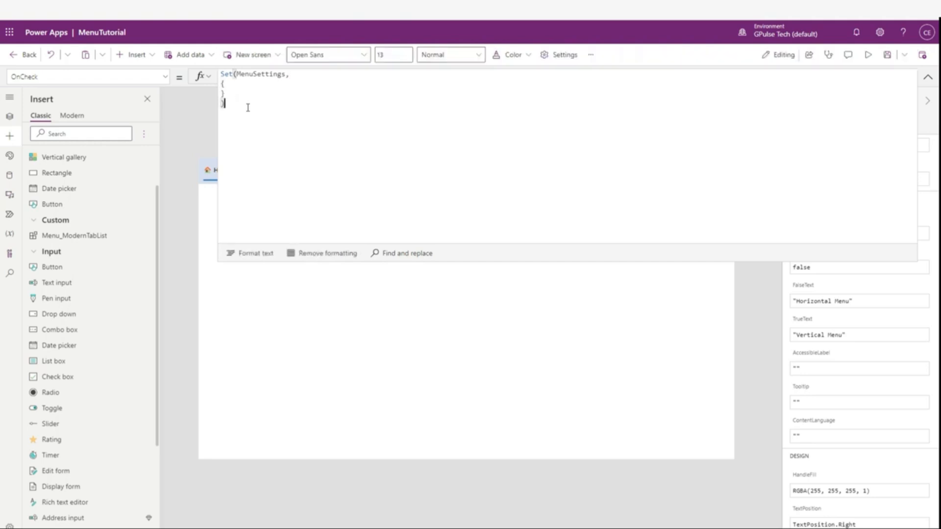
Add the field MenuAlignment:"Vertical" inside the MenuSettings record, followed by a comma and a new line
{"action": "key", "text": "Up"}
{"action": "key", "text": "Up"}
{"action": "key", "text": "Return"}
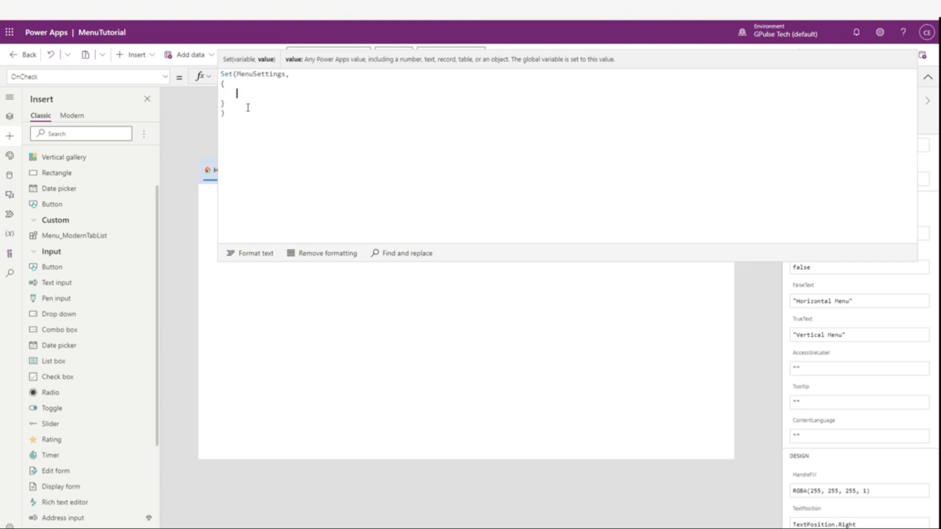
{"action": "type", "text": "M"}
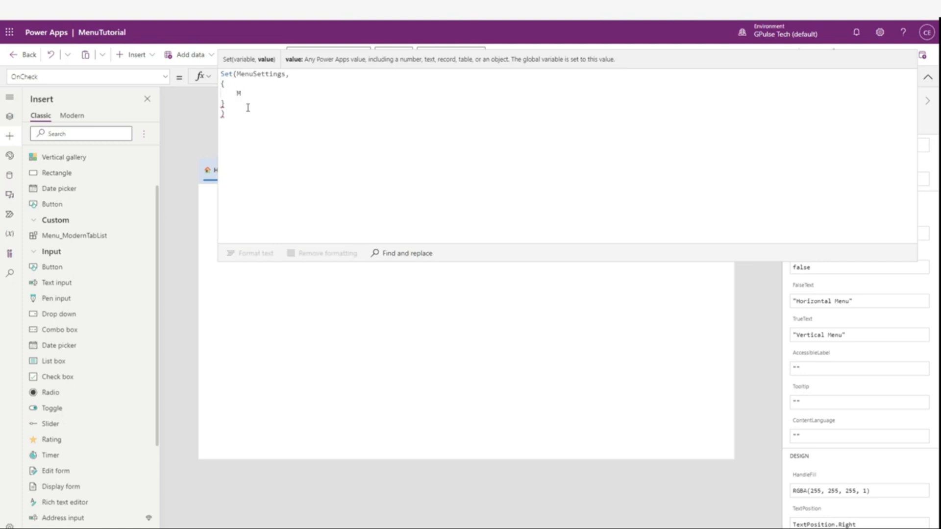
{"action": "type", "text": "enuAlin"}
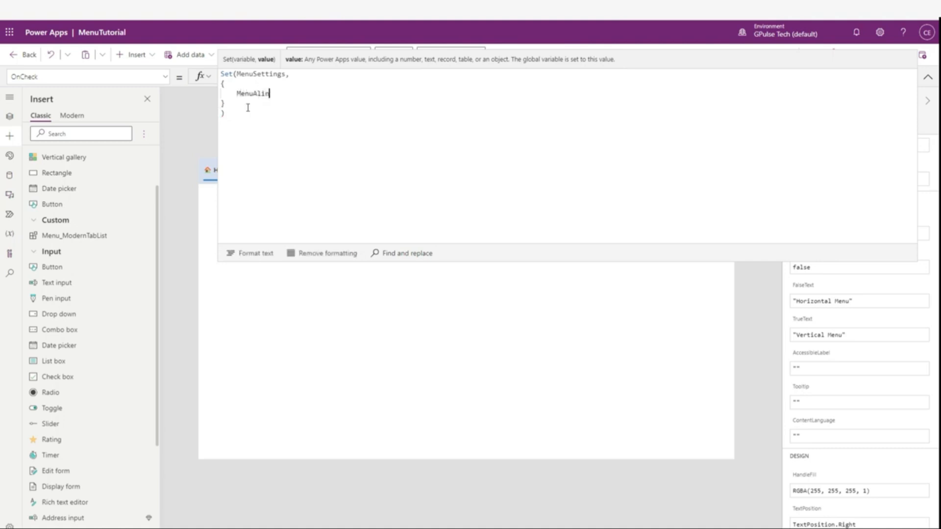
{"action": "type", "text": "gnment"}
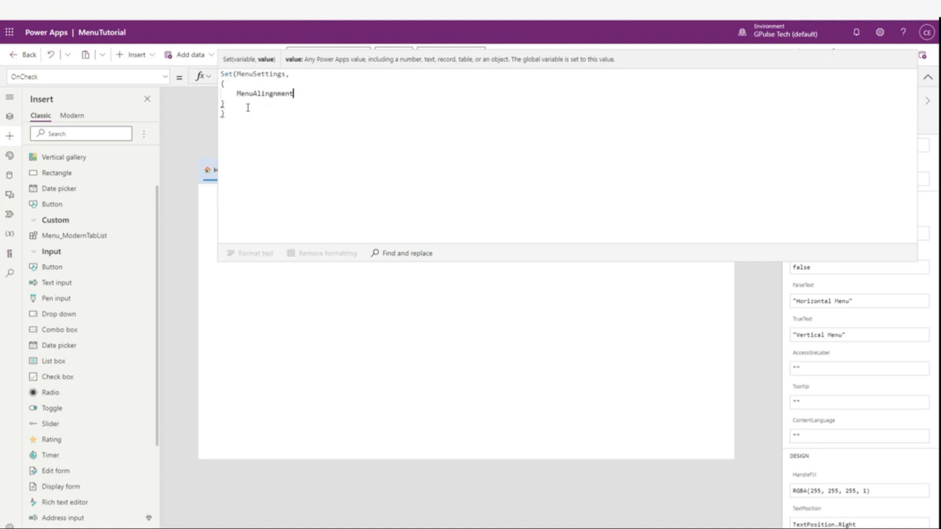
{"action": "key", "text": "Left"}
{"action": "key", "text": "Left"}
{"action": "key", "text": "Left"}
{"action": "key", "text": "BackSpace"}
{"action": "type", "text": ":\""}
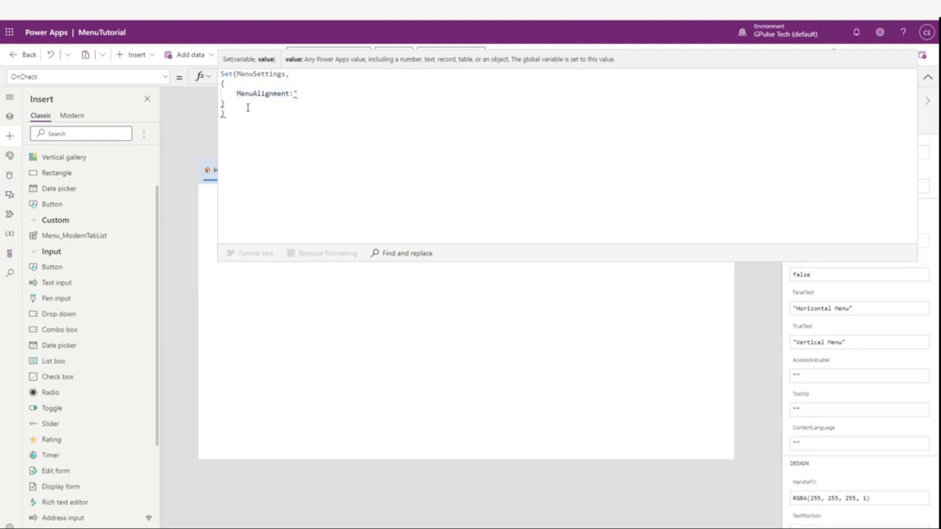
{"action": "type", "text": "Vert"}
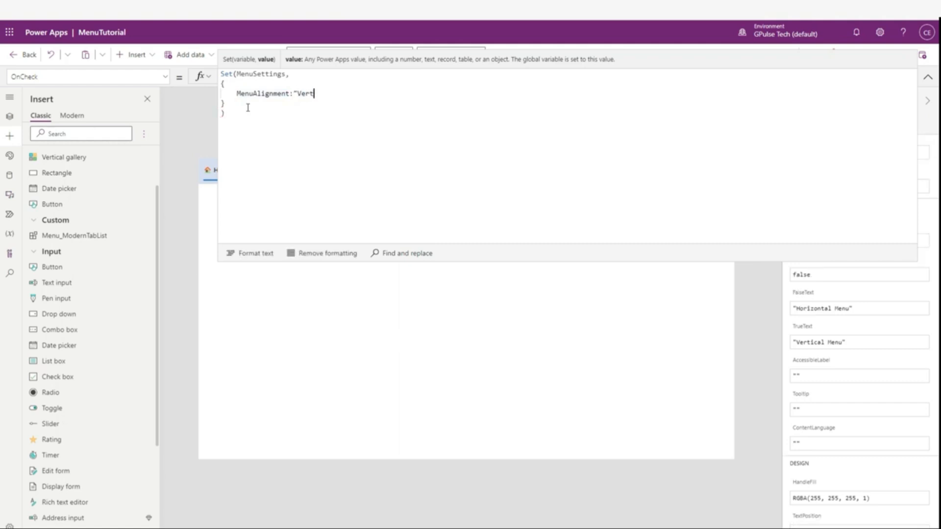
{"action": "type", "text": "ical\""}
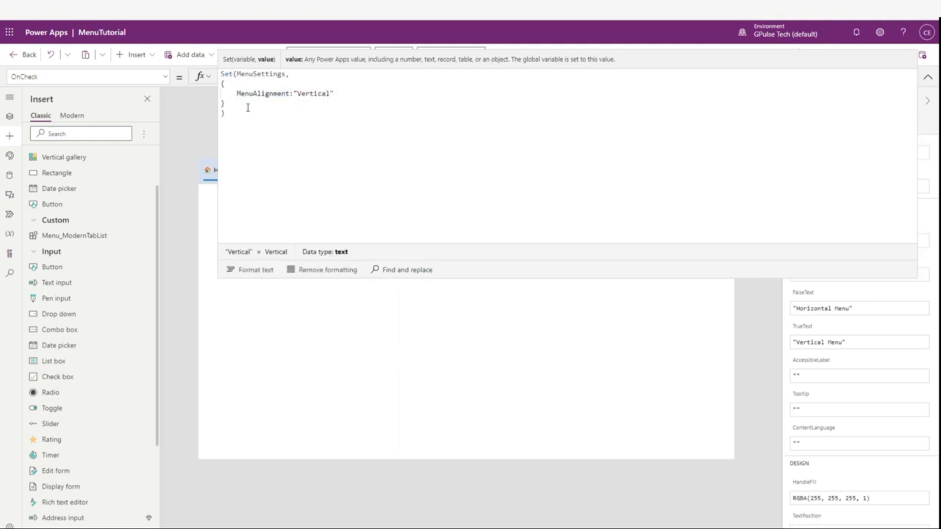
{"action": "type", "text": ","}
{"action": "key", "text": "Return"}
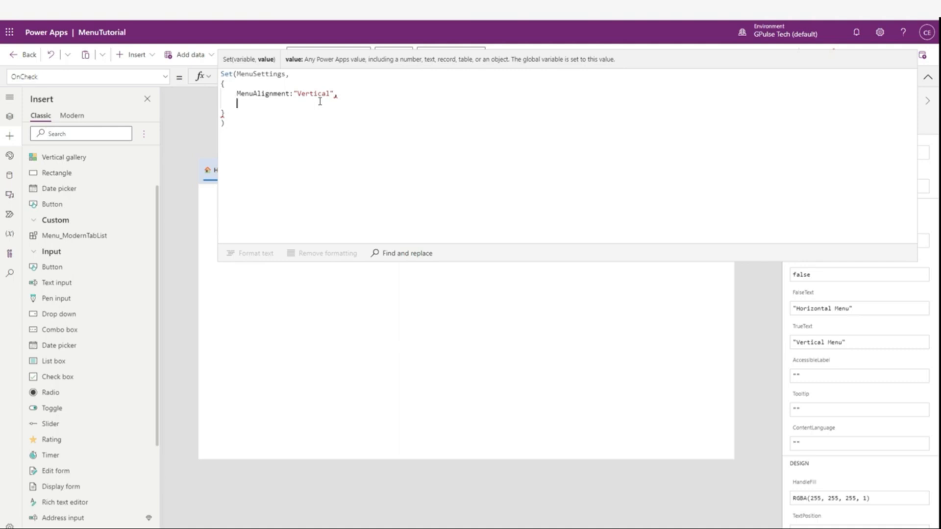
Add the fields Width:200 and Height:App.Height to the MenuSettings record, each ending with a comma
{"action": "type", "text": "Width:2"}
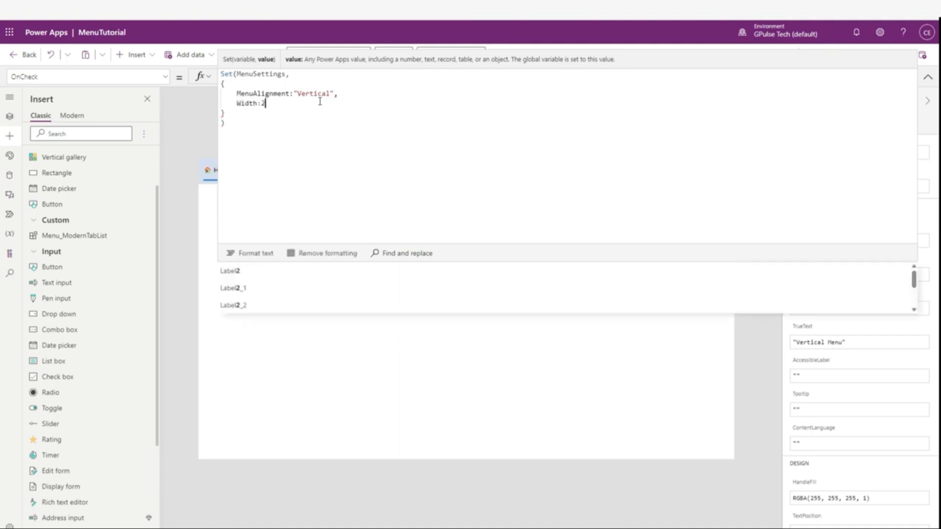
{"action": "type", "text": "00,"}
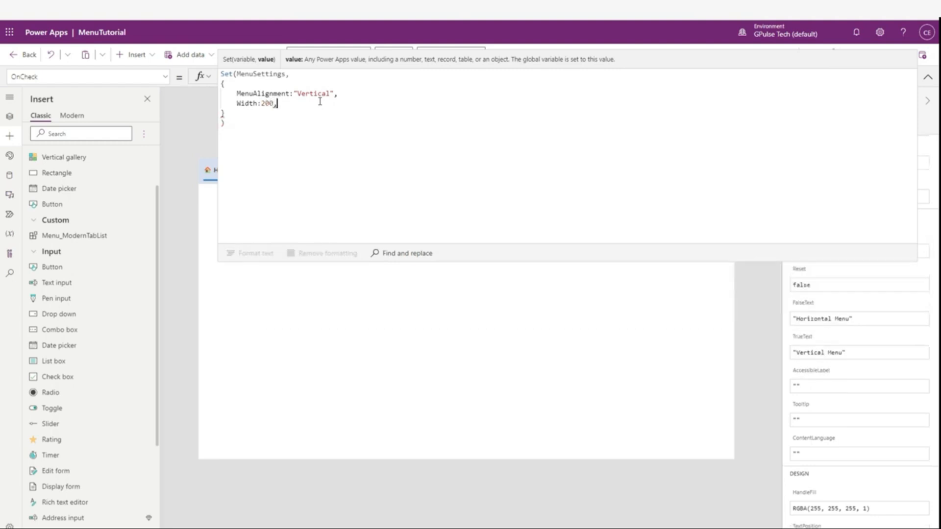
{"action": "key", "text": "Return"}
{"action": "type", "text": "Height:"}
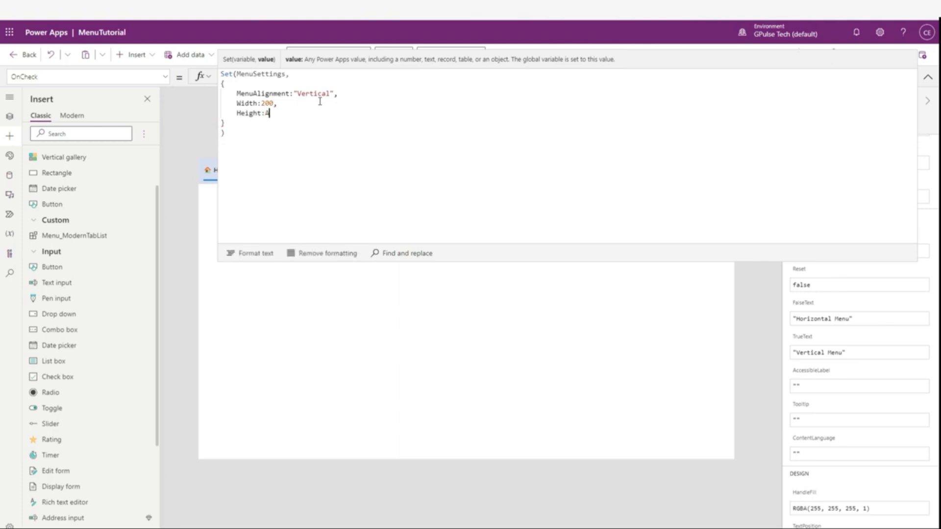
{"action": "type", "text": "App.He"}
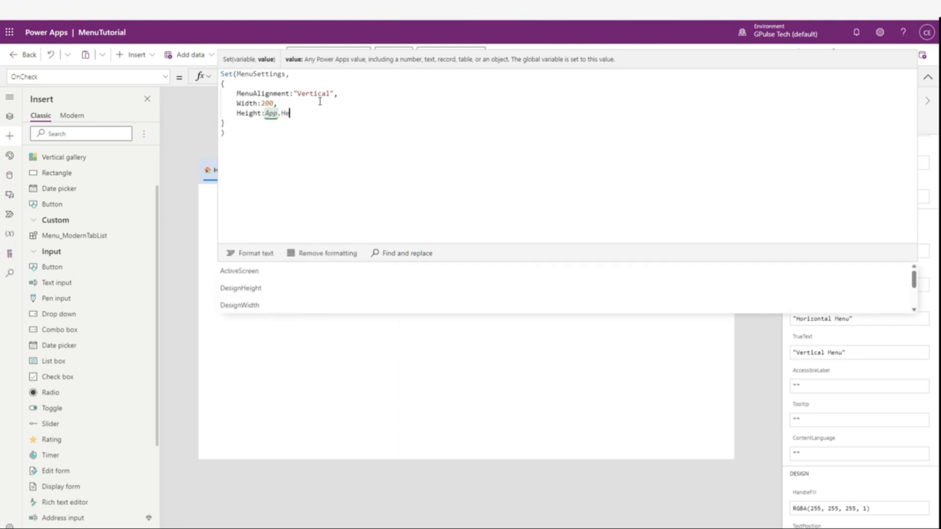
{"action": "type", "text": "ight"}
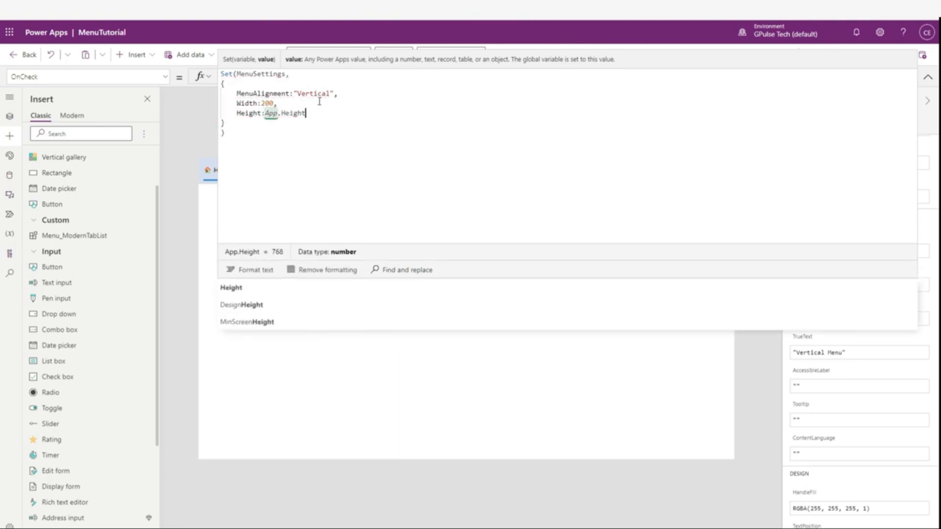
{"action": "left_click", "coordinate": [238, 288]}
{"action": "type", "text": ","}
{"action": "key", "text": "Return"}
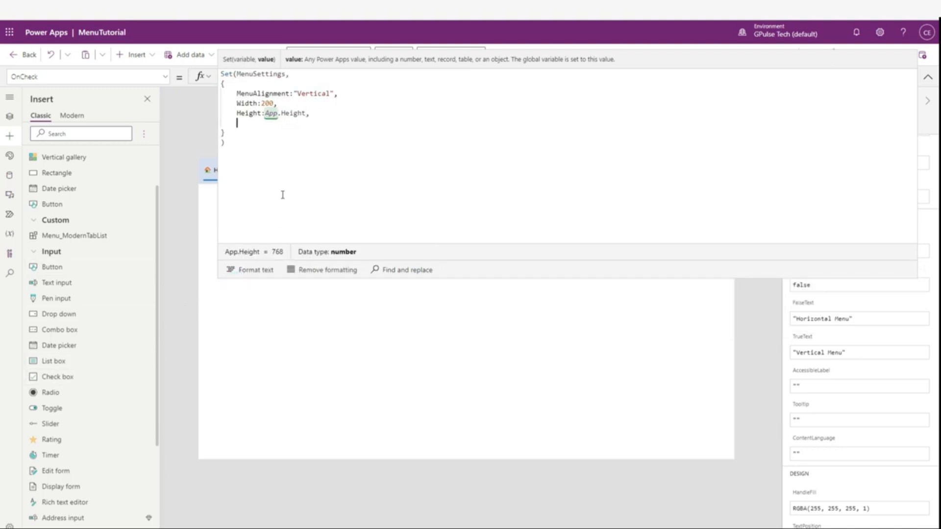
Add the field FillColor:ColorValue("#D3D3D3") to the MenuSettings record, ending with a comma rather than a semicolon
{"action": "type", "text": "FillColopr"}
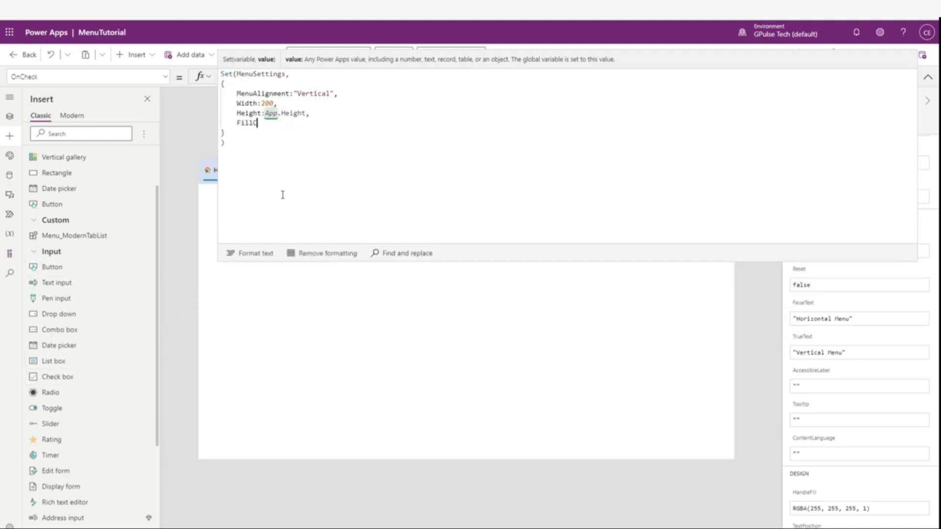
{"action": "key", "text": "BackSpace"}
{"action": "key", "text": "BackSpace"}
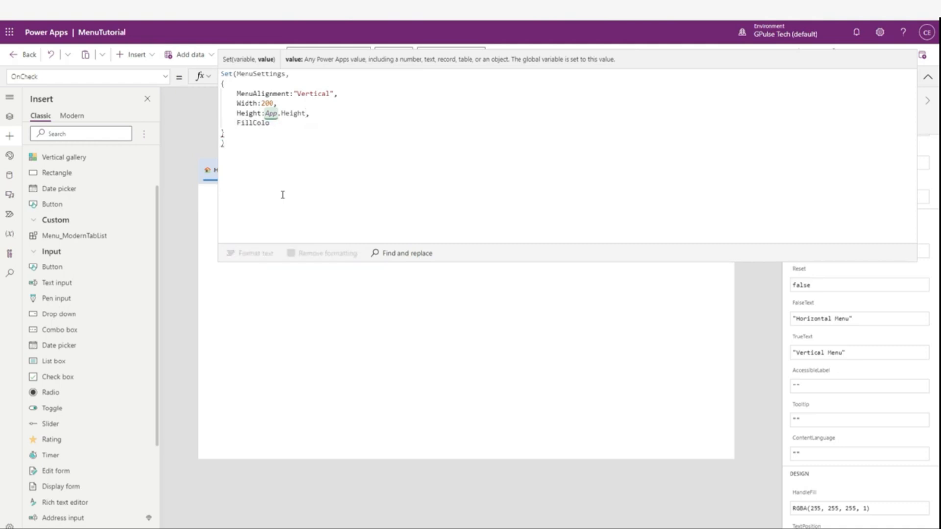
{"action": "type", "text": "r:Color"}
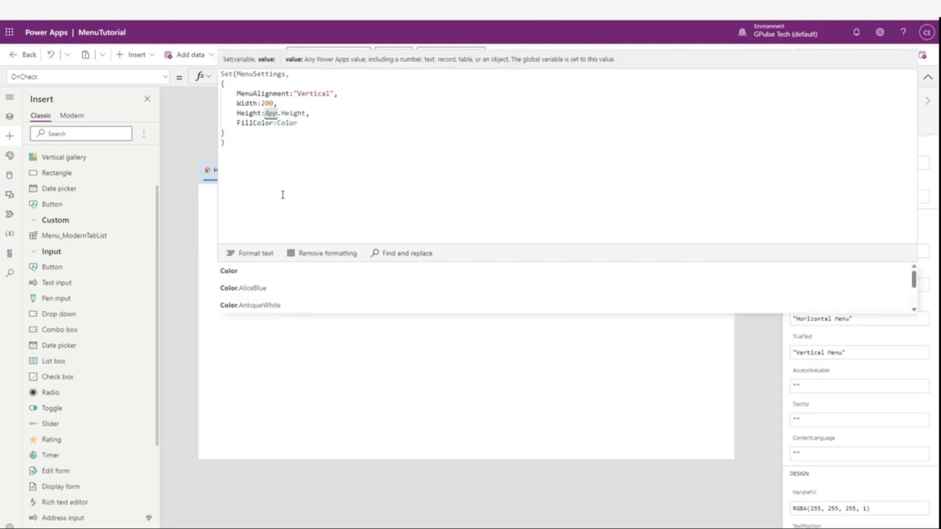
{"action": "type", "text": "Value("}
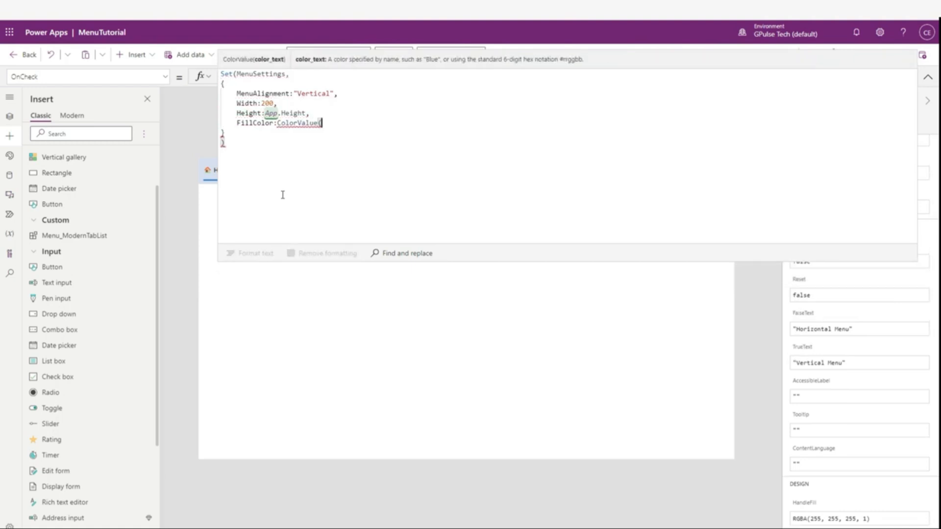
{"action": "type", "text": "\"#D3D3D"}
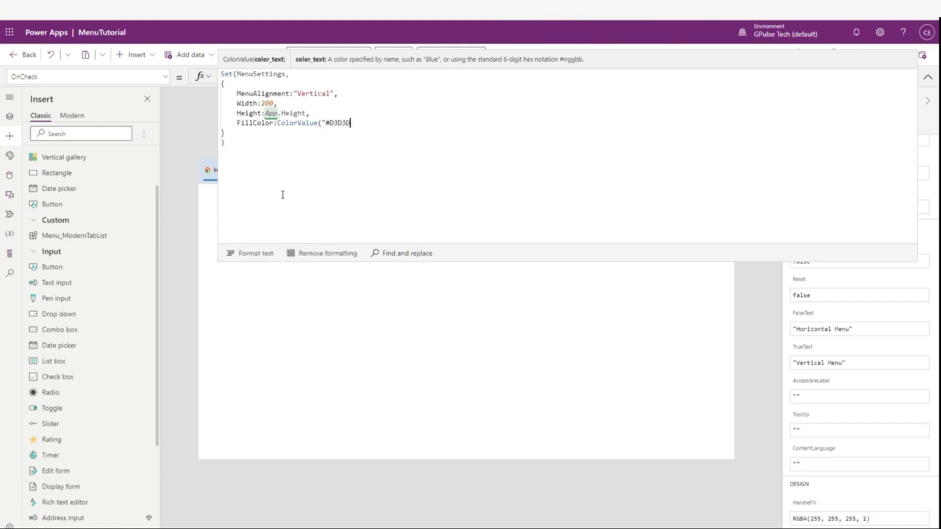
{"action": "type", "text": "3\");"}
{"action": "key", "text": "Return"}
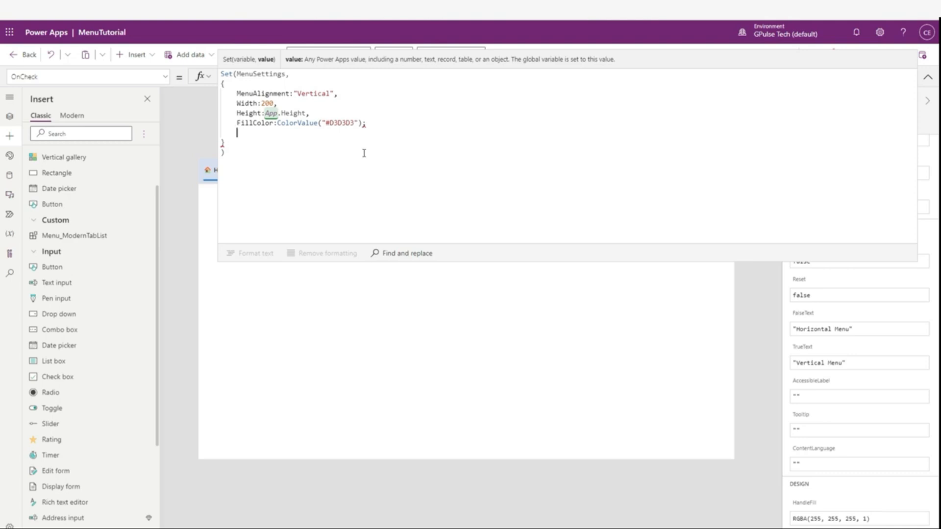
{"action": "key", "text": "Up"}
{"action": "key", "text": "End"}
{"action": "key", "text": "BackSpace"}
{"action": "type", "text": ","}
{"action": "key", "text": "Return"}
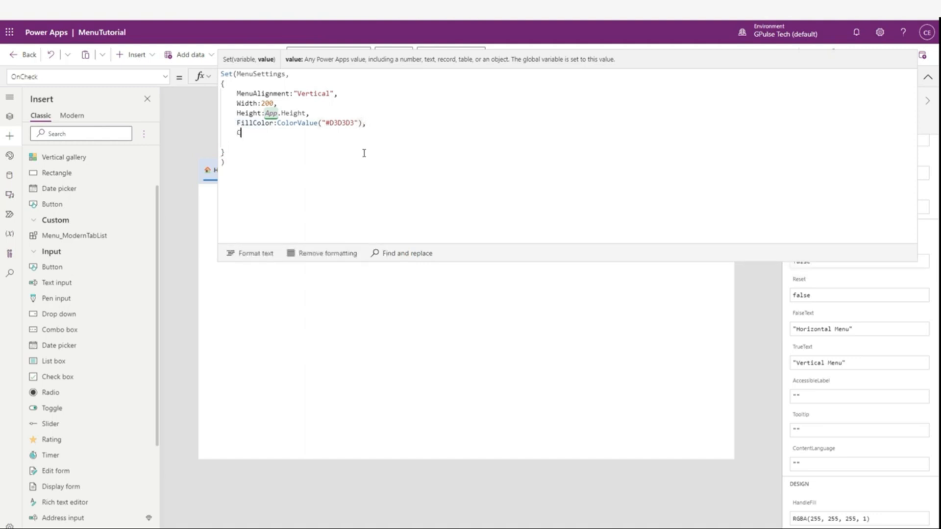
Add the field ComponentWidth:200 with a trailing comma below FillColor in the MenuSettings record
{"action": "type", "text": "Cokpone"}
{"action": "key", "text": "BackSpace"}
{"action": "key", "text": "BackSpace"}
{"action": "key", "text": "BackSpace"}
{"action": "key", "text": "BackSpace"}
{"action": "key", "text": "BackSpace"}
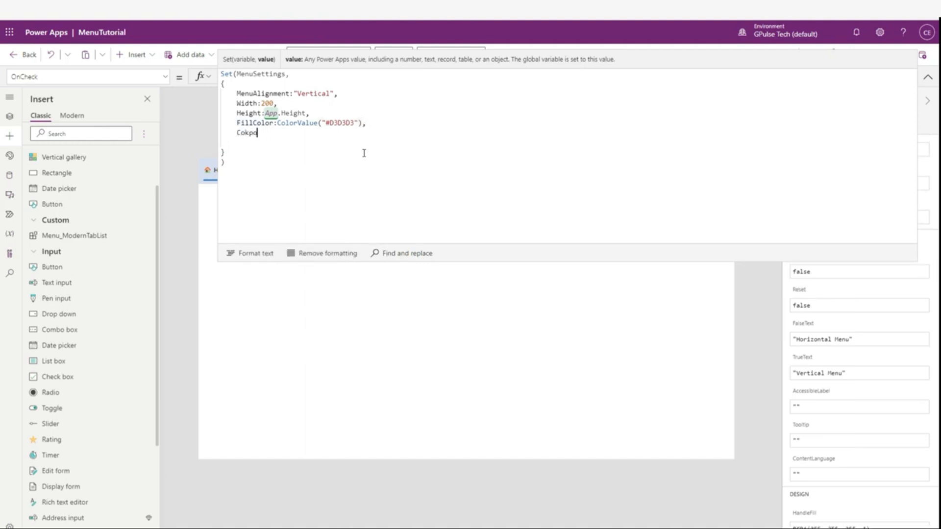
{"action": "type", "text": "mponentWidth:"}
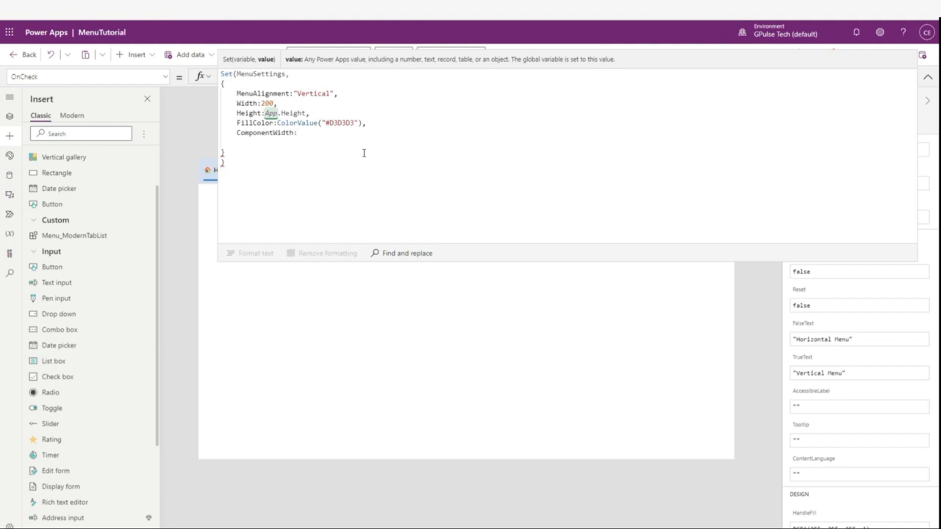
{"action": "type", "text": "200,"}
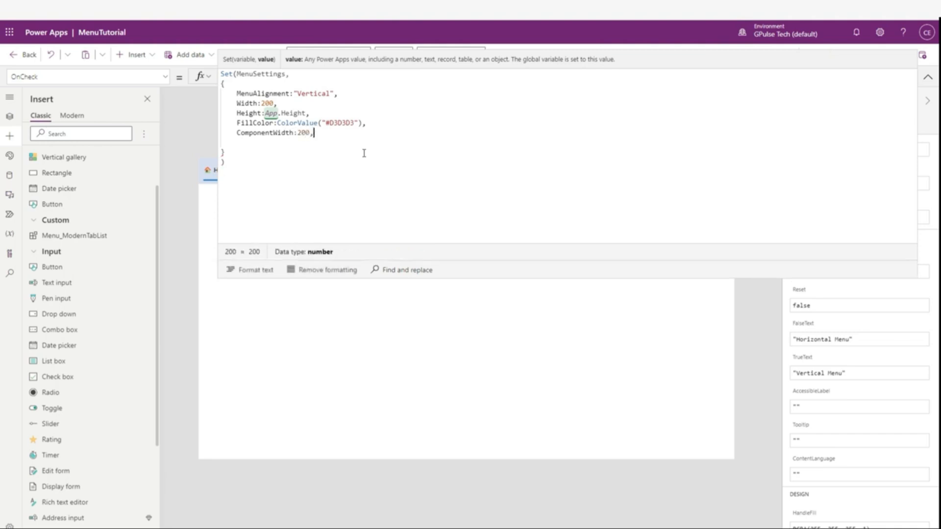
Add the field ComponentHeight:App.Height on a new line below ComponentWidth in the MenuSettings record
{"action": "key", "text": "Return"}
{"action": "type", "text": "Compone"}
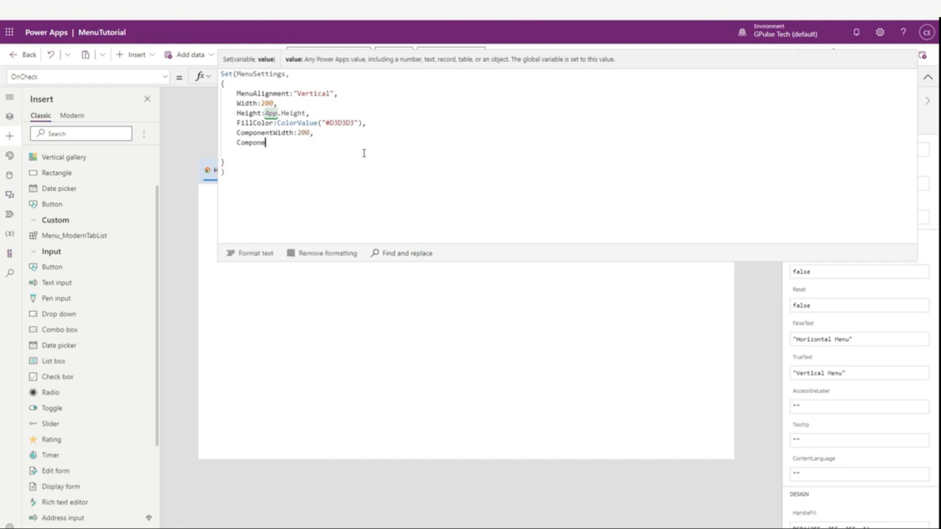
{"action": "type", "text": "ntHeight:"}
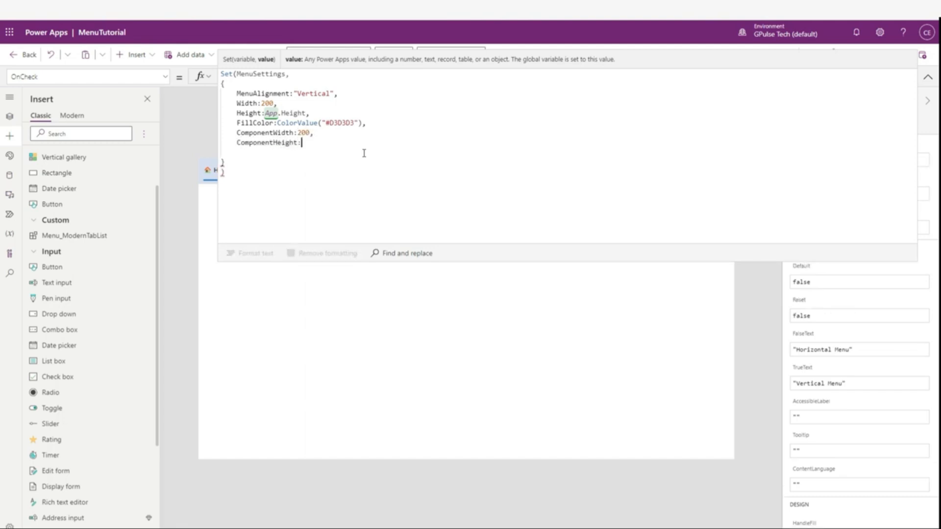
{"action": "type", "text": "App.Hei"}
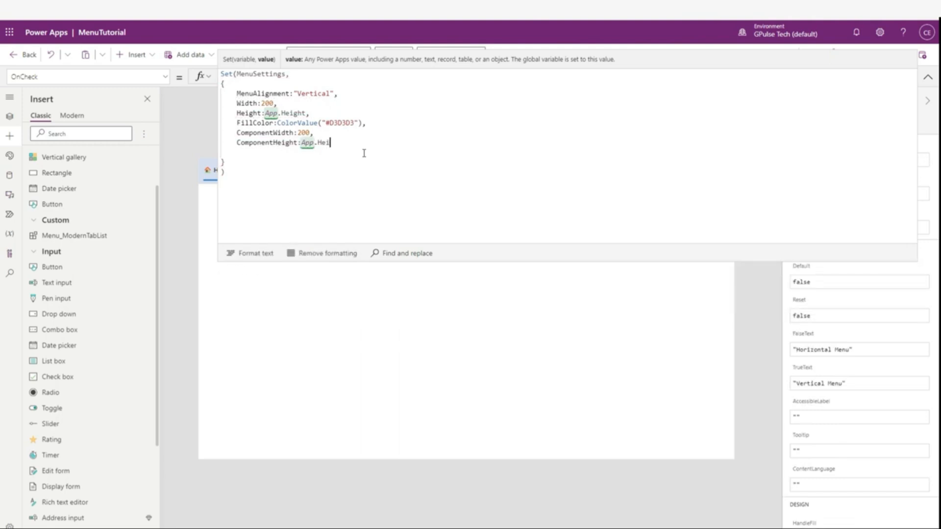
{"action": "type", "text": "ght"}
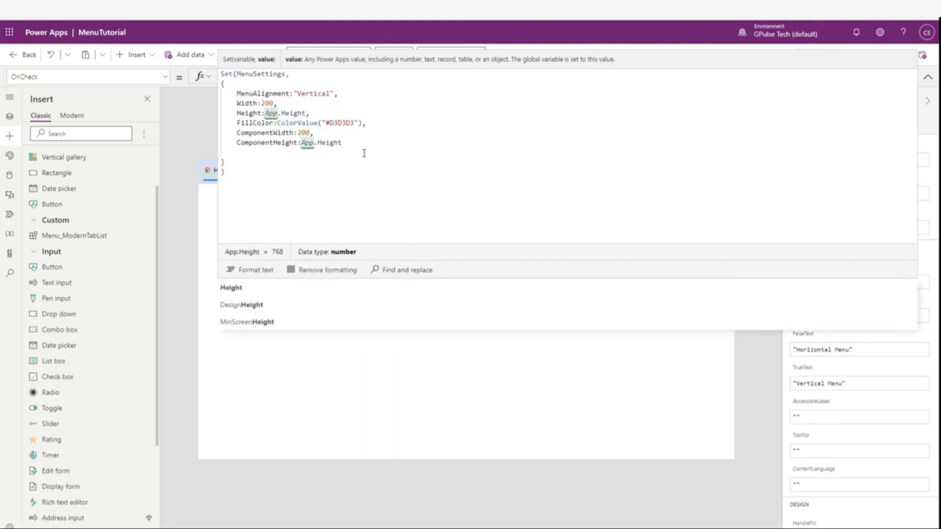
Finish the ComponentHeight field and copy the toggle's entire OnCheck formula
{"action": "left_click", "coordinate": [227, 289]}
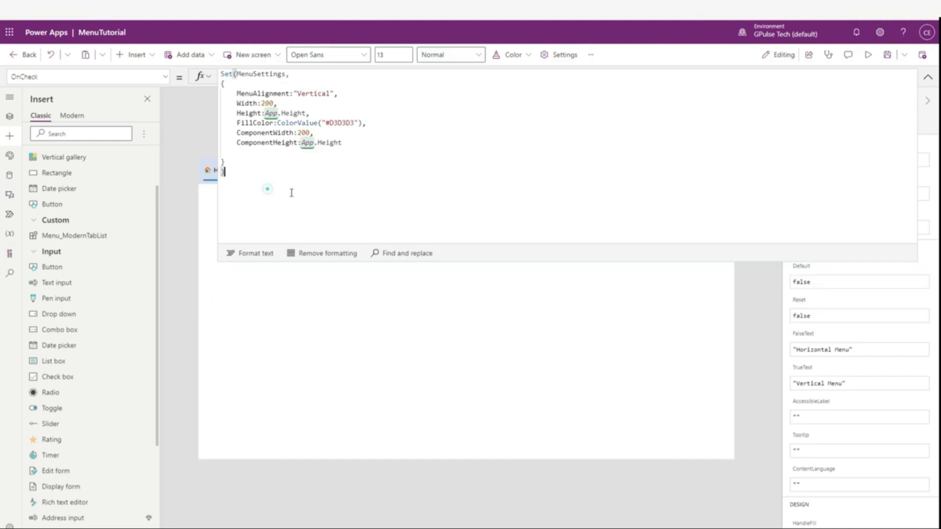
{"action": "left_click_drag", "start_coordinate": [292, 193], "coordinate": [201, 55]}
{"action": "key", "text": "ctrl+c"}
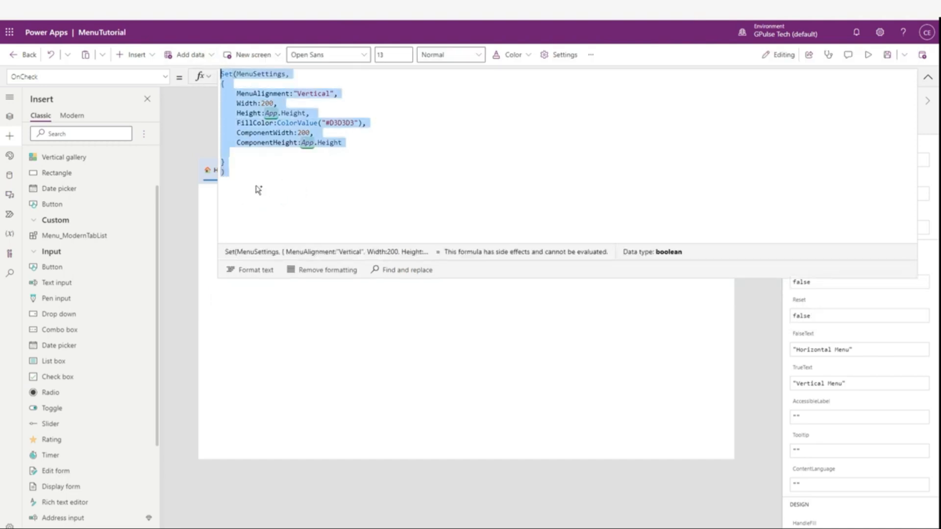
Replace the toggle's OnUncheck formula with the copied Set(MenuSettings, …) formula
{"action": "left_click", "coordinate": [928, 77]}
{"action": "left_click", "coordinate": [44, 76]}
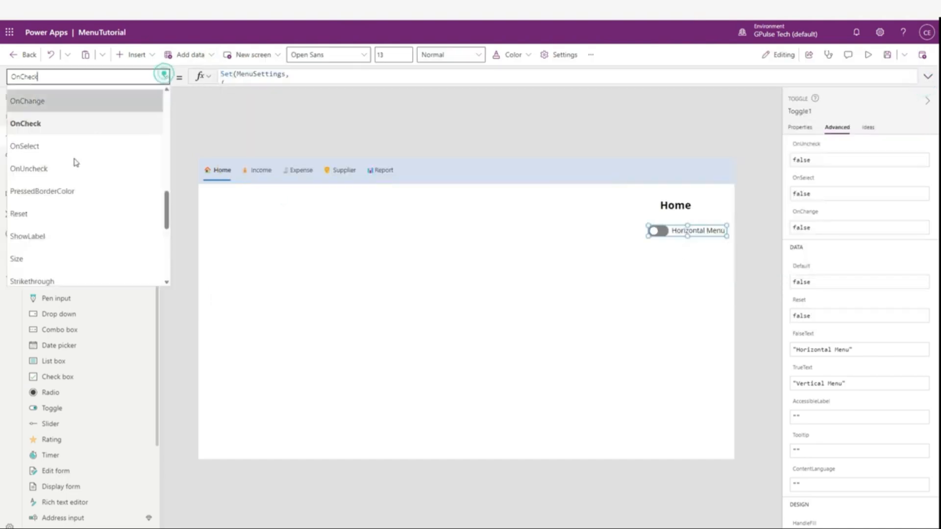
{"action": "scroll", "coordinate": [78, 192], "scroll_direction": "up", "scroll_amount": 2}
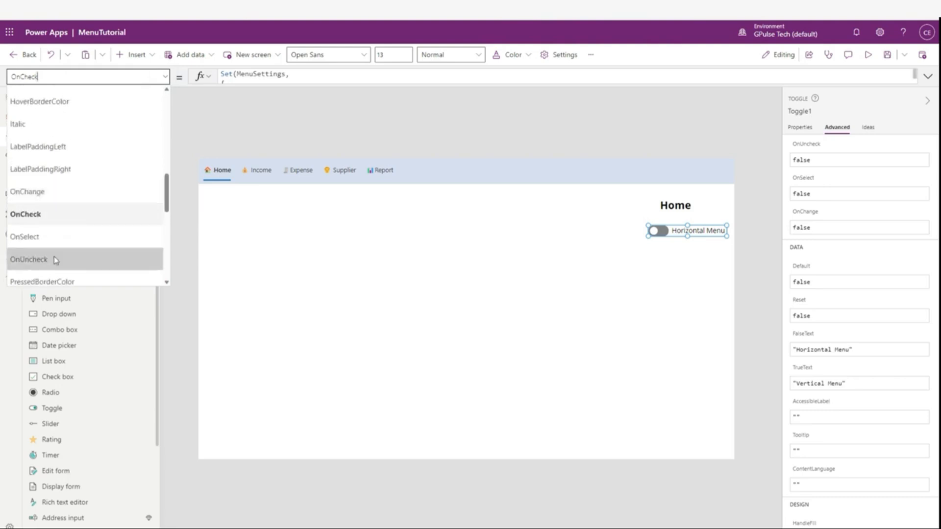
{"action": "scroll", "coordinate": [54, 257], "scroll_direction": "down", "scroll_amount": 1}
{"action": "left_click", "coordinate": [50, 229]}
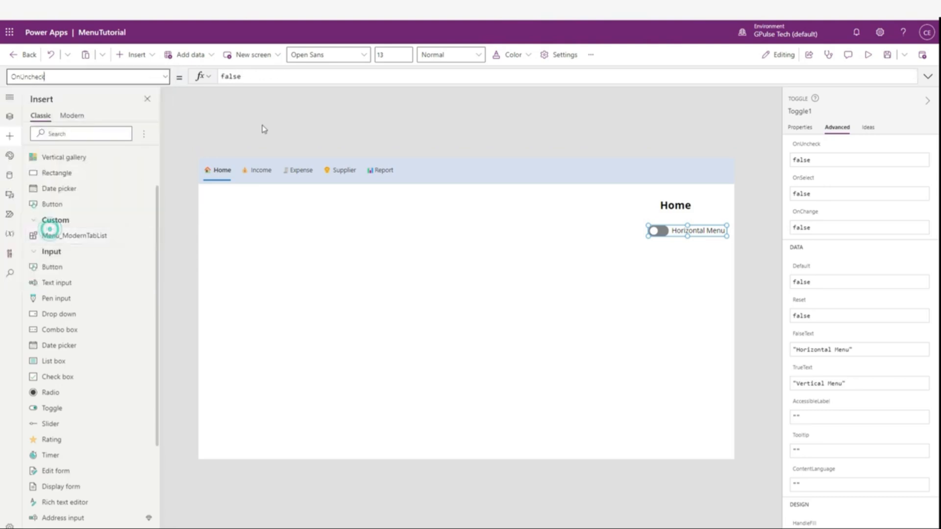
{"action": "left_click", "coordinate": [280, 83]}
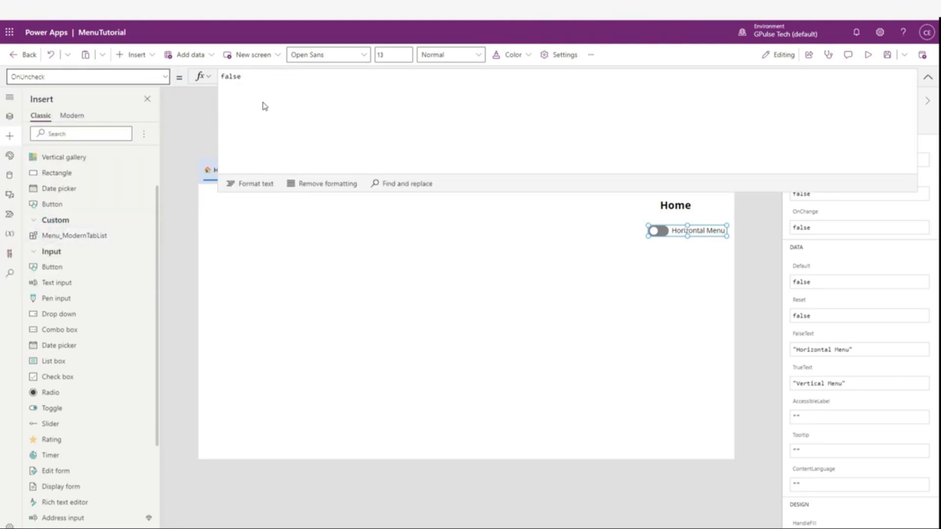
{"action": "key", "text": "ctrl+a"}
{"action": "key", "text": "BackSpace"}
{"action": "key", "text": "ctrl+v"}
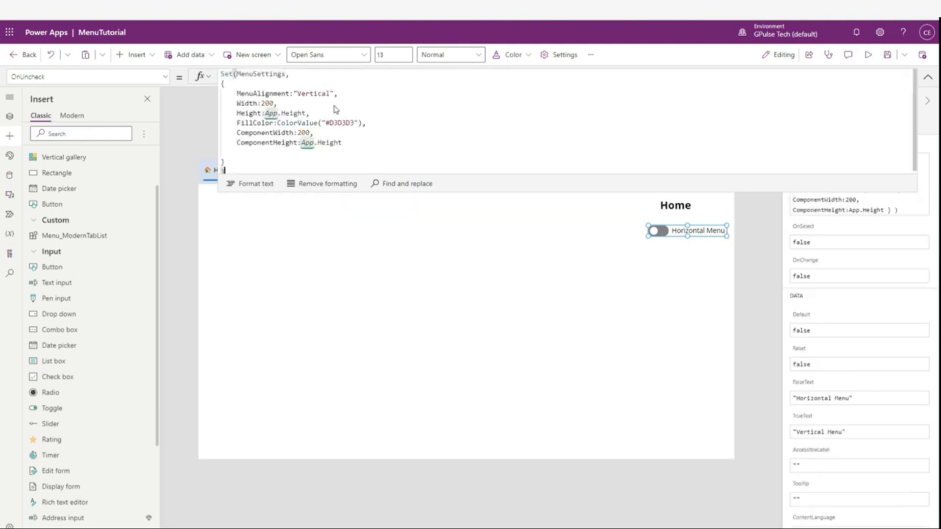
Set MenuAlignment to "Horizontal" in the toggle's OnUncheck formula
{"action": "double_click", "coordinate": [319, 95]}
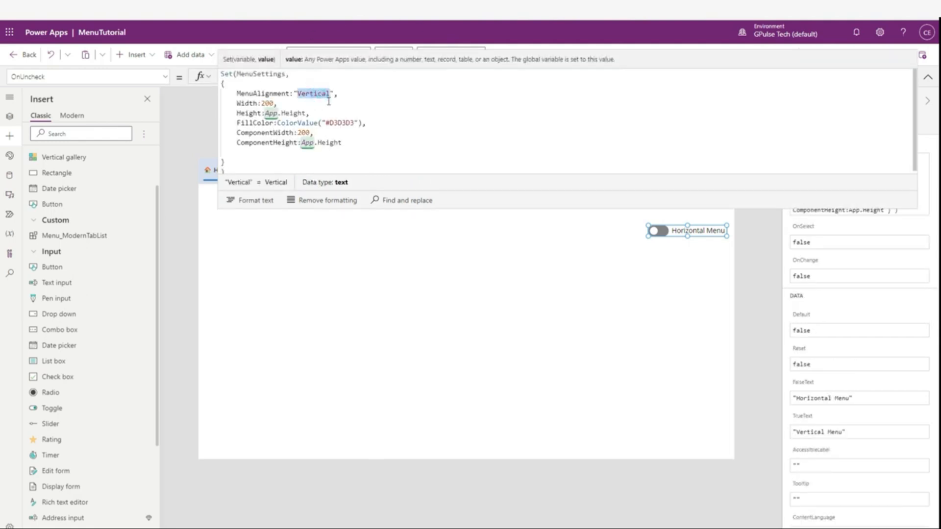
{"action": "type", "text": "Horiz"}
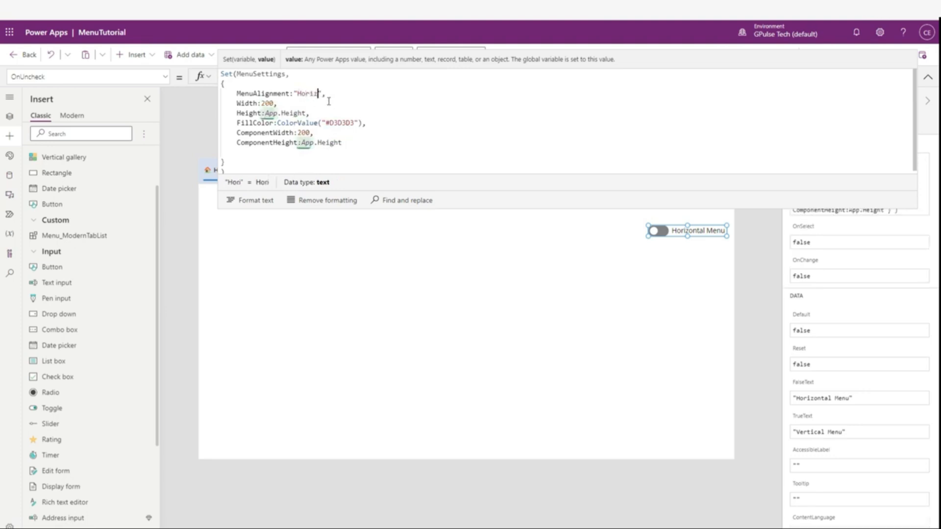
{"action": "type", "text": "ontal"}
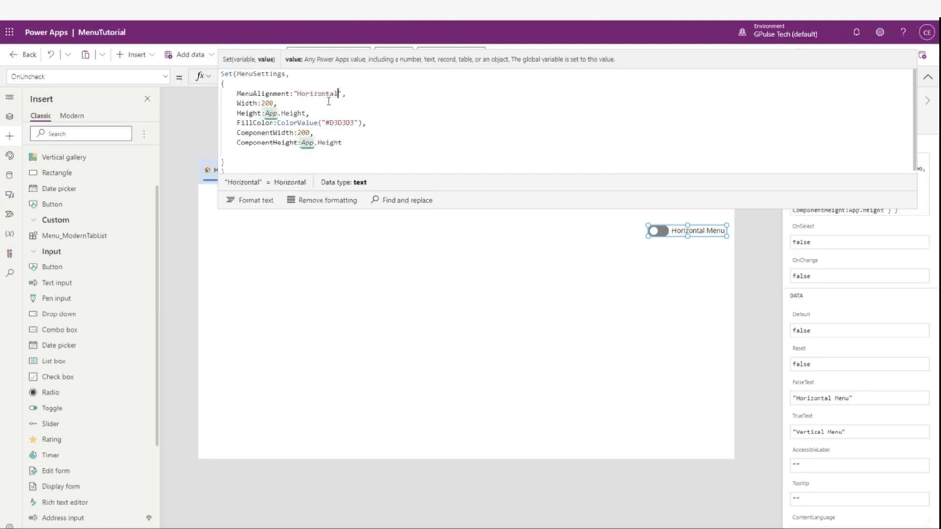
{"action": "left_click", "coordinate": [266, 104]}
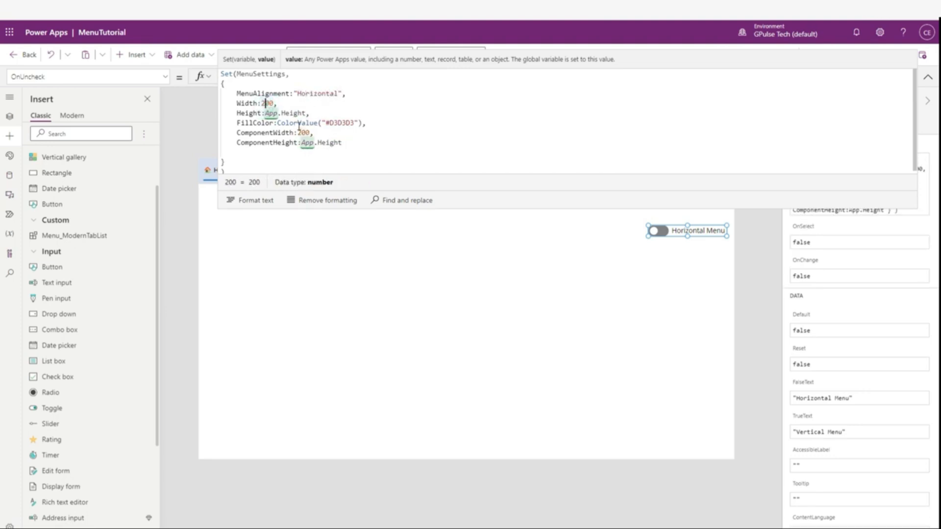
{"action": "left_click", "coordinate": [928, 77]}
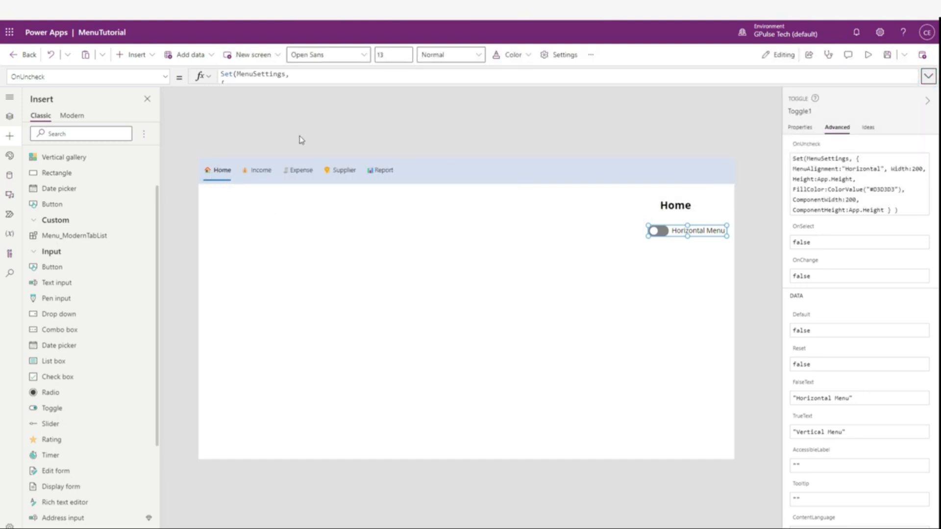
Set the Width field to App.Width in the toggle's OnUncheck formula
{"action": "left_click", "coordinate": [292, 87]}
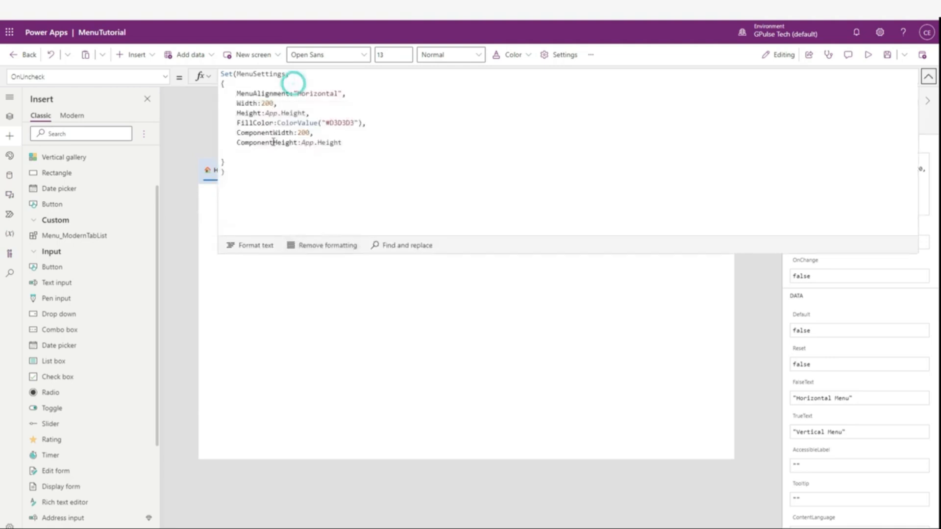
{"action": "double_click", "coordinate": [267, 104]}
{"action": "type", "text": "App."}
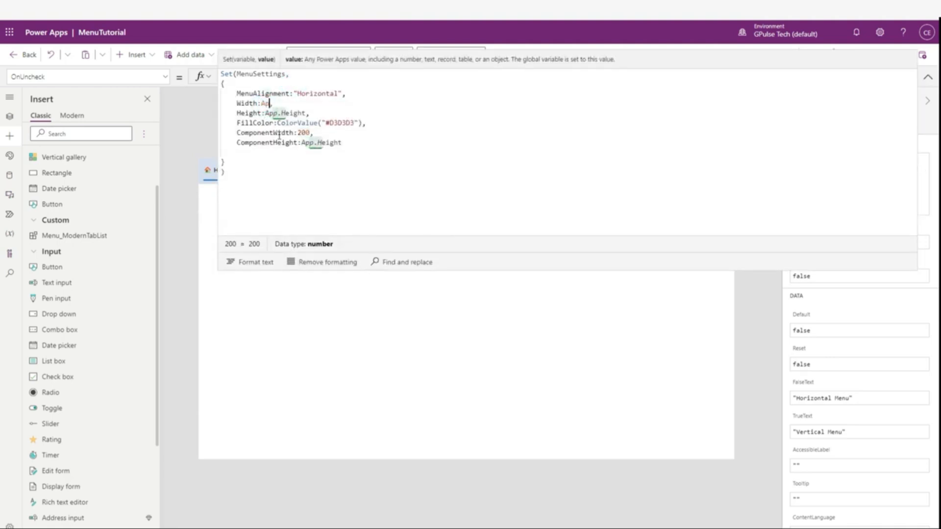
{"action": "type", "text": "Width,"}
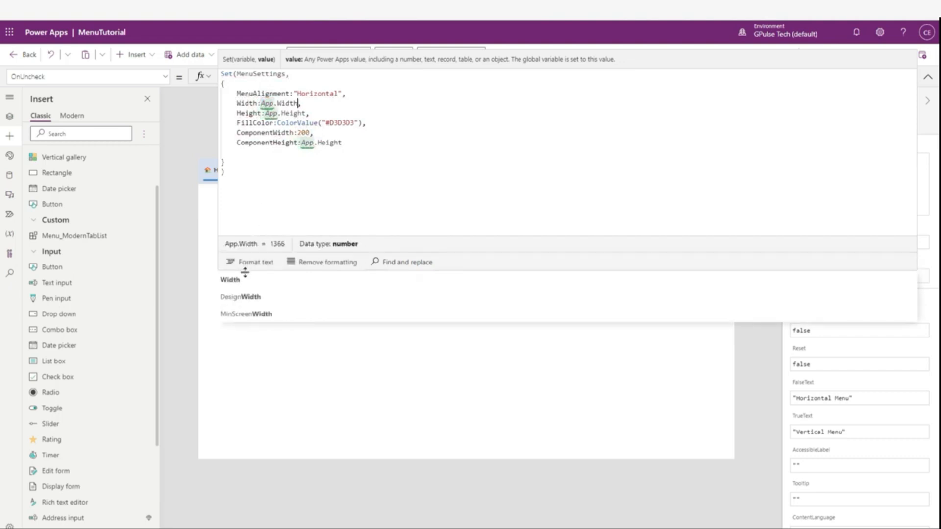
{"action": "left_click", "coordinate": [244, 280]}
{"action": "left_click", "coordinate": [282, 191]}
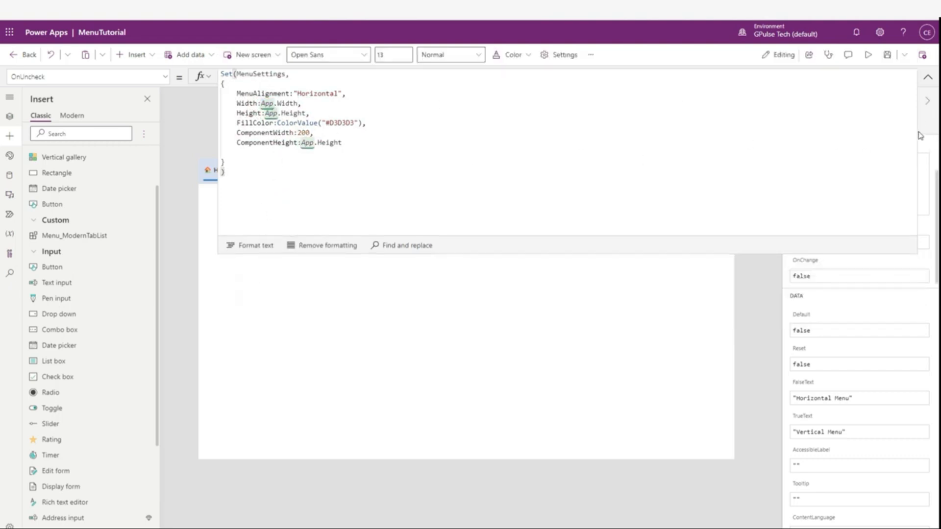
{"action": "left_click", "coordinate": [928, 77]}
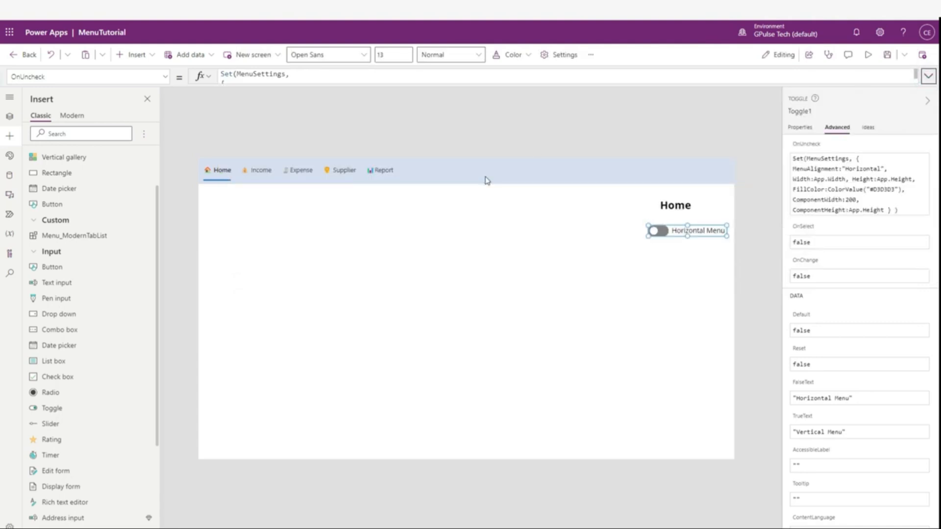
Check the size of the Home screen's menu component and set Height to 70 in the toggle's OnUncheck formula
{"action": "left_click", "coordinate": [486, 176]}
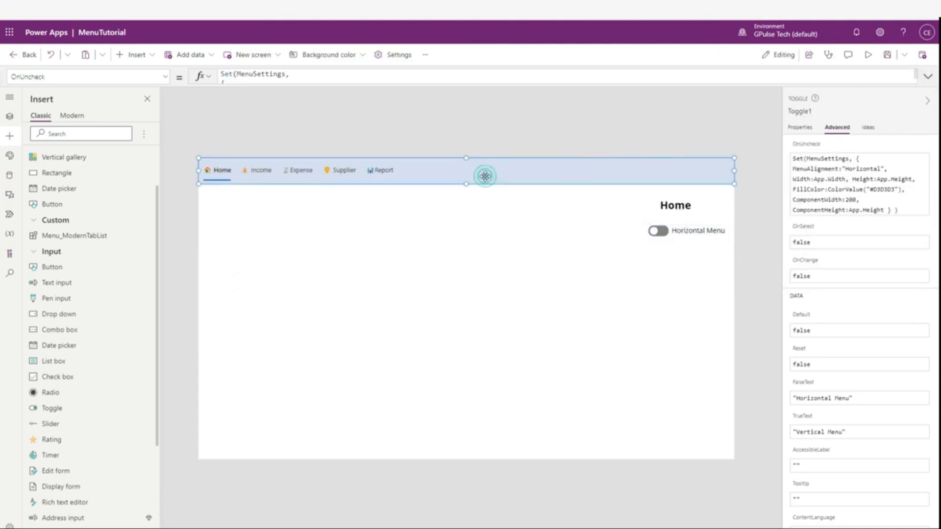
{"action": "left_click", "coordinate": [811, 129]}
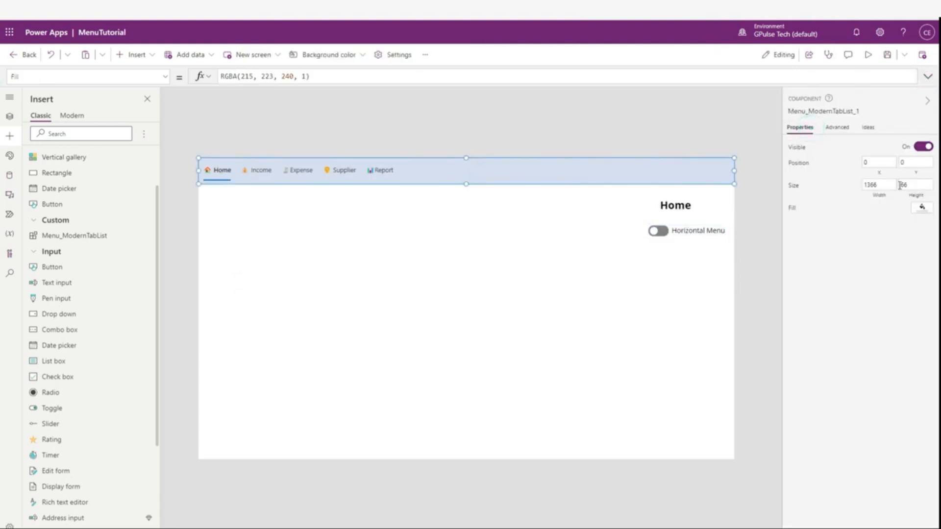
{"action": "left_click", "coordinate": [336, 78]}
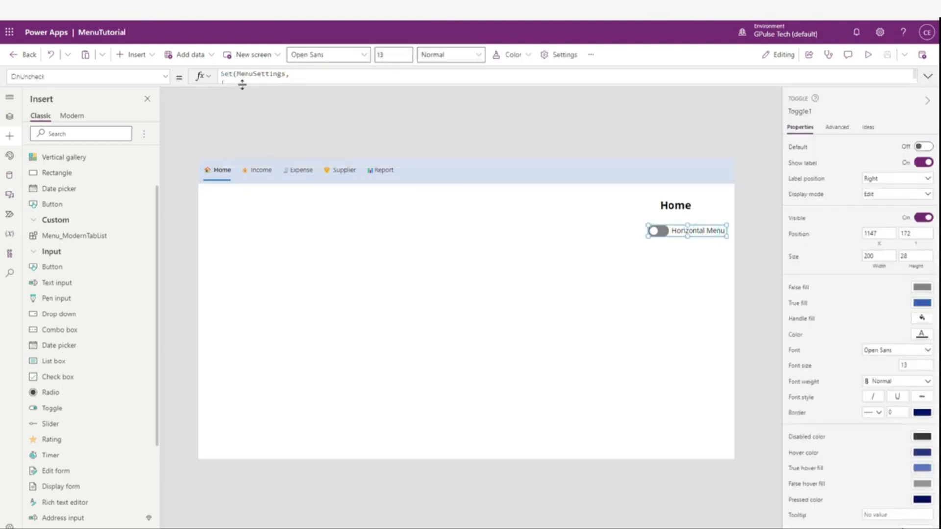
{"action": "left_click", "coordinate": [243, 84]}
{"action": "left_click", "coordinate": [328, 176]}
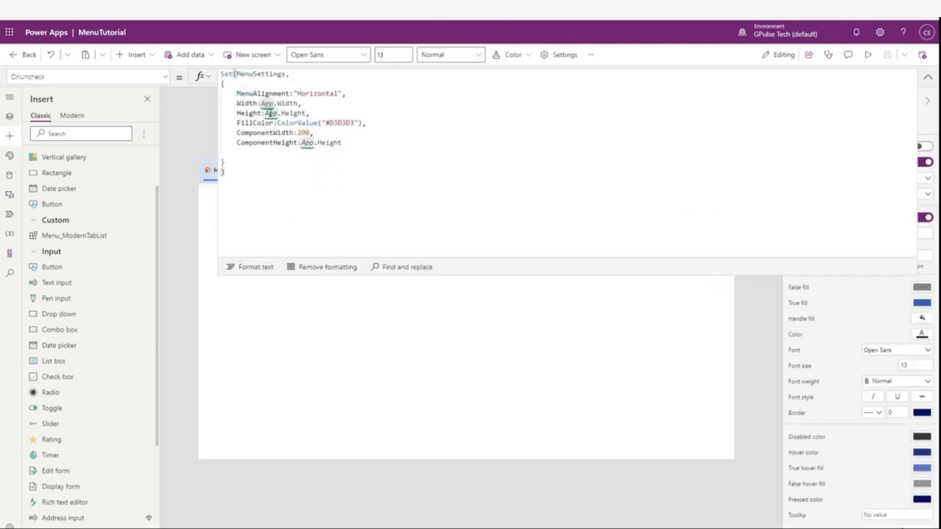
{"action": "left_click_drag", "start_coordinate": [266, 113], "coordinate": [304, 114]}
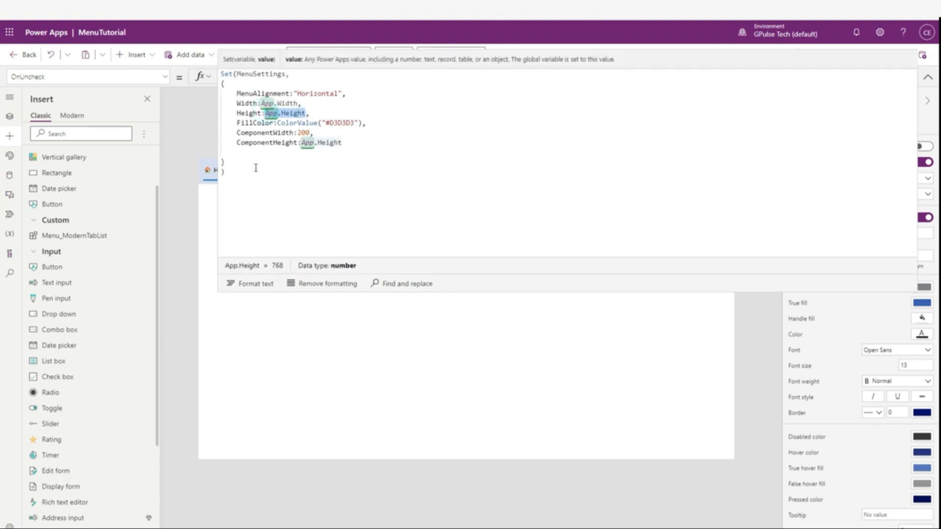
{"action": "type", "text": "70,"}
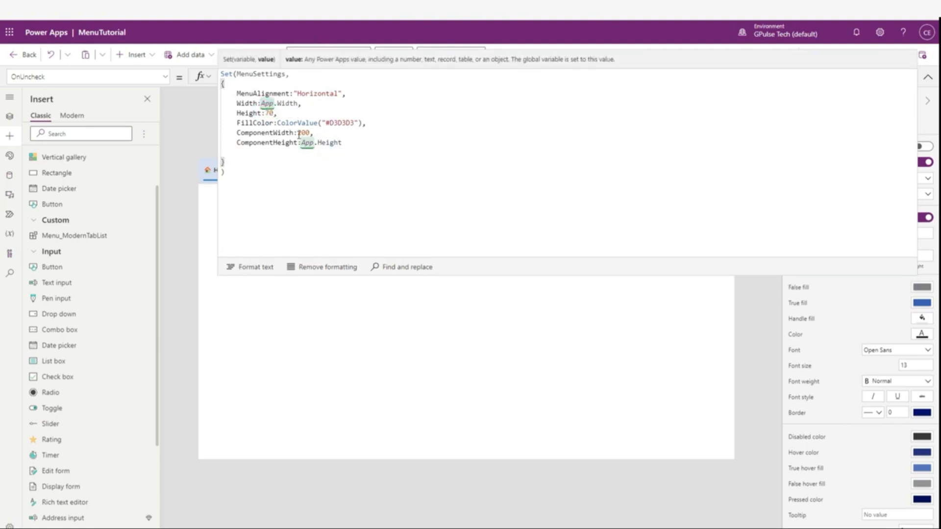
Set ComponentWidth to App.Width in the toggle's OnUncheck formula
{"action": "left_click_drag", "start_coordinate": [303, 132], "coordinate": [310, 133]}
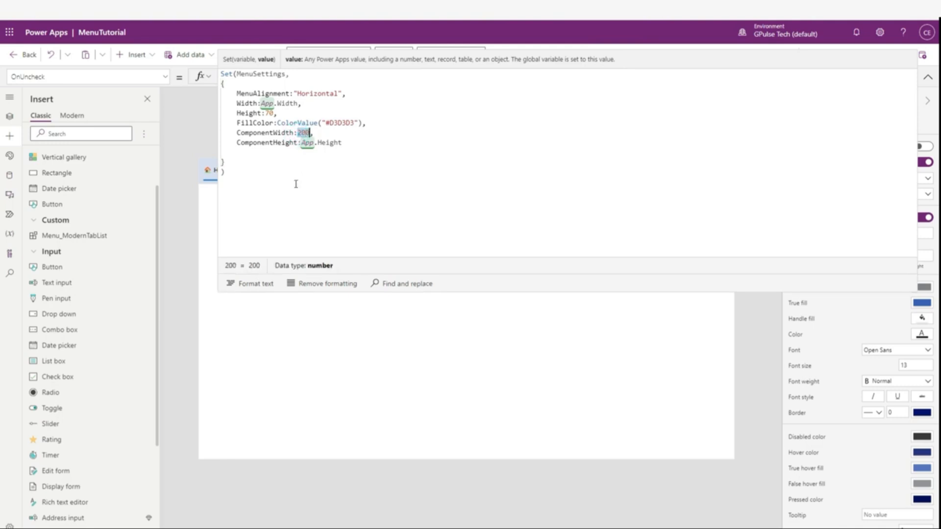
{"action": "type", "text": "App.Wid"}
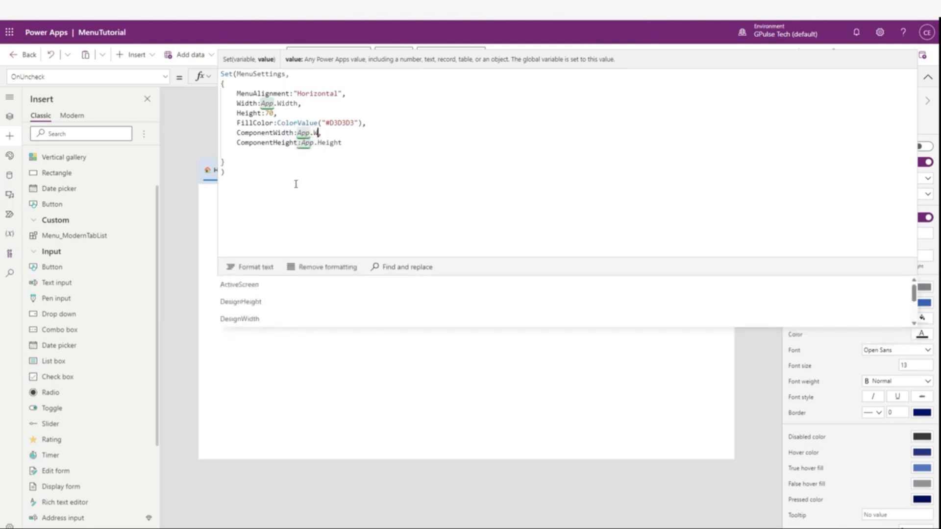
{"action": "type", "text": "th"}
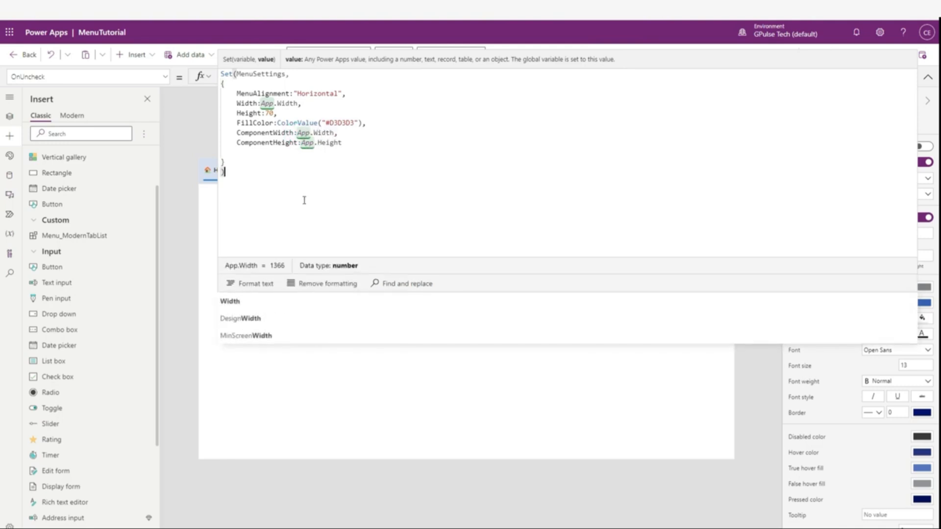
{"action": "left_click", "coordinate": [304, 200]}
Set ComponentHeight to 90 in the toggle's OnUncheck formula
{"action": "left_click", "coordinate": [304, 143]}
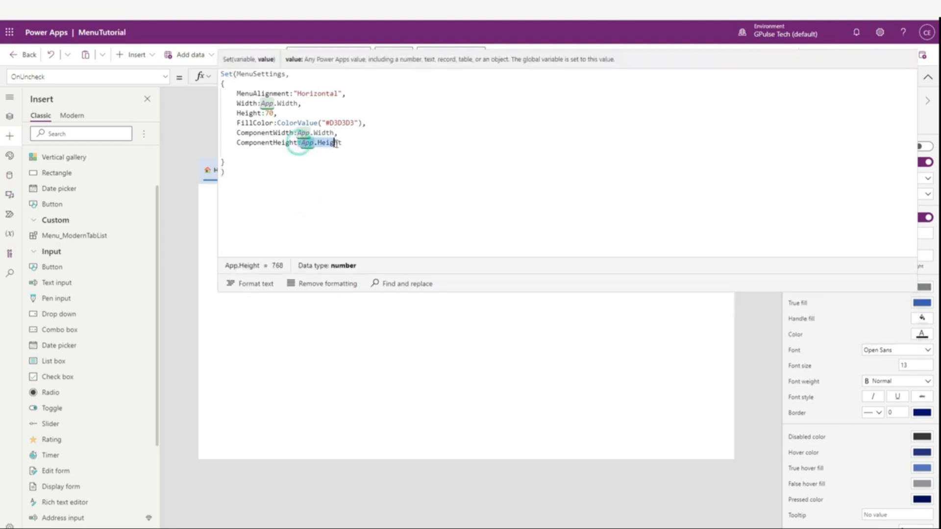
{"action": "left_click", "coordinate": [338, 181]}
{"action": "left_click_drag", "start_coordinate": [302, 143], "coordinate": [344, 142]}
{"action": "type", "text": "90"}
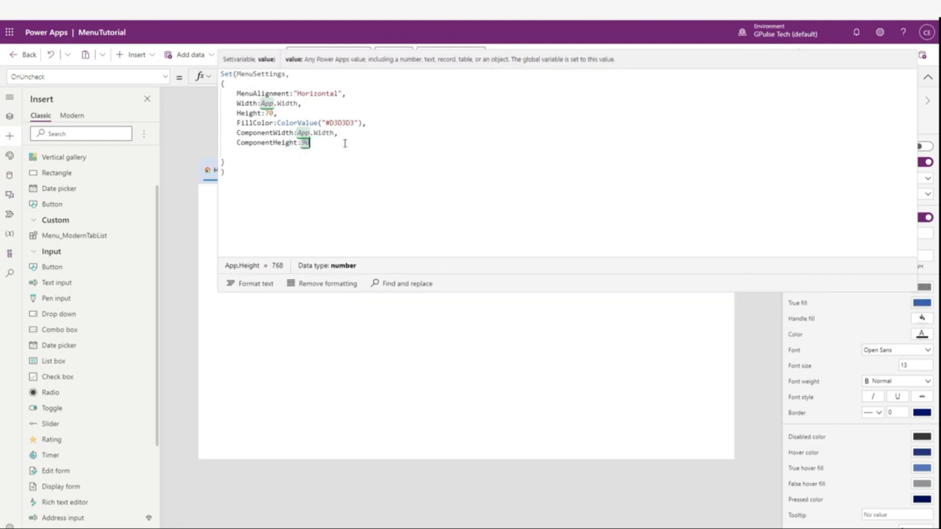
{"action": "left_click", "coordinate": [388, 158]}
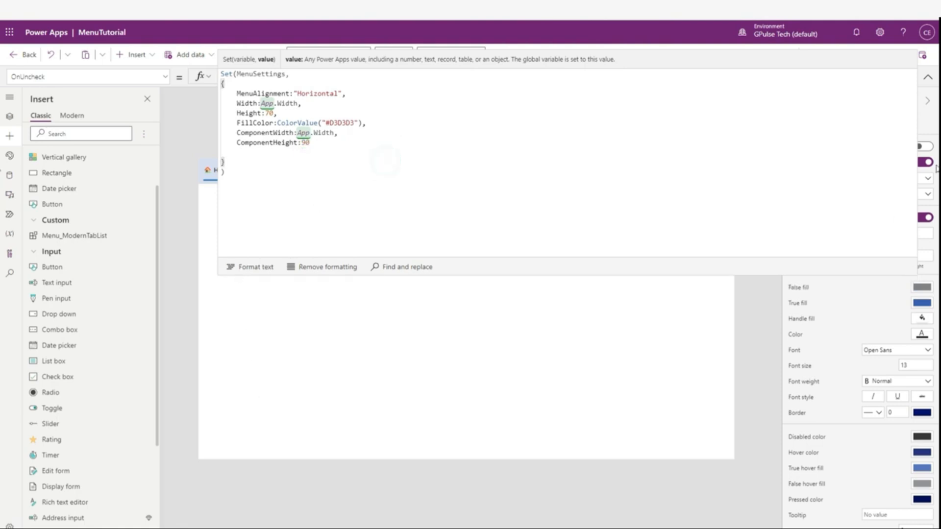
{"action": "left_click", "coordinate": [928, 77]}
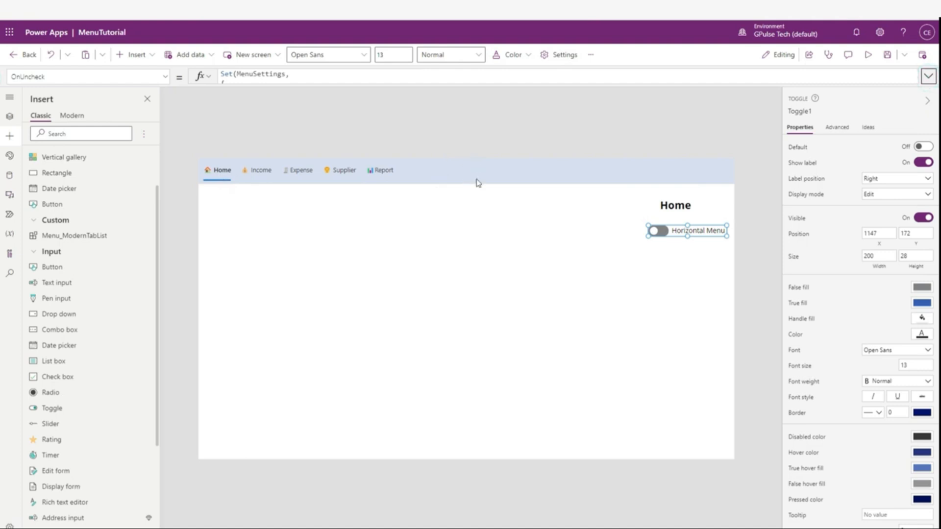
Change ComponentHeight to 80 in the toggle's OnUncheck formula
{"action": "left_click", "coordinate": [373, 85]}
{"action": "left_click", "coordinate": [343, 104]}
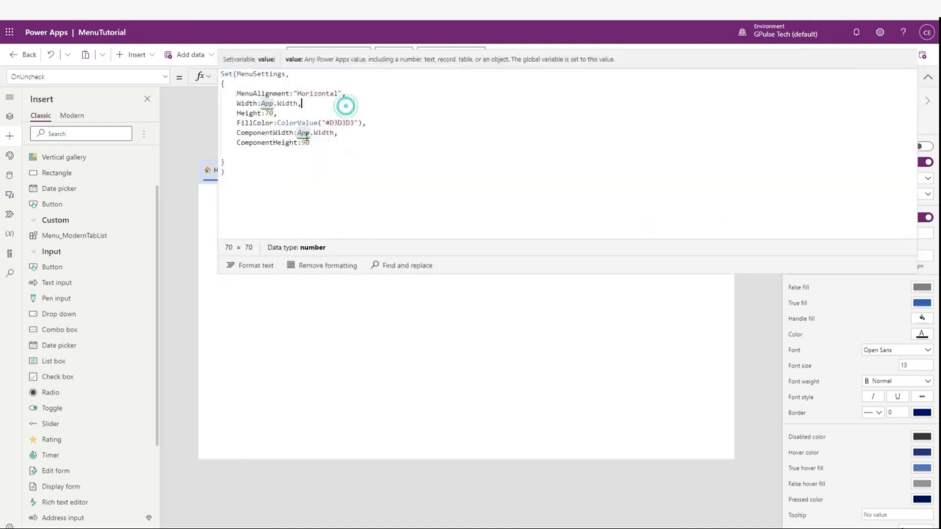
{"action": "left_click", "coordinate": [307, 145]}
{"action": "key", "text": "BackSpace"}
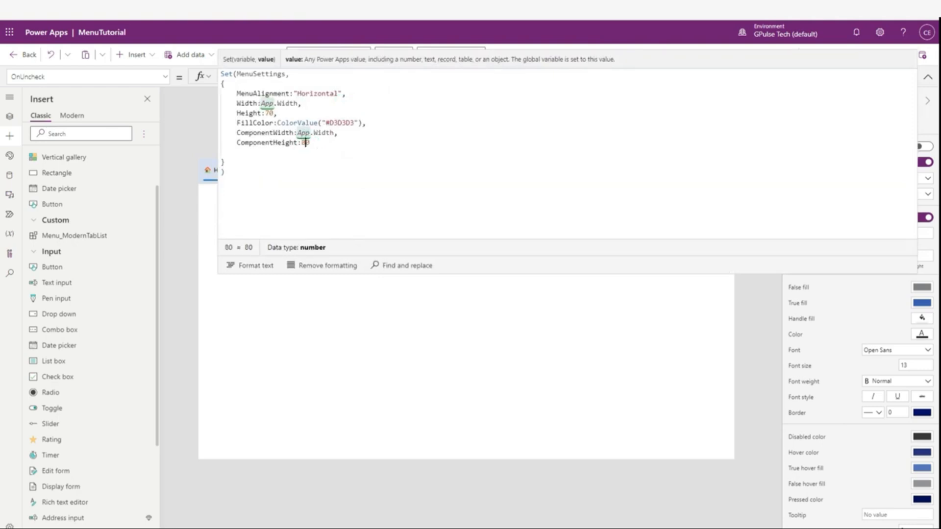
Preview the app, switch the menu toggle on and off, and return to editing
{"action": "left_click", "coordinate": [869, 55]}
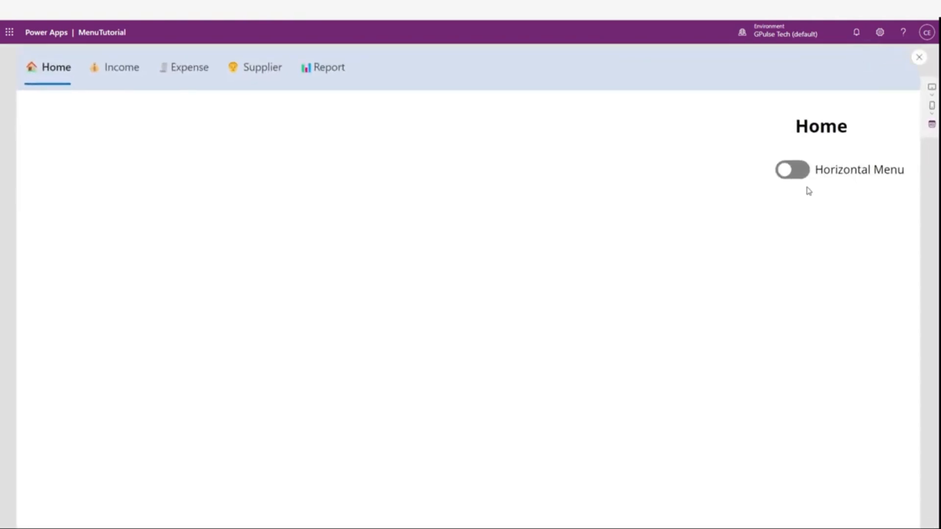
{"action": "left_click", "coordinate": [790, 169]}
{"action": "left_click", "coordinate": [785, 169]}
{"action": "key", "text": "Escape"}
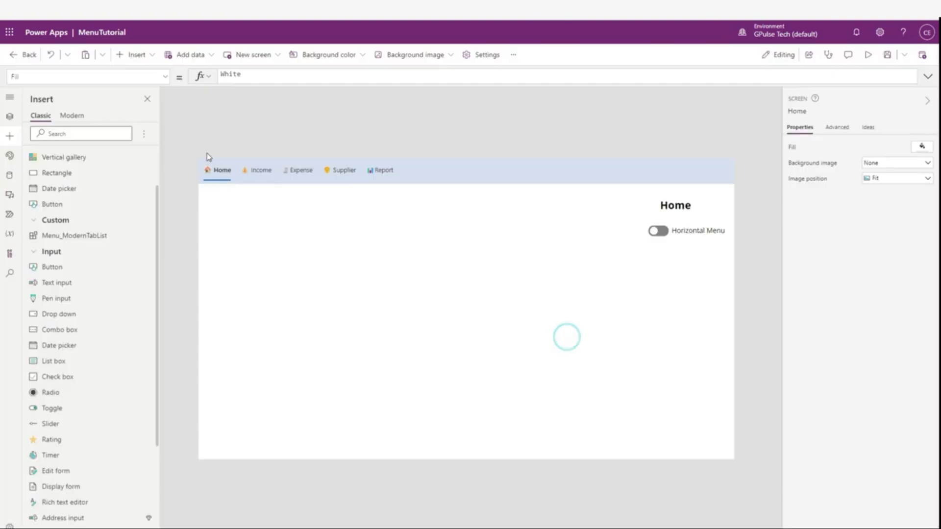
Set the Fill property of the Menu_ModernTabList component to MenuSettings.FillColor
{"action": "left_click", "coordinate": [10, 116]}
{"action": "left_click", "coordinate": [84, 115]}
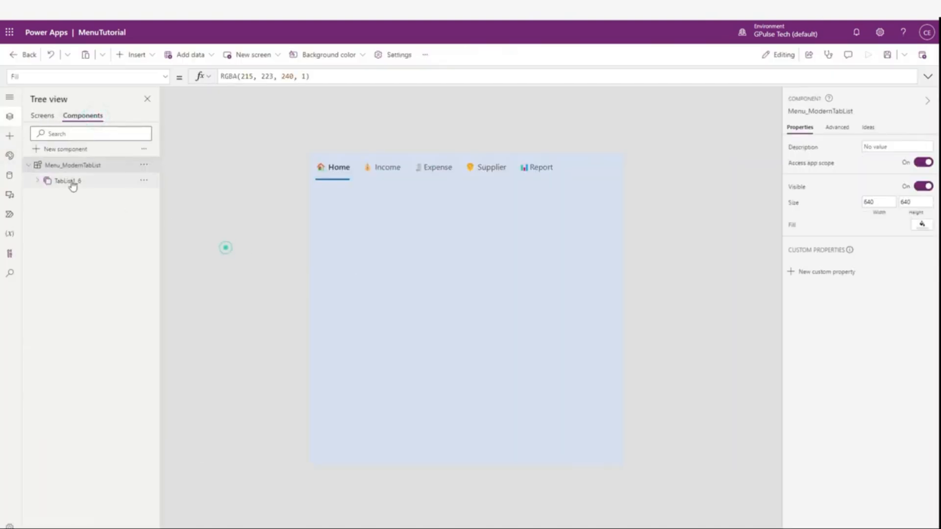
{"action": "left_click", "coordinate": [69, 165]}
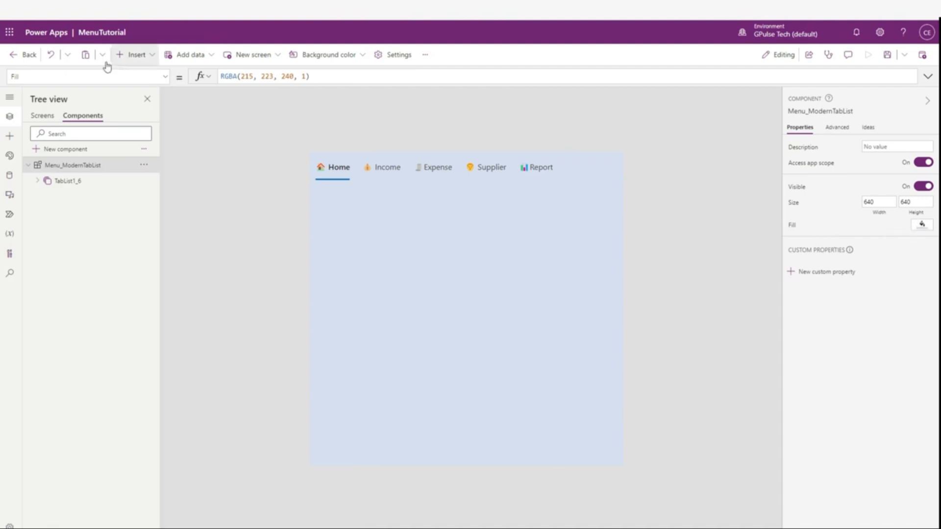
{"action": "left_click_drag", "start_coordinate": [336, 73], "coordinate": [214, 79]}
{"action": "key", "text": "BackSpace"}
{"action": "type", "text": "Me"}
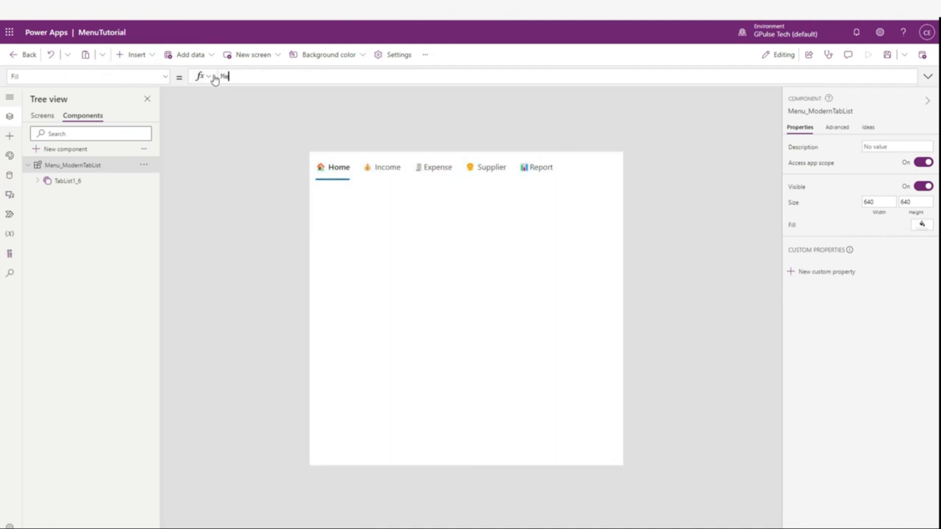
{"action": "type", "text": "nus"}
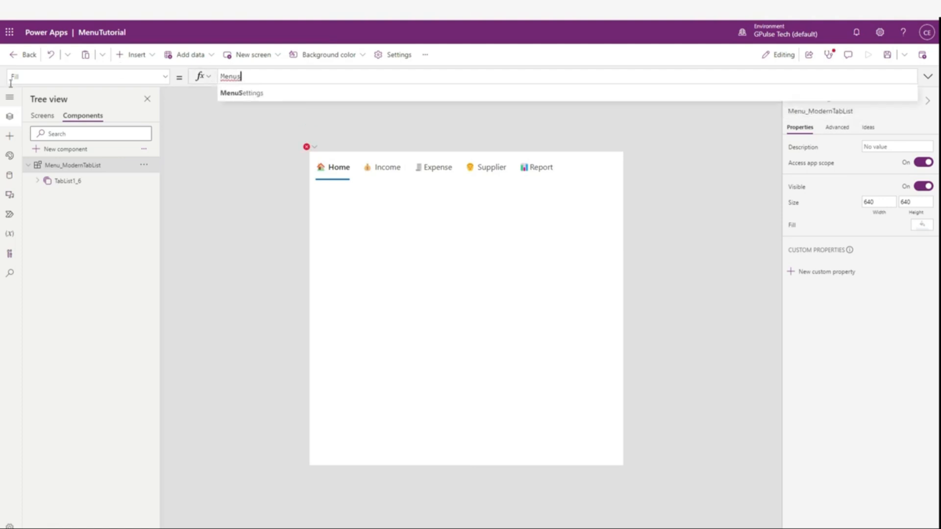
{"action": "left_click", "coordinate": [241, 94]}
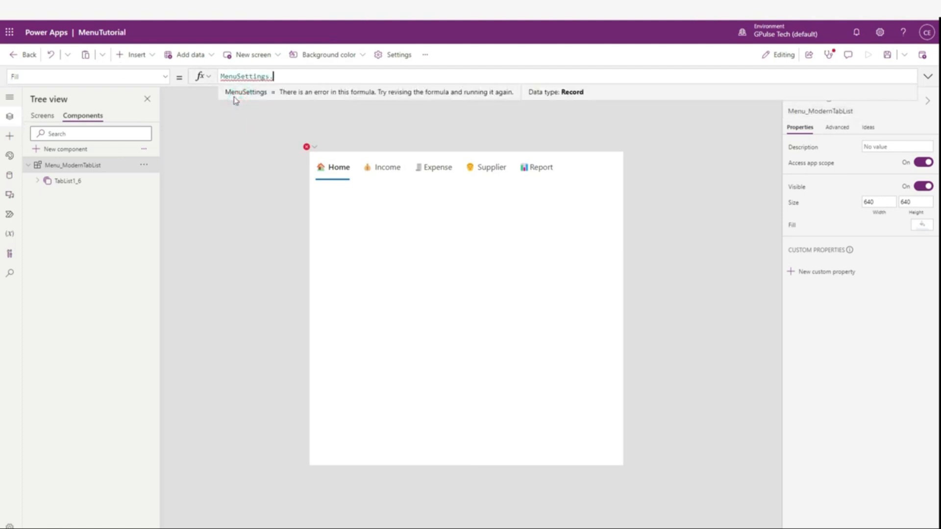
{"action": "type", "text": "."}
{"action": "left_click", "coordinate": [244, 96]}
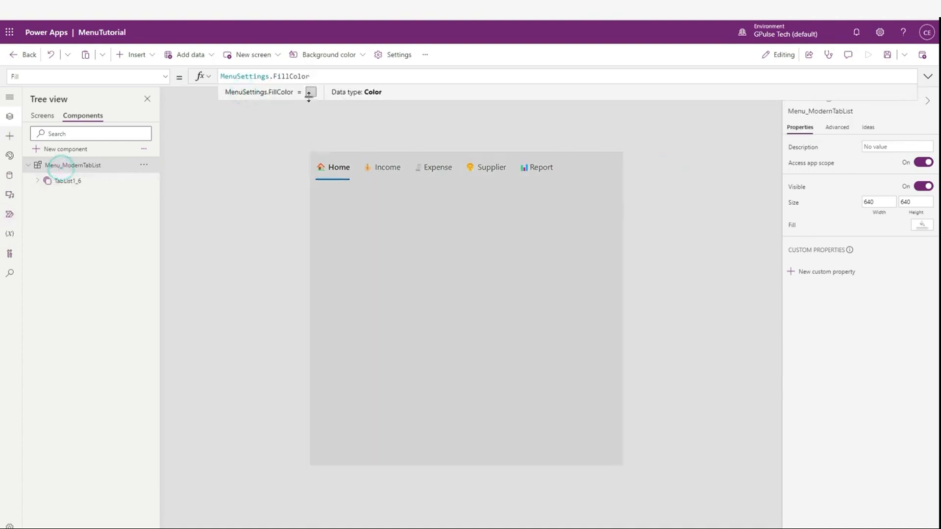
Set the Menu_ModernTabList component's Width property to MenuSettings.ComponentWidth
{"action": "left_click", "coordinate": [164, 77]}
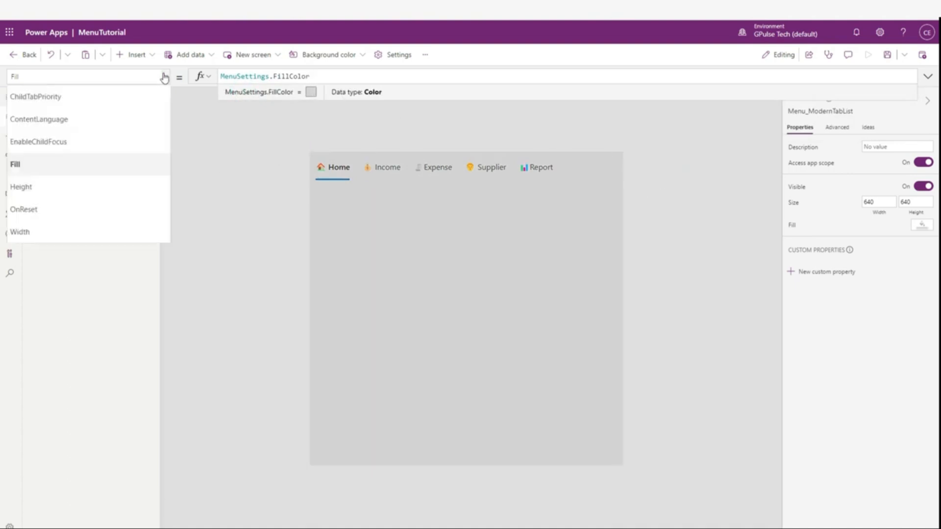
{"action": "left_click", "coordinate": [77, 227]}
{"action": "left_click_drag", "start_coordinate": [276, 80], "coordinate": [218, 80]}
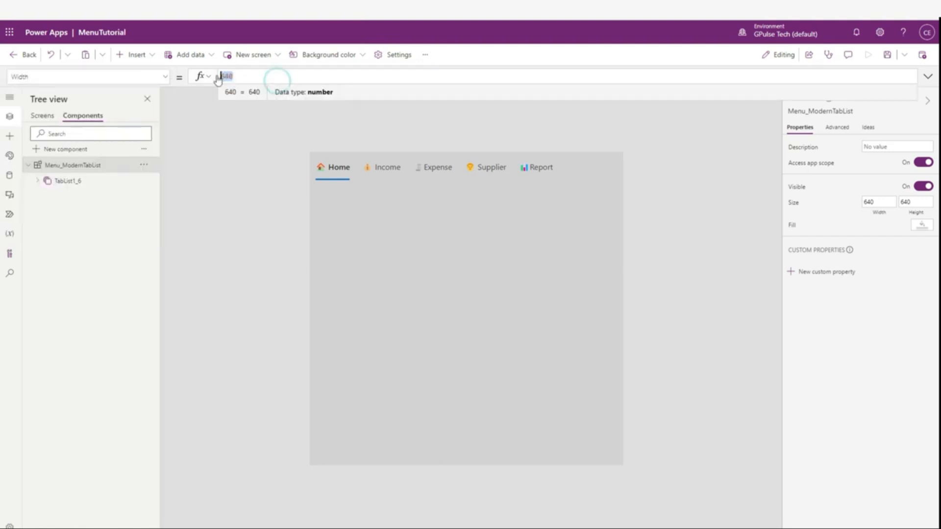
{"action": "type", "text": "me"}
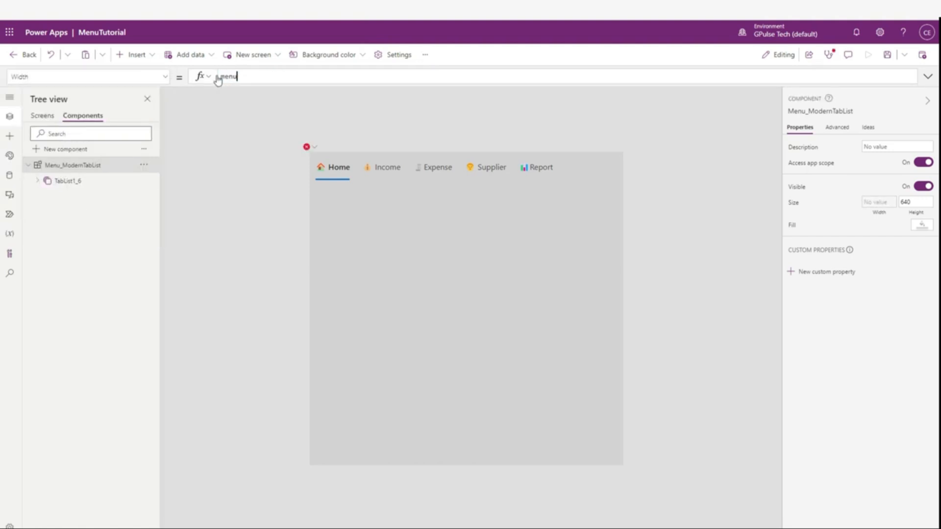
{"action": "type", "text": "nu"}
{"action": "left_click", "coordinate": [235, 115]}
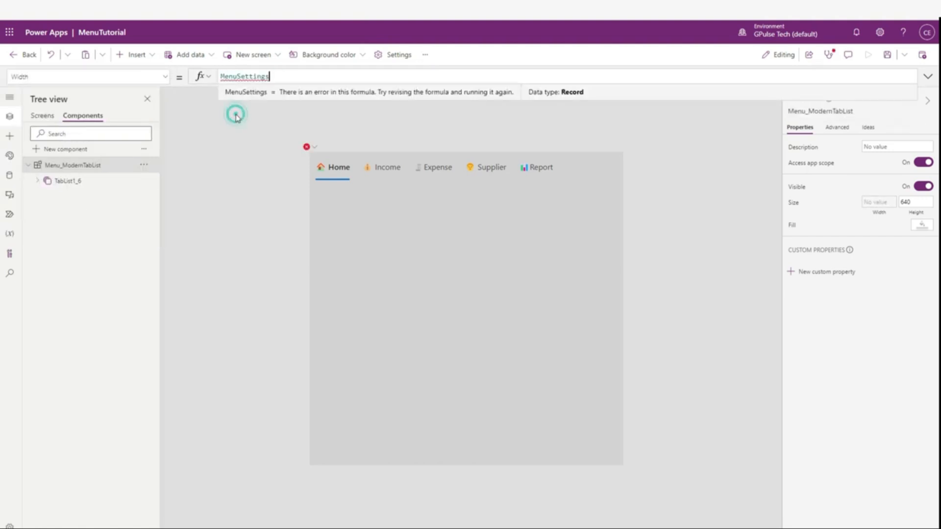
{"action": "type", "text": "."}
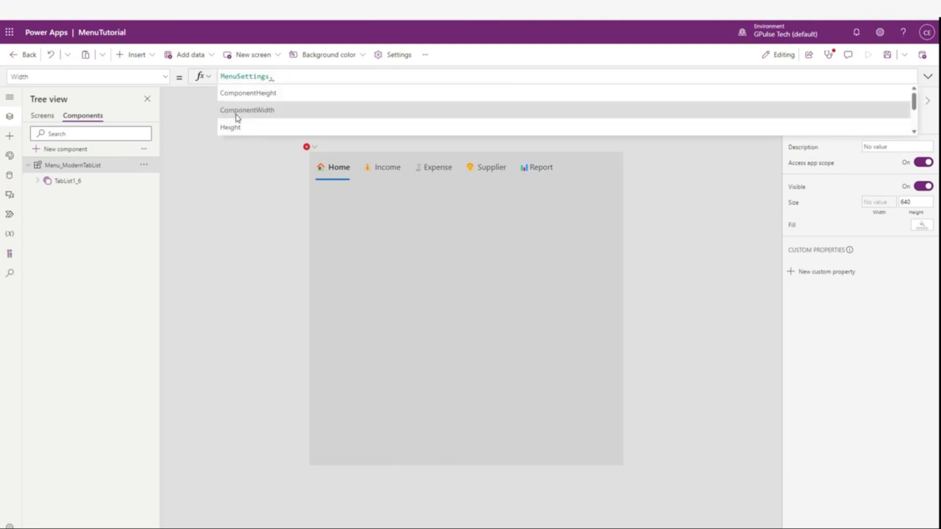
{"action": "left_click", "coordinate": [261, 110]}
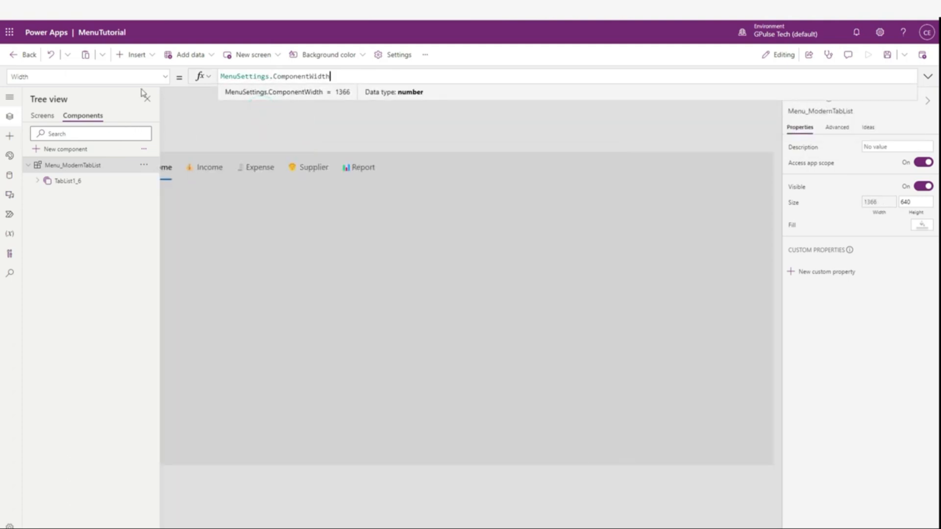
Set the Menu_ModernTabList component's Height property to MenuSettings.ComponentHeight
{"action": "left_click", "coordinate": [167, 76]}
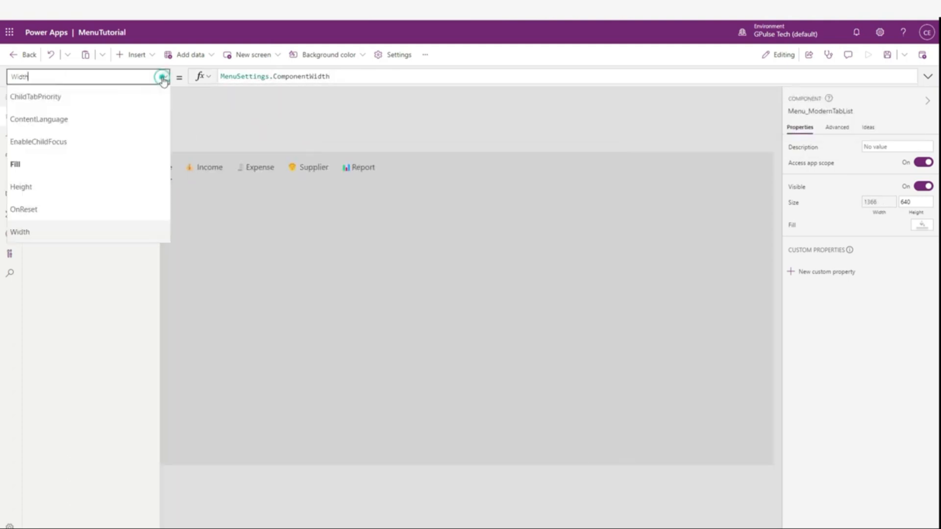
{"action": "left_click", "coordinate": [68, 194]}
{"action": "left_click_drag", "start_coordinate": [256, 74], "coordinate": [220, 76]}
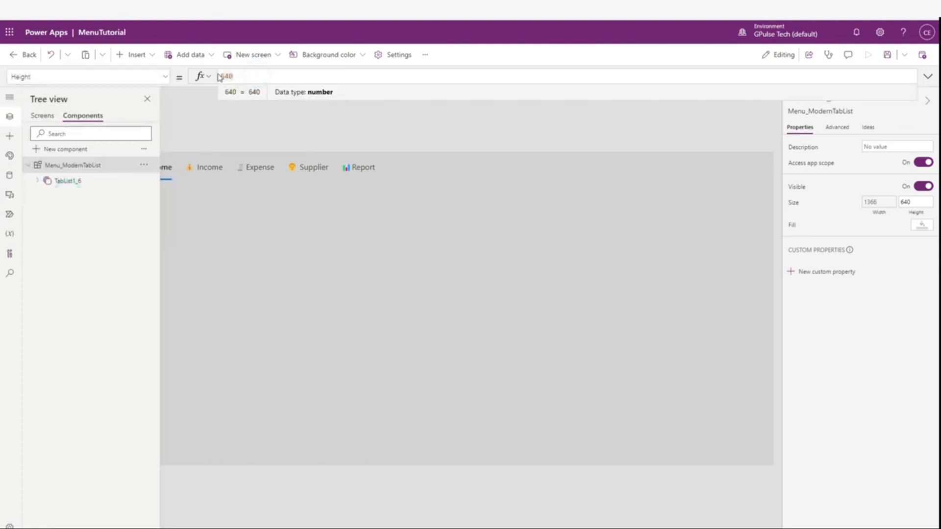
{"action": "type", "text": "me"}
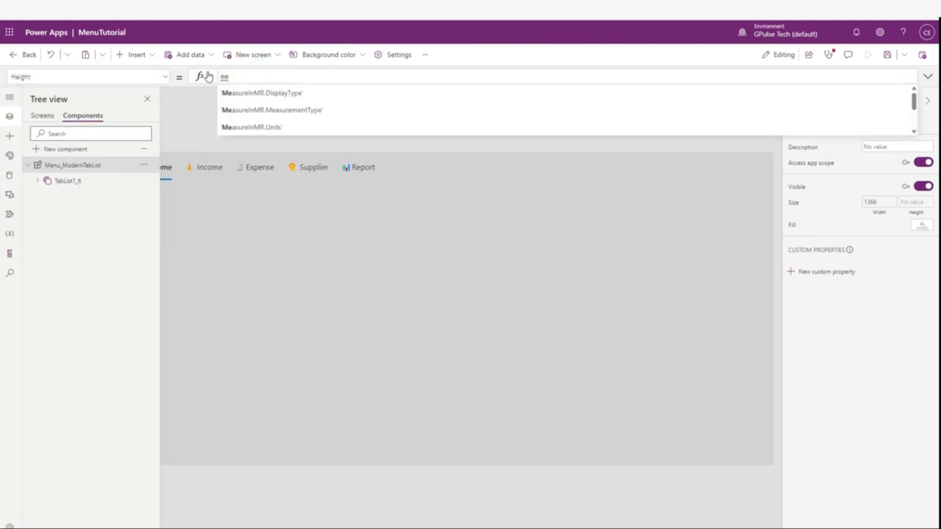
{"action": "type", "text": "nu"}
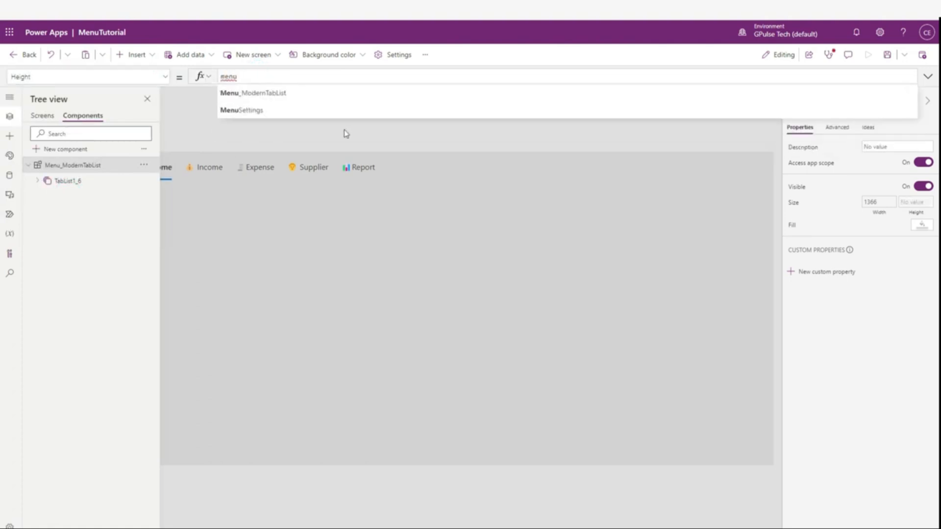
{"action": "left_click", "coordinate": [269, 110]}
{"action": "type", "text": "."}
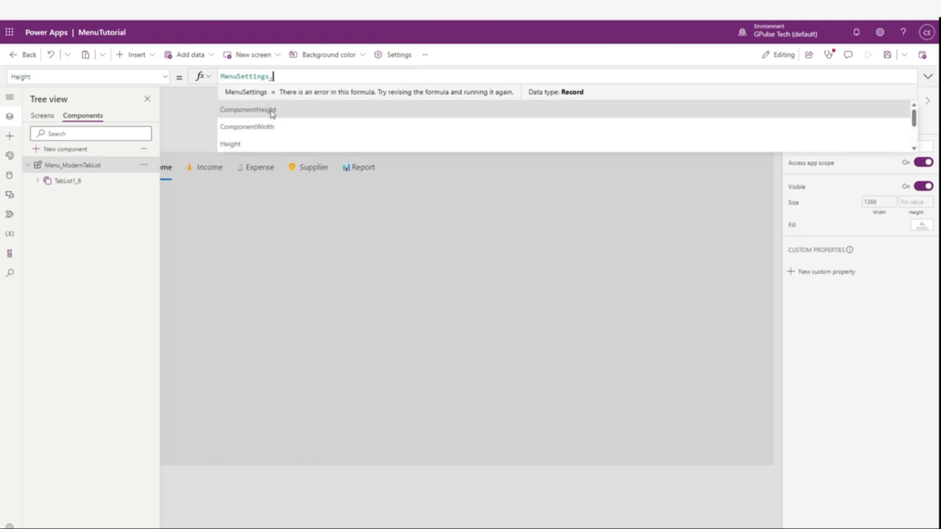
{"action": "left_click", "coordinate": [290, 97]}
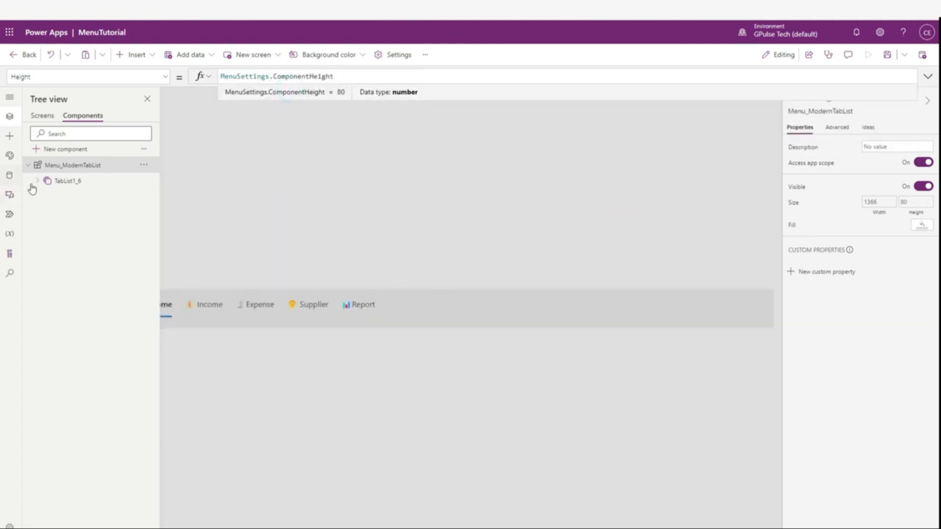
Set the Alignment property of the tab list inside the Menu_ModernTabList component to MenuSettings.MenuAlignment
{"action": "left_click", "coordinate": [81, 182]}
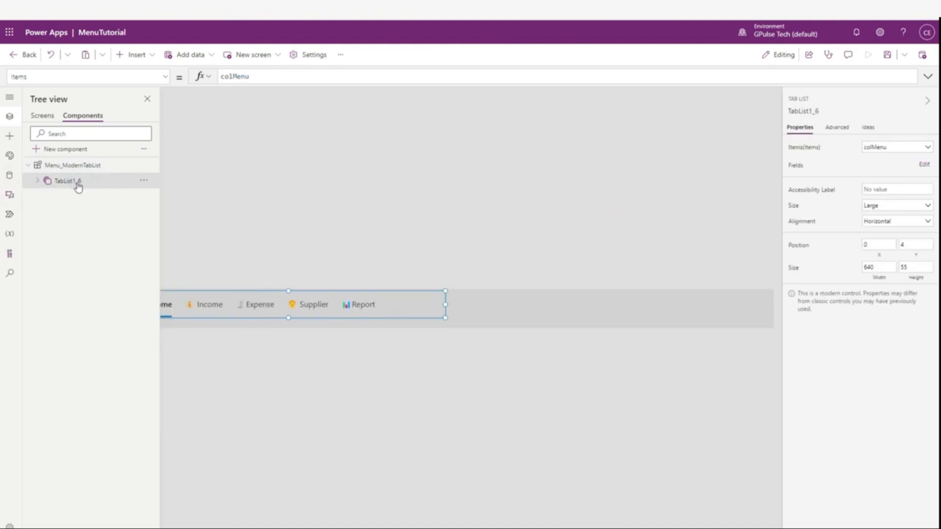
{"action": "left_click", "coordinate": [77, 182]}
{"action": "left_click", "coordinate": [166, 77]}
{"action": "scroll", "coordinate": [44, 197], "scroll_direction": "down", "scroll_amount": 2}
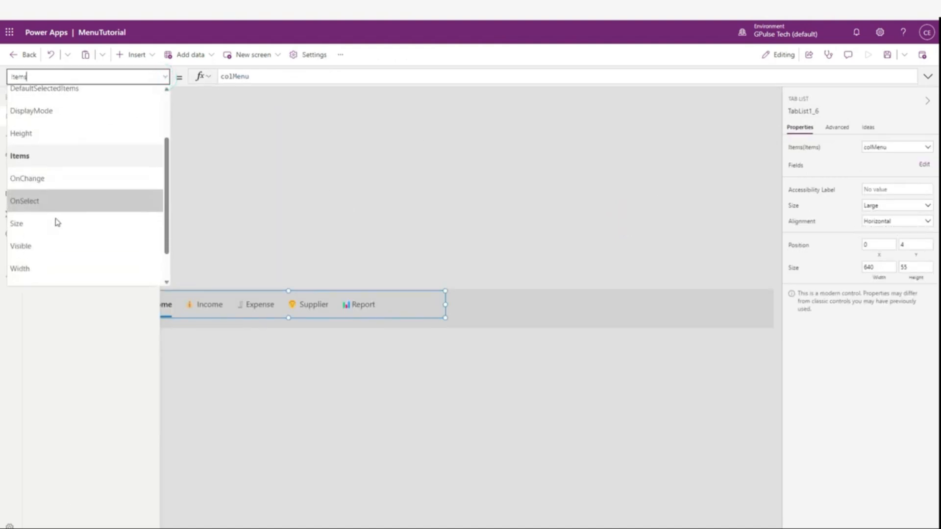
{"action": "scroll", "coordinate": [64, 206], "scroll_direction": "up", "scroll_amount": 2}
{"action": "left_click", "coordinate": [64, 204]}
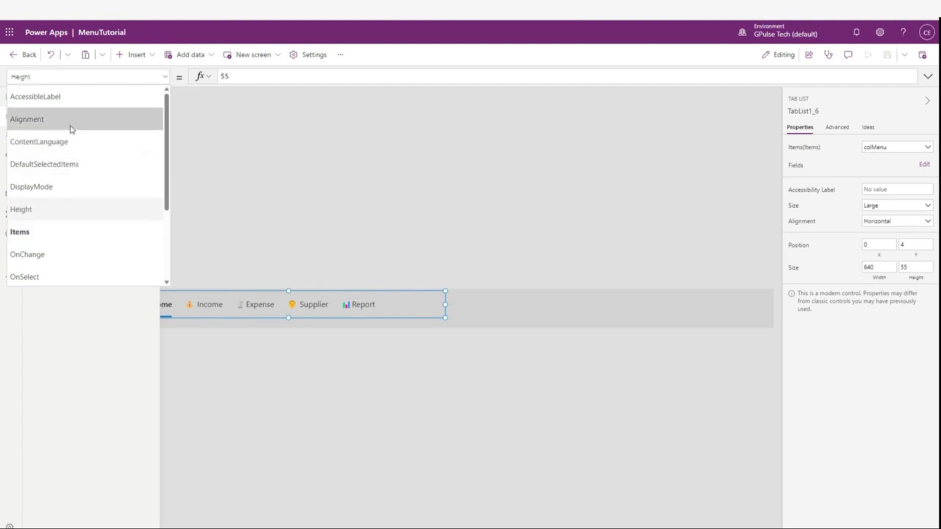
{"action": "left_click", "coordinate": [70, 125]}
{"action": "left_click_drag", "start_coordinate": [316, 74], "coordinate": [223, 76]}
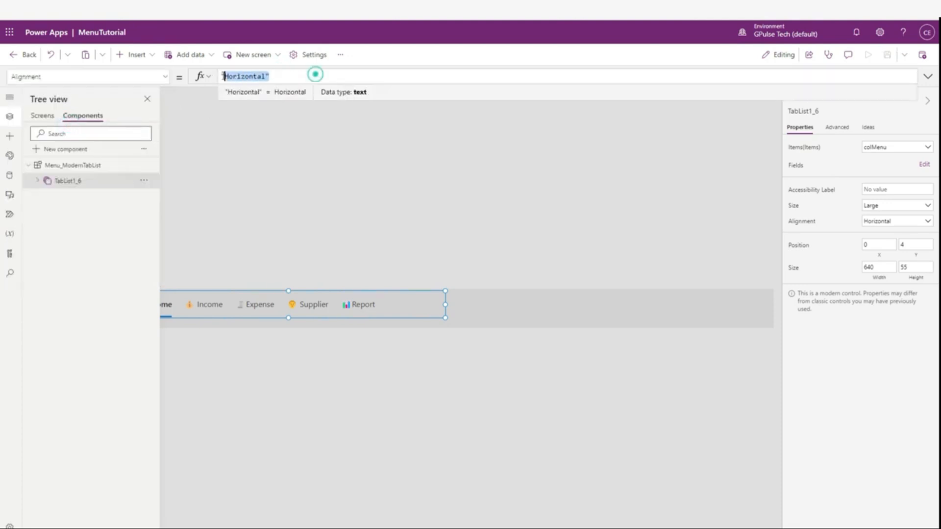
{"action": "key", "text": "BackSpace"}
{"action": "type", "text": "app"}
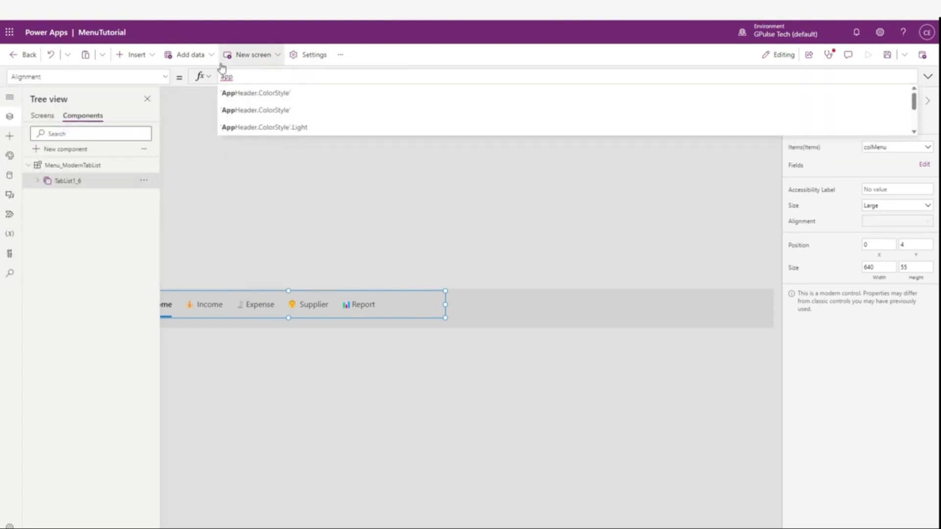
{"action": "key", "text": "BackSpace"}
{"action": "key", "text": "BackSpace"}
{"action": "key", "text": "BackSpace"}
{"action": "type", "text": "Menu"}
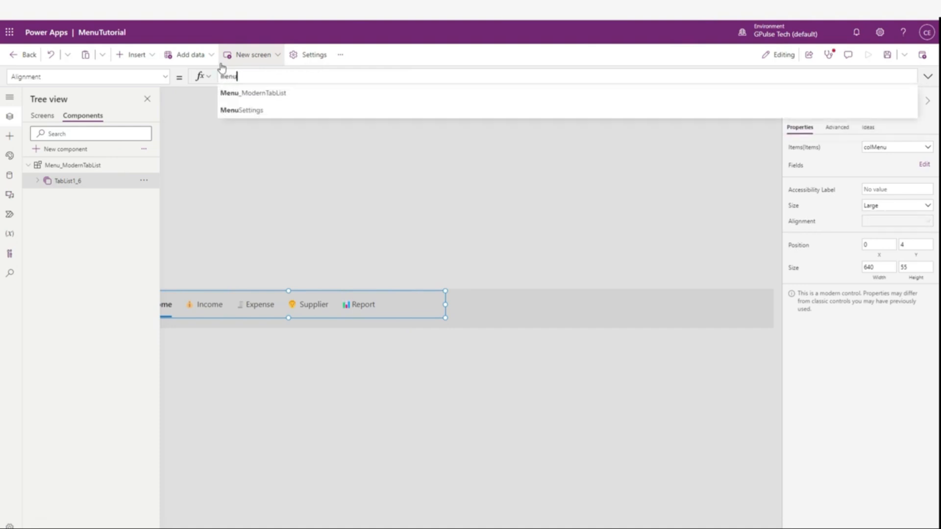
{"action": "left_click", "coordinate": [270, 110]}
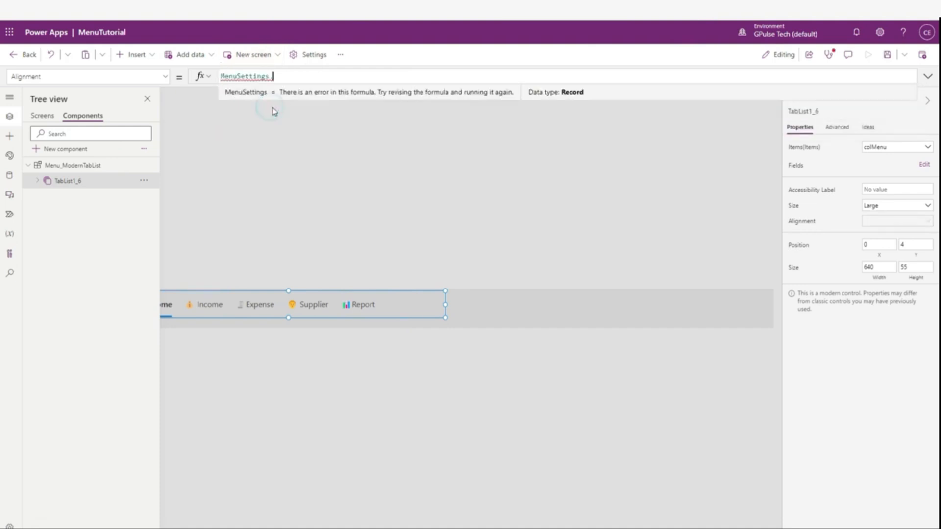
{"action": "type", "text": "."}
{"action": "scroll", "coordinate": [290, 113], "scroll_direction": "down", "scroll_amount": 4}
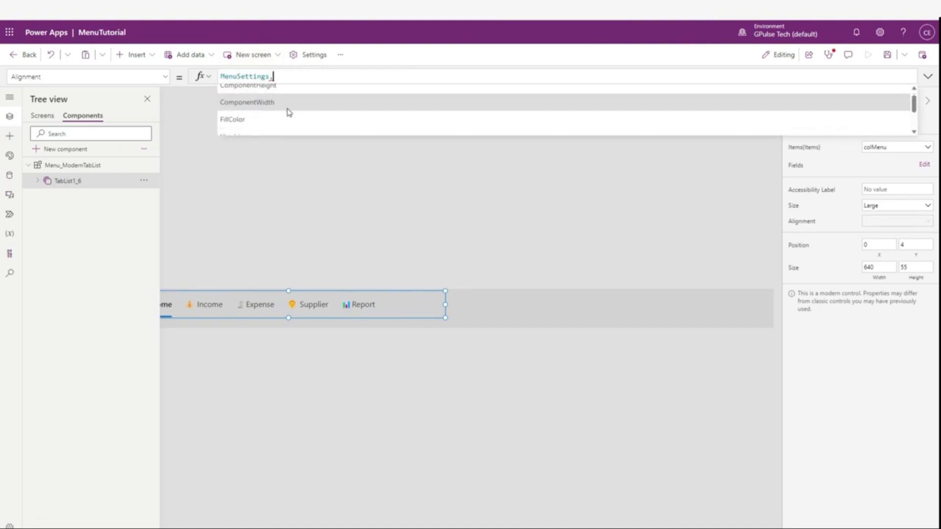
{"action": "left_click", "coordinate": [287, 114]}
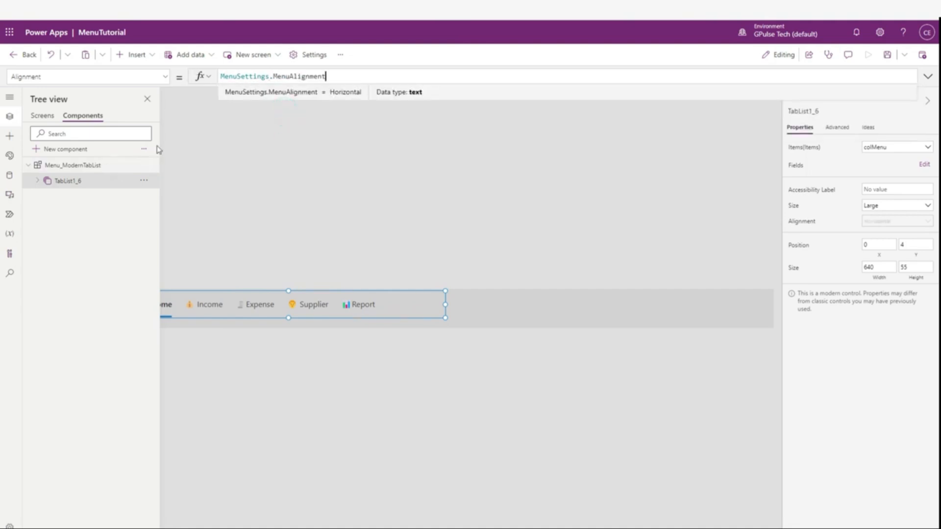
Set the Width property of the tab list inside the component to MenuSettings.Width
{"action": "left_click", "coordinate": [165, 76]}
{"action": "scroll", "coordinate": [83, 216], "scroll_direction": "down", "scroll_amount": 3}
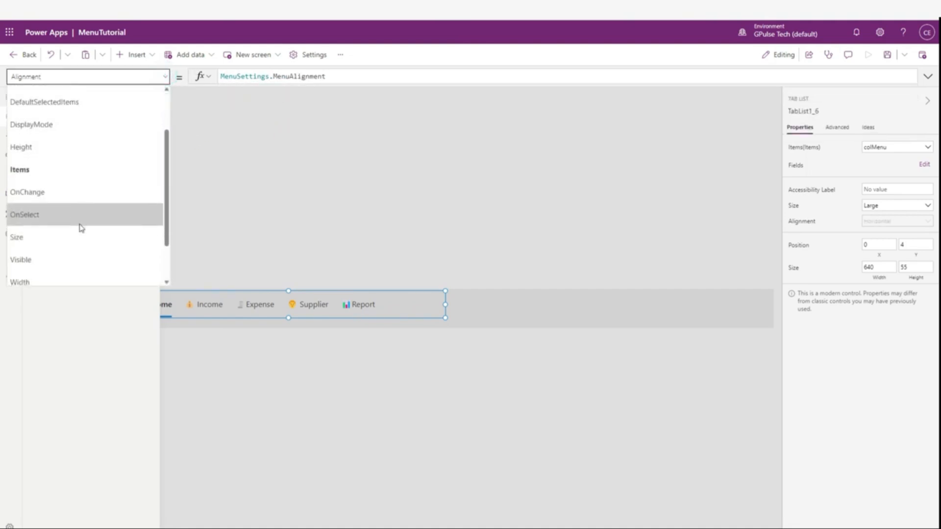
{"action": "left_click", "coordinate": [82, 228]}
{"action": "left_click_drag", "start_coordinate": [269, 78], "coordinate": [235, 75]}
{"action": "type", "text": "menuse"}
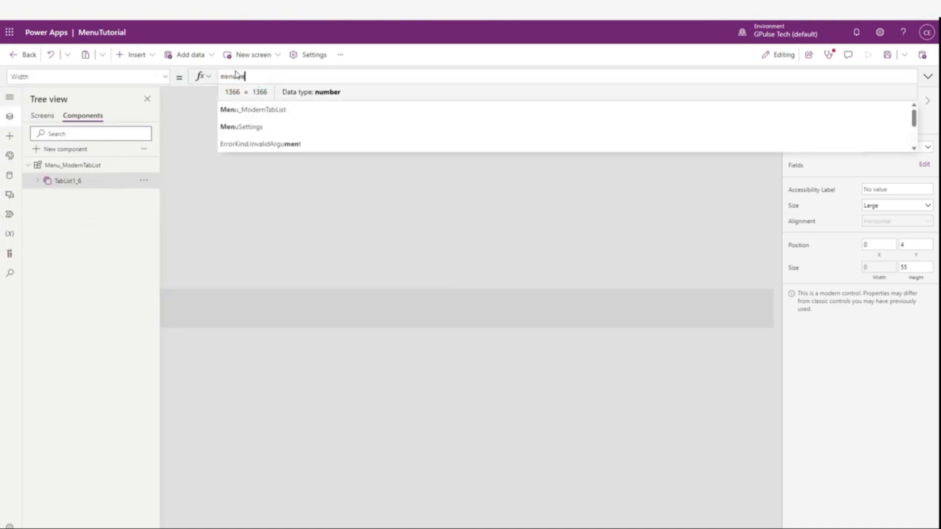
{"action": "left_click", "coordinate": [284, 92]}
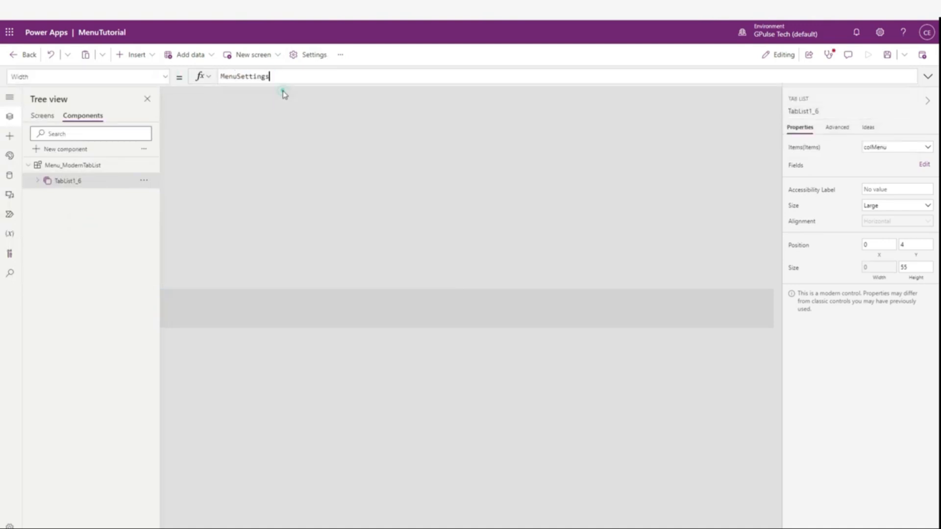
{"action": "type", "text": "."}
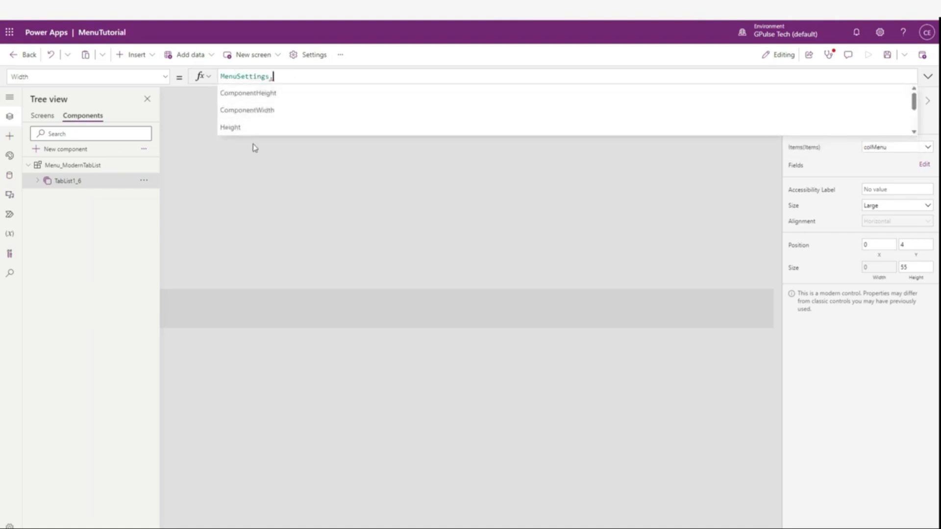
{"action": "scroll", "coordinate": [263, 129], "scroll_direction": "down", "scroll_amount": 1}
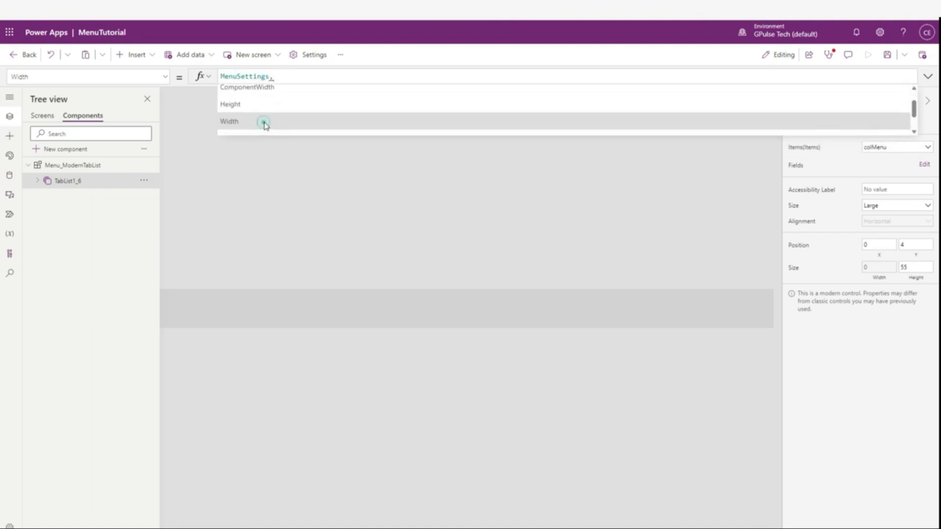
{"action": "left_click", "coordinate": [264, 122]}
Set the Height property of the tab list inside the component to MenuSettings.Height, and save the app
{"action": "left_click", "coordinate": [165, 76]}
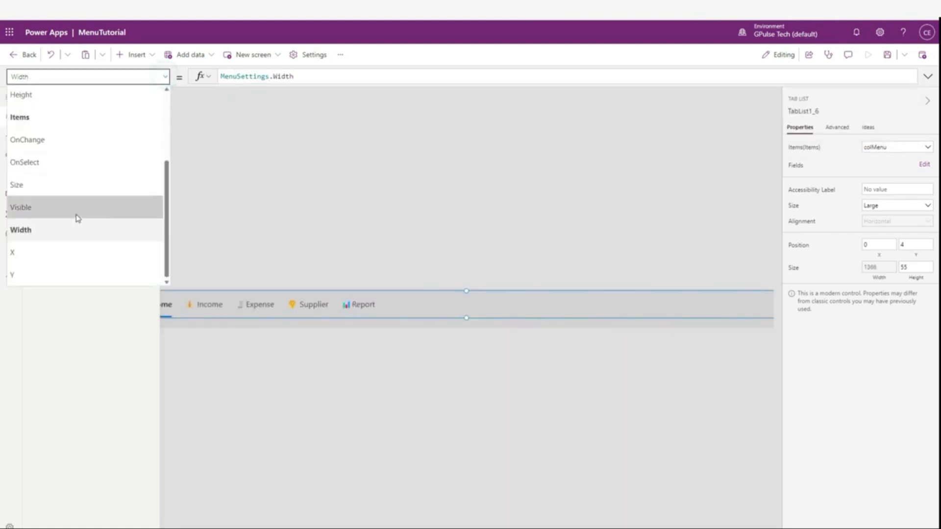
{"action": "scroll", "coordinate": [83, 162], "scroll_direction": "up", "scroll_amount": 4}
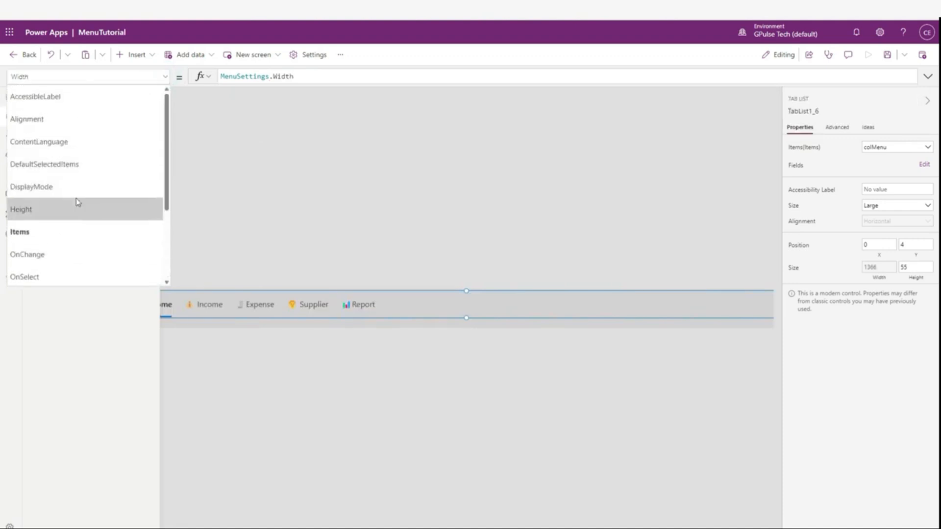
{"action": "left_click", "coordinate": [75, 198]}
{"action": "left_click_drag", "start_coordinate": [259, 75], "coordinate": [220, 74]}
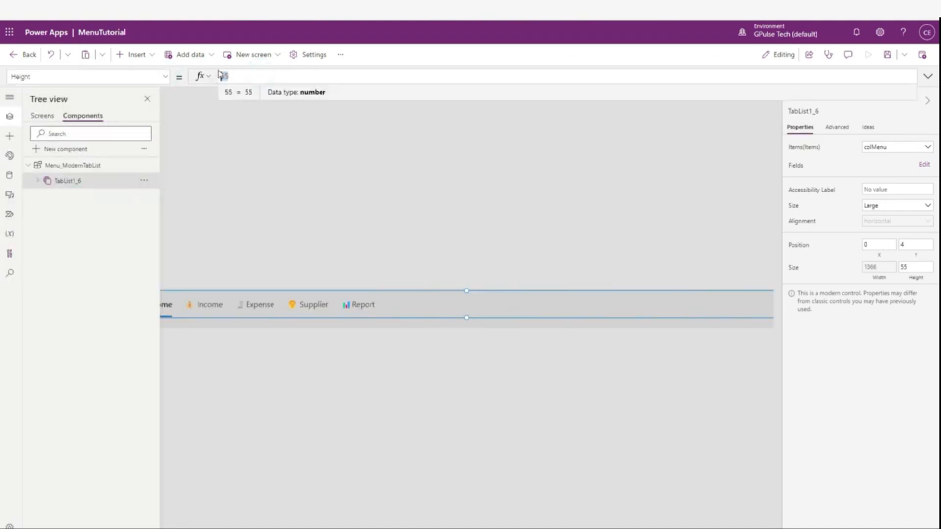
{"action": "type", "text": "Menu"}
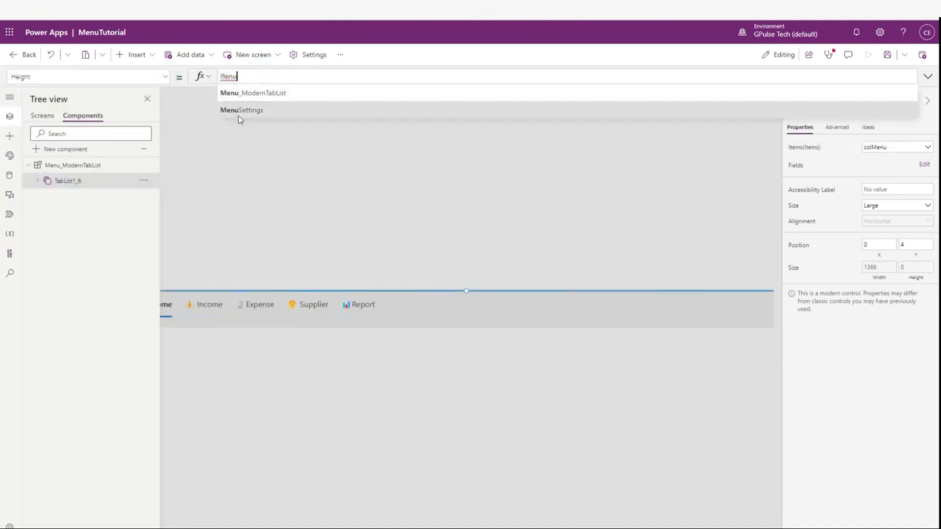
{"action": "left_click", "coordinate": [242, 118]}
{"action": "type", "text": ".he"}
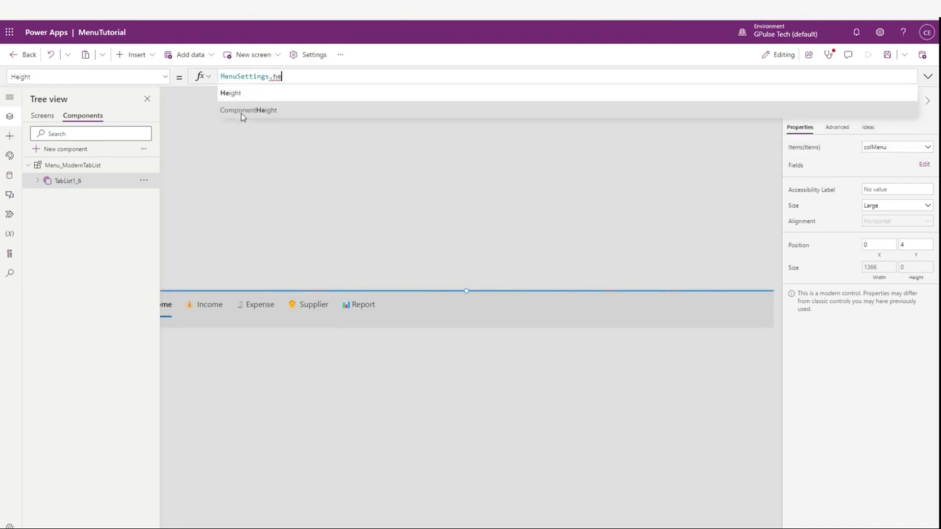
{"action": "left_click", "coordinate": [251, 93]}
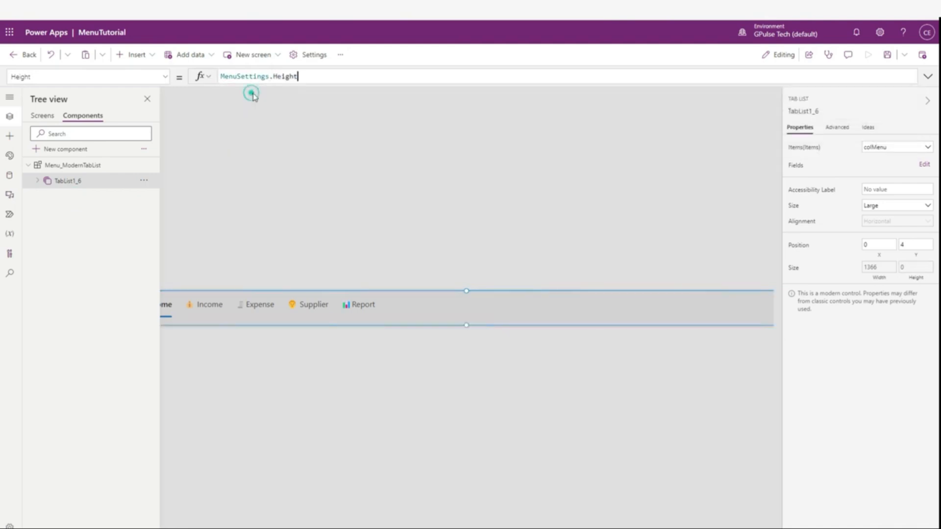
{"action": "left_click", "coordinate": [361, 181]}
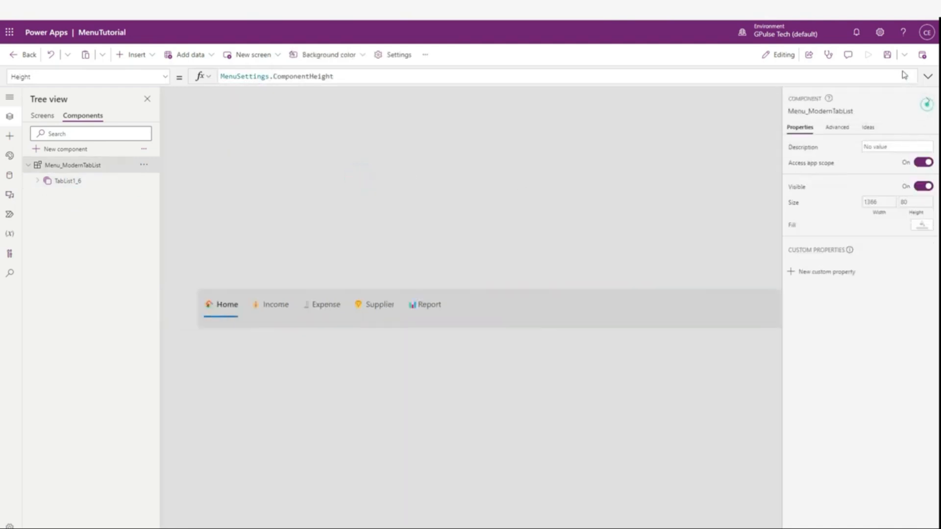
{"action": "left_click", "coordinate": [927, 103]}
{"action": "left_click", "coordinate": [889, 56]}
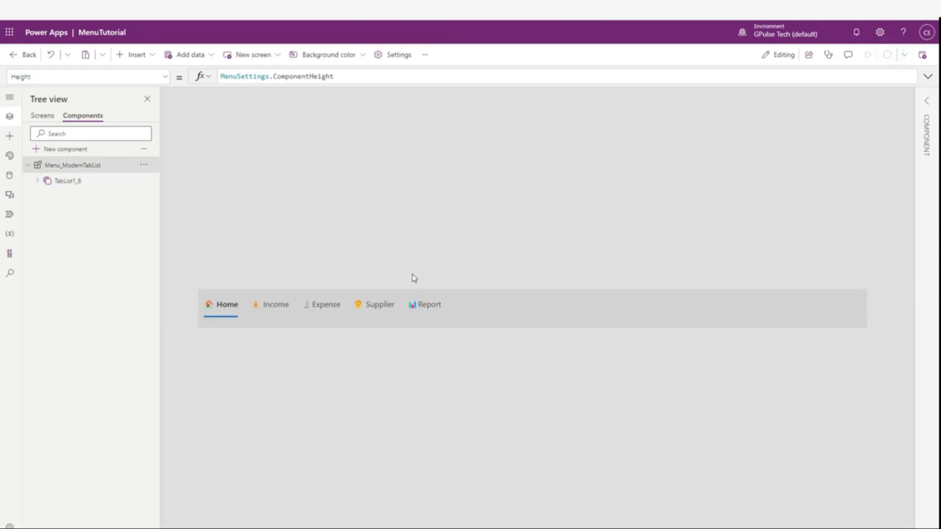
Delete the existing Menu_ModernTabList instances from the Home and Income screens
{"action": "left_click", "coordinate": [38, 120]}
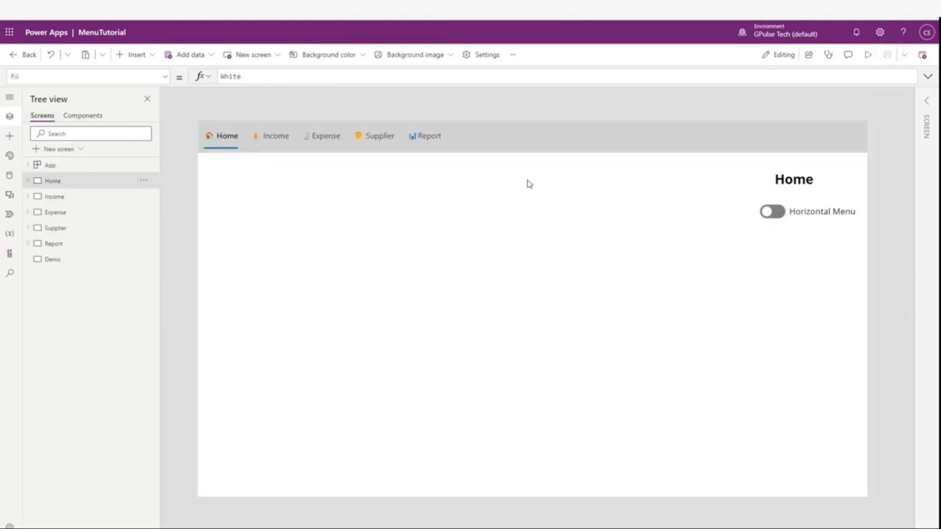
{"action": "left_click", "coordinate": [534, 151]}
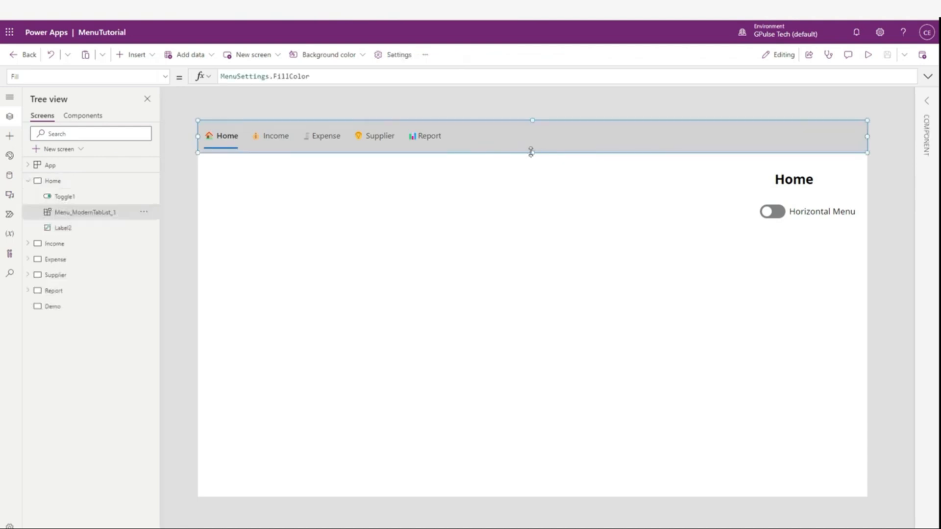
{"action": "key", "text": "Delete"}
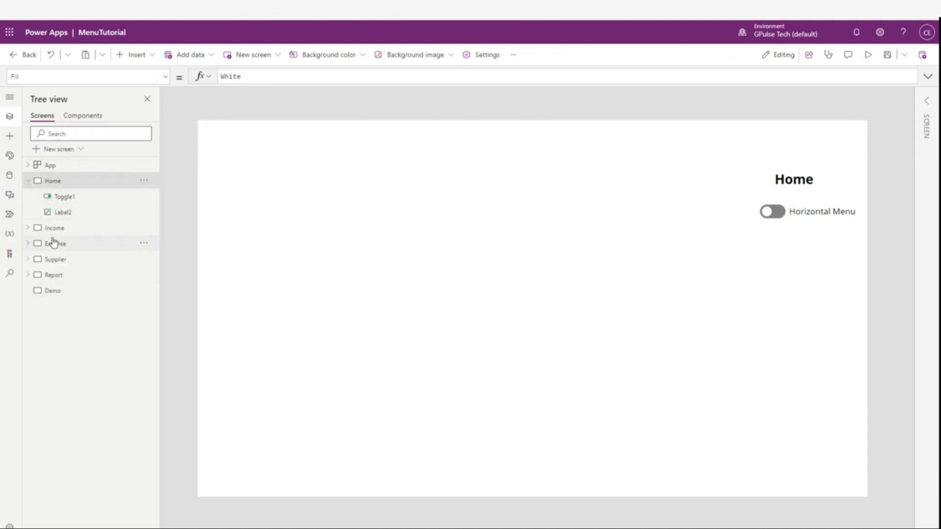
{"action": "left_click", "coordinate": [99, 228]}
{"action": "left_click", "coordinate": [222, 150]}
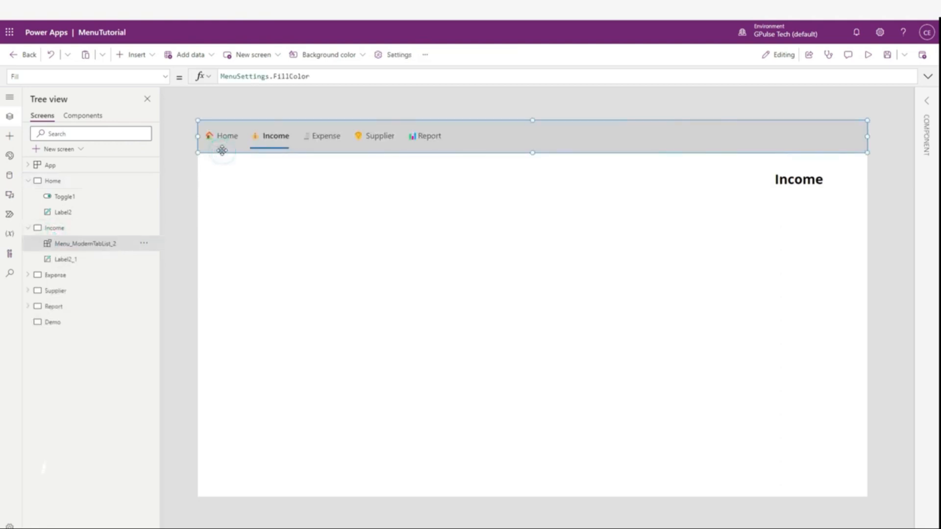
{"action": "key", "text": "Delete"}
Delete the existing Menu_ModernTabList instances from the Expense, Supplier and Report screens
{"action": "left_click", "coordinate": [62, 274]}
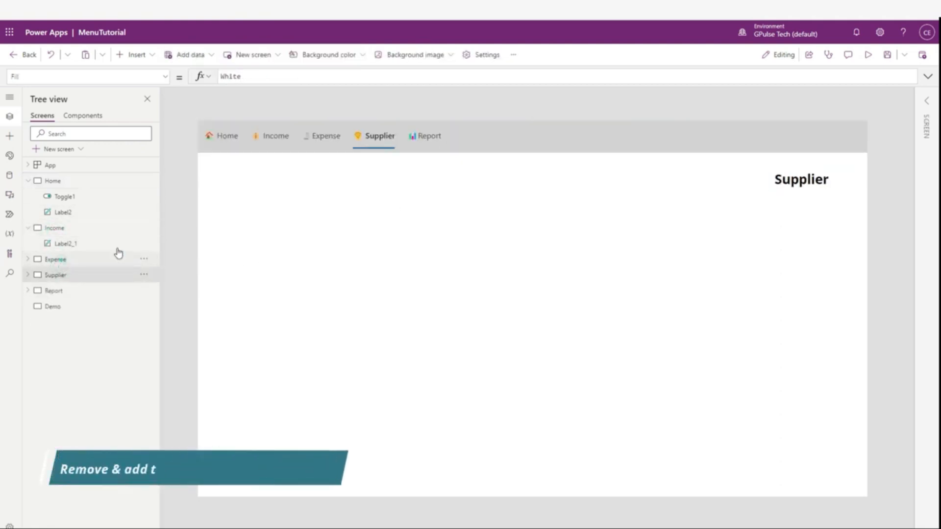
{"action": "left_click", "coordinate": [116, 257]}
{"action": "left_click", "coordinate": [227, 143]}
{"action": "key", "text": "Delete"}
{"action": "left_click", "coordinate": [61, 286]}
{"action": "left_click", "coordinate": [231, 147]}
{"action": "key", "text": "Delete"}
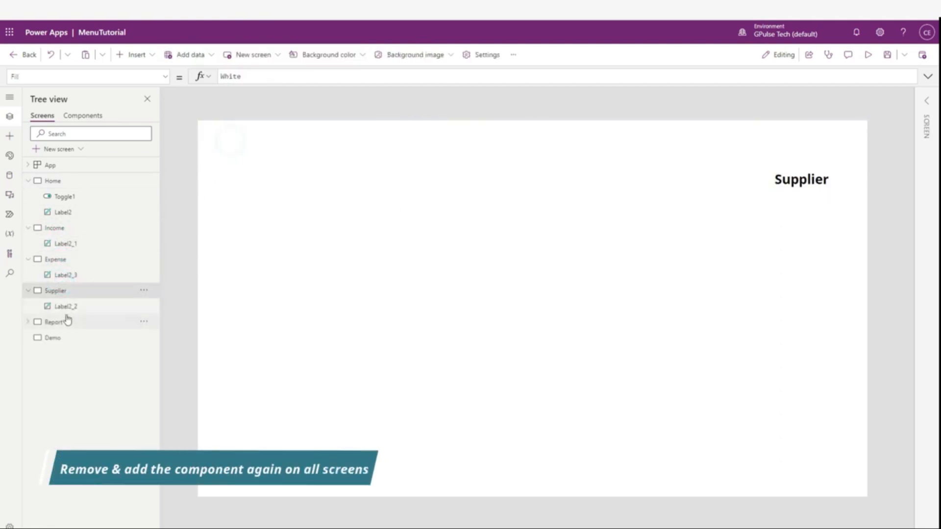
{"action": "left_click", "coordinate": [61, 322]}
{"action": "left_click", "coordinate": [264, 147]}
{"action": "key", "text": "Delete"}
Insert the custom Menu_ModernTabList component on the Home screen
{"action": "left_click", "coordinate": [60, 179]}
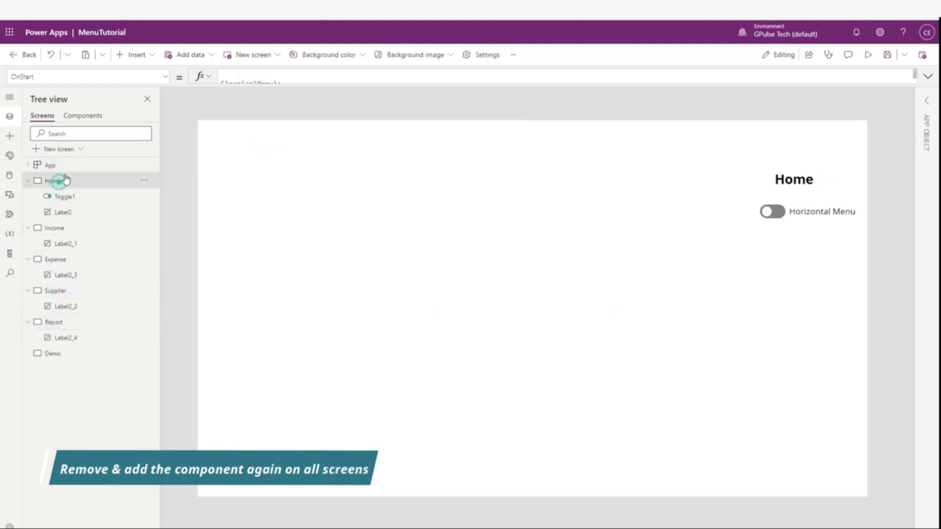
{"action": "left_click", "coordinate": [11, 137]}
{"action": "left_click", "coordinate": [76, 295]}
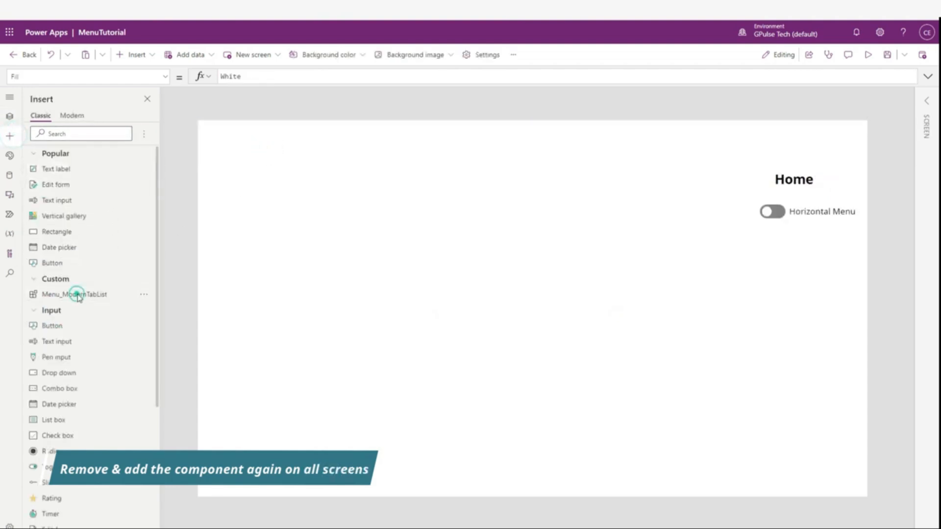
{"action": "left_click", "coordinate": [336, 216]}
Copy the Home screen's Menu_ModernTabList instance and paste it onto the Income, Expense, Supplier and Report screens
{"action": "left_click", "coordinate": [518, 146]}
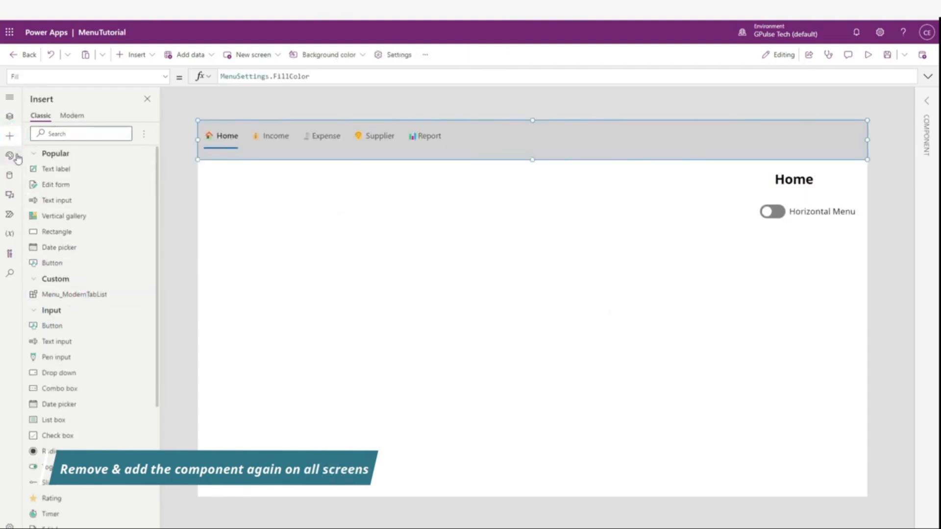
{"action": "left_click", "coordinate": [10, 138]}
{"action": "left_click", "coordinate": [54, 244]}
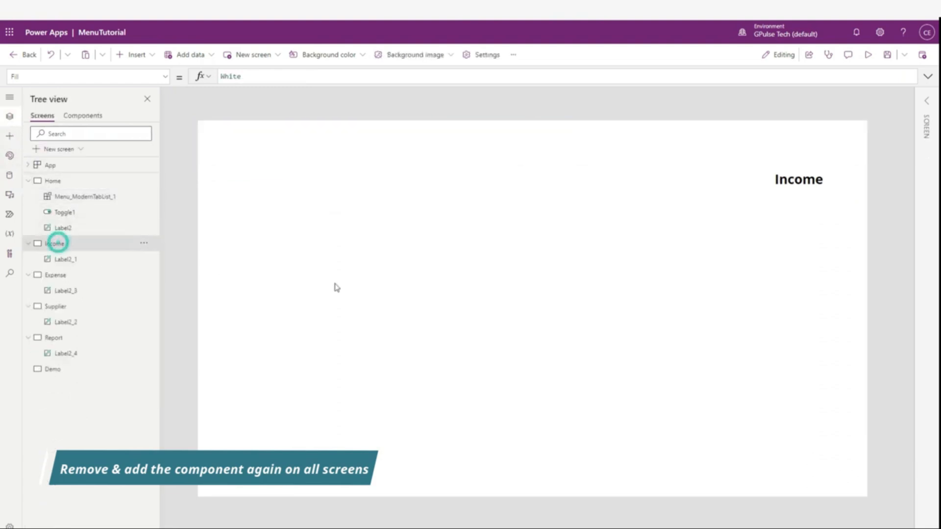
{"action": "key", "text": "ctrl+v"}
{"action": "left_click", "coordinate": [55, 290]}
{"action": "key", "text": "ctrl+v"}
{"action": "left_click", "coordinate": [56, 338]}
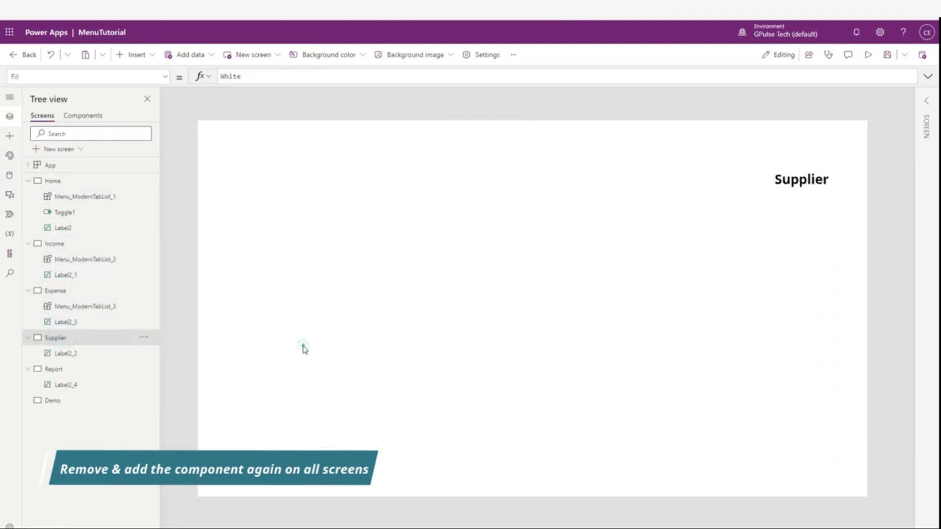
{"action": "key", "text": "ctrl+v"}
{"action": "left_click", "coordinate": [54, 385]}
{"action": "key", "text": "ctrl+v"}
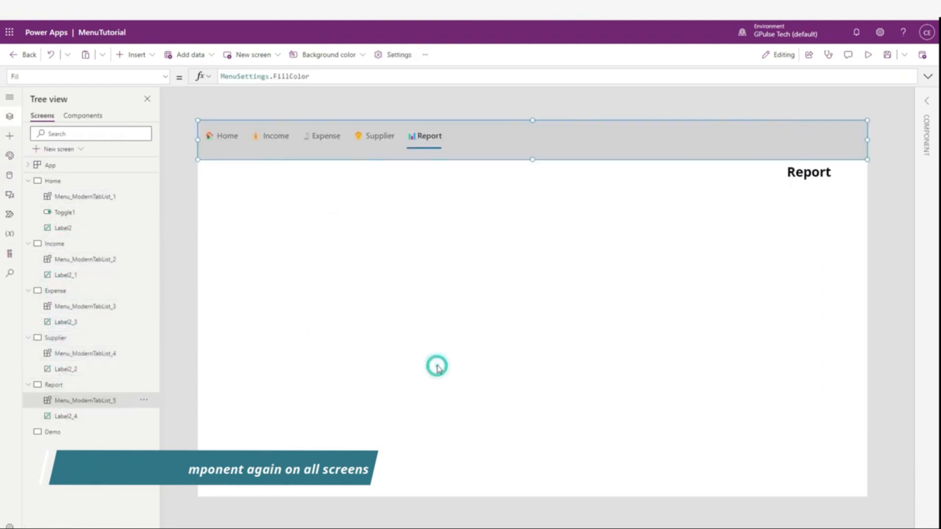
Preview the app, go to the Home screen, and test switching the menu to vertical and back to horizontal
{"action": "left_click", "coordinate": [441, 358]}
{"action": "left_click", "coordinate": [869, 59]}
{"action": "left_click", "coordinate": [51, 71]}
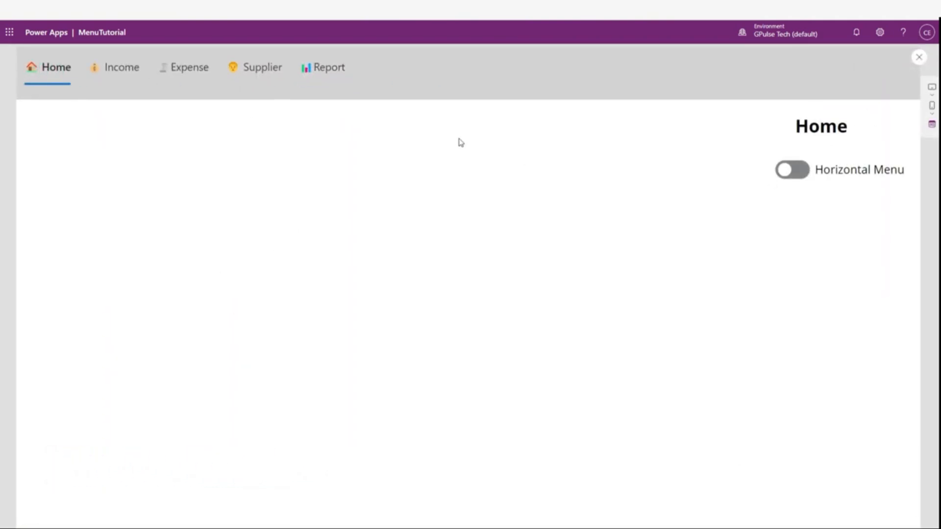
{"action": "left_click", "coordinate": [800, 170]}
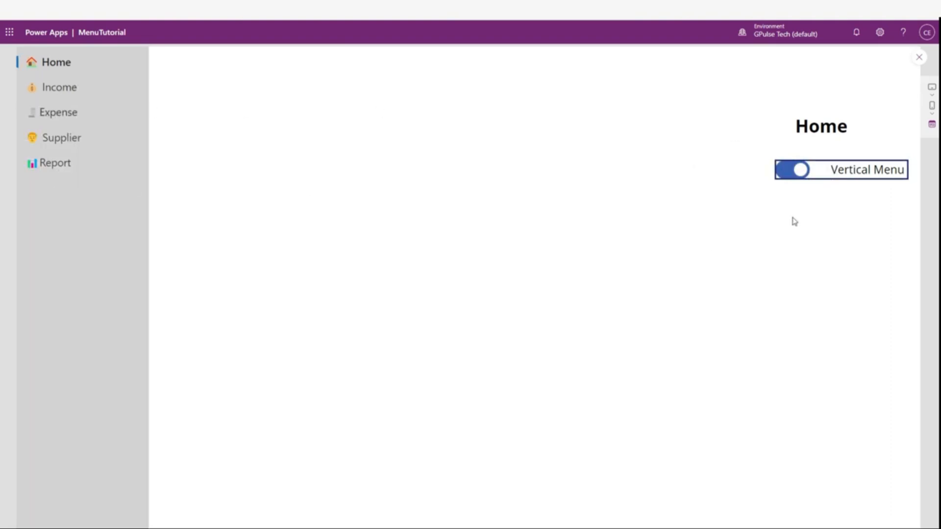
{"action": "left_click", "coordinate": [784, 171]}
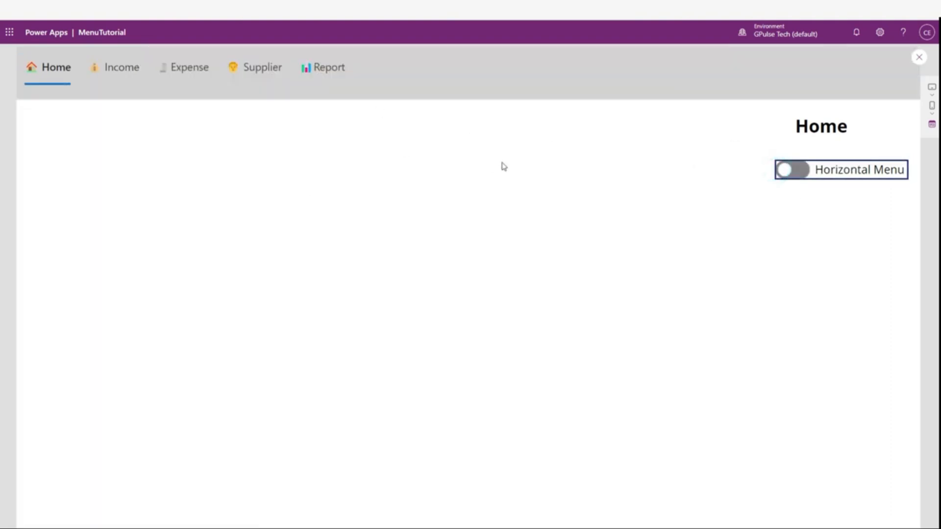
Test the horizontal menu by opening the Income, Expense, Supplier and Report screens, then returning to Home
{"action": "left_click", "coordinate": [135, 76]}
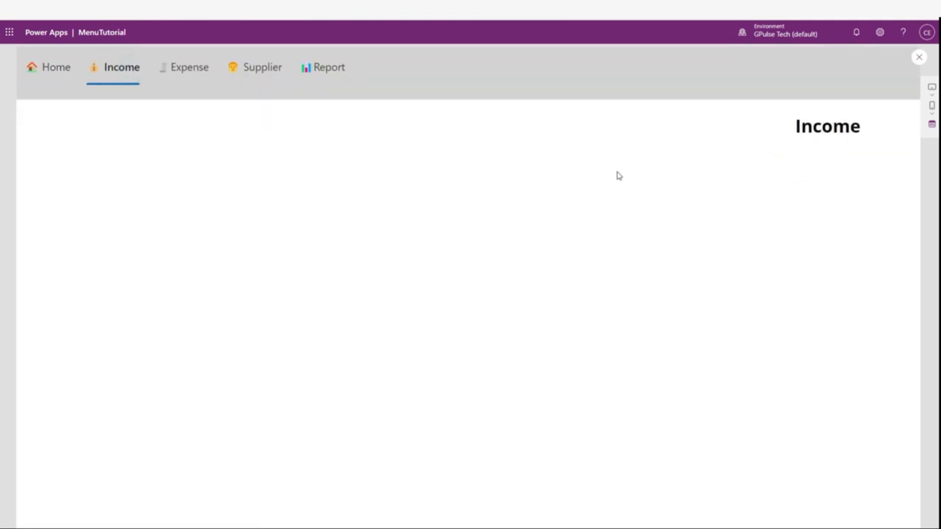
{"action": "left_click", "coordinate": [197, 73]}
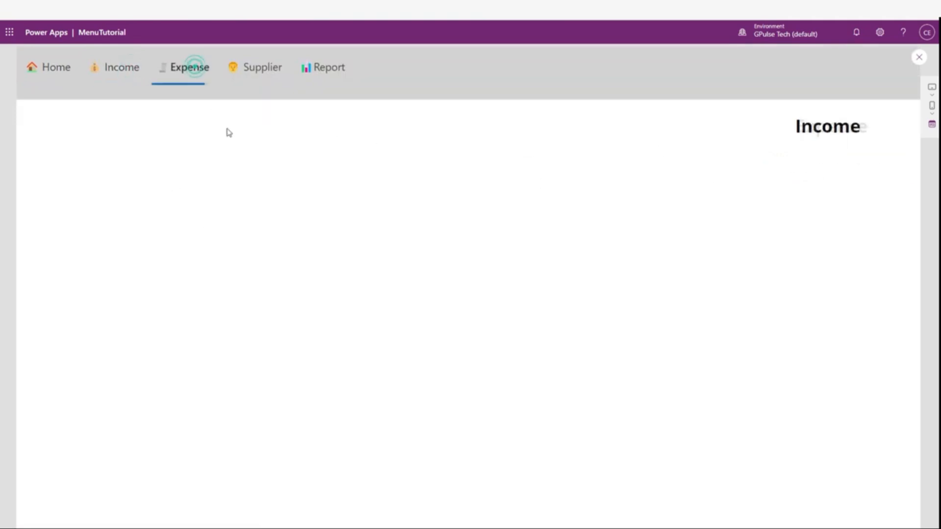
{"action": "left_click", "coordinate": [269, 72]}
{"action": "left_click", "coordinate": [331, 75]}
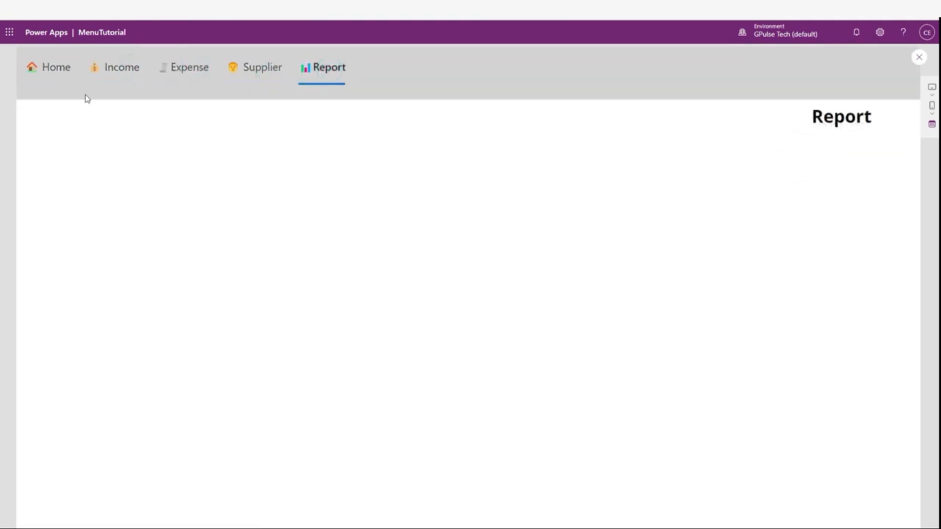
{"action": "left_click", "coordinate": [66, 73]}
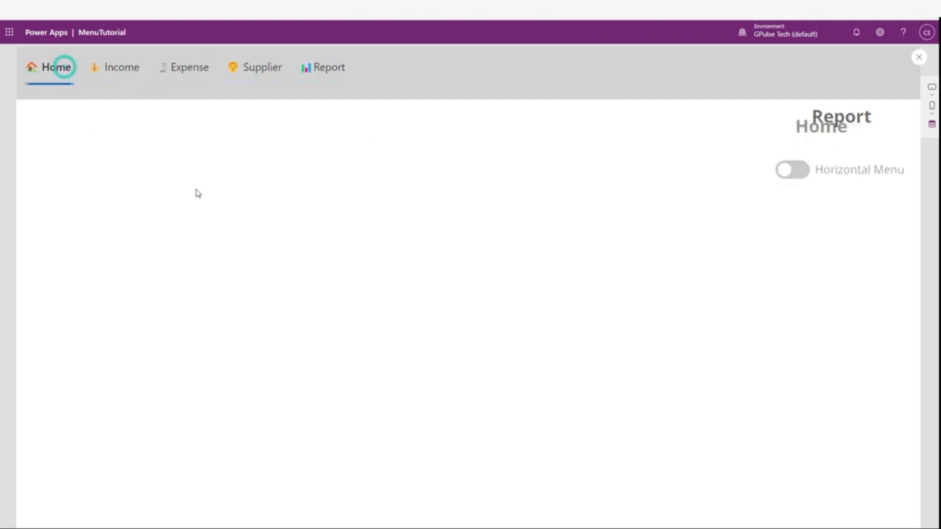
Test navigation through all screens with the vertical menu, then restore the horizontal layout from Home and close the preview
{"action": "left_click", "coordinate": [800, 173]}
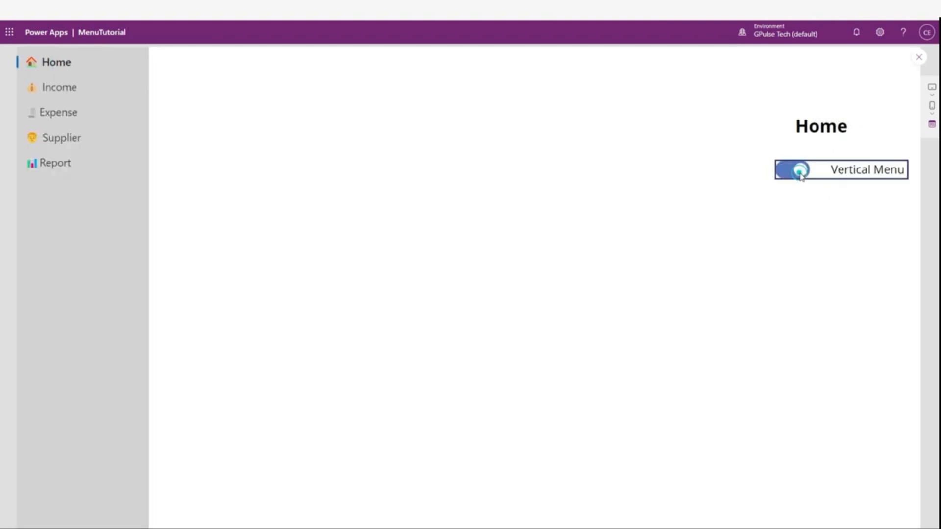
{"action": "left_click", "coordinate": [65, 93]}
{"action": "left_click", "coordinate": [69, 106]}
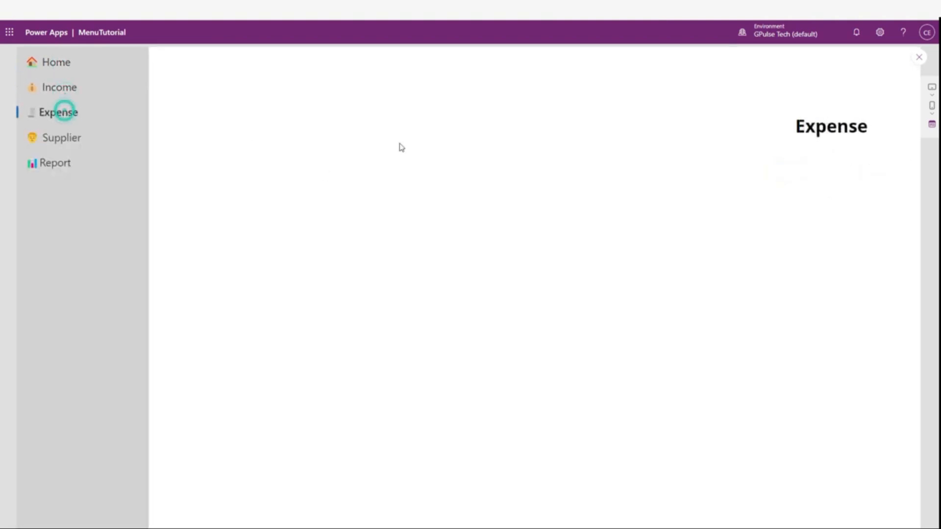
{"action": "left_click", "coordinate": [49, 147]}
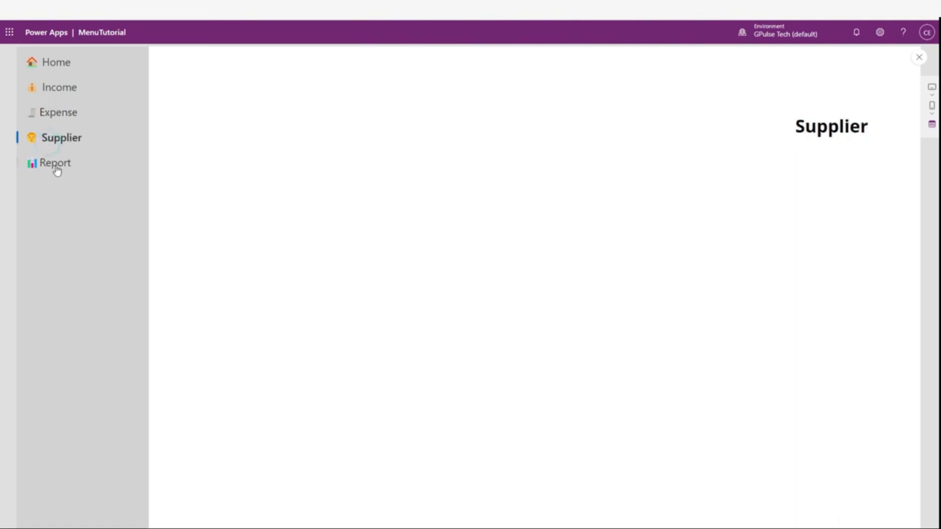
{"action": "left_click", "coordinate": [57, 167]}
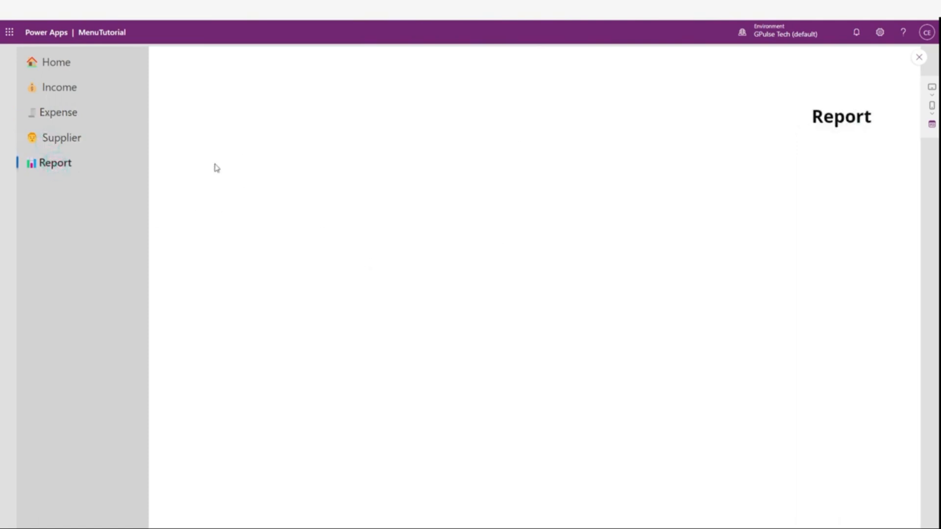
{"action": "left_click", "coordinate": [46, 69]}
{"action": "left_click", "coordinate": [57, 92]}
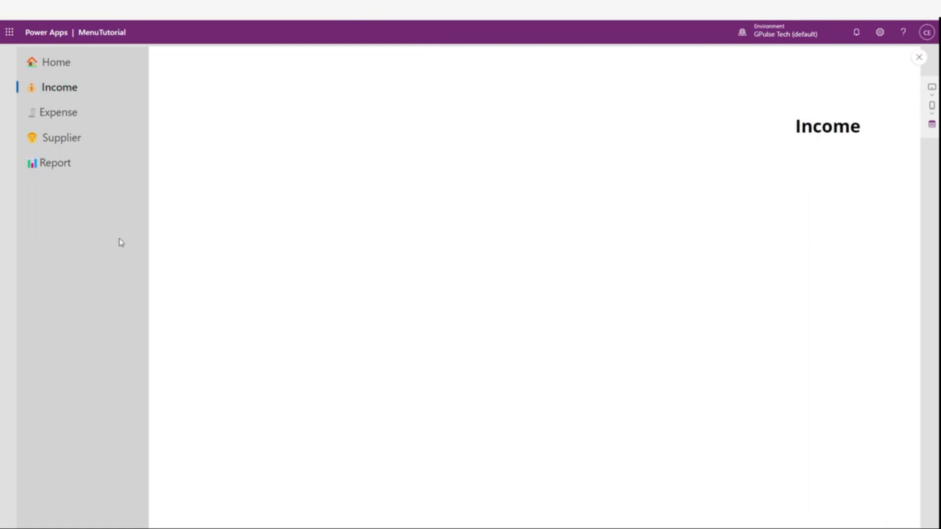
{"action": "left_click", "coordinate": [58, 62]}
{"action": "left_click", "coordinate": [788, 170]}
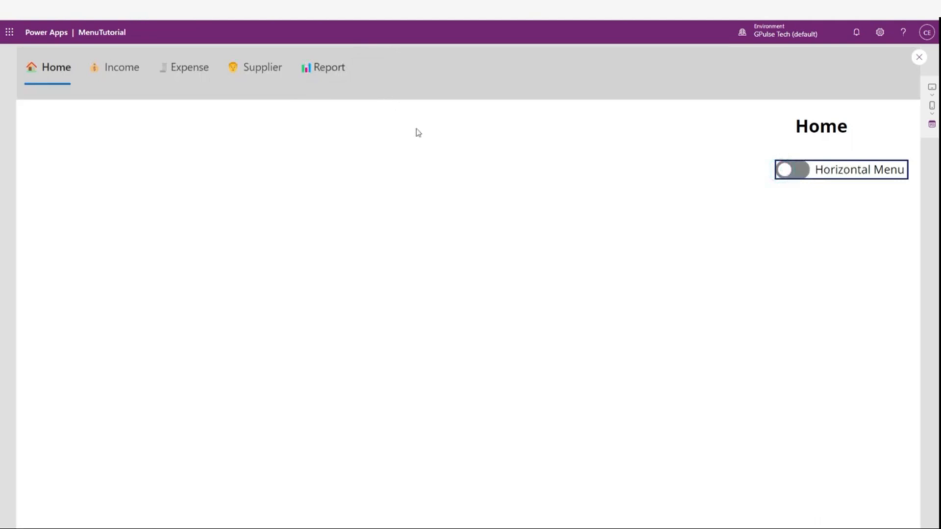
{"action": "left_click", "coordinate": [920, 58]}
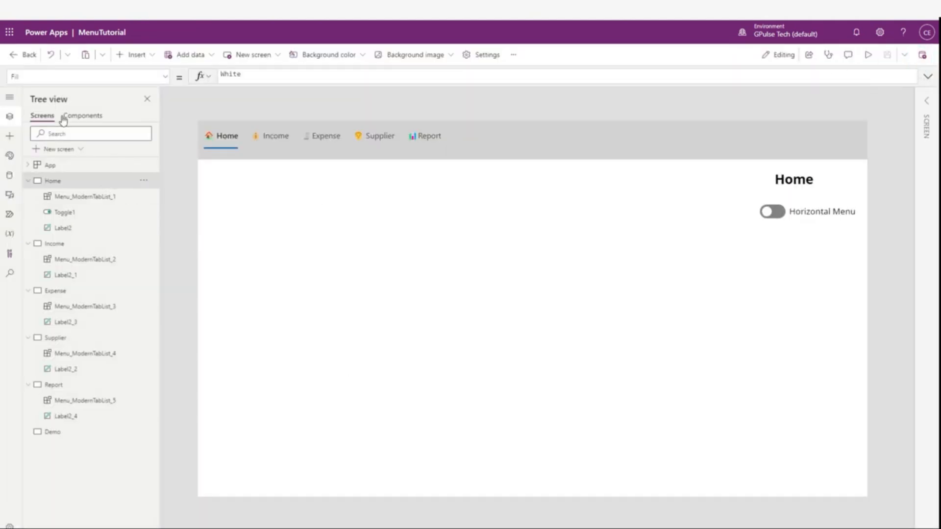
{"action": "left_click", "coordinate": [81, 115]}
{"action": "left_click", "coordinate": [49, 116]}
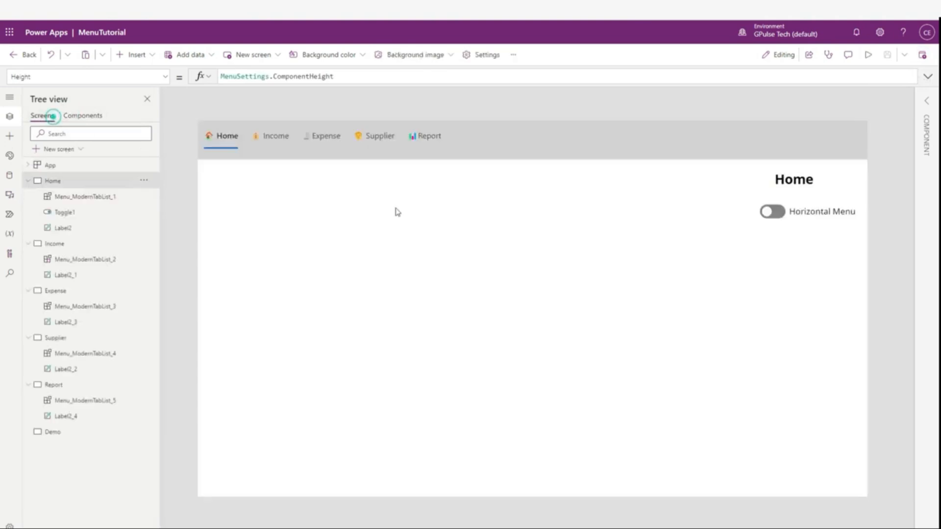
In the Home toggle's OnUncheck formula, set the MenuSettings Height to 50 and ComponentHeight to 70
{"action": "left_click", "coordinate": [820, 207]}
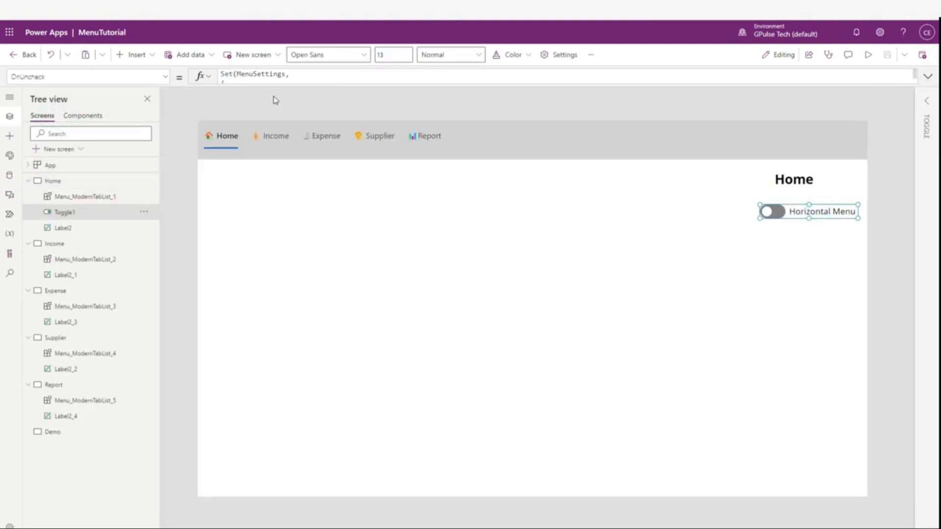
{"action": "left_click_drag", "start_coordinate": [276, 83], "coordinate": [277, 265]}
{"action": "left_click", "coordinate": [269, 118]}
{"action": "key", "text": "BackSpace"}
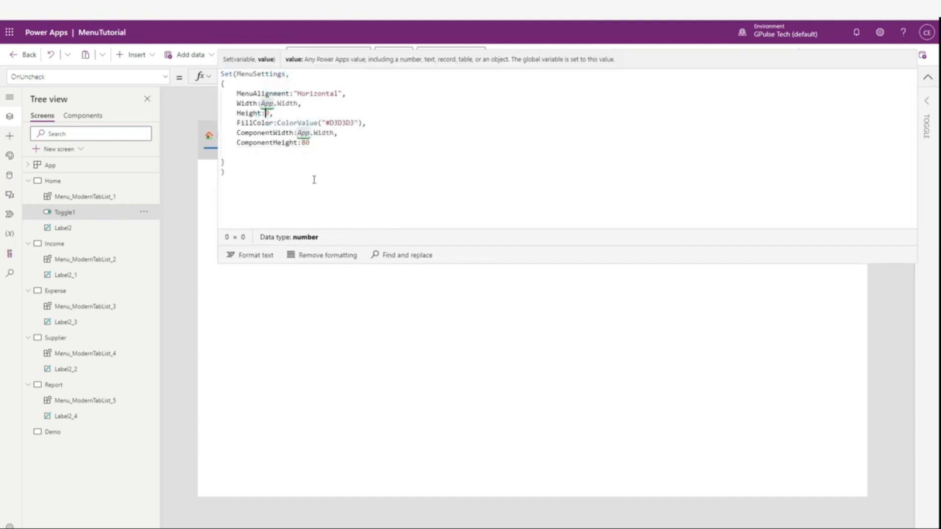
{"action": "type", "text": "5"}
{"action": "left_click", "coordinate": [351, 107]}
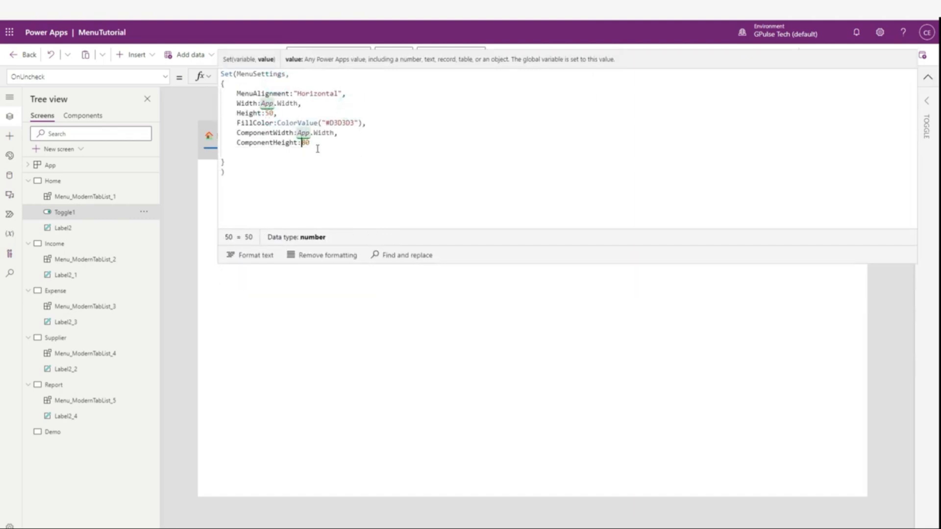
{"action": "key", "text": "Delete"}
{"action": "type", "text": "7"}
{"action": "left_click", "coordinate": [928, 77]}
In the Home toggle's OnCheck formula, set both ComponentWidth and Width of MenuSettings to 150
{"action": "left_click", "coordinate": [166, 77]}
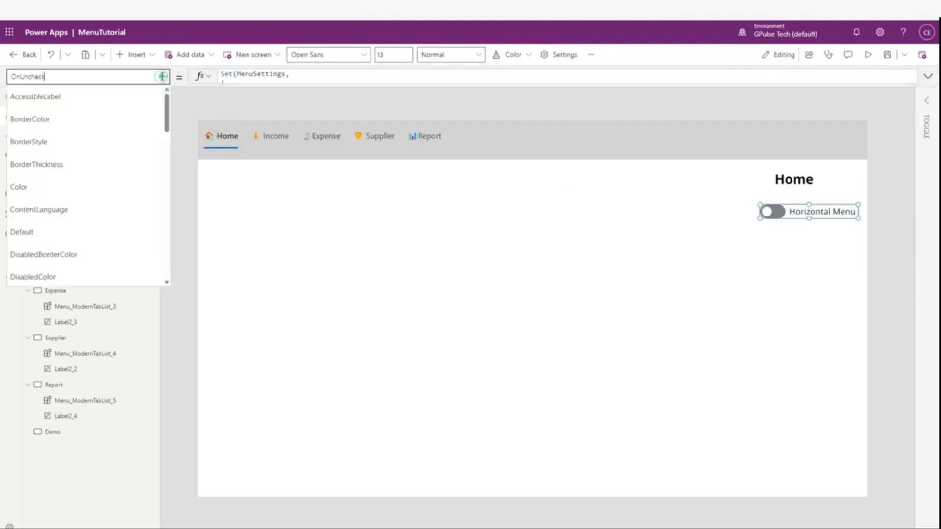
{"action": "scroll", "coordinate": [84, 218], "scroll_direction": "down", "scroll_amount": 1}
{"action": "scroll", "coordinate": [97, 216], "scroll_direction": "up", "scroll_amount": 1}
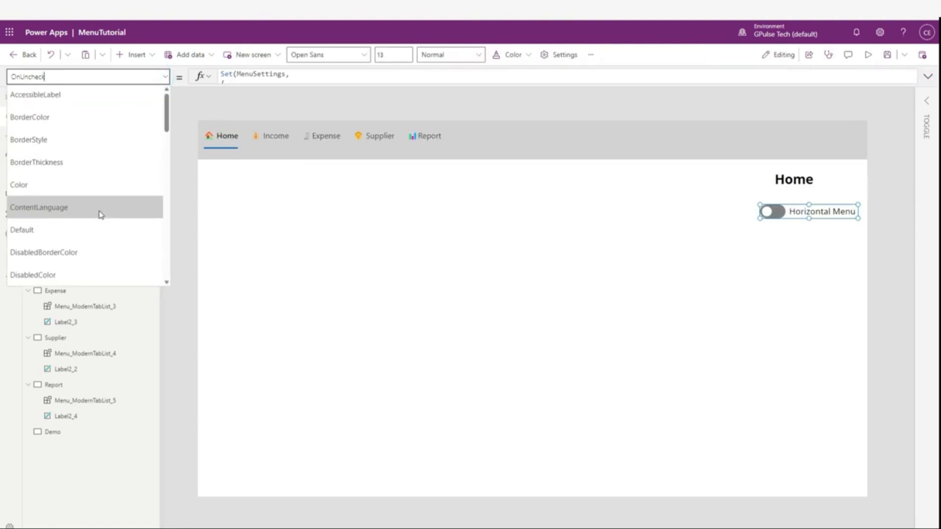
{"action": "scroll", "coordinate": [98, 215], "scroll_direction": "down", "scroll_amount": 3}
{"action": "scroll", "coordinate": [100, 215], "scroll_direction": "down", "scroll_amount": 5}
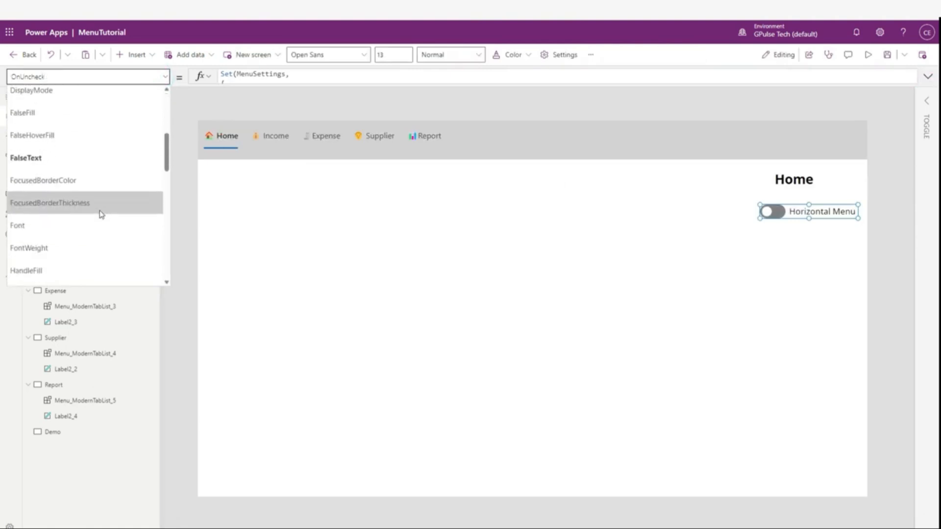
{"action": "left_click", "coordinate": [98, 184]}
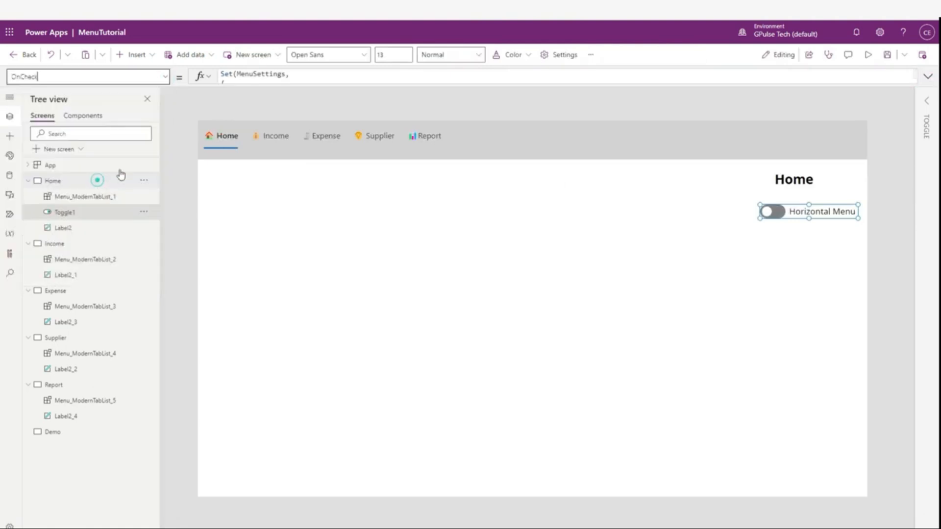
{"action": "left_click_drag", "start_coordinate": [272, 84], "coordinate": [269, 255]}
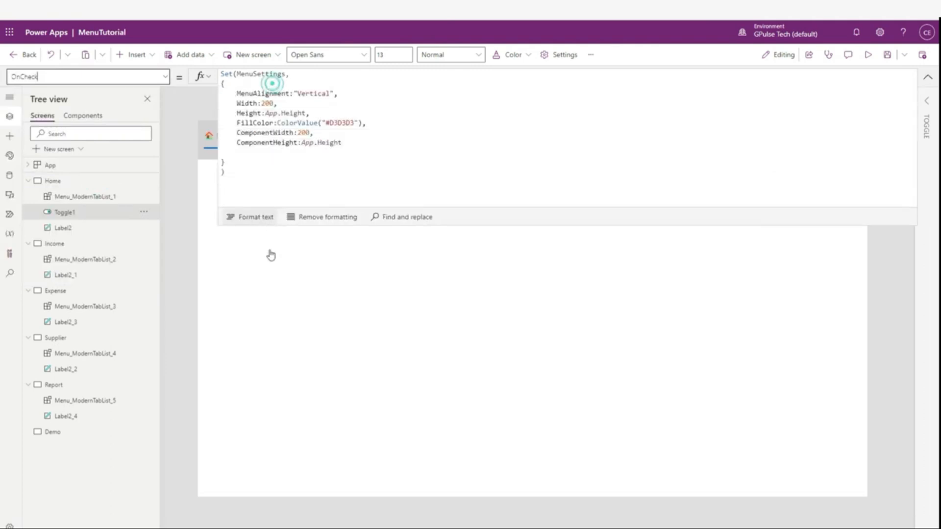
{"action": "double_click", "coordinate": [298, 132]}
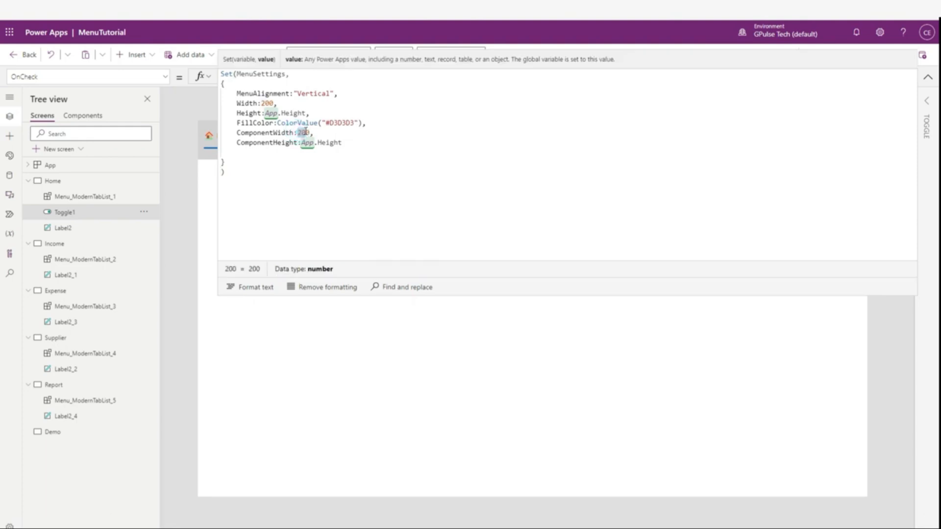
{"action": "type", "text": "150"}
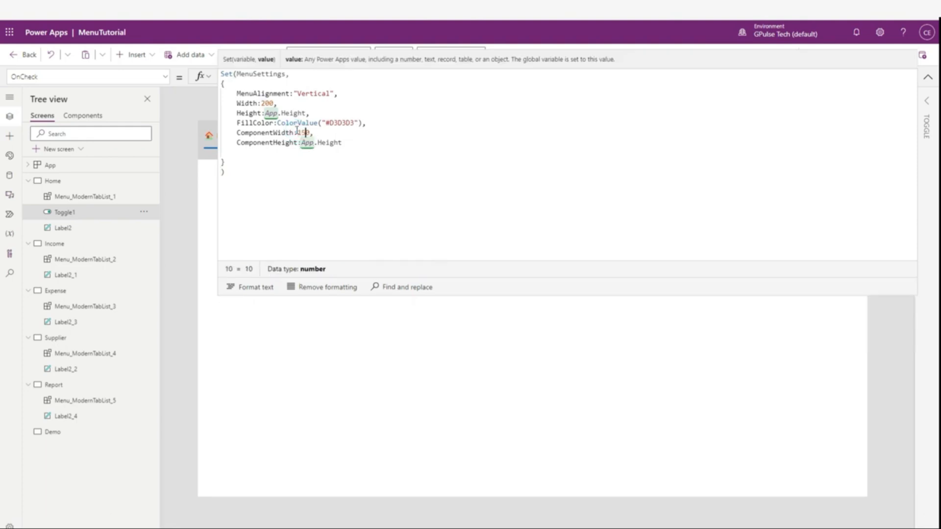
{"action": "left_click", "coordinate": [233, 203]}
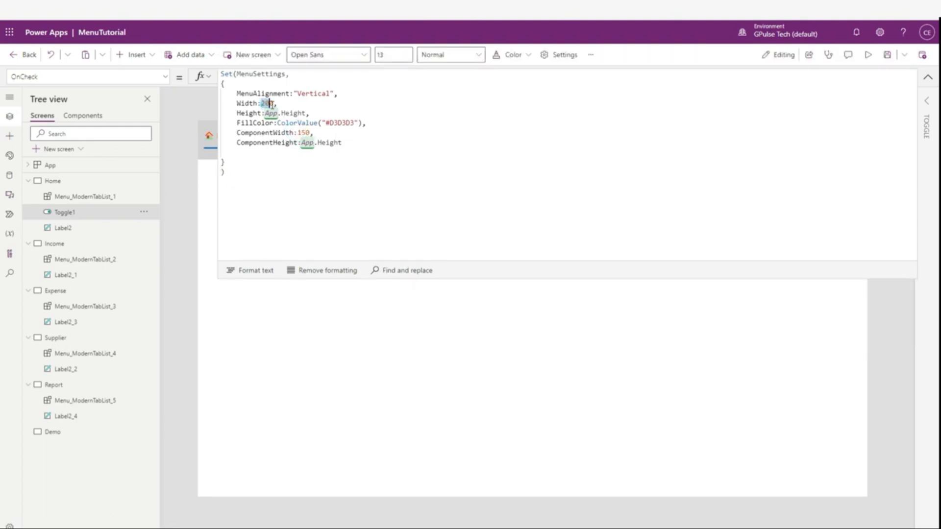
{"action": "left_click_drag", "start_coordinate": [271, 104], "coordinate": [274, 103]}
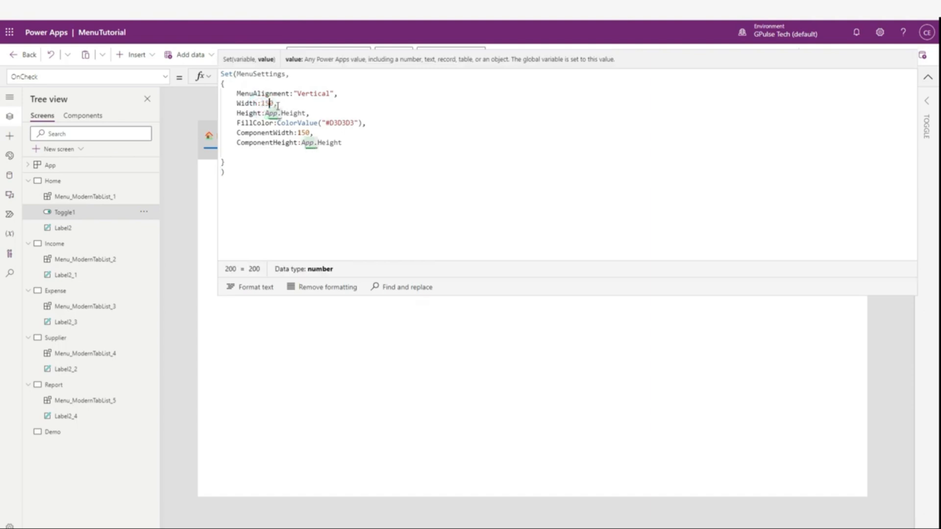
{"action": "left_click", "coordinate": [399, 196]}
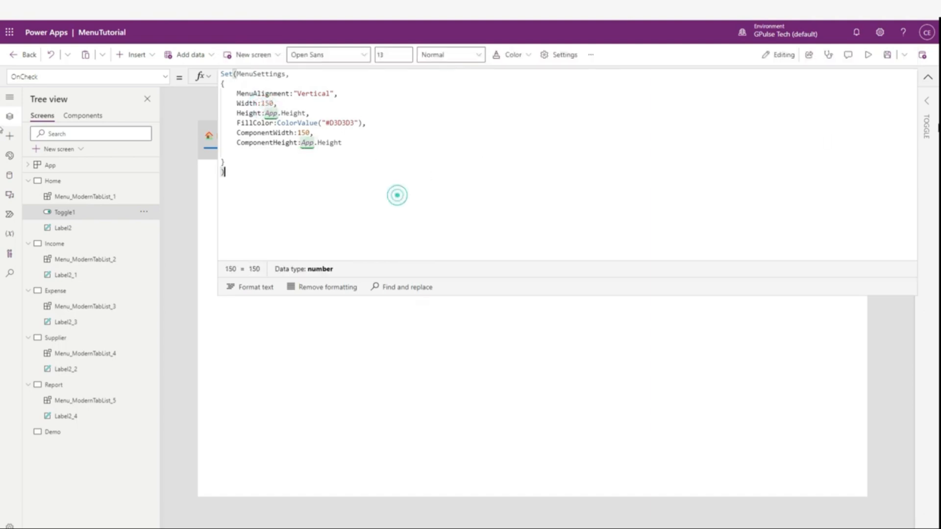
{"action": "left_click", "coordinate": [928, 77]}
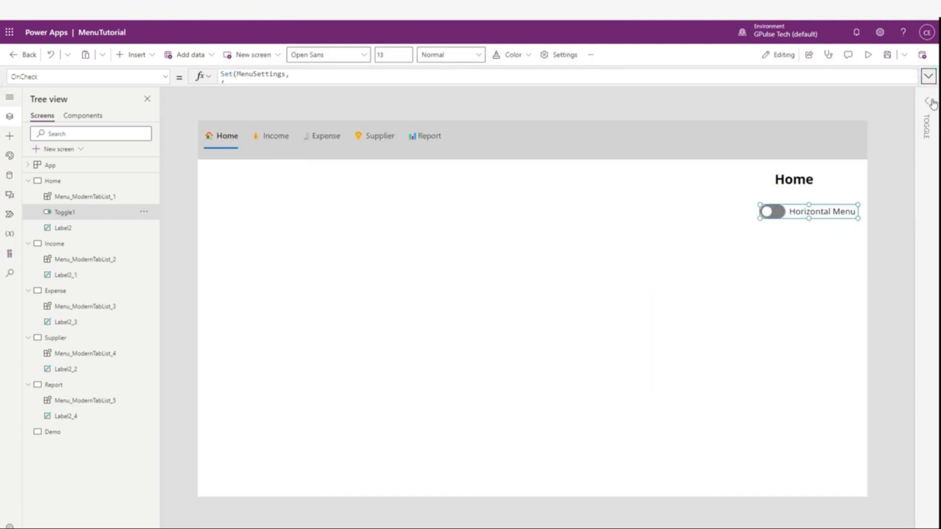
Show the toggle's properties, select the Home screen, and save the app
{"action": "left_click", "coordinate": [931, 102]}
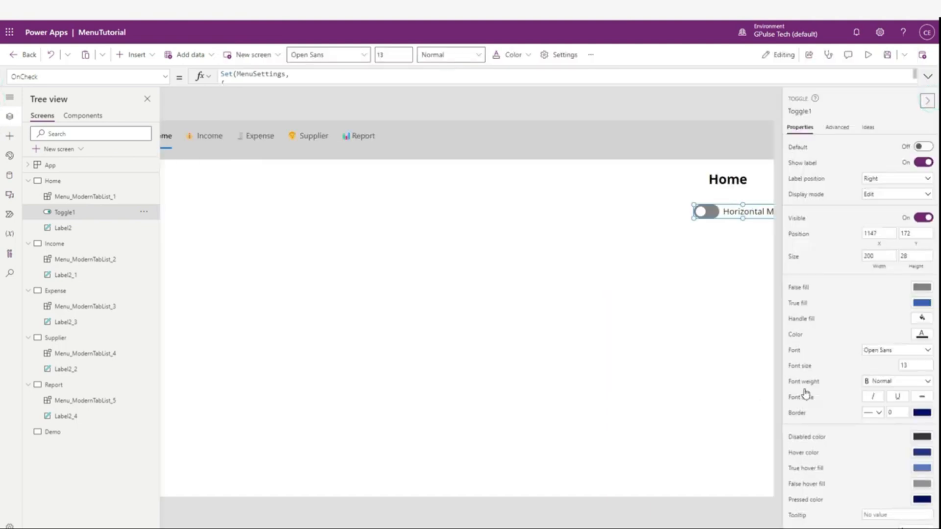
{"action": "left_click", "coordinate": [878, 413]}
{"action": "left_click", "coordinate": [733, 305]}
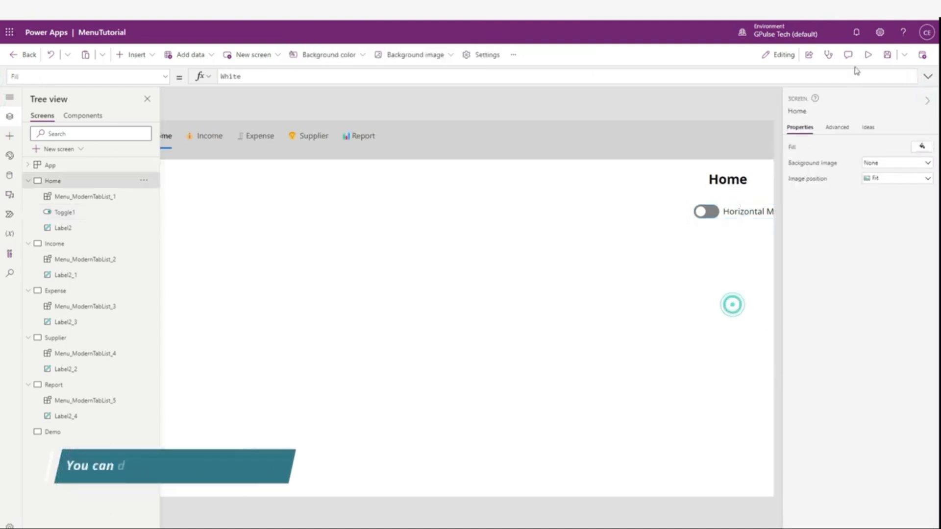
{"action": "left_click", "coordinate": [502, 231]}
{"action": "key", "text": "ctrl+s"}
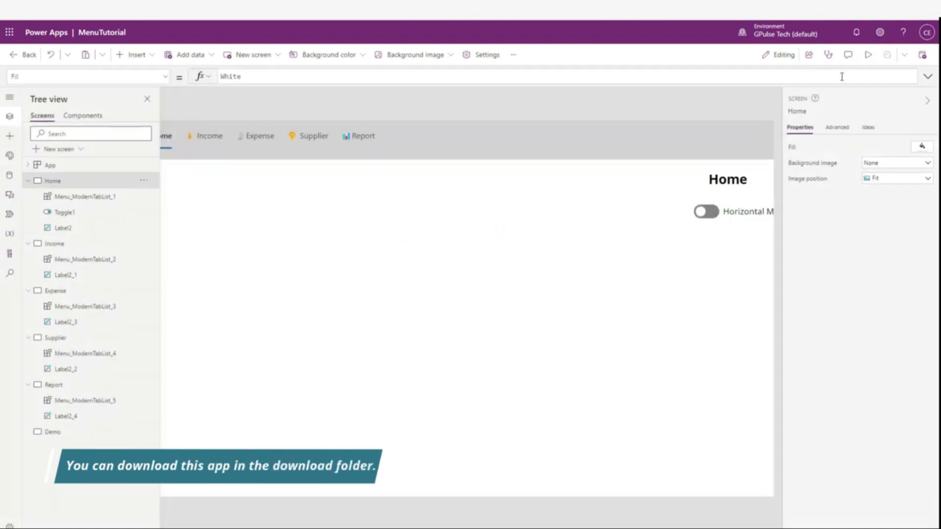
Preview the app and test the resized menu by toggling it to vertical and back to horizontal
{"action": "left_click", "coordinate": [868, 55]}
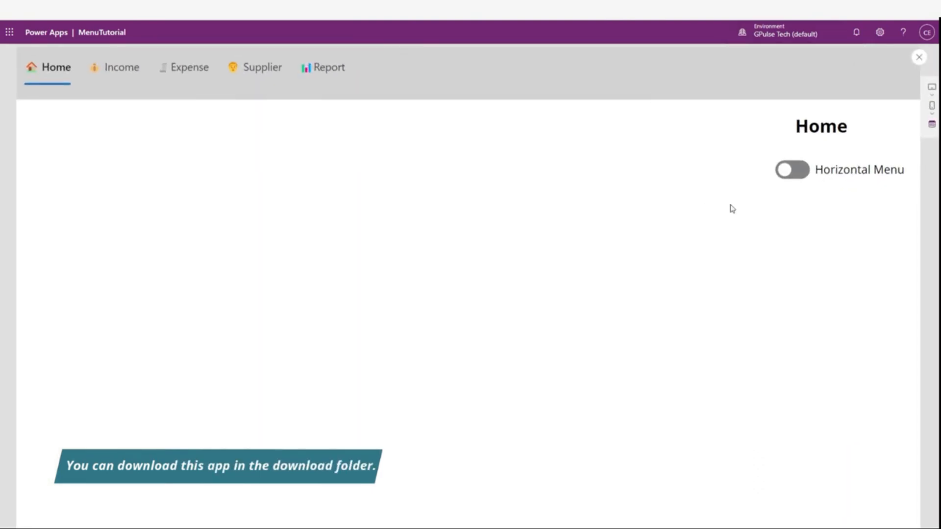
{"action": "left_click", "coordinate": [793, 169]}
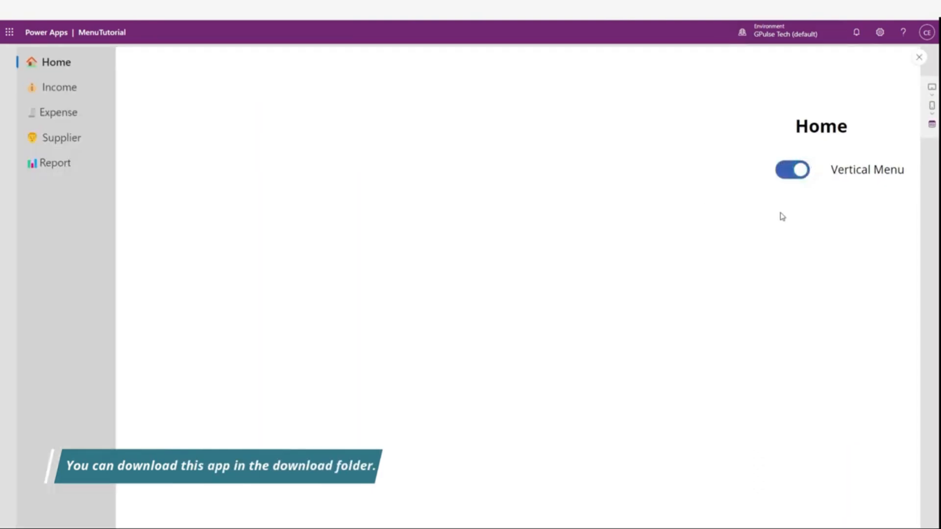
{"action": "left_click", "coordinate": [791, 172]}
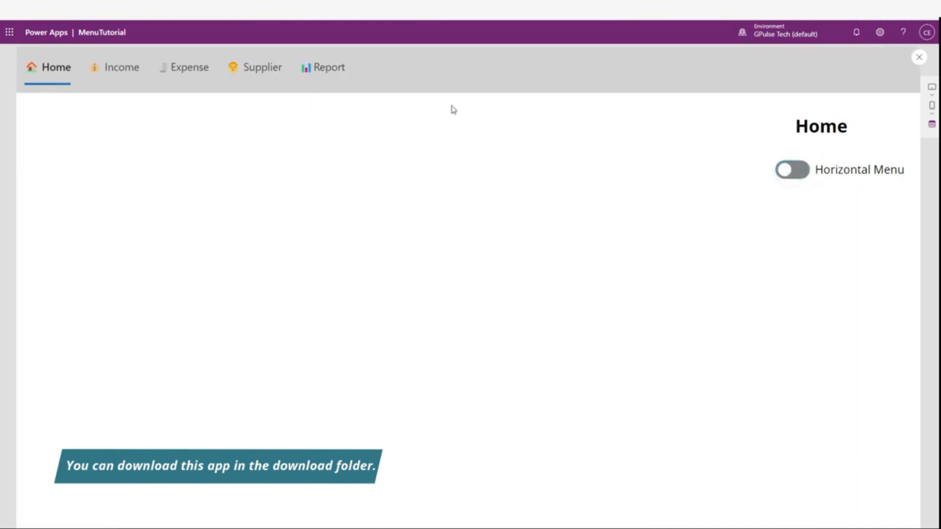
Open the Income, Expense, Supplier and Report screens from the resized horizontal menu, then return to Home
{"action": "left_click", "coordinate": [122, 76]}
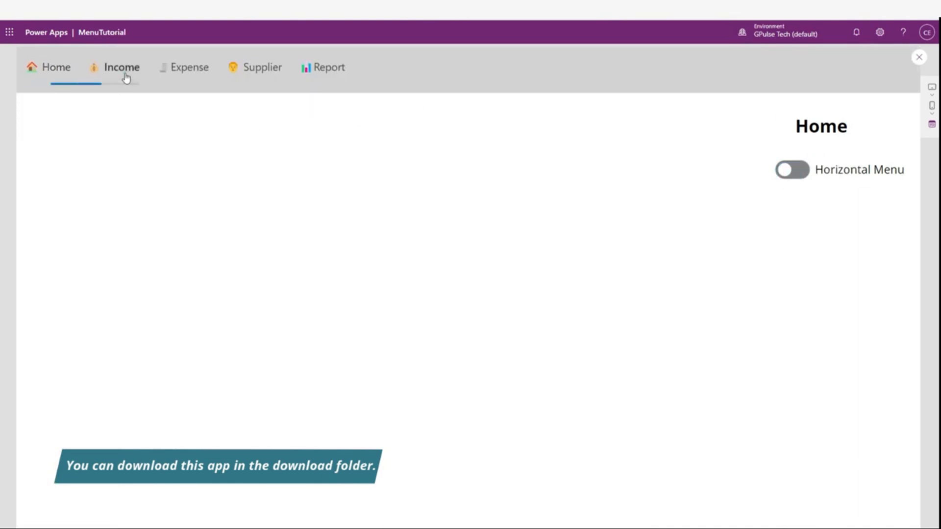
{"action": "left_click", "coordinate": [185, 72]}
{"action": "left_click", "coordinate": [278, 72]}
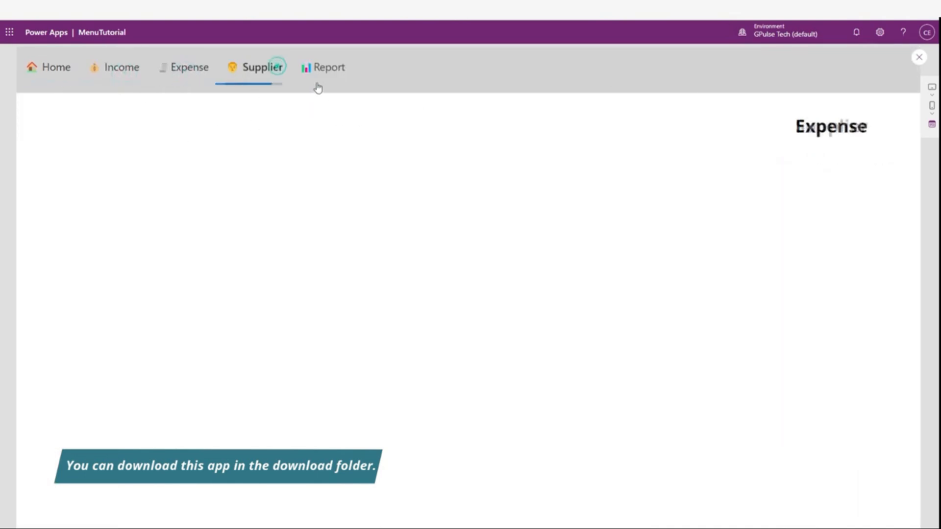
{"action": "left_click", "coordinate": [323, 71]}
{"action": "left_click", "coordinate": [57, 73]}
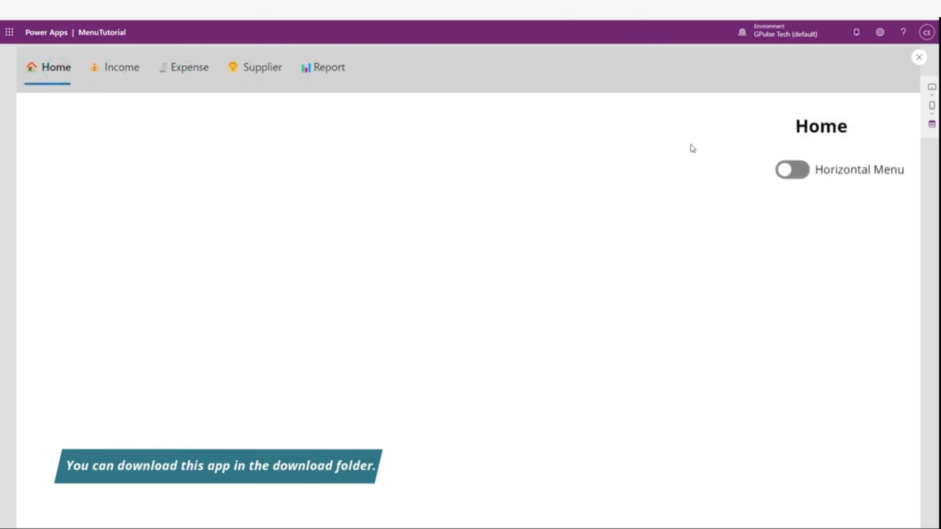
Switch to the vertical menu, test its Income, Expense, Report and Supplier links, then return to Home and restore the horizontal layout
{"action": "left_click", "coordinate": [791, 173]}
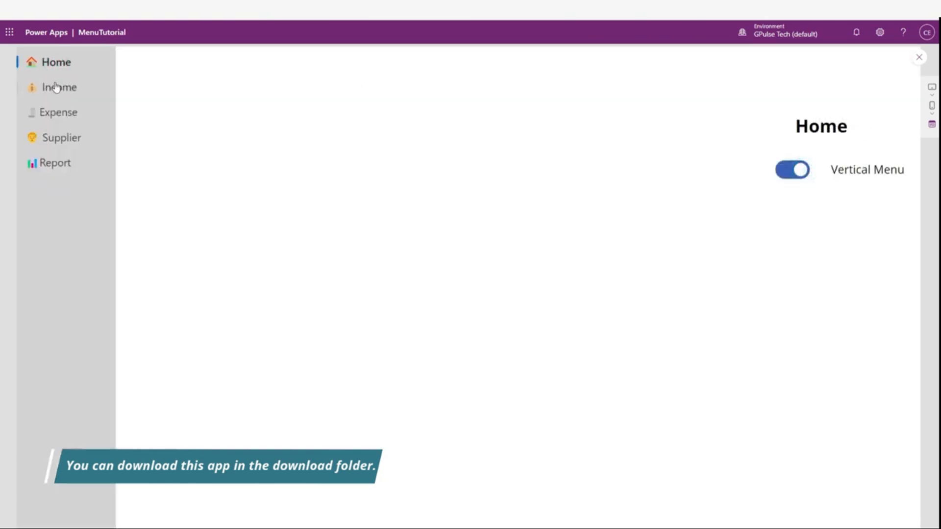
{"action": "left_click", "coordinate": [68, 91]}
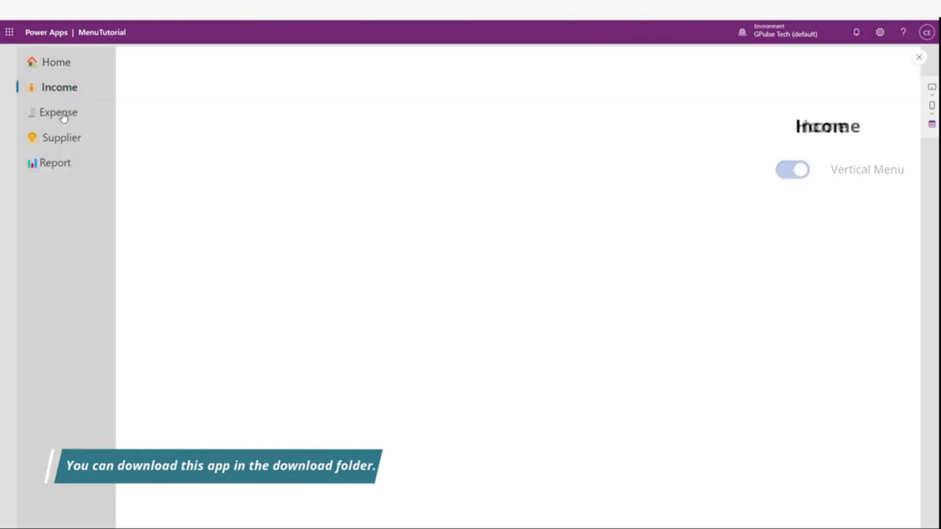
{"action": "left_click", "coordinate": [63, 112]}
{"action": "left_click", "coordinate": [57, 163]}
{"action": "left_click", "coordinate": [66, 138]}
{"action": "left_click", "coordinate": [64, 113]}
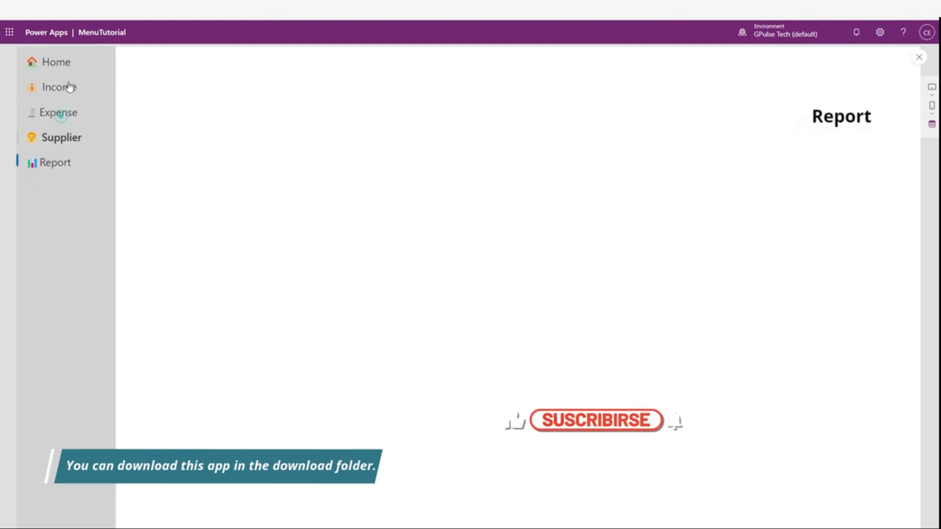
{"action": "left_click", "coordinate": [69, 87]}
{"action": "left_click", "coordinate": [68, 67]}
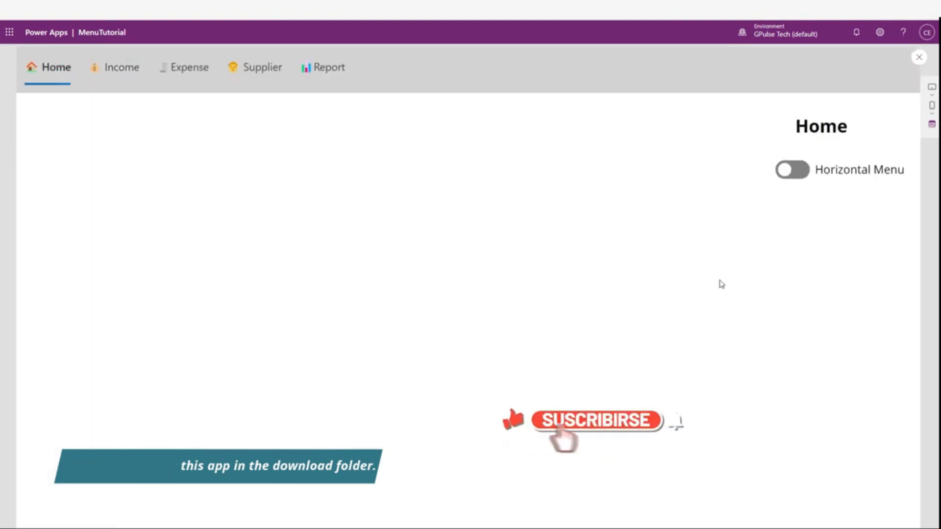